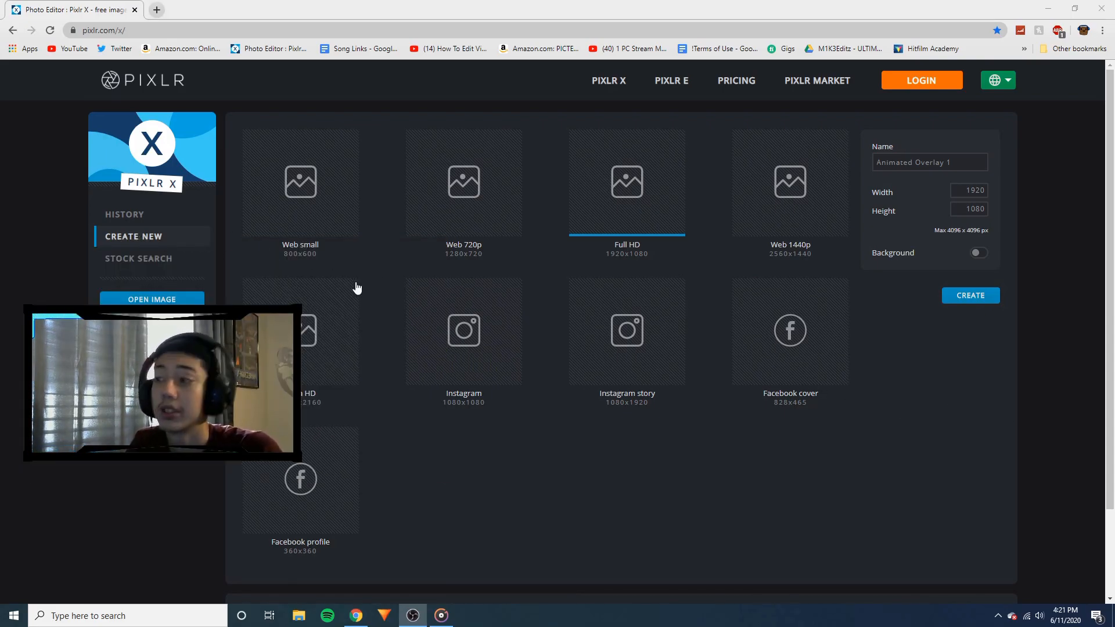
Create a Full HD 1920 x 1080 canvas named Animated Overlay 1 without a background
click(951, 157)
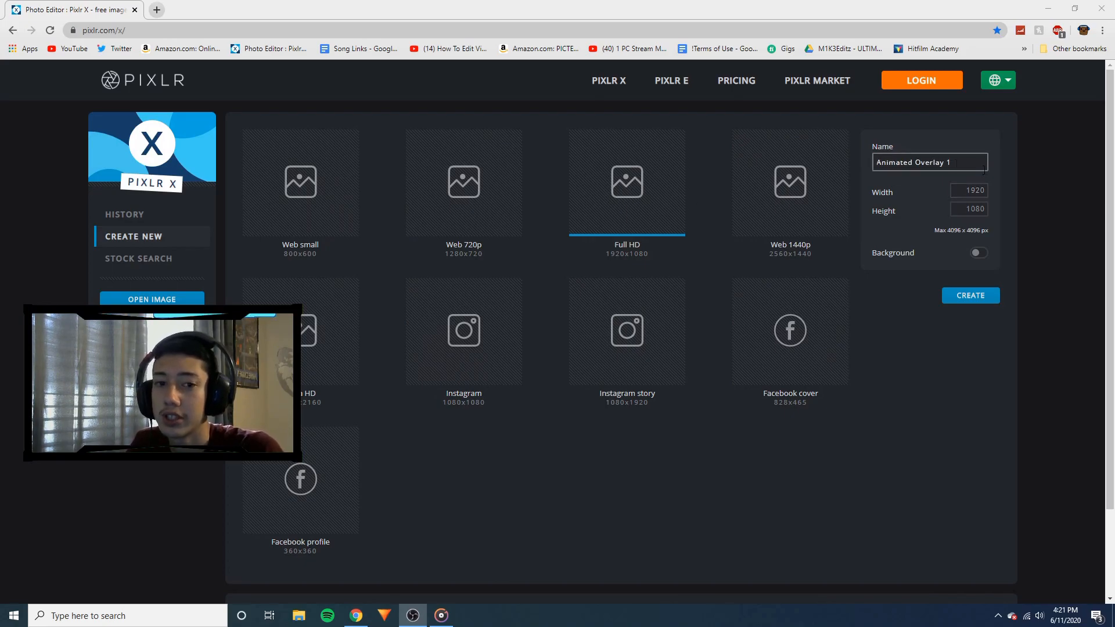
click(937, 183)
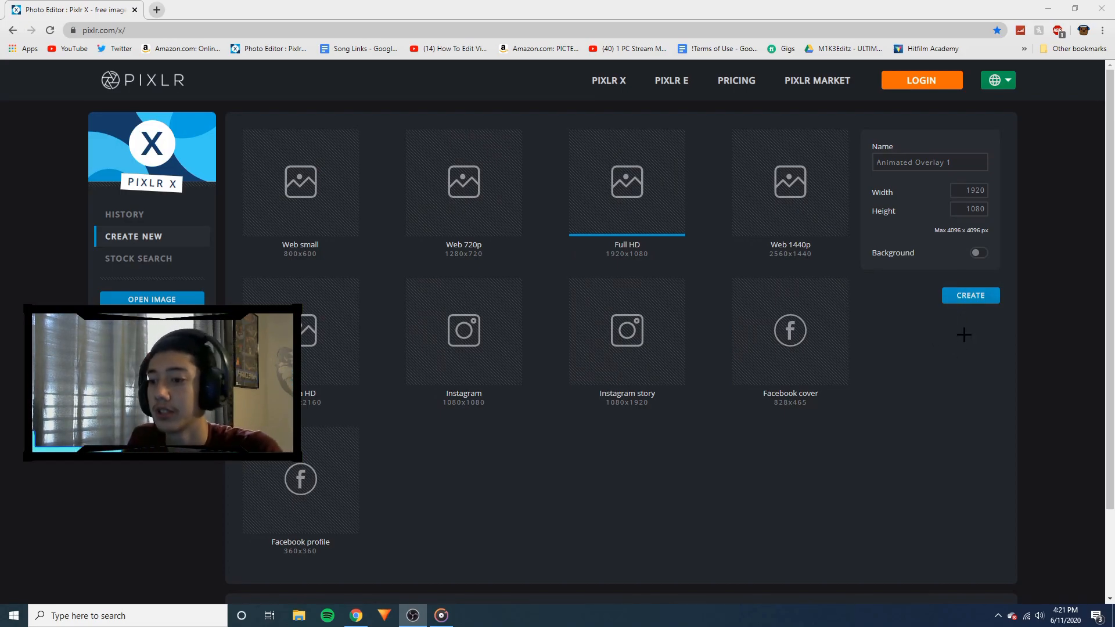
click(970, 297)
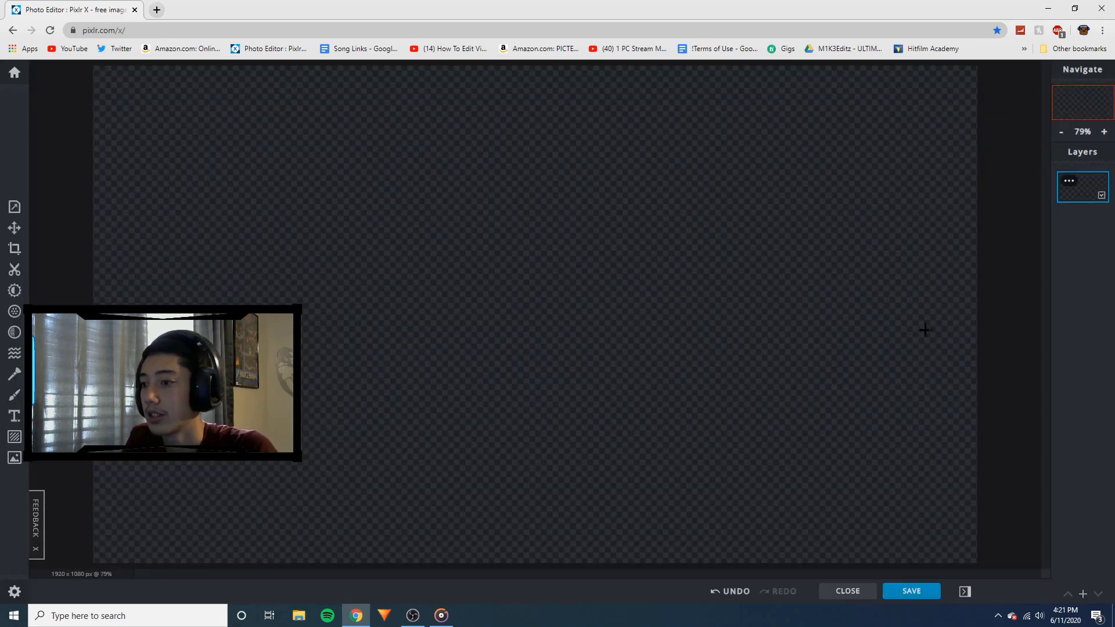
Draw an unfilled rectangle with a size 40 black outline, about 1144 x 622 px, around the middle of the canvas
scroll(453, 303, up, 1)
scroll(527, 297, down, 1)
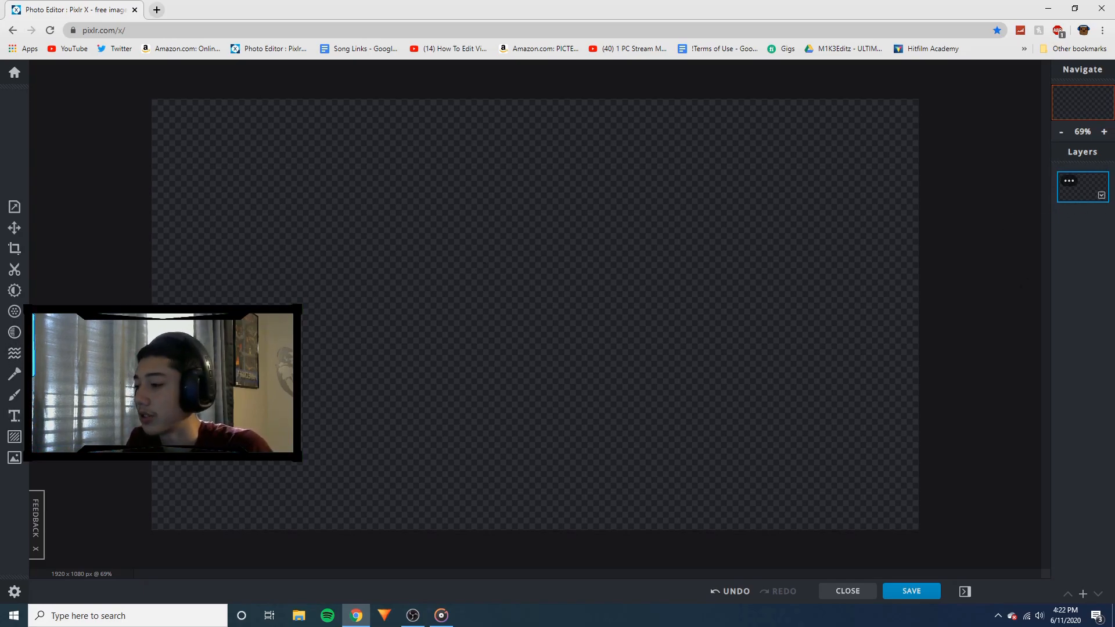
click(15, 397)
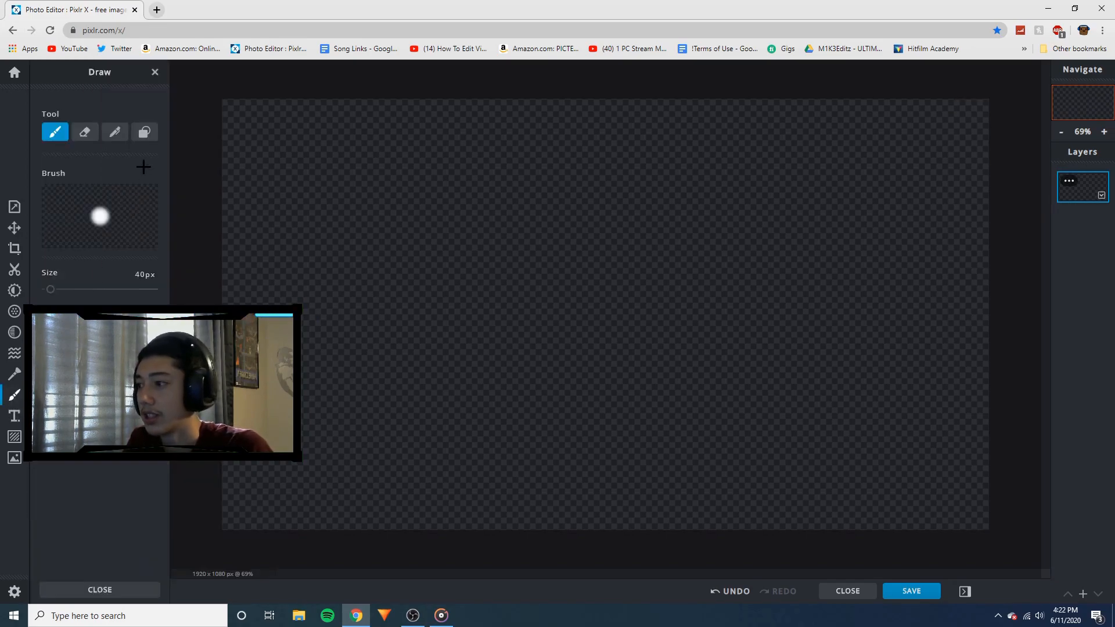
click(144, 132)
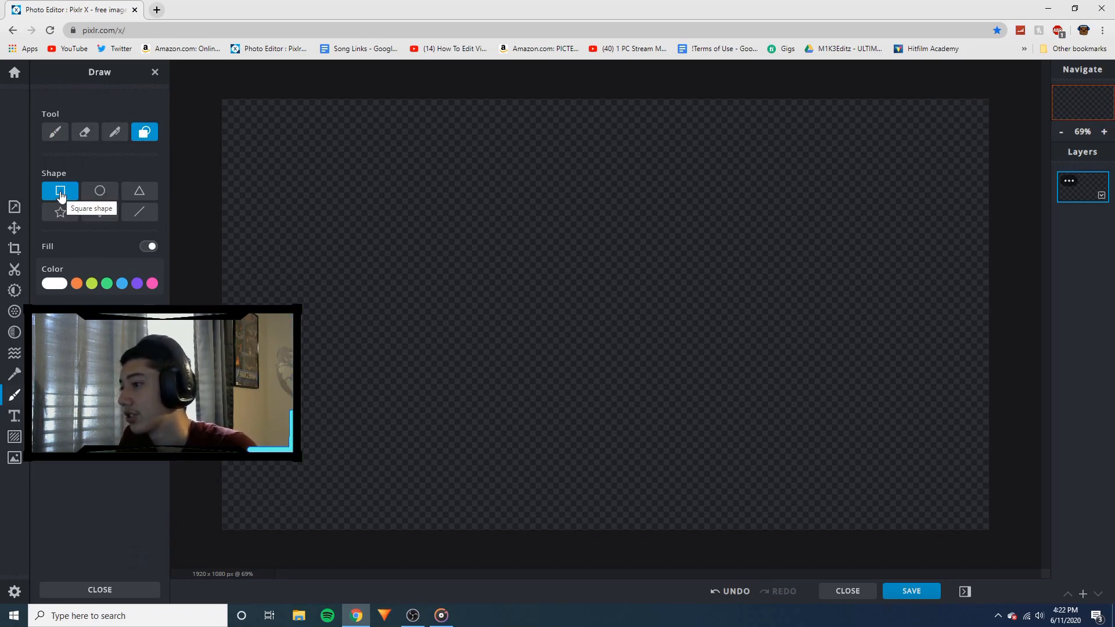
click(149, 247)
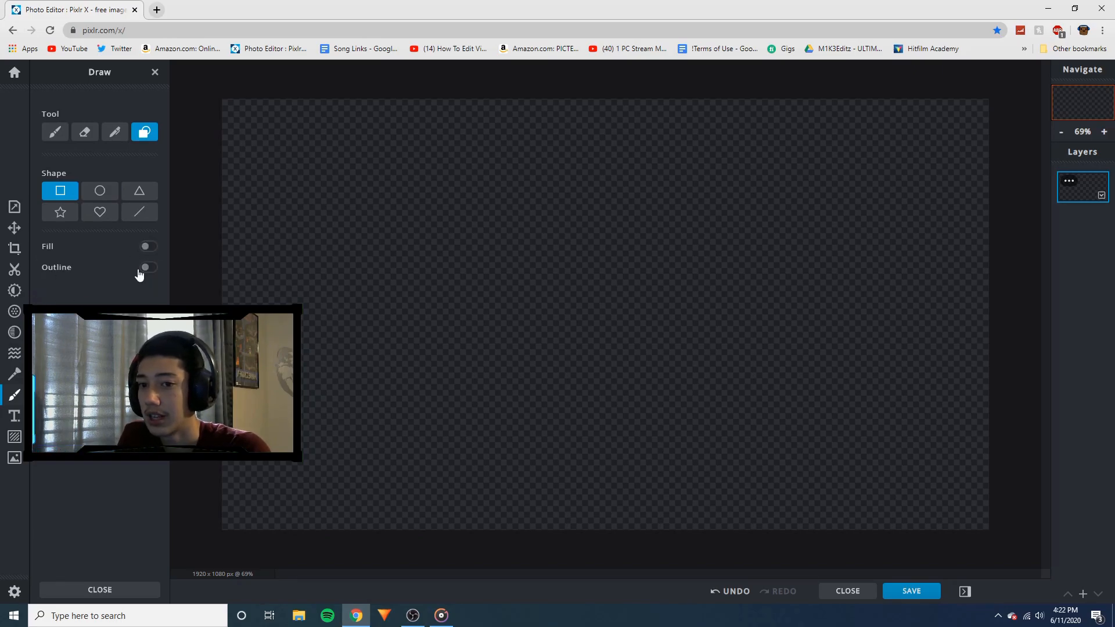
click(149, 268)
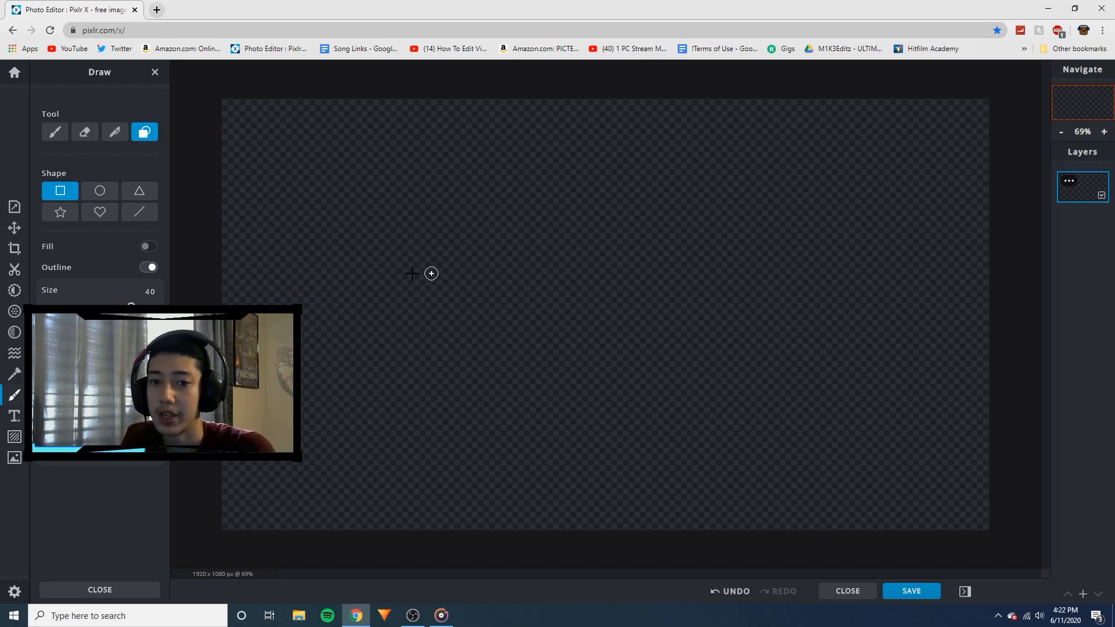
drag(374, 187, 814, 419)
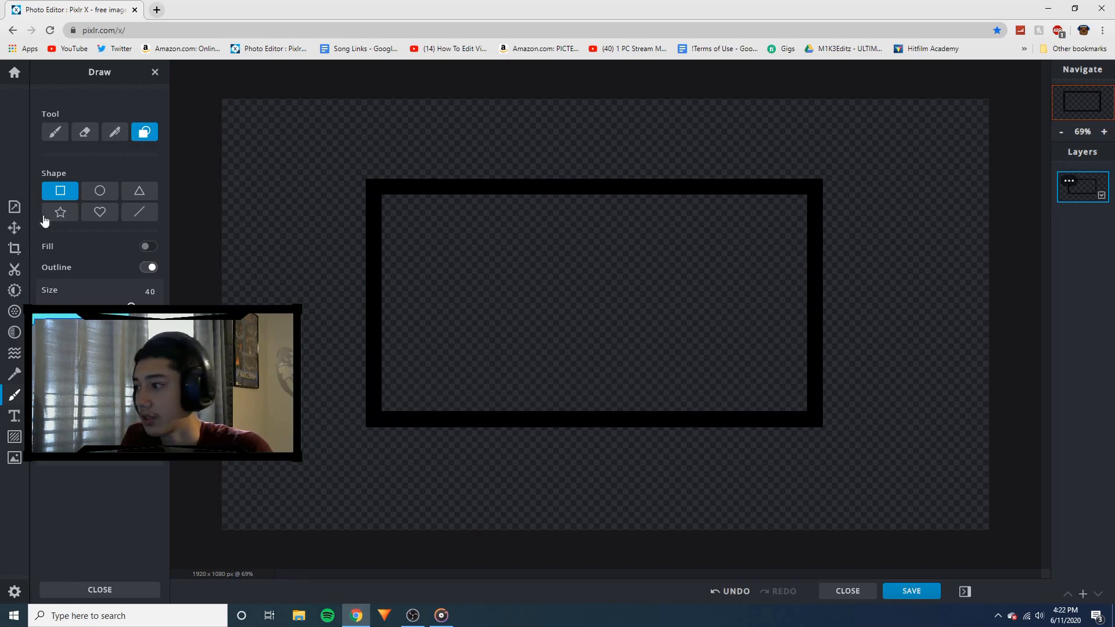
Resize the rectangular frame to 1280 px wide and 720 px high, with the aspect ratio unlocked for the height
click(13, 228)
click(140, 149)
double_click(140, 148)
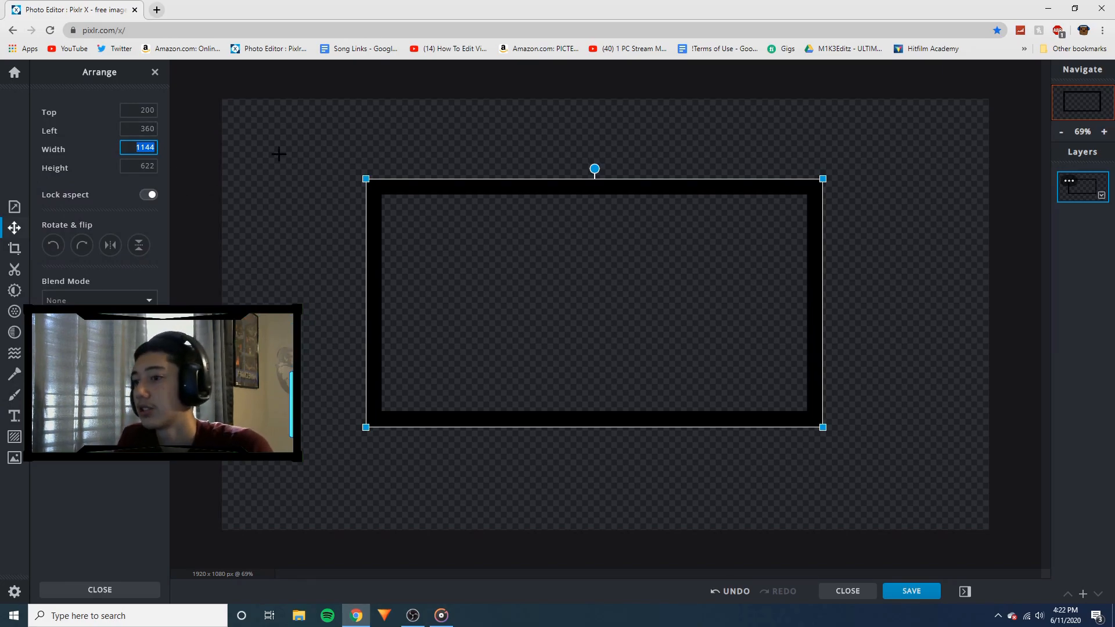
text(1280)
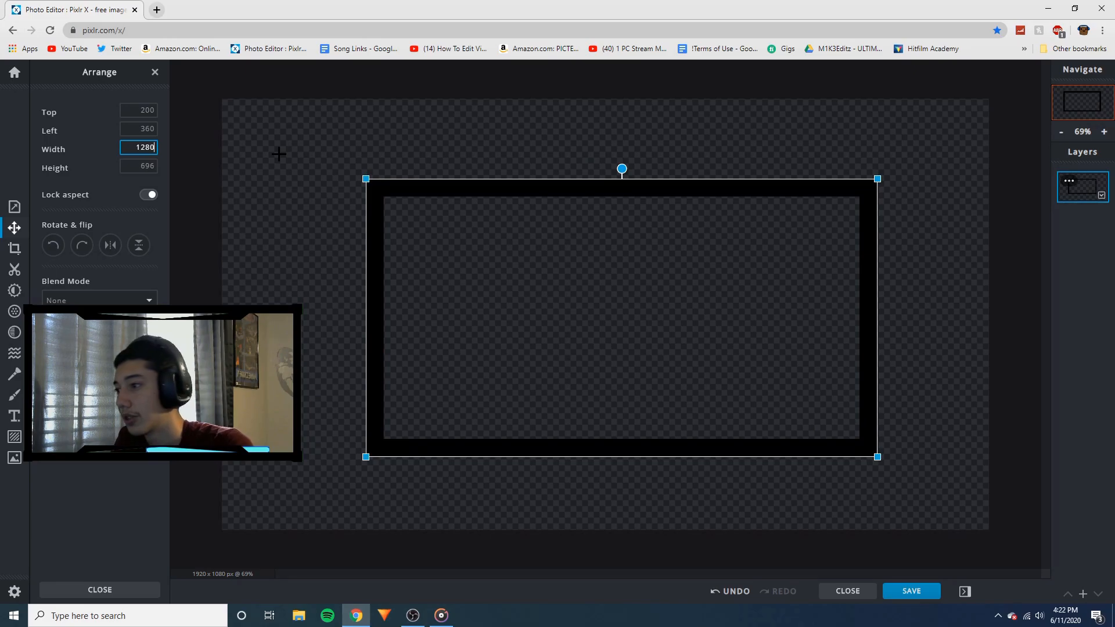
click(149, 194)
double_click(152, 166)
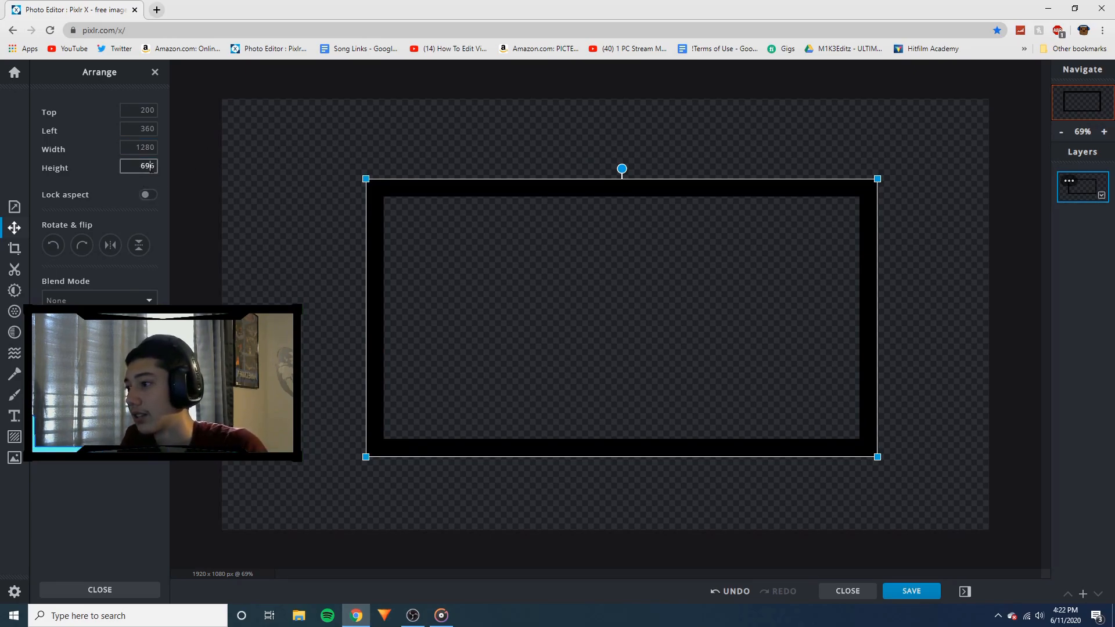
text(7)
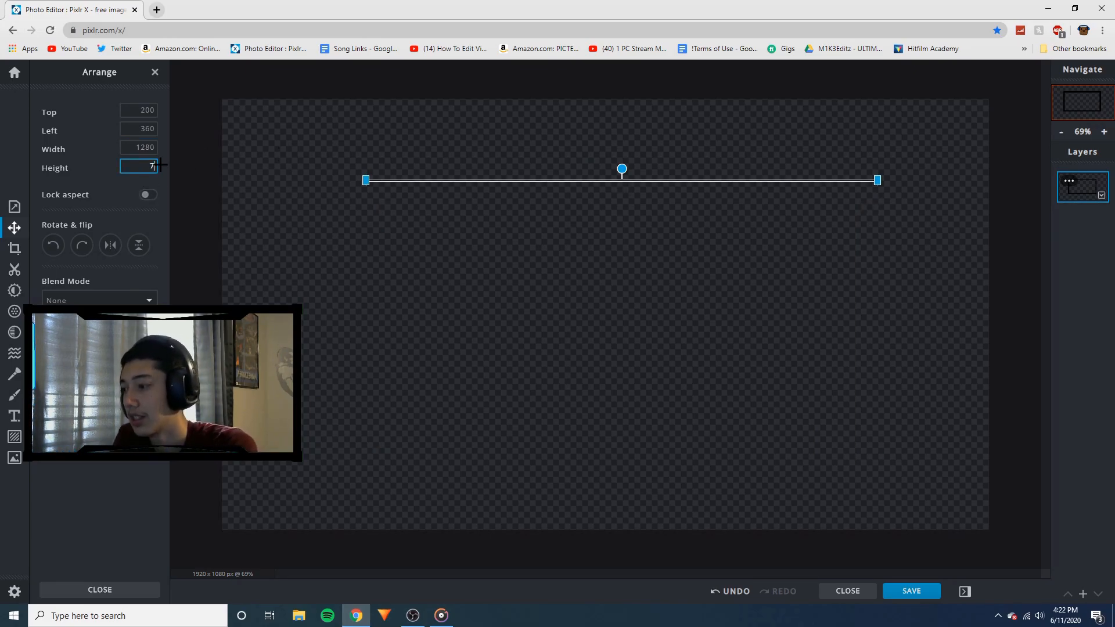
text(20)
click(231, 278)
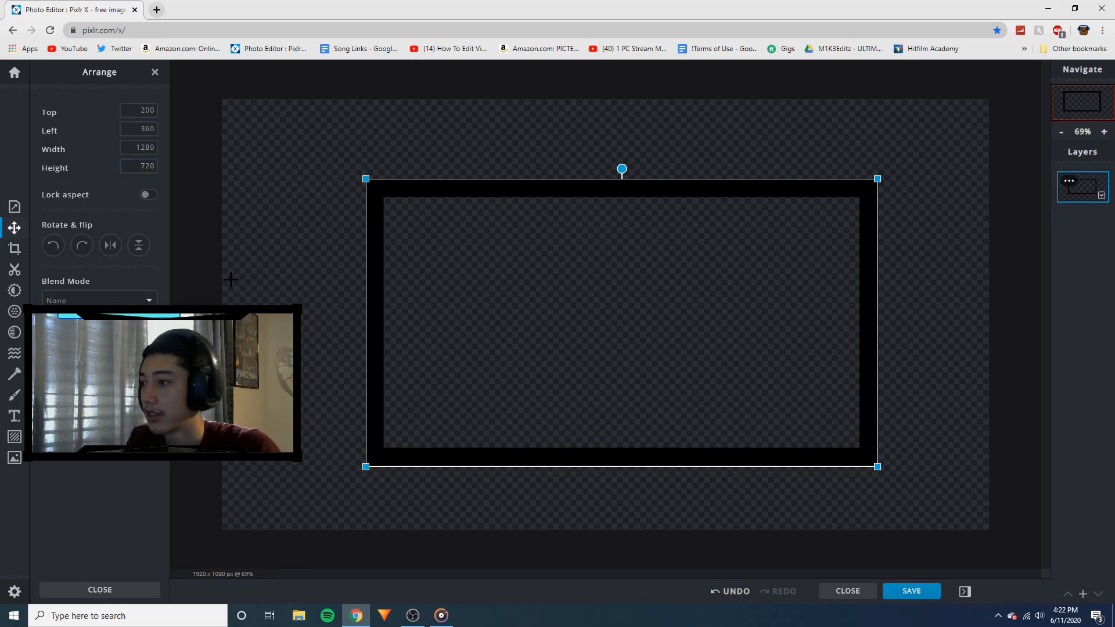
Center the frame on the canvas at Top 180 and Left 320, and deselect it
drag(658, 186, 625, 178)
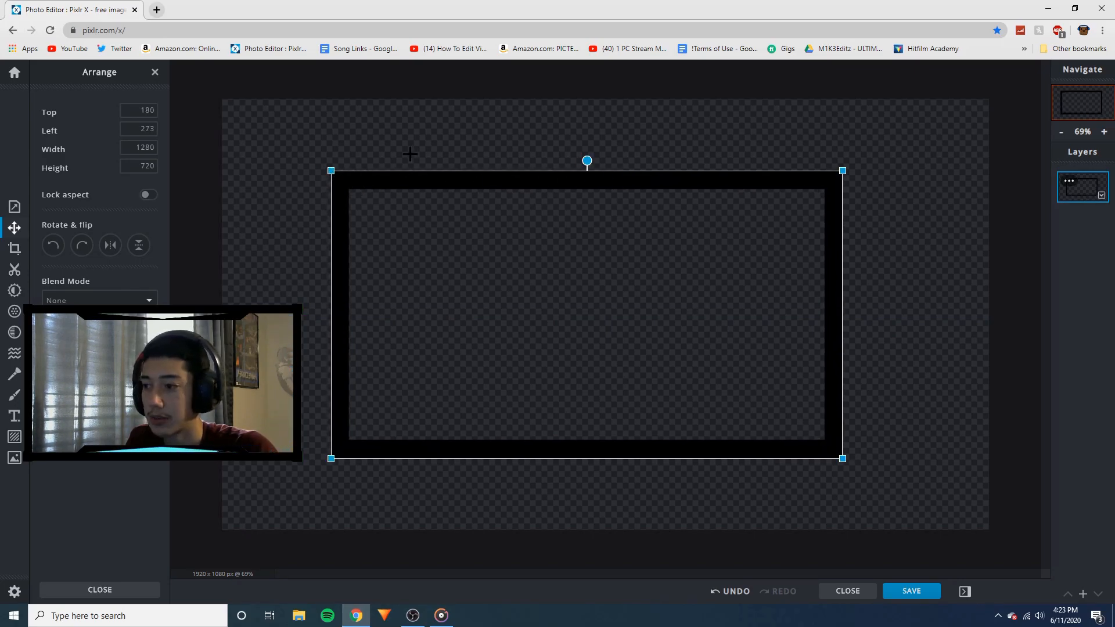
click(243, 235)
drag(480, 197, 519, 182)
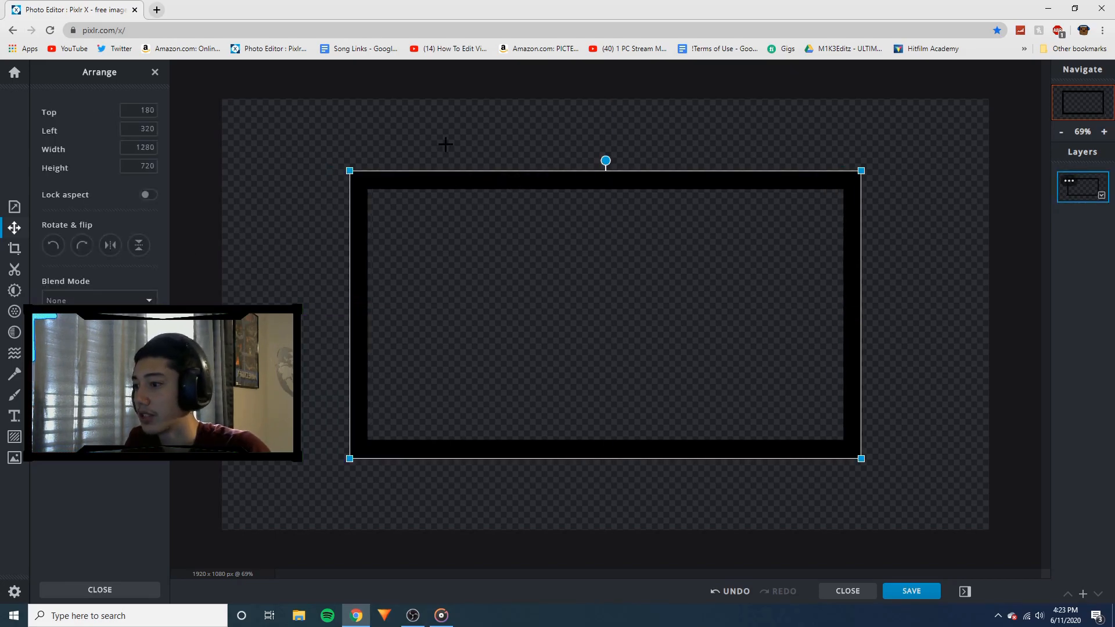
click(445, 145)
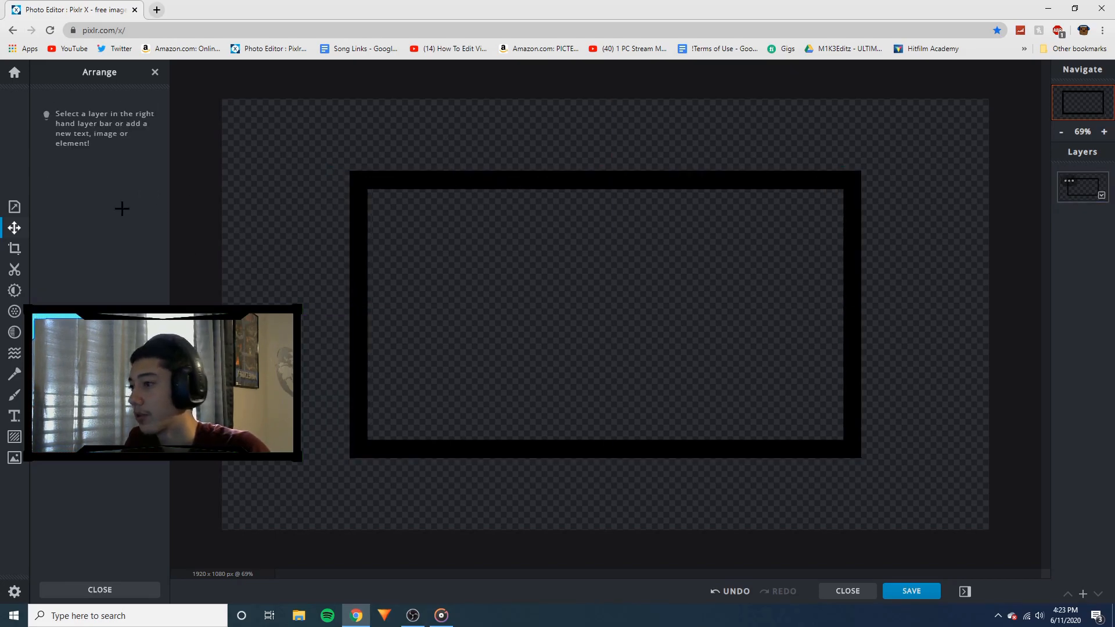
Add an empty layer above the frame layer for drawing
click(14, 399)
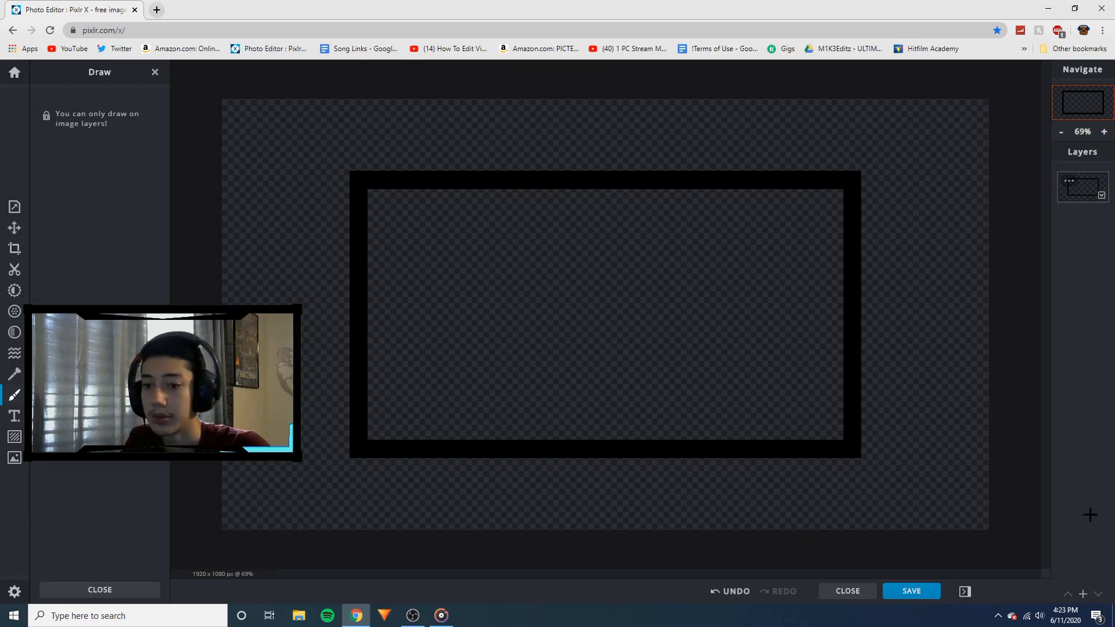
click(1083, 594)
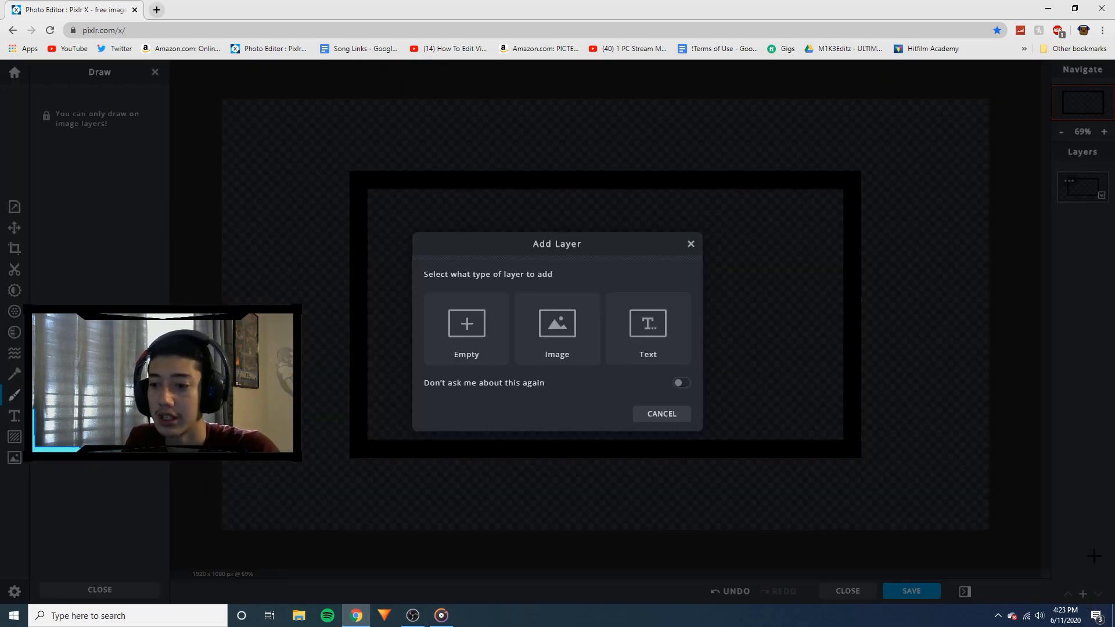
click(489, 340)
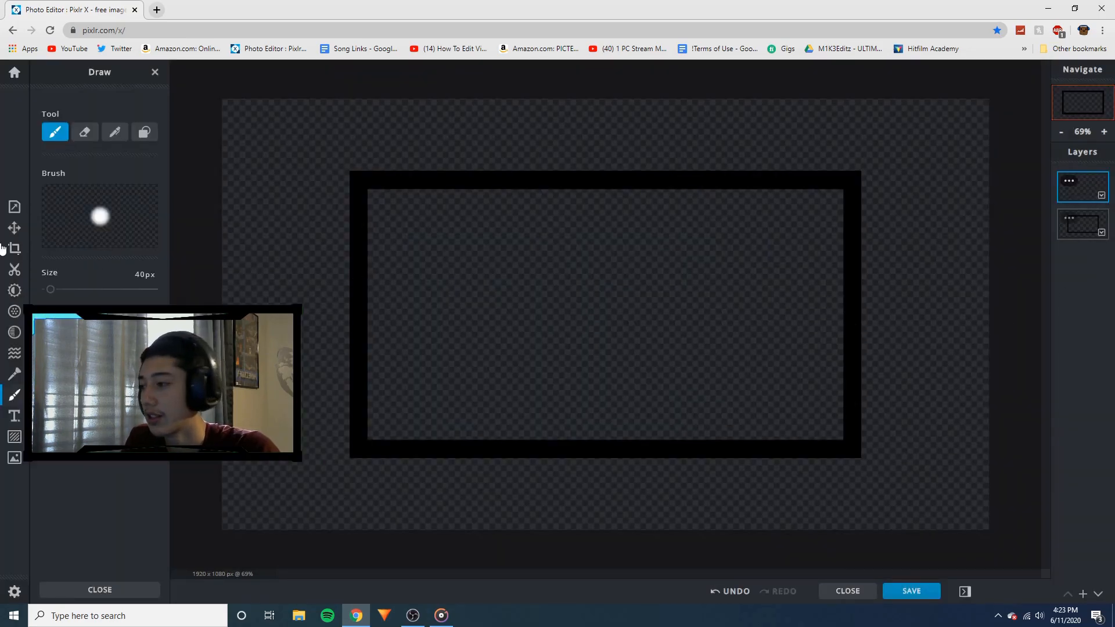
Draw a filled black square about 53 x 53 px over the frame's upper-left corner, extending slightly beyond its outer edges
click(144, 132)
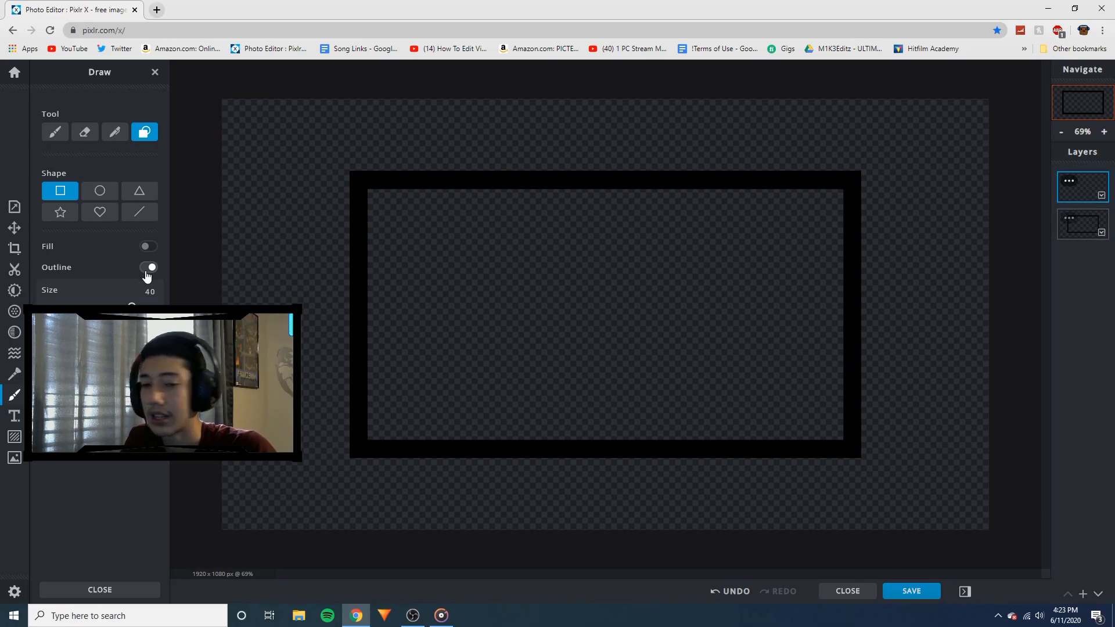
click(147, 247)
drag(57, 303, 4, 419)
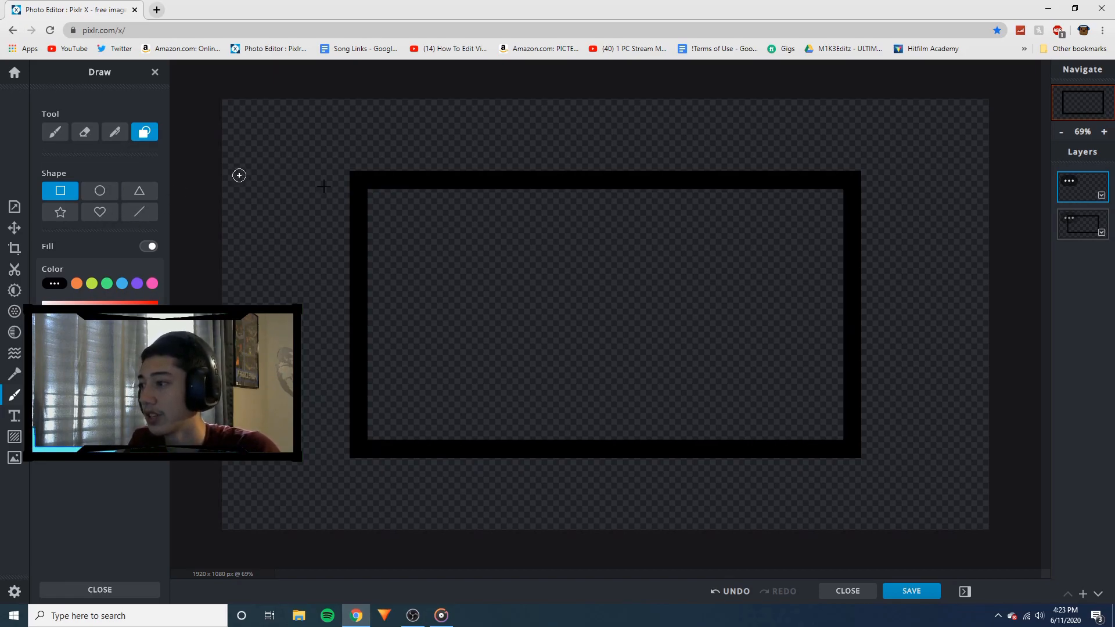
scroll(238, 168, up, 3)
scroll(223, 133, up, 5)
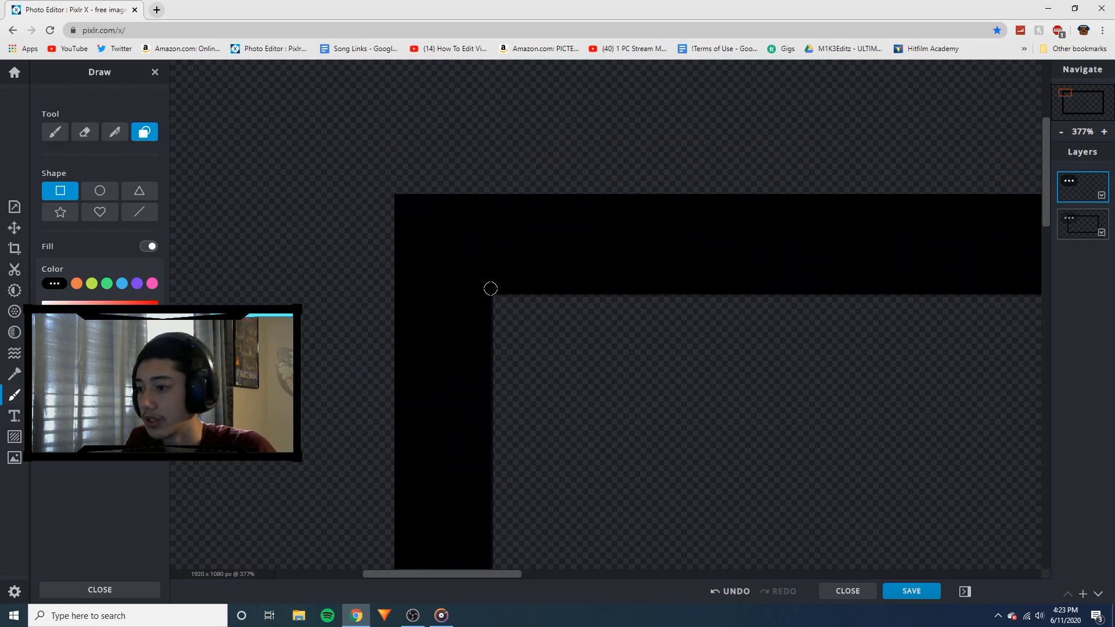
drag(490, 290, 373, 174)
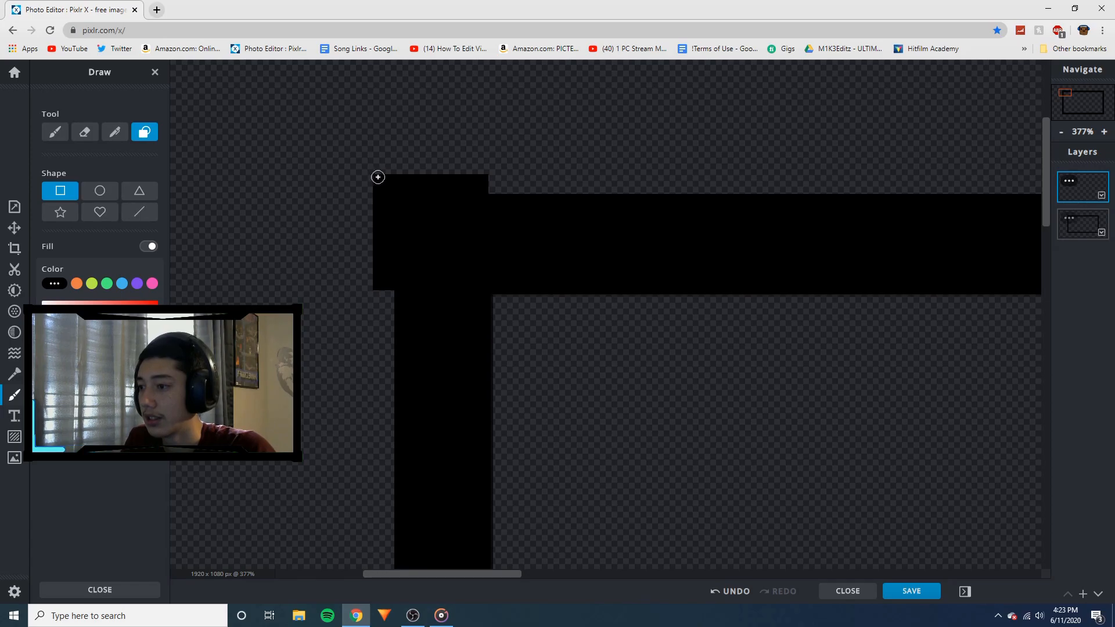
Select the small square on the frame's upper-left corner for arranging
click(14, 228)
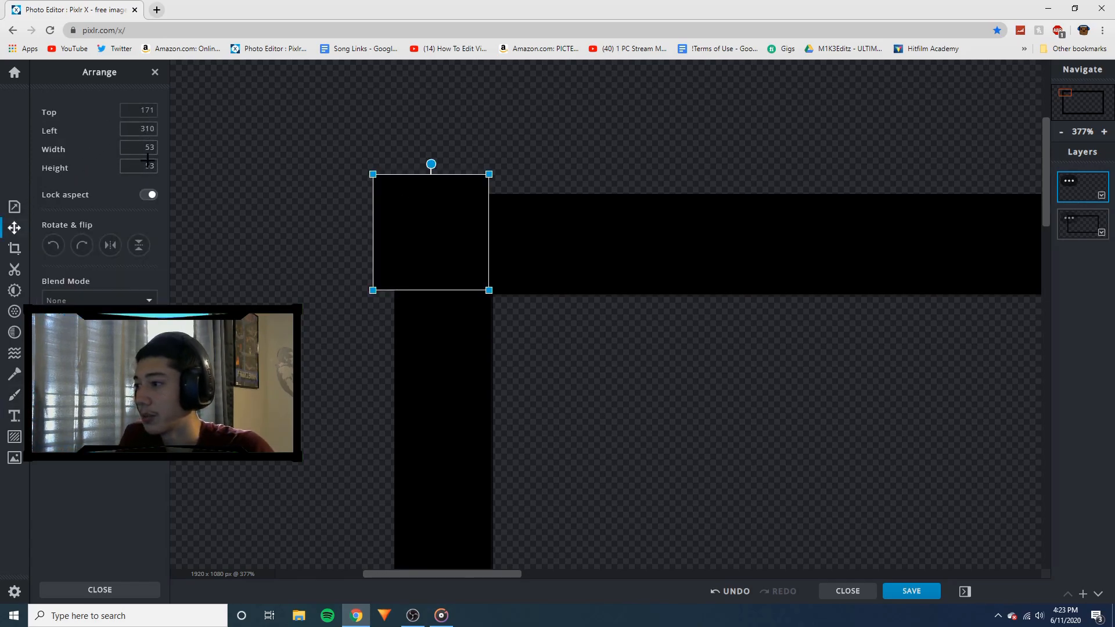
click(516, 184)
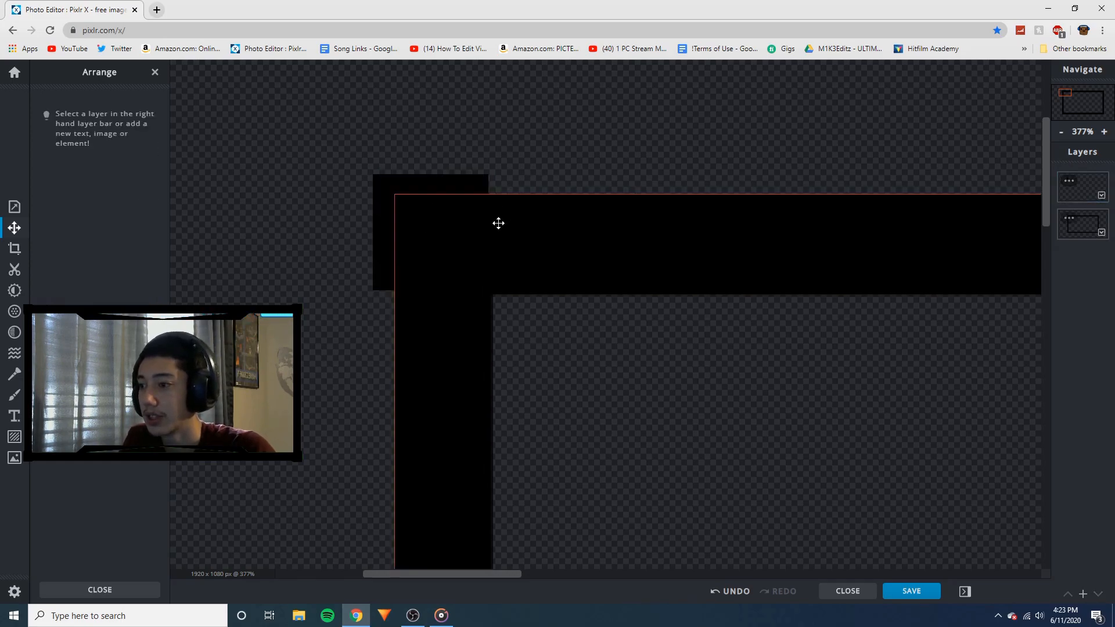
scroll(498, 221, down, 2)
click(418, 226)
scroll(654, 253, down, 3)
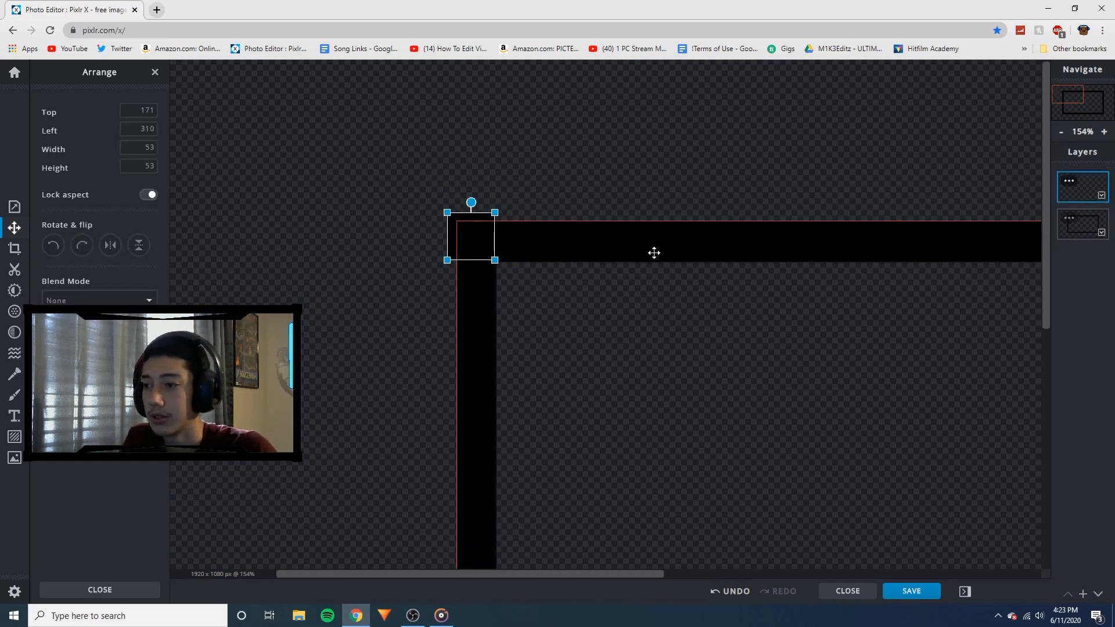
key(ctrl+v)
drag(479, 241, 480, 294)
key(ctrl+z)
key(ctrl+z)
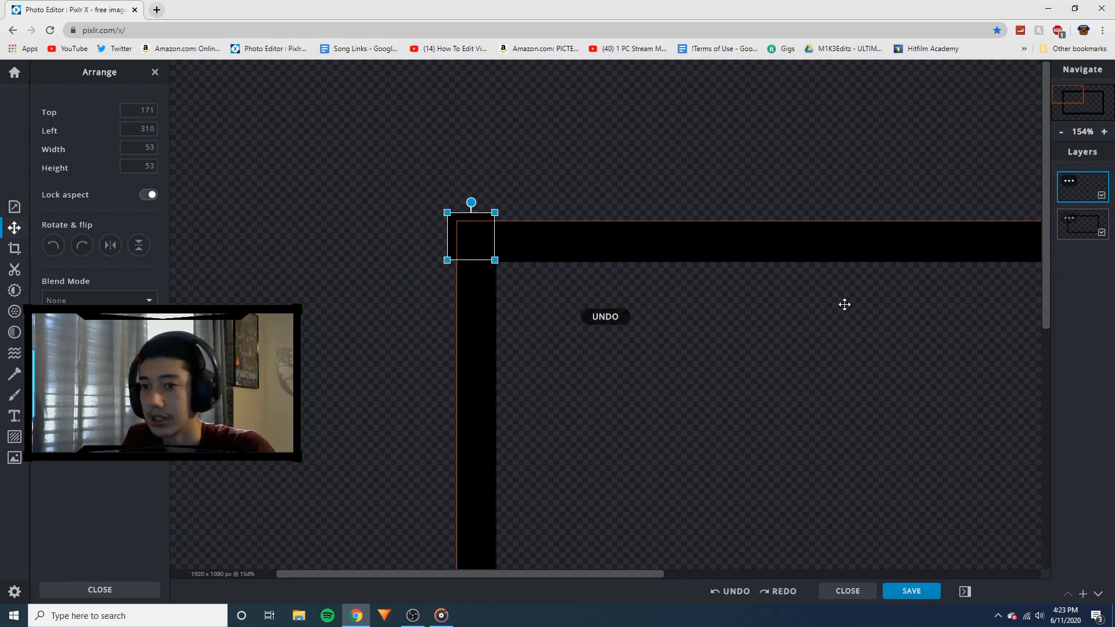
Duplicate the corner square's layer and align the copy over the frame's lower-left corner at Top 854 and Left 311
click(1083, 195)
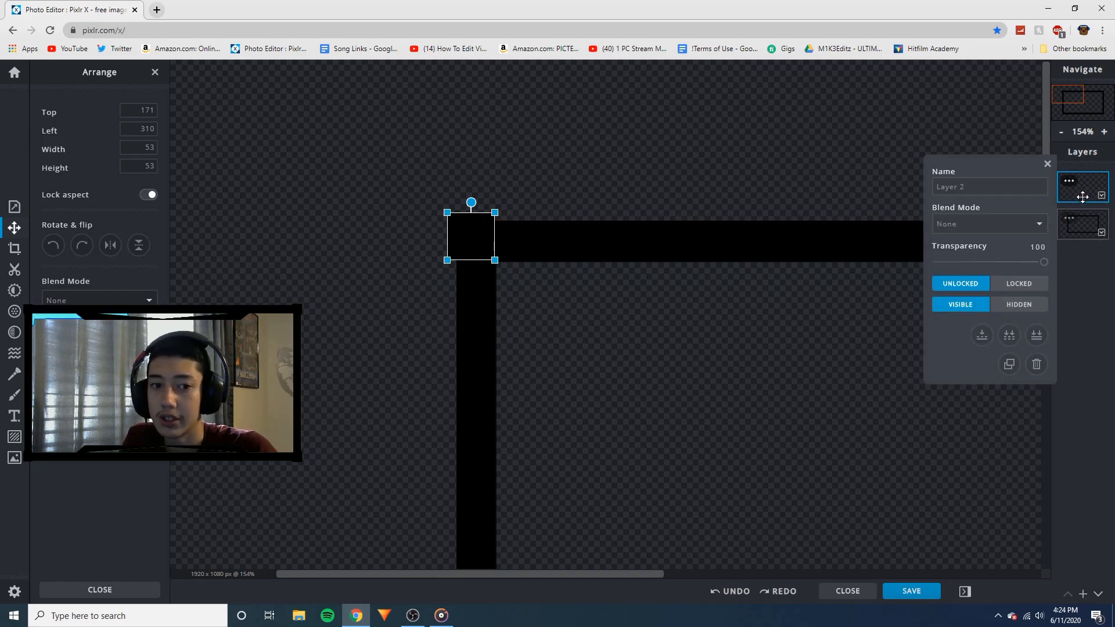
click(1008, 364)
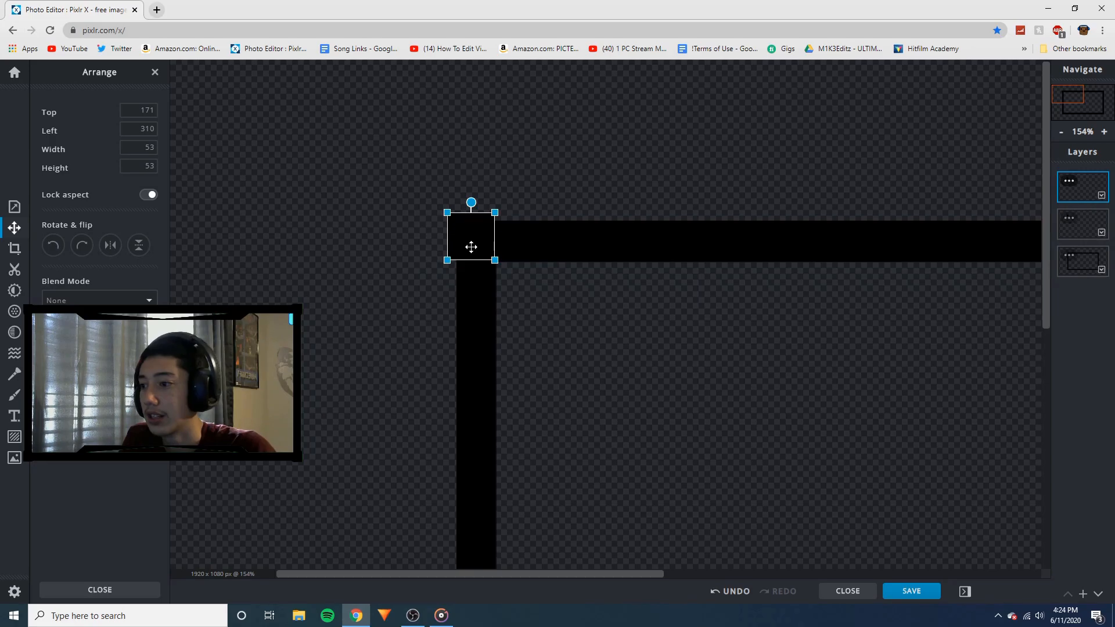
drag(471, 245, 471, 376)
scroll(594, 355, down, 1)
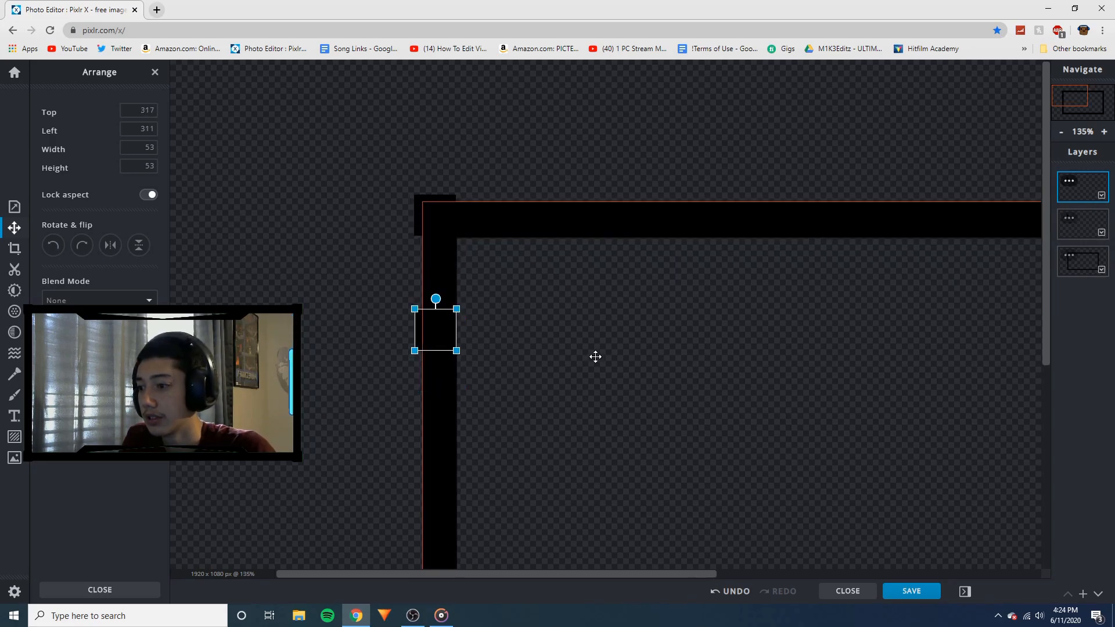
scroll(568, 427, down, 2)
scroll(433, 349, down, 2)
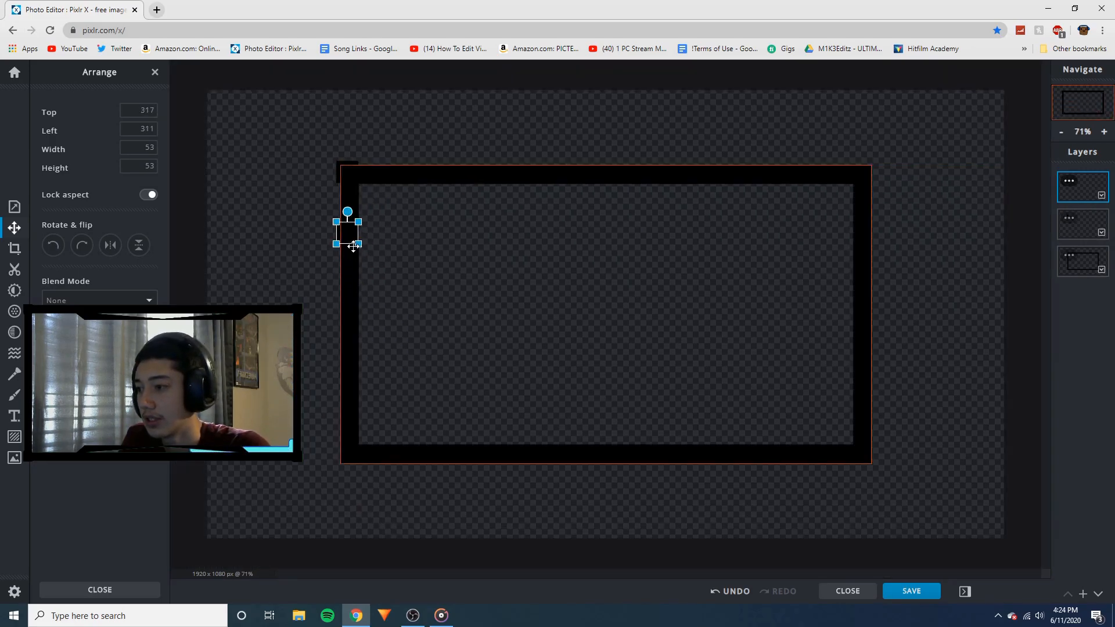
key(ctrl+z)
drag(355, 234, 354, 457)
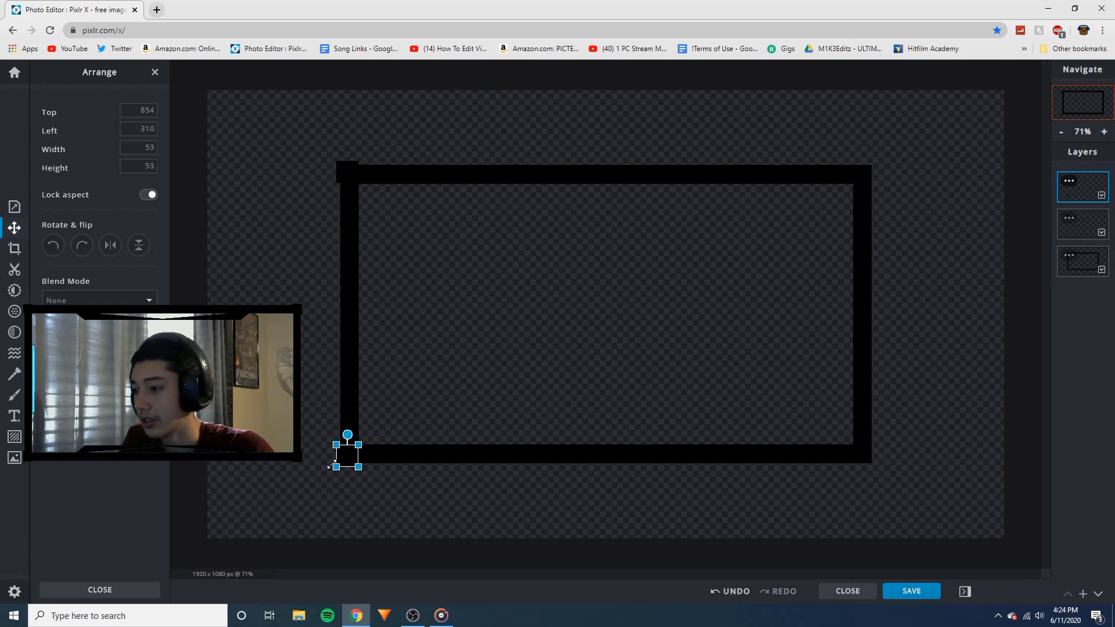
scroll(333, 465, up, 12)
mouse_move(364, 530)
mouse_down()
mouse_move(373, 524)
mouse_move(369, 532)
mouse_up()
scroll(585, 347, down, 6)
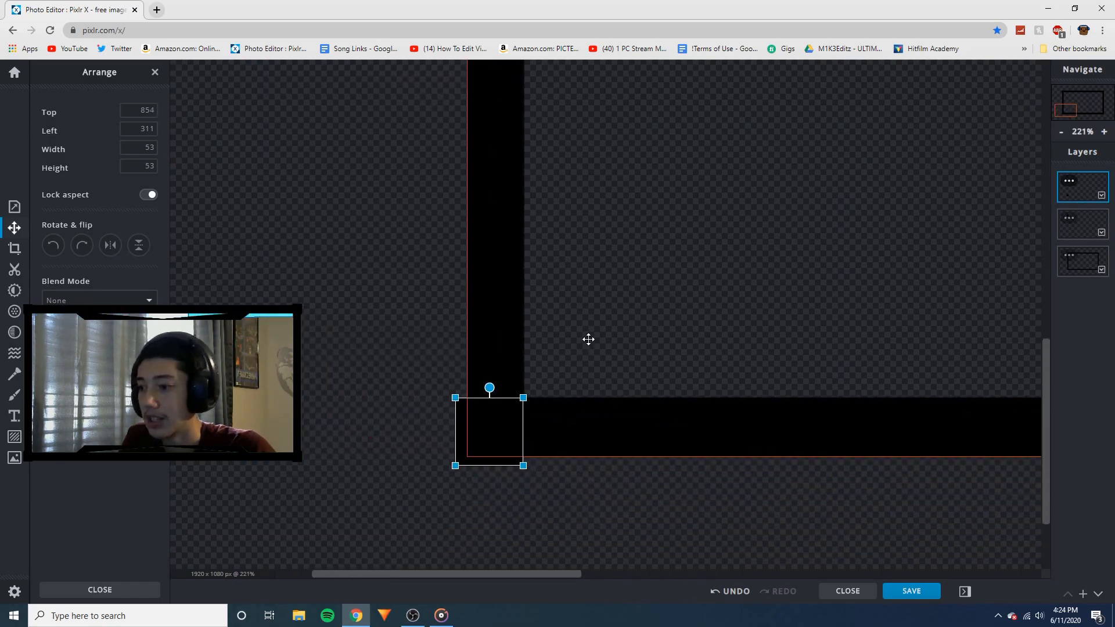
Duplicate the corner square's layer and place copies over the frame's two right-hand corners, with the upper one at Top 172 and Left 1555
click(1069, 180)
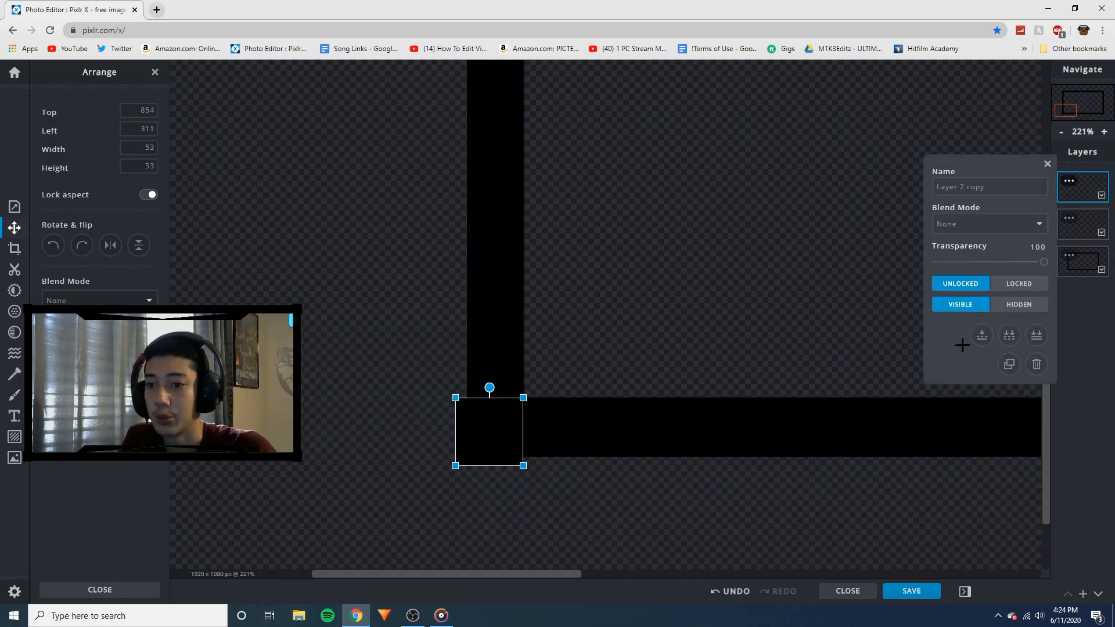
click(1008, 365)
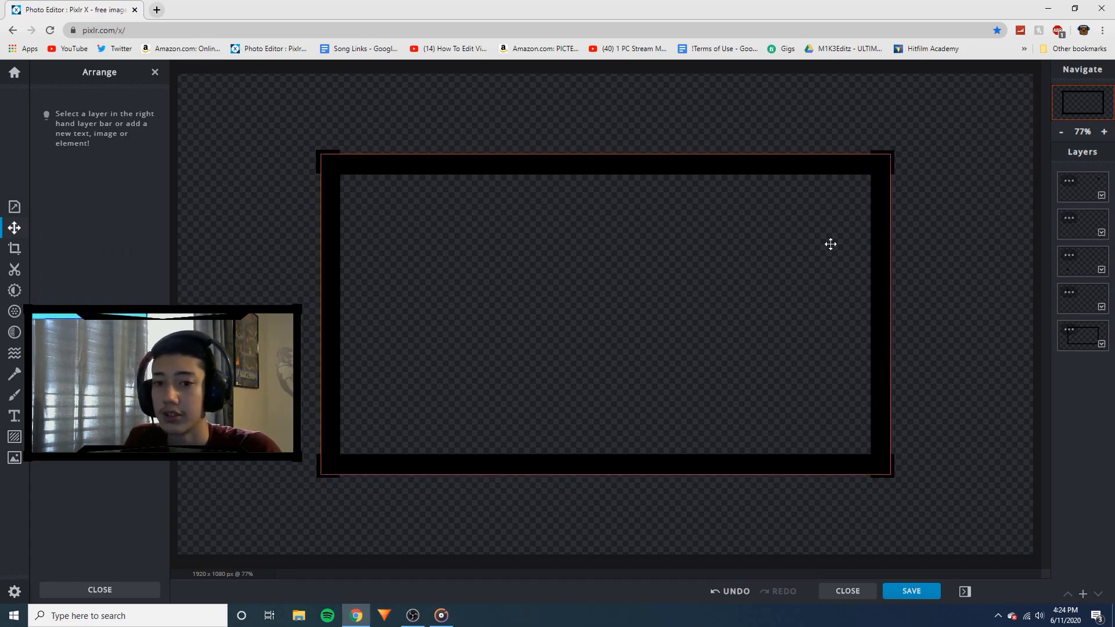
Merge the four corner-square layers into one layer above the frame, keeping the squares aligned with the frame's corners
click(1081, 187)
click(1068, 181)
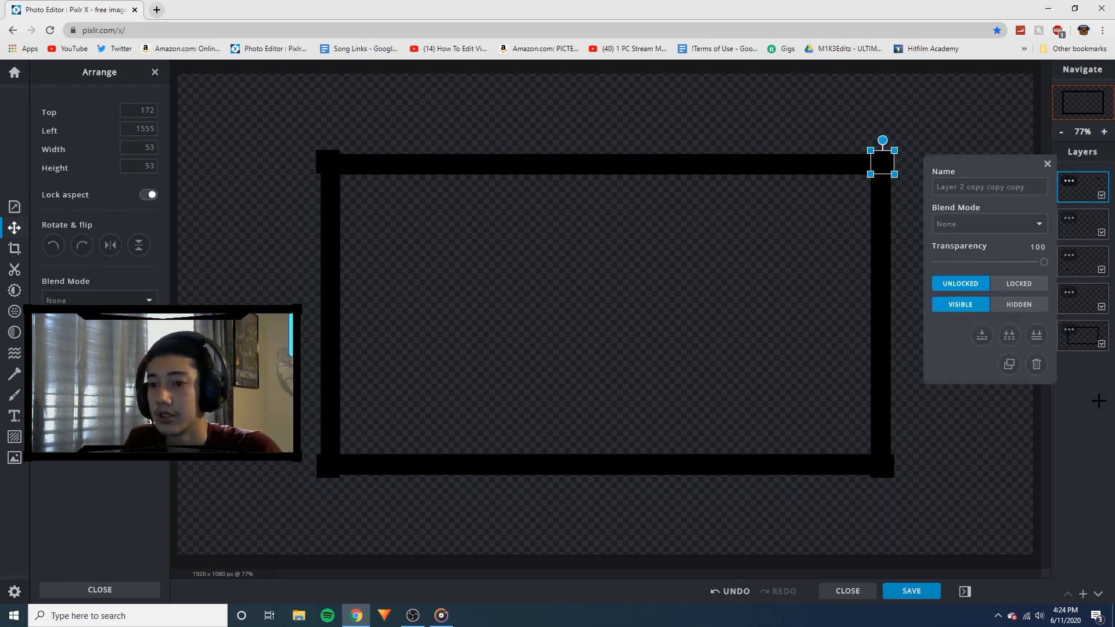
click(981, 341)
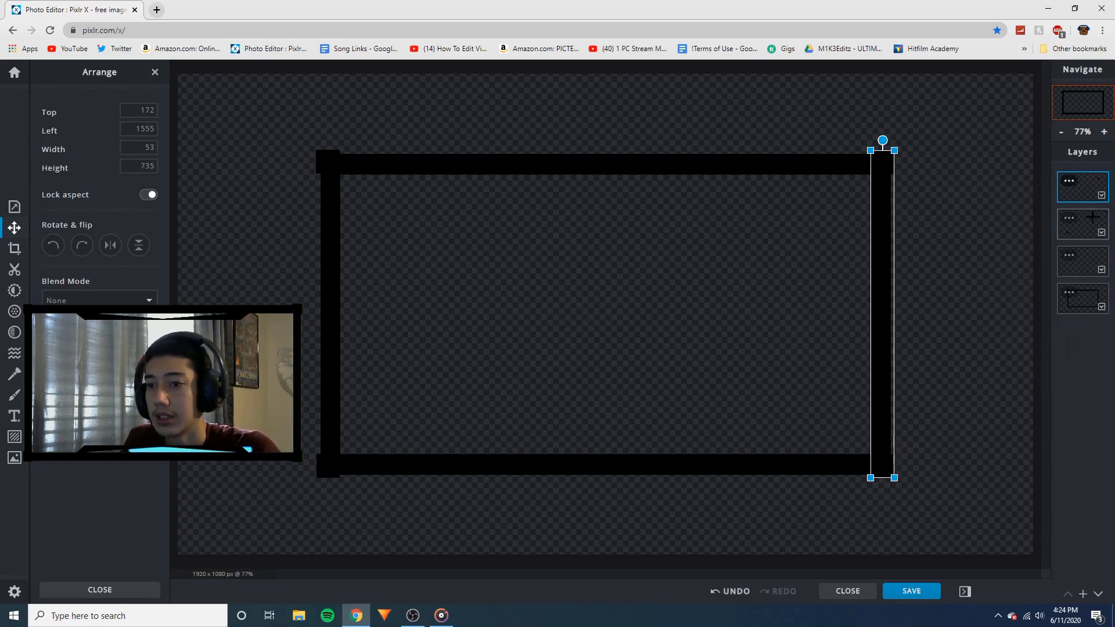
click(1087, 183)
click(981, 337)
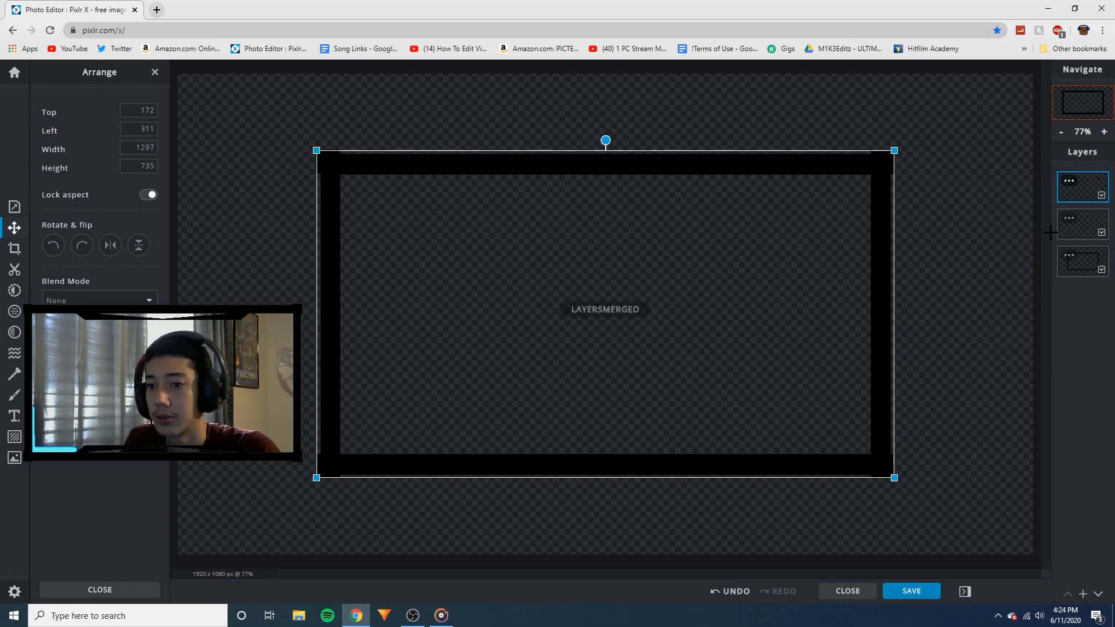
click(970, 344)
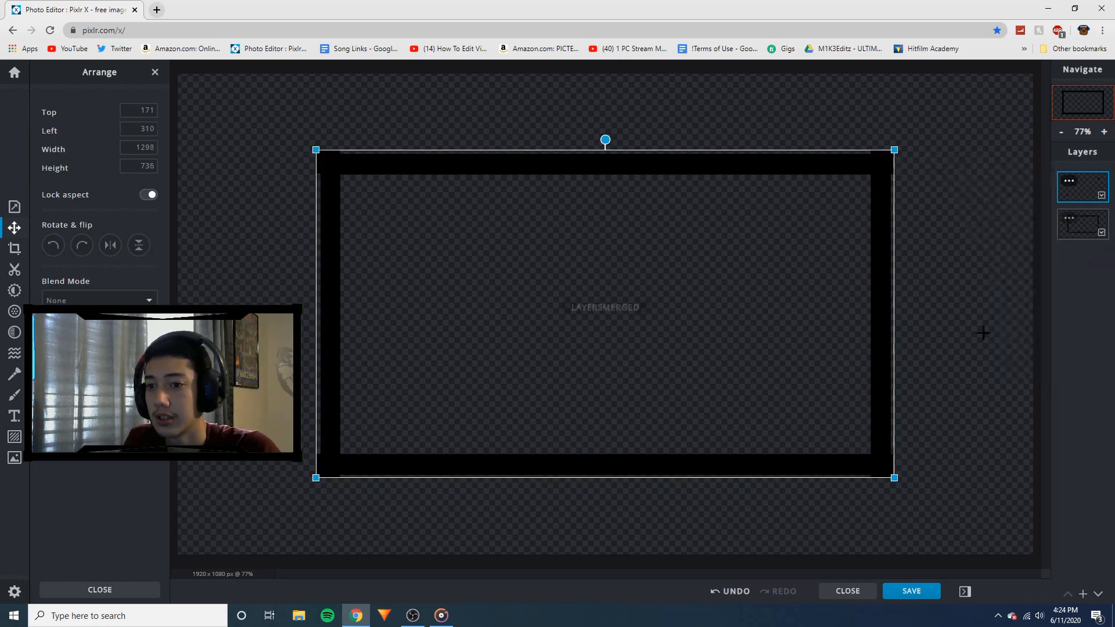
drag(500, 227, 561, 208)
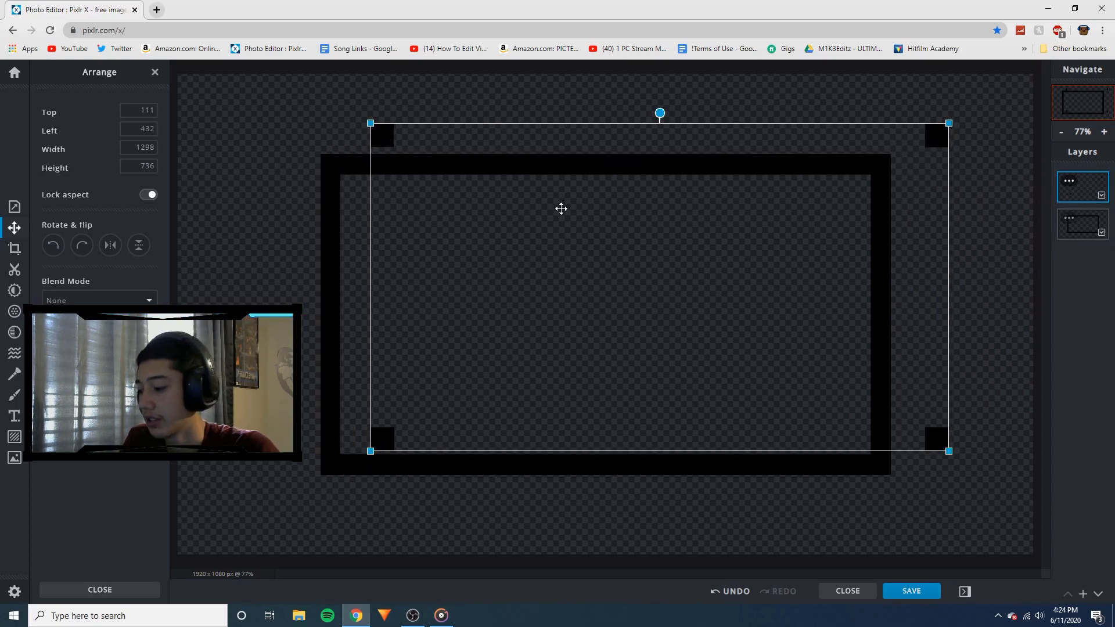
key(ctrl+z)
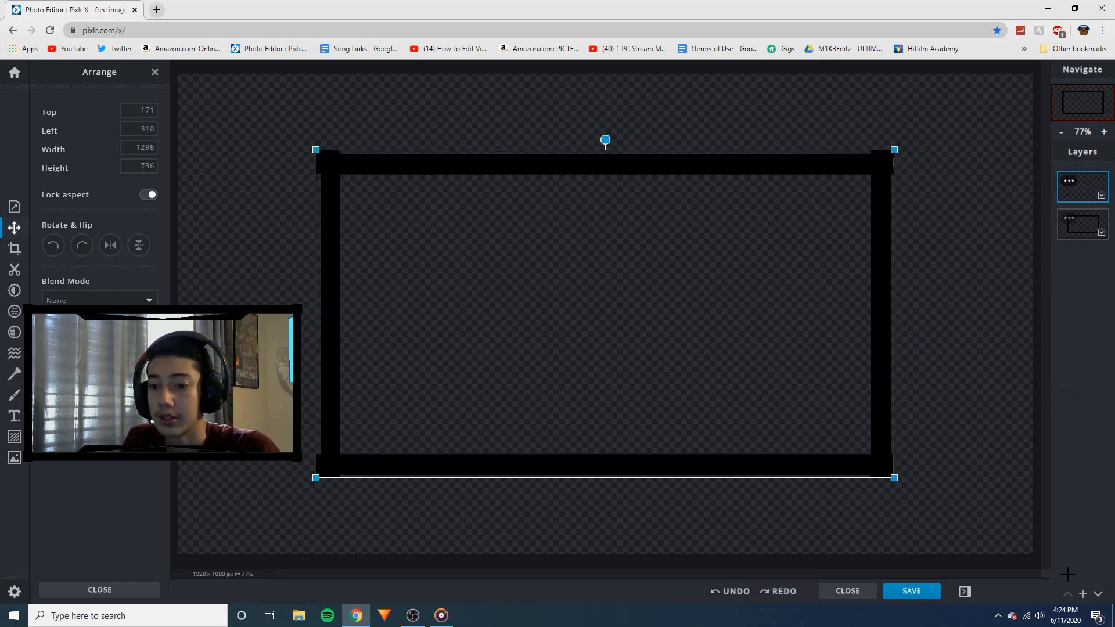
Add an empty layer above the merged corner squares and keep the corner-square layer active for brush drawing
click(1082, 594)
click(485, 329)
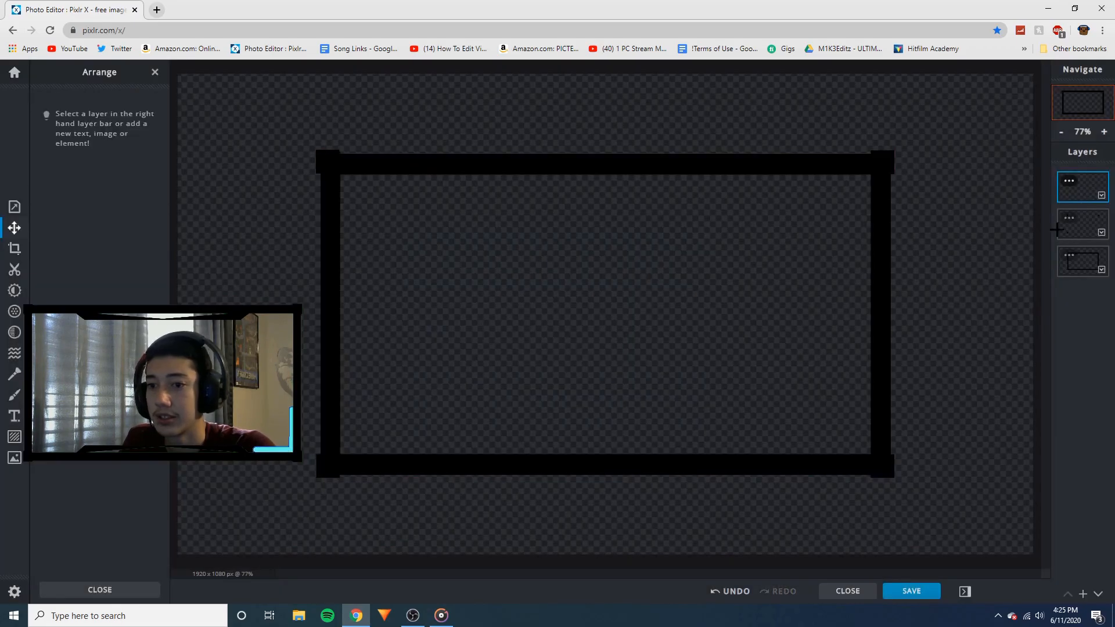
click(15, 395)
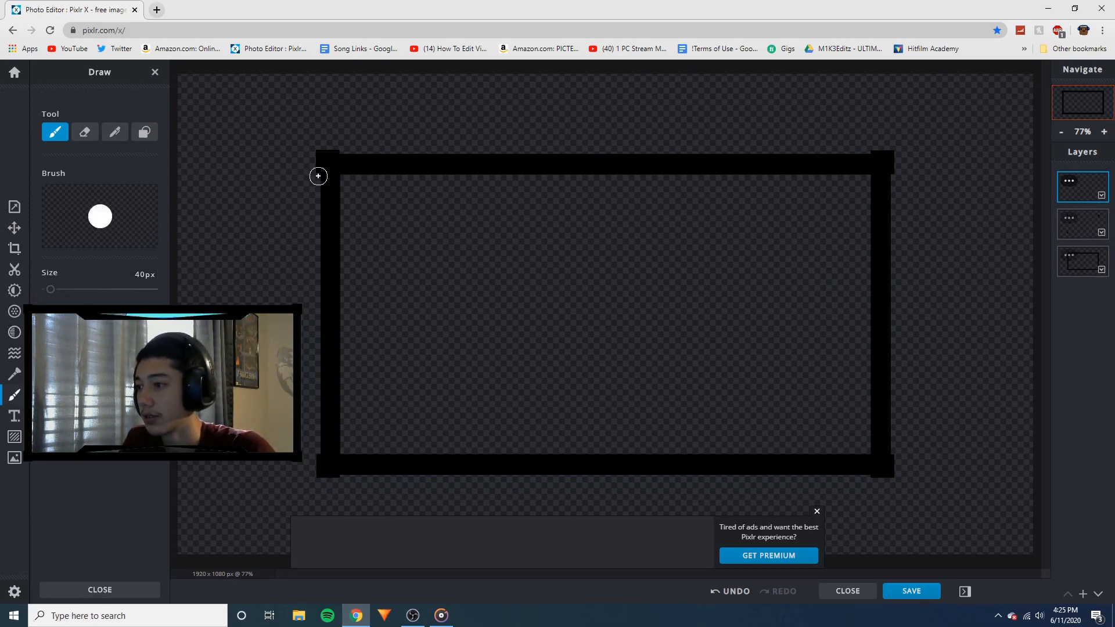
key(ctrl+z)
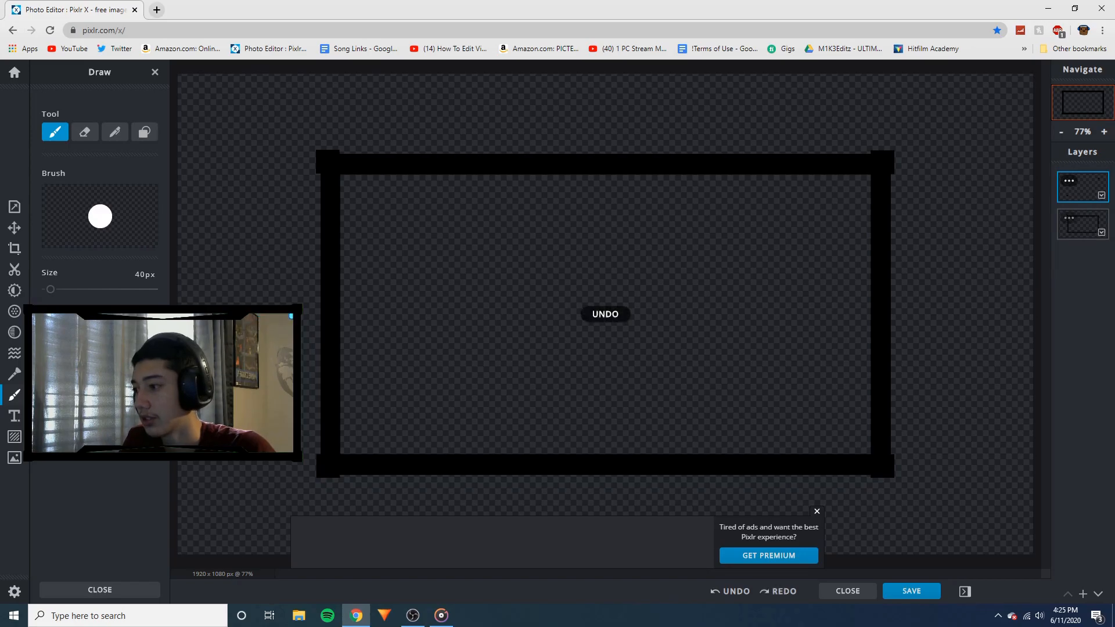
key(ctrl+y)
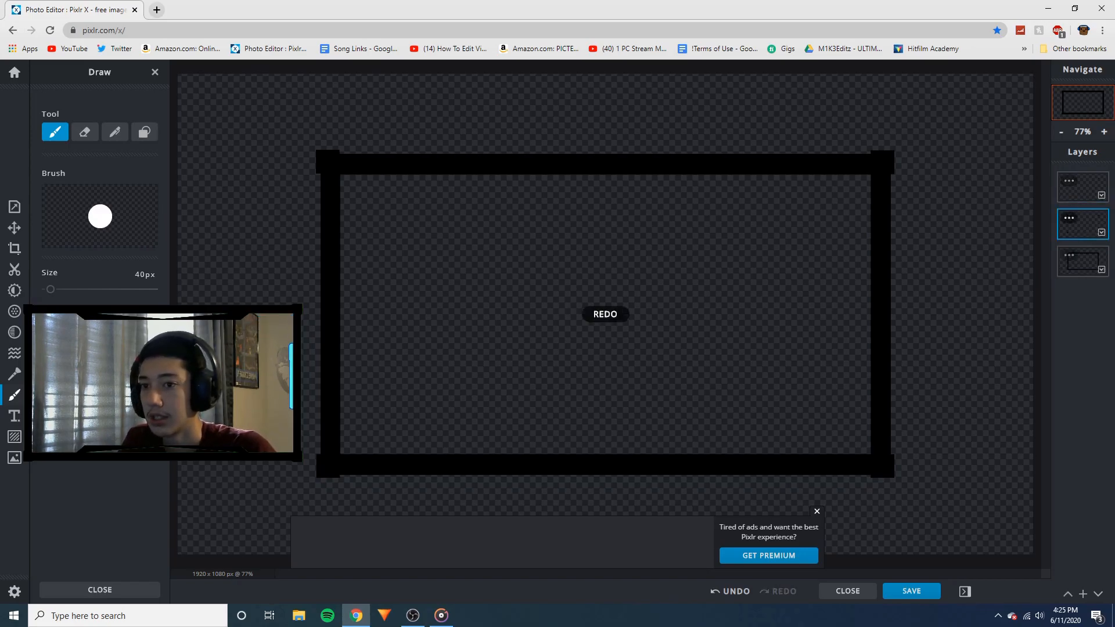
drag(46, 325, 65, 326)
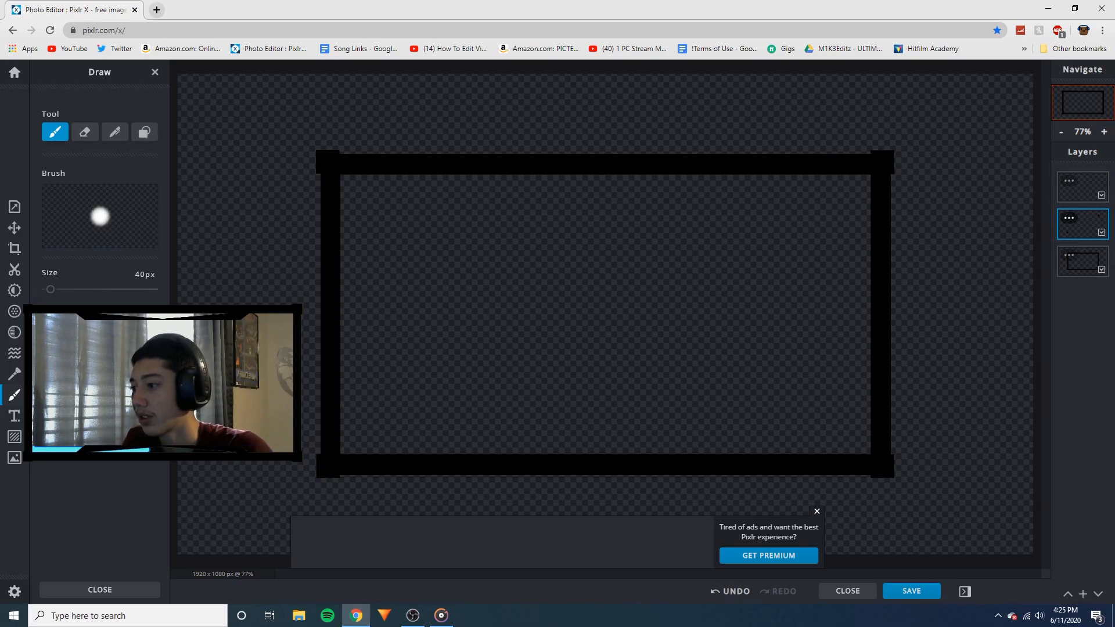
scroll(249, 166, up, 10)
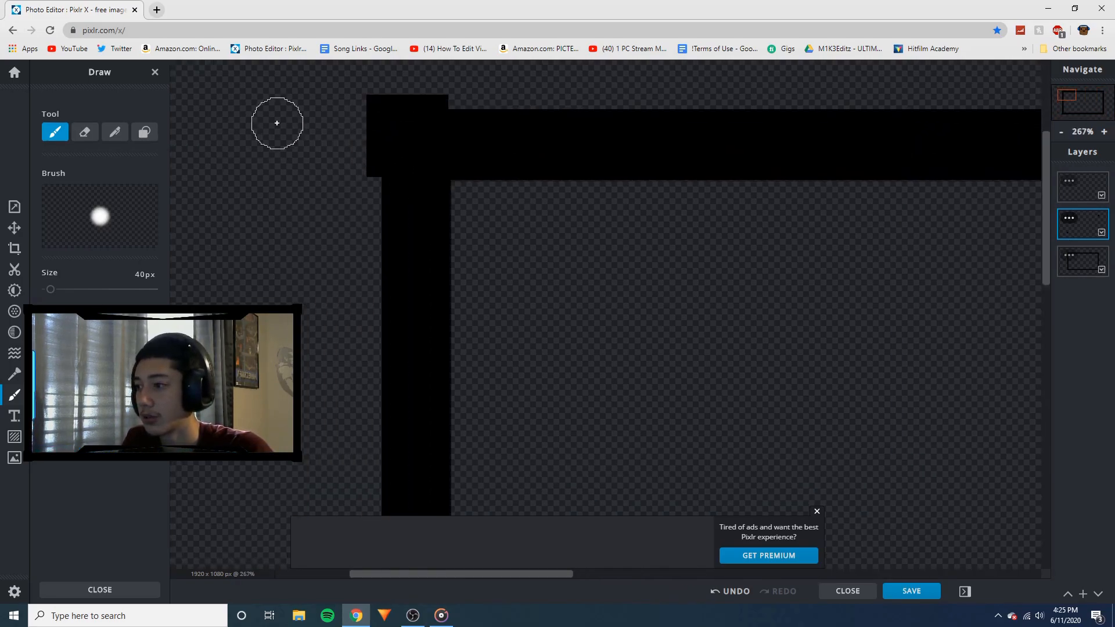
scroll(604, 187, up, 2)
scroll(232, 248, down, 2)
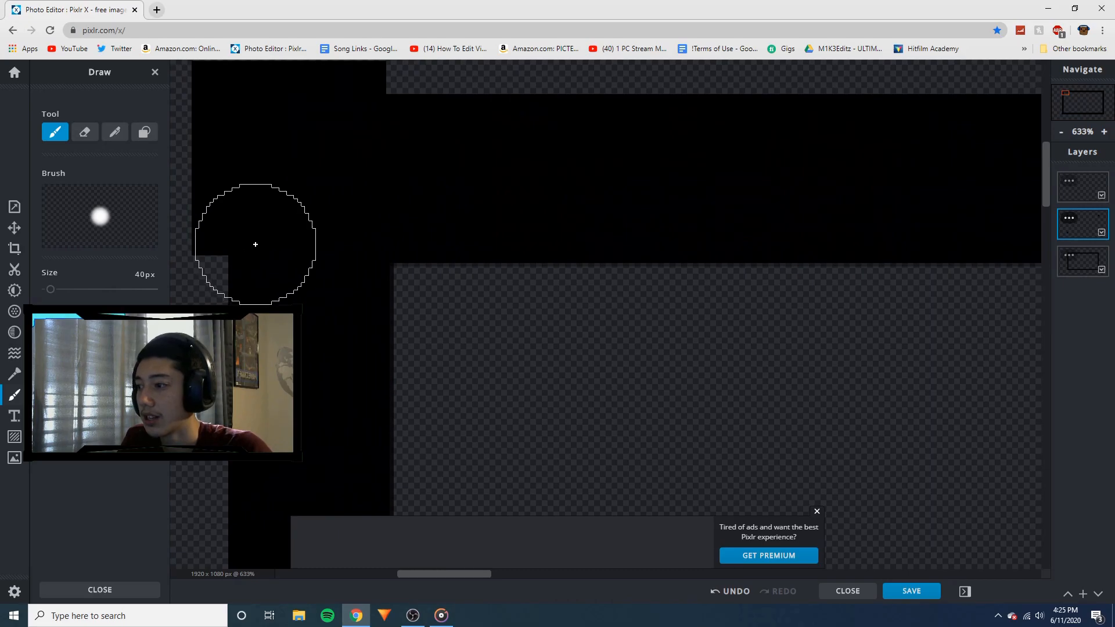
scroll(679, 237, up, 8)
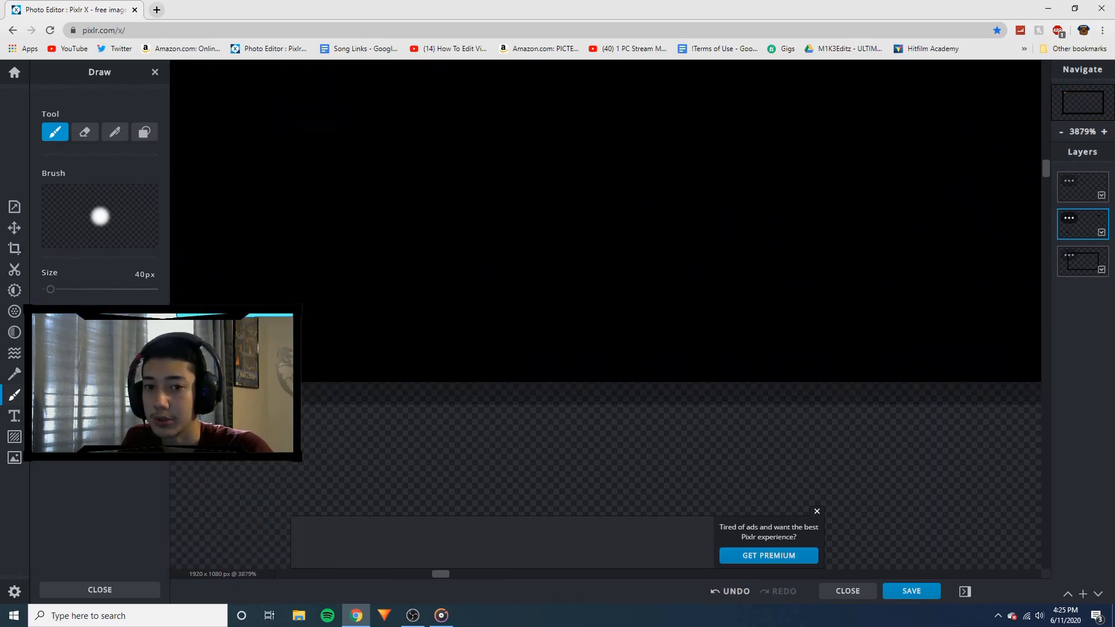
scroll(587, 321, down, 7)
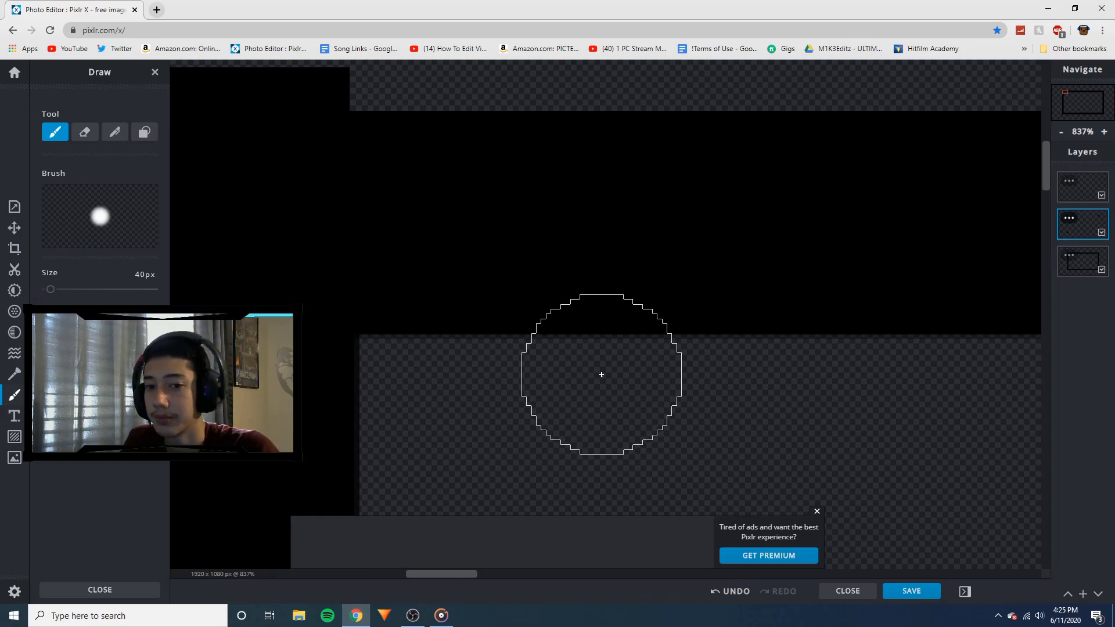
scroll(601, 374, down, 3)
scroll(324, 336, up, 3)
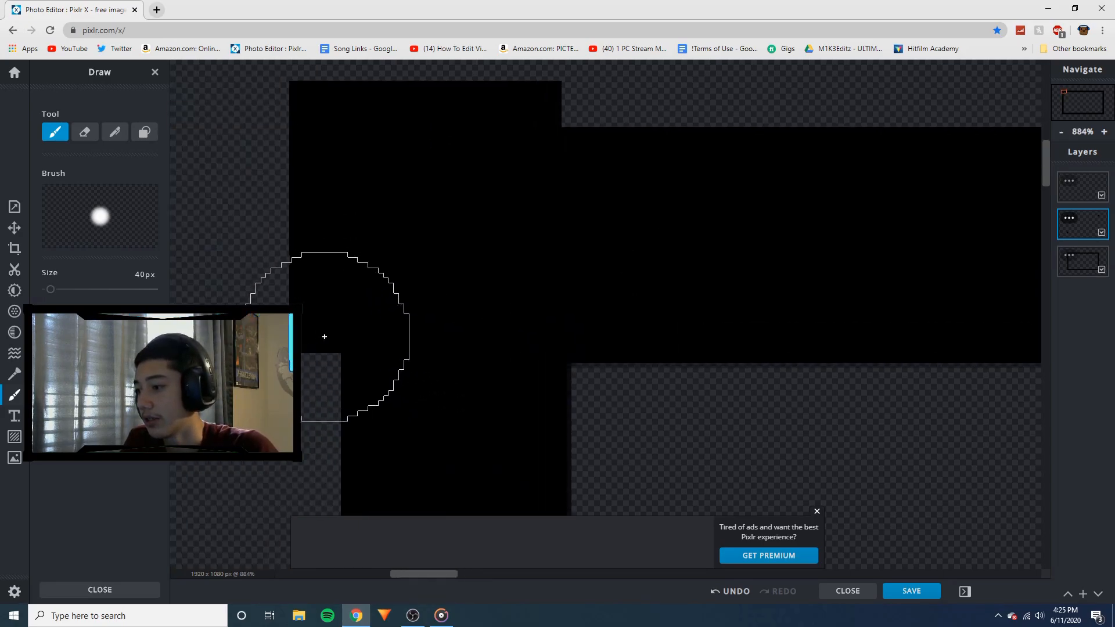
scroll(324, 337, up, 1)
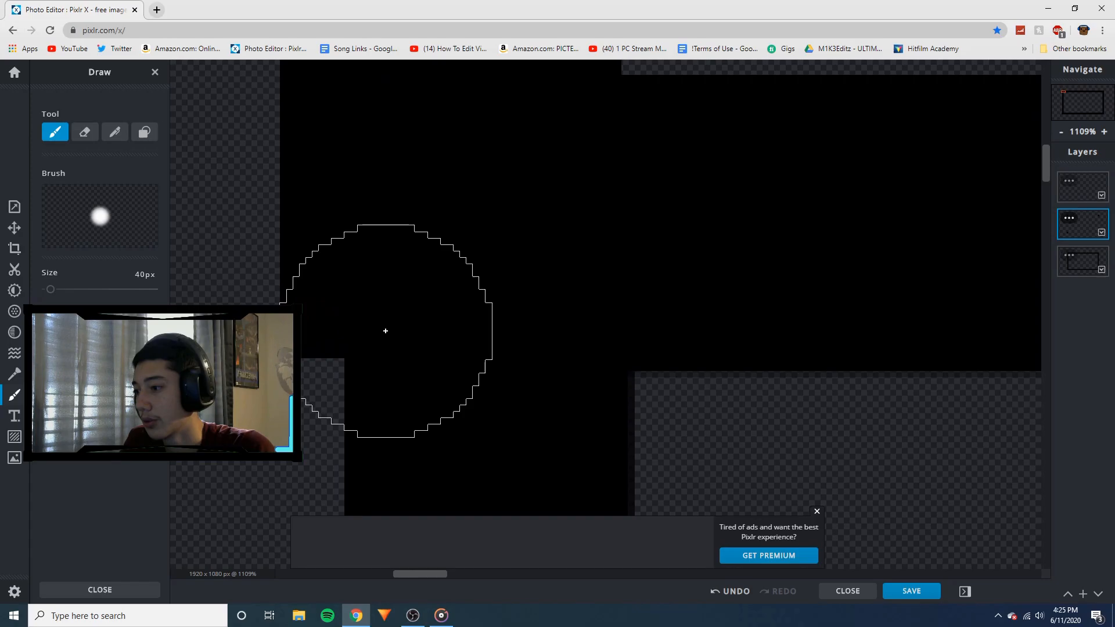
click(385, 330)
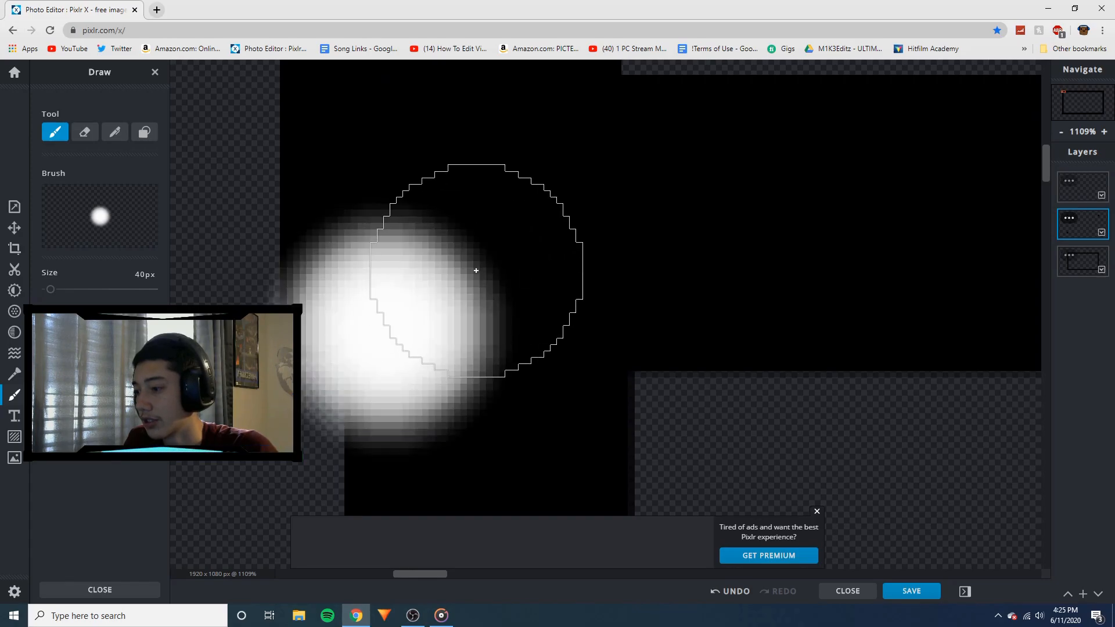
key(ctrl+z)
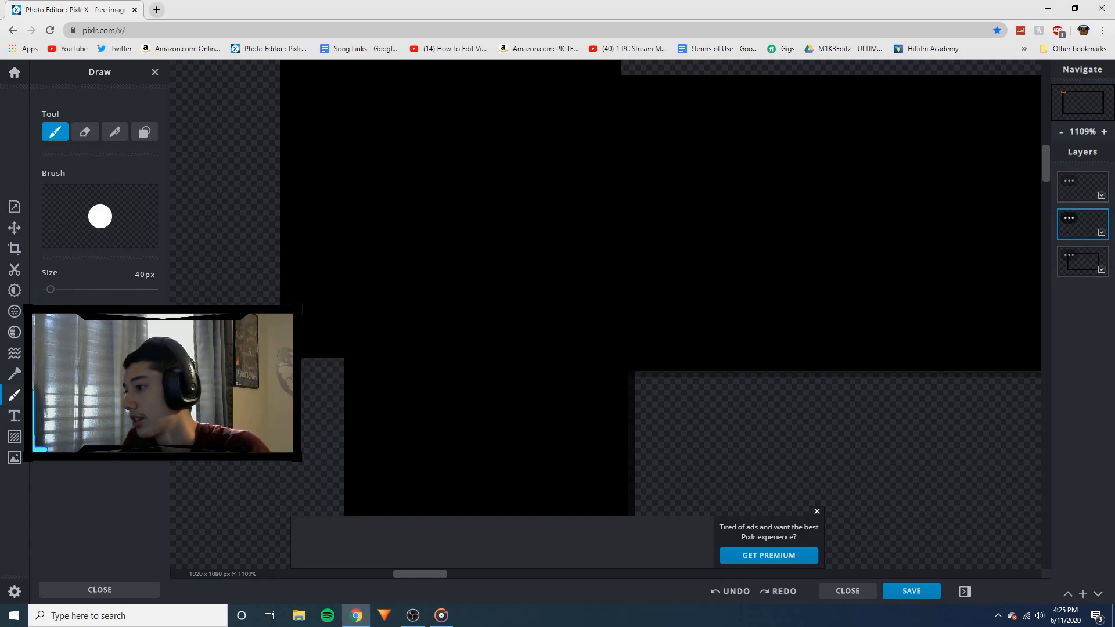
Paint the steps between the corner squares and the frame with a hard 40 px brush in #000000, bevelling all four corners
click(100, 395)
drag(59, 447, 27, 480)
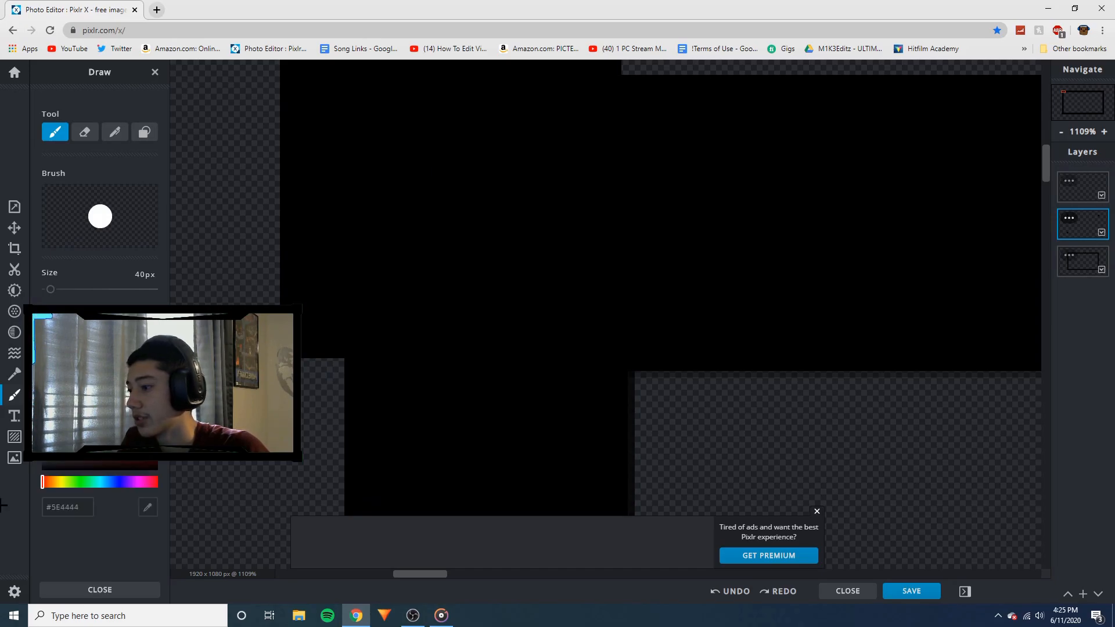
click(412, 321)
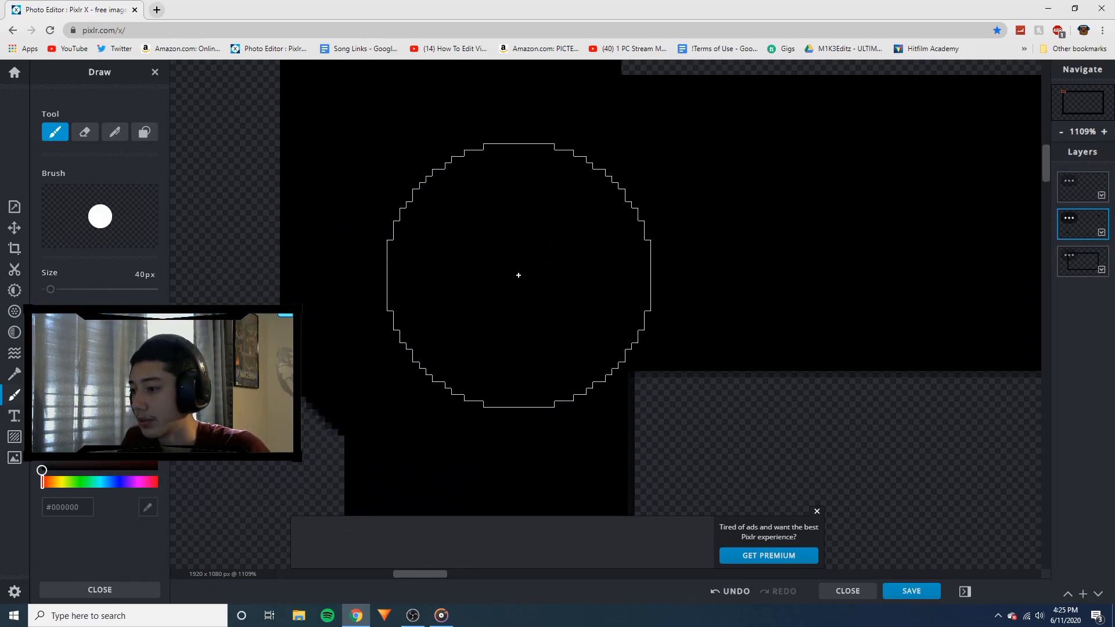
scroll(518, 274, down, 4)
scroll(586, 154, up, 3)
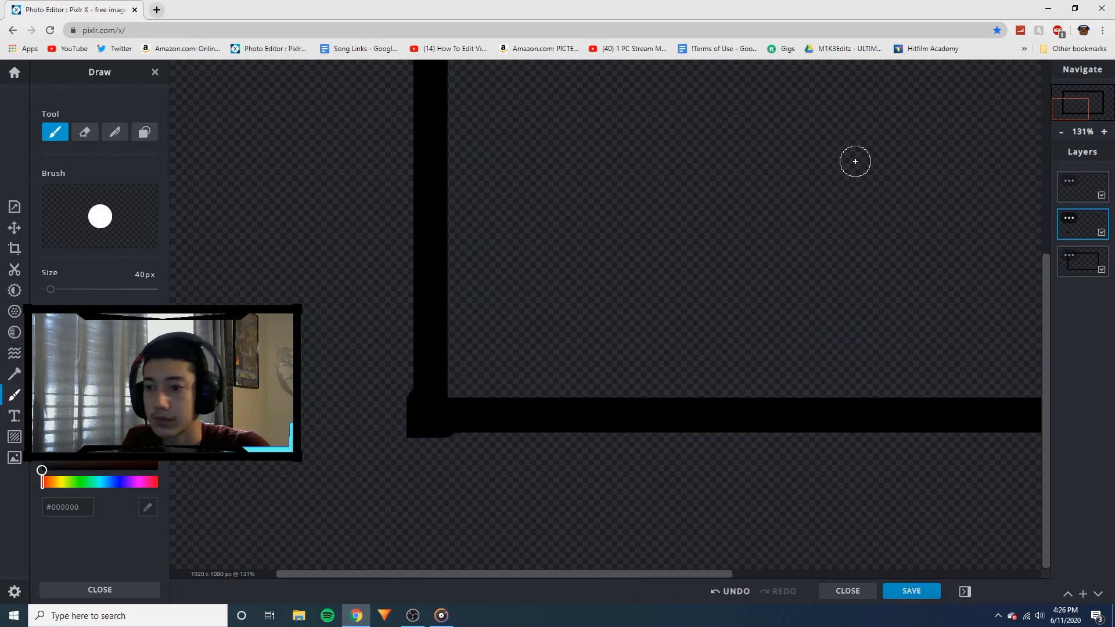
scroll(855, 160, down, 4)
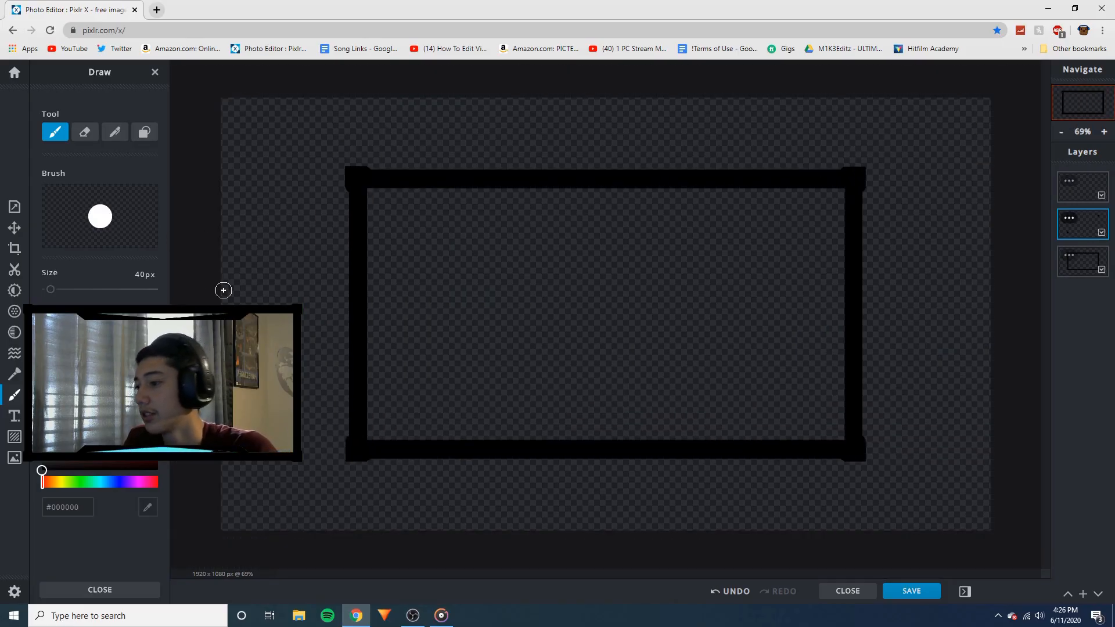
Select the top layer and add another empty layer above it for drawing
click(14, 373)
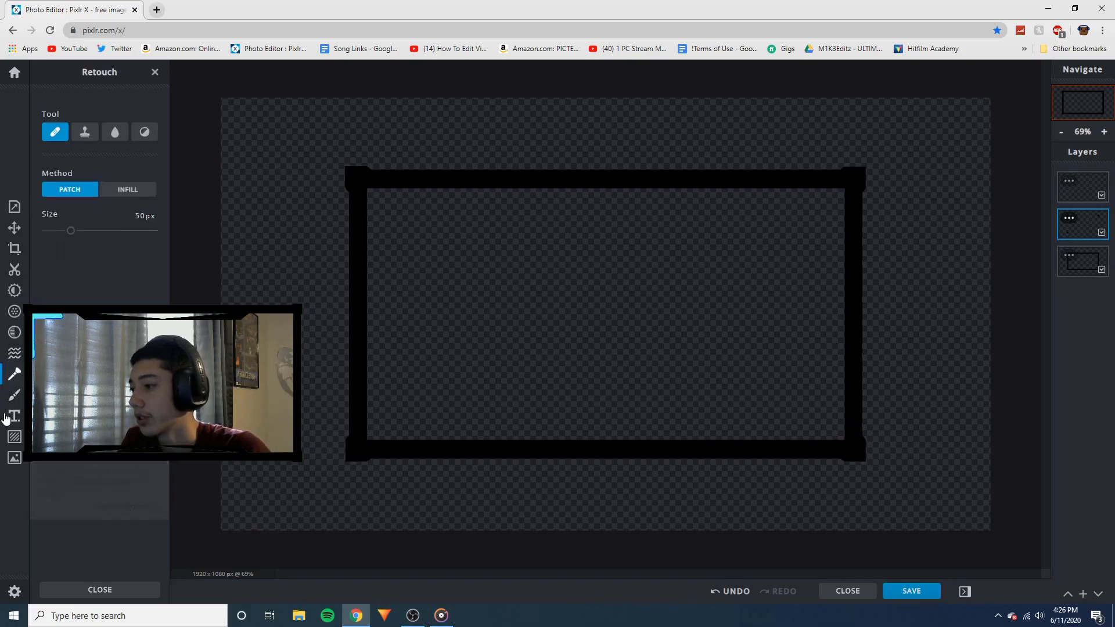
click(14, 395)
click(1085, 188)
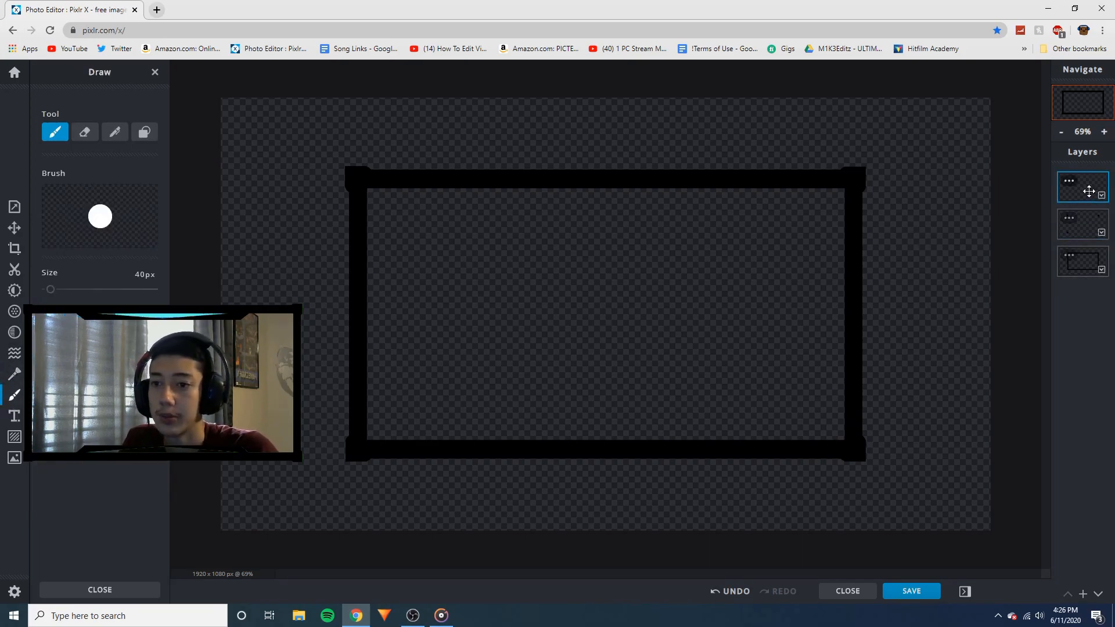
click(1089, 192)
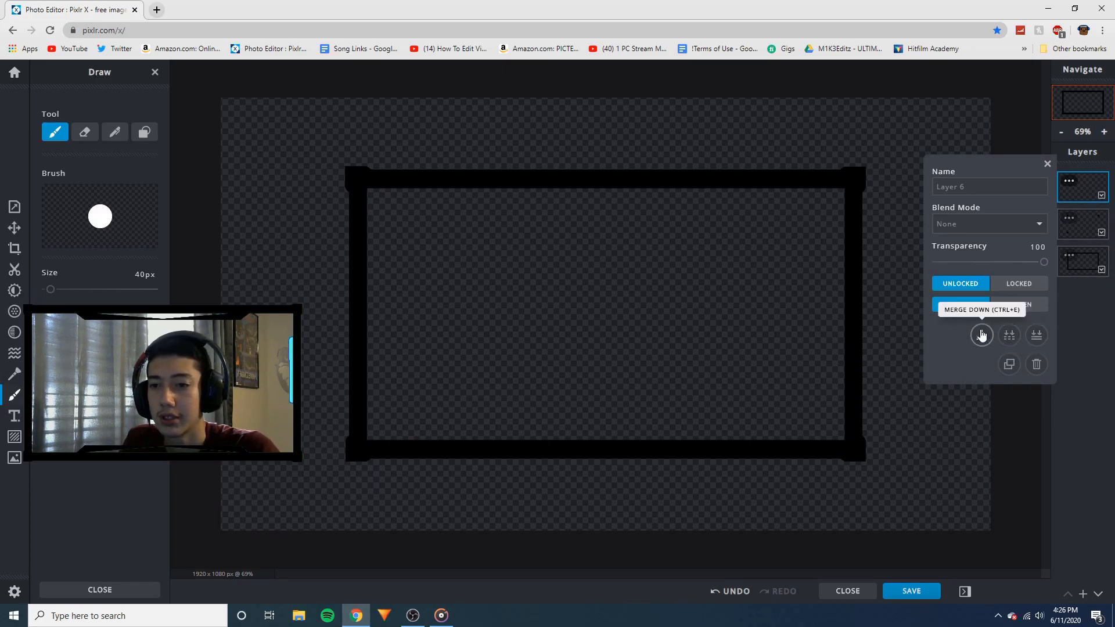
click(1080, 194)
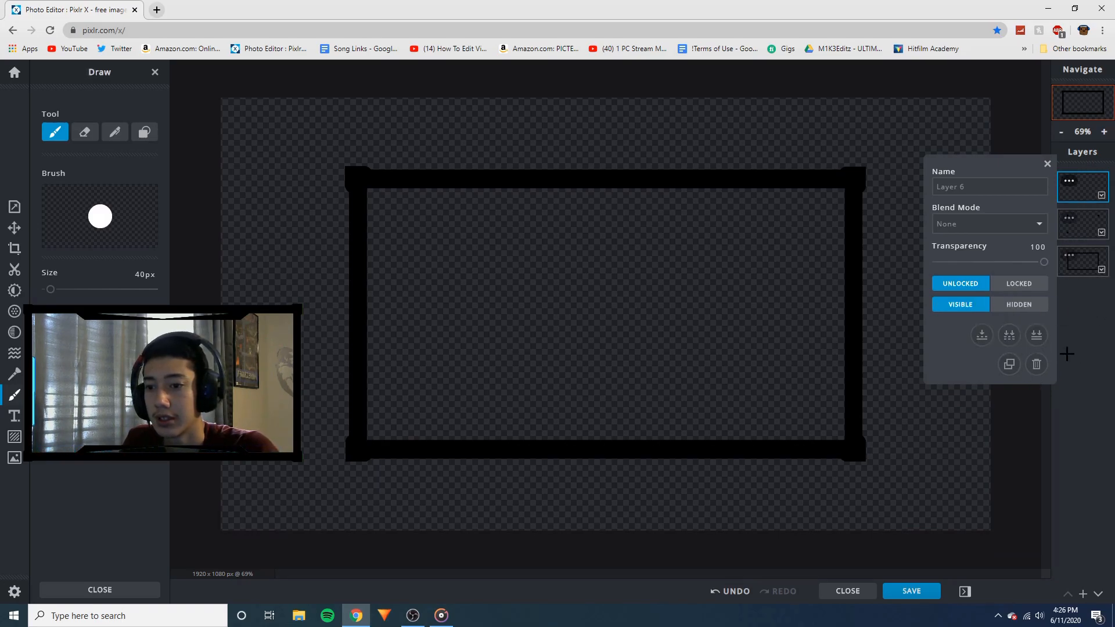
click(990, 422)
key(ctrl+z)
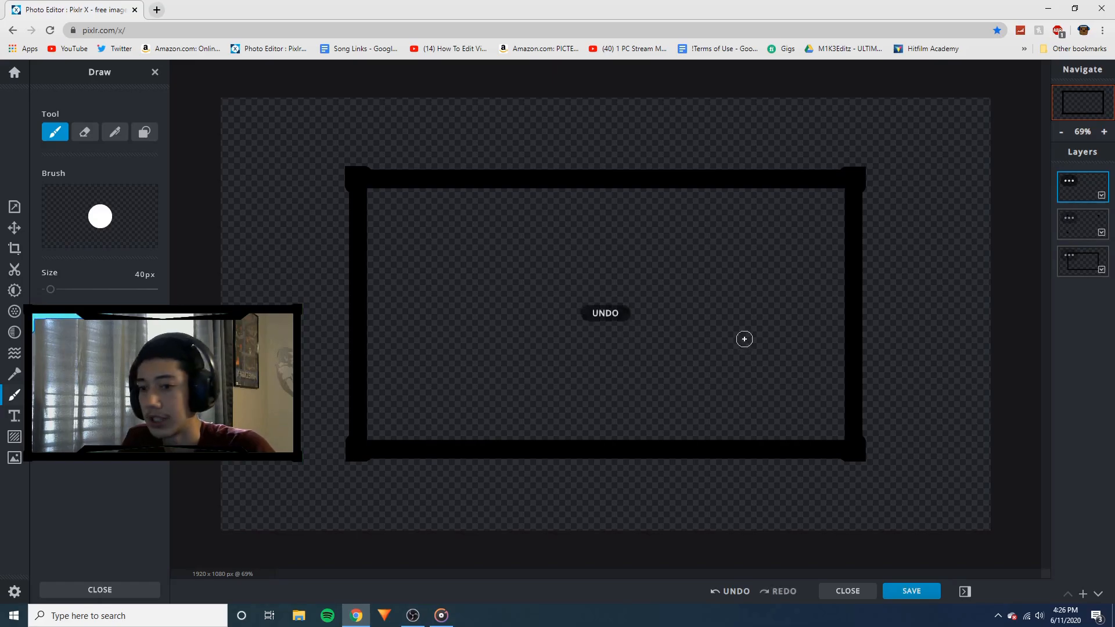
click(1082, 593)
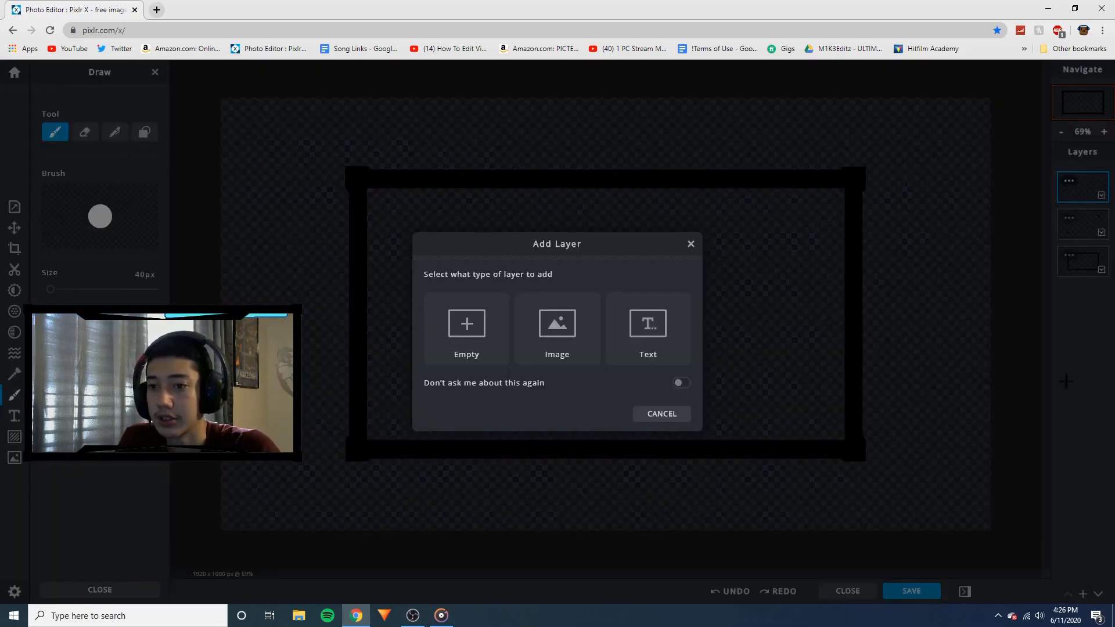
click(486, 343)
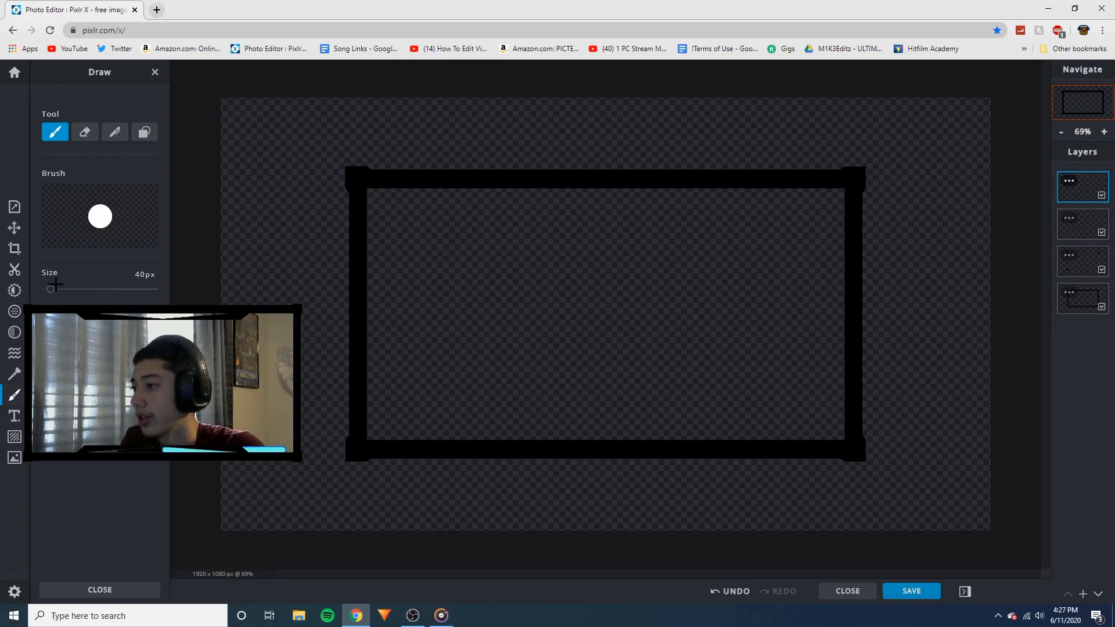
Set the Shape tool to a filled black triangle and check the guide options in the preferences
click(86, 140)
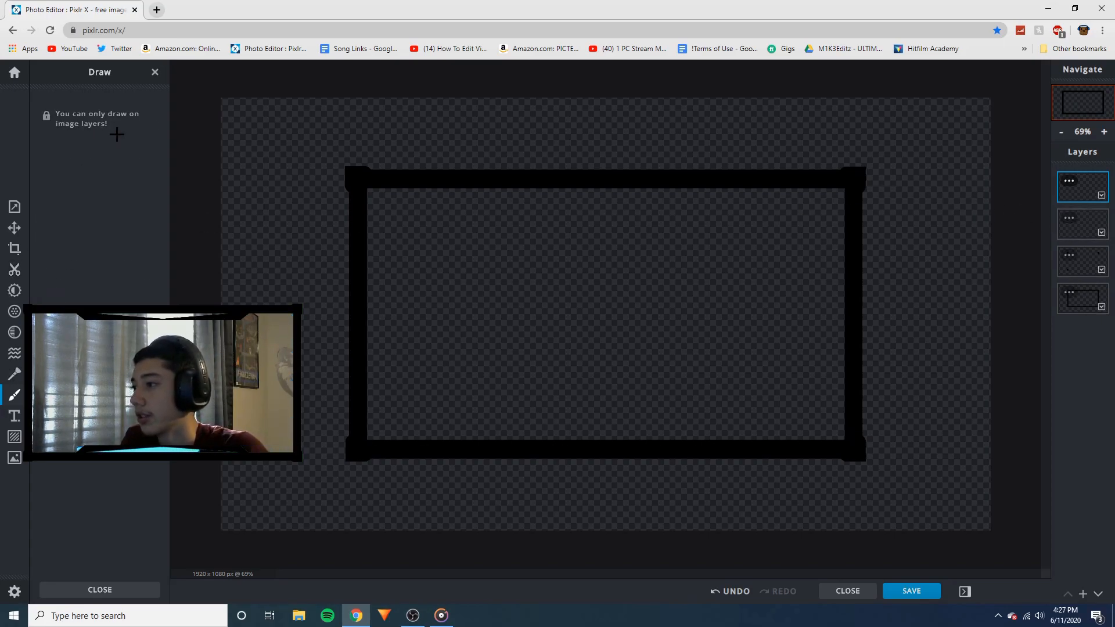
click(11, 397)
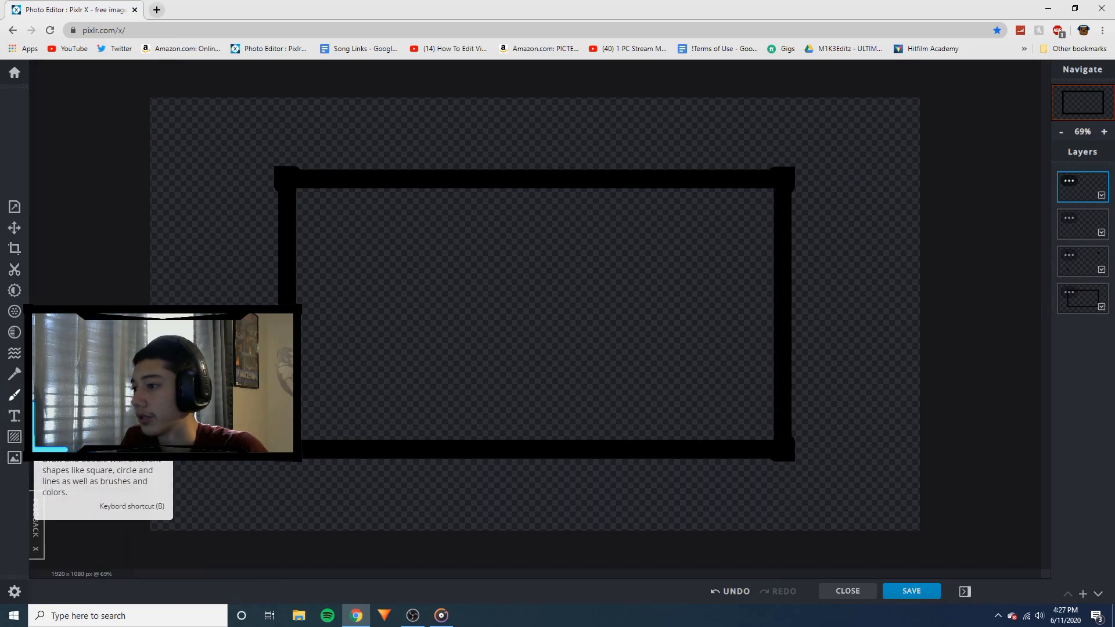
click(16, 398)
click(144, 132)
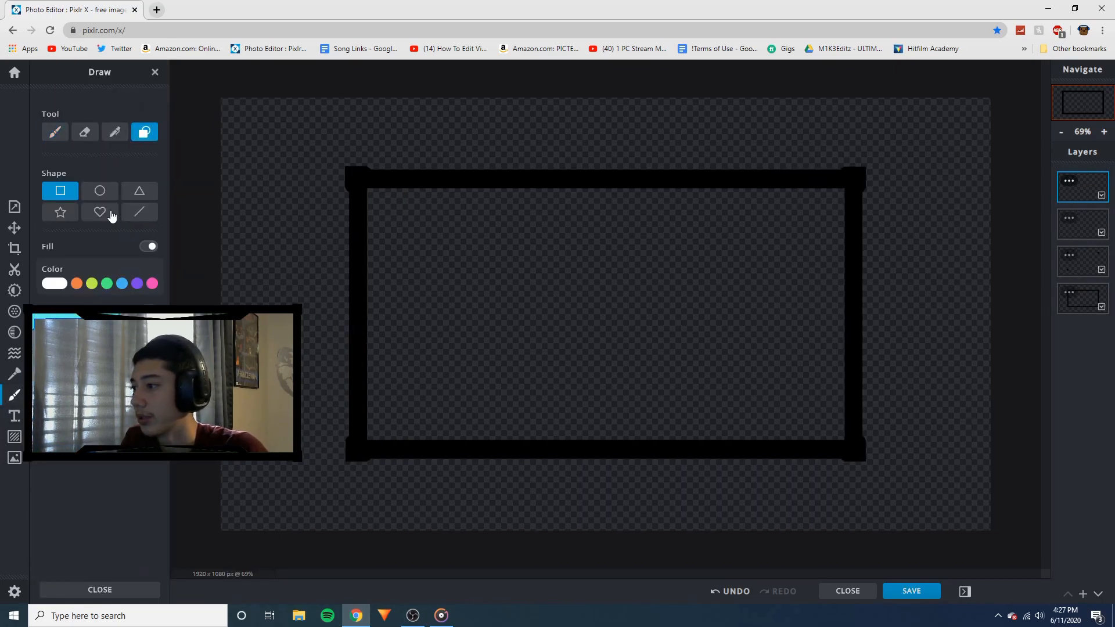
click(140, 192)
click(55, 285)
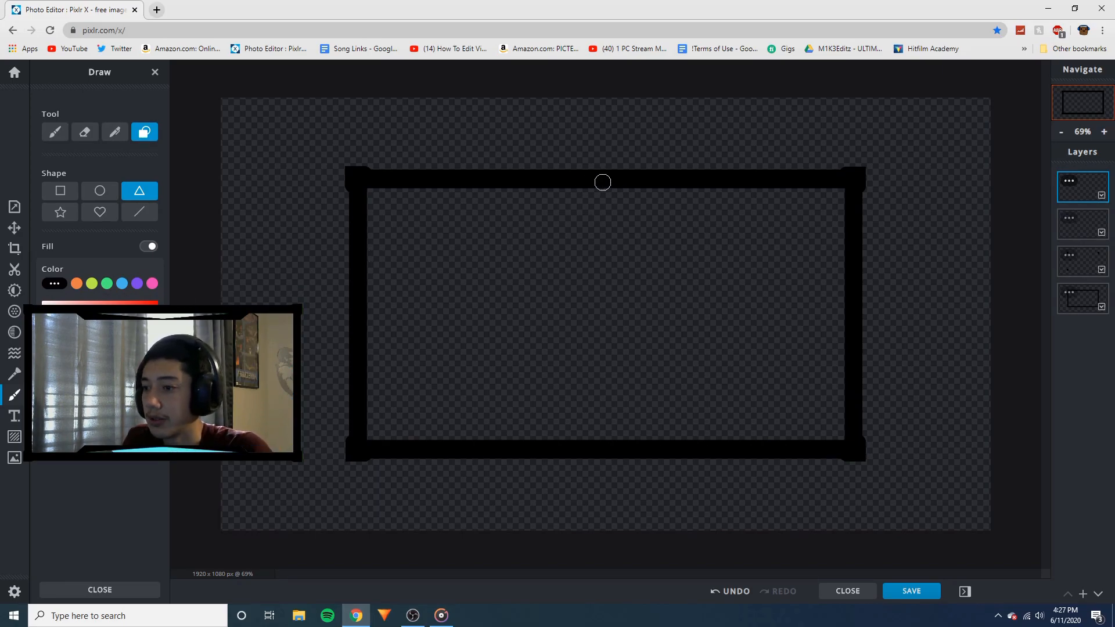
click(14, 592)
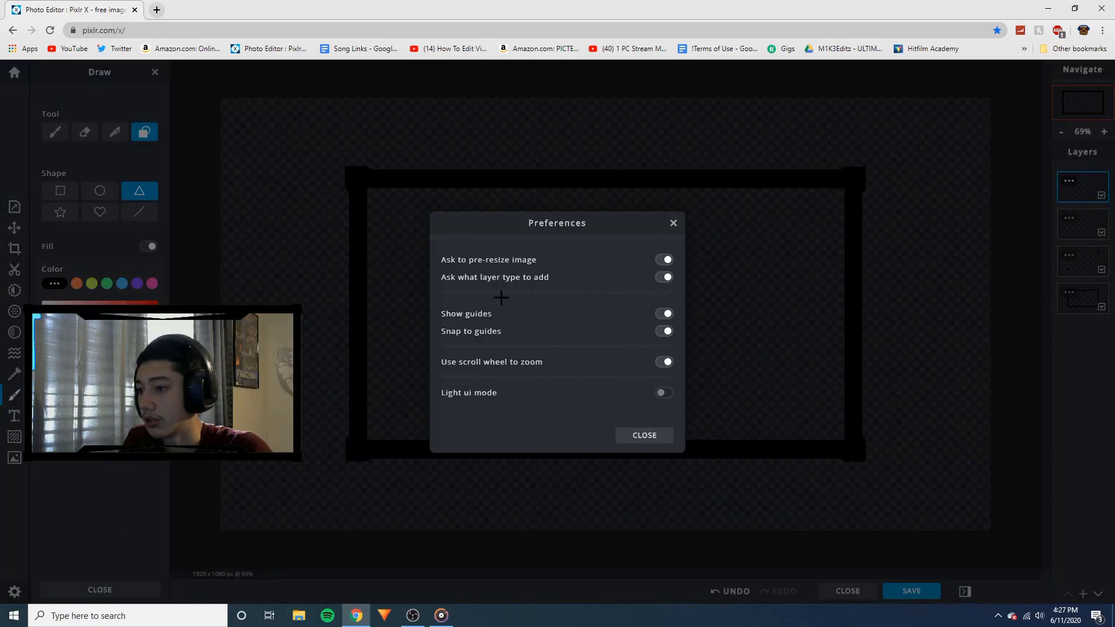
click(643, 436)
Draw a white vertical line of size 6 across the frame near its middle, spanning almost the full canvas height
click(141, 214)
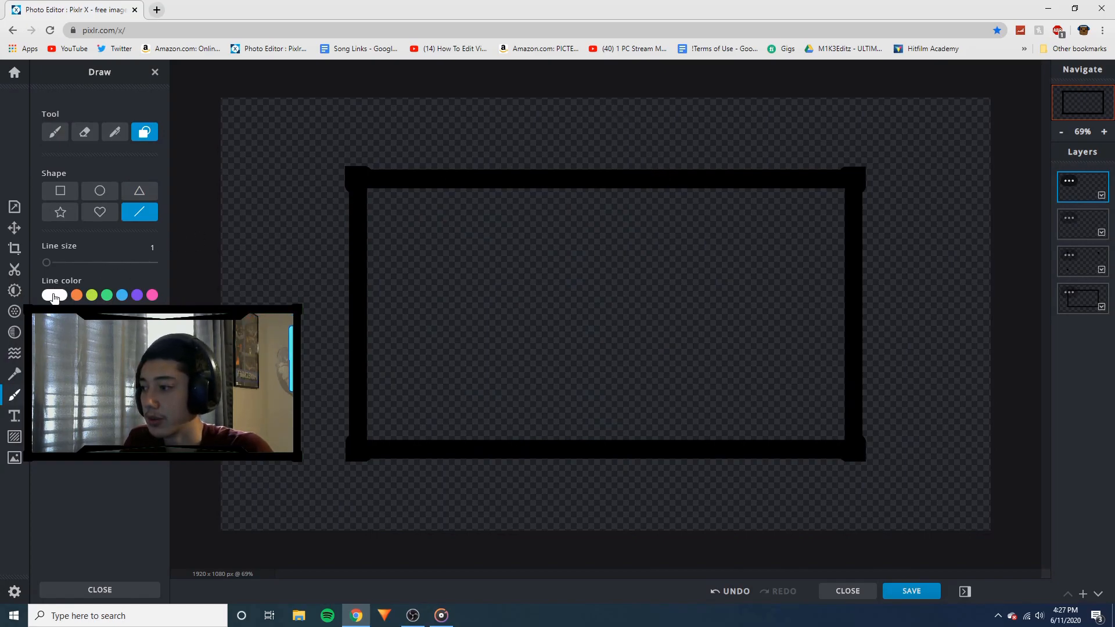
drag(46, 262, 56, 263)
drag(629, 102, 628, 505)
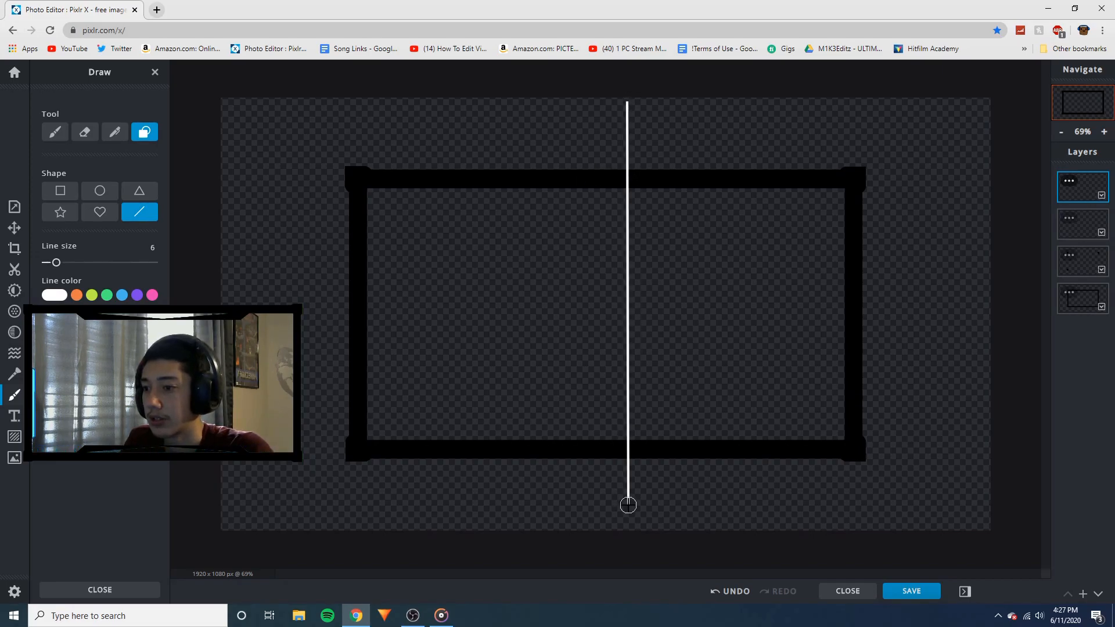
Move the white line to the horizontal centre of the frame as a symmetry guide and deselect it
click(15, 228)
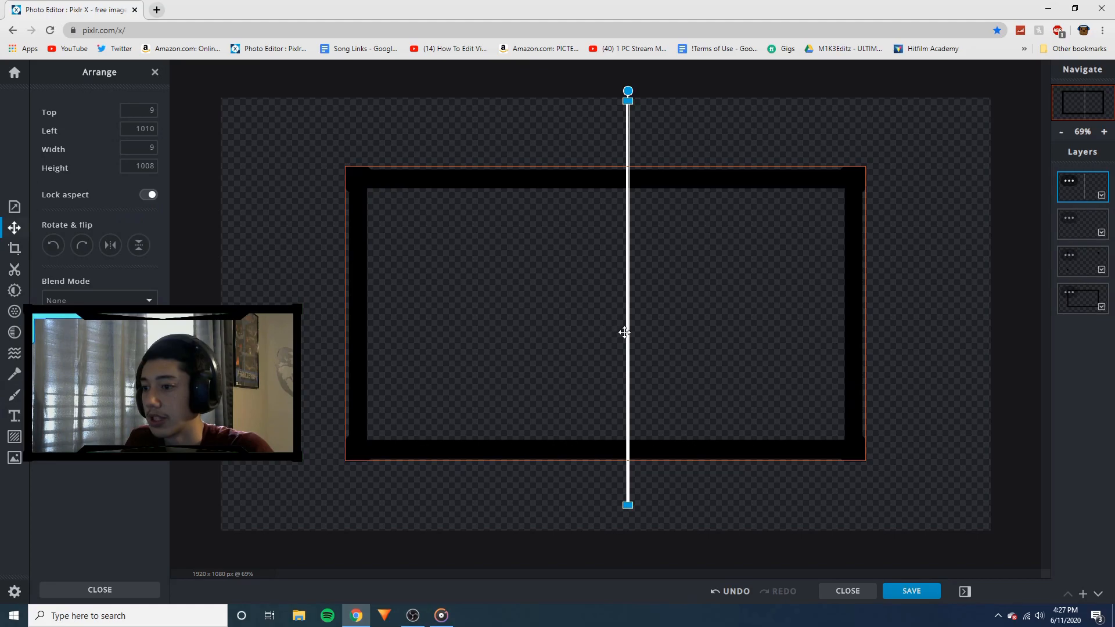
drag(625, 332, 602, 333)
click(666, 310)
scroll(609, 198, up, 3)
scroll(586, 113, down, 2)
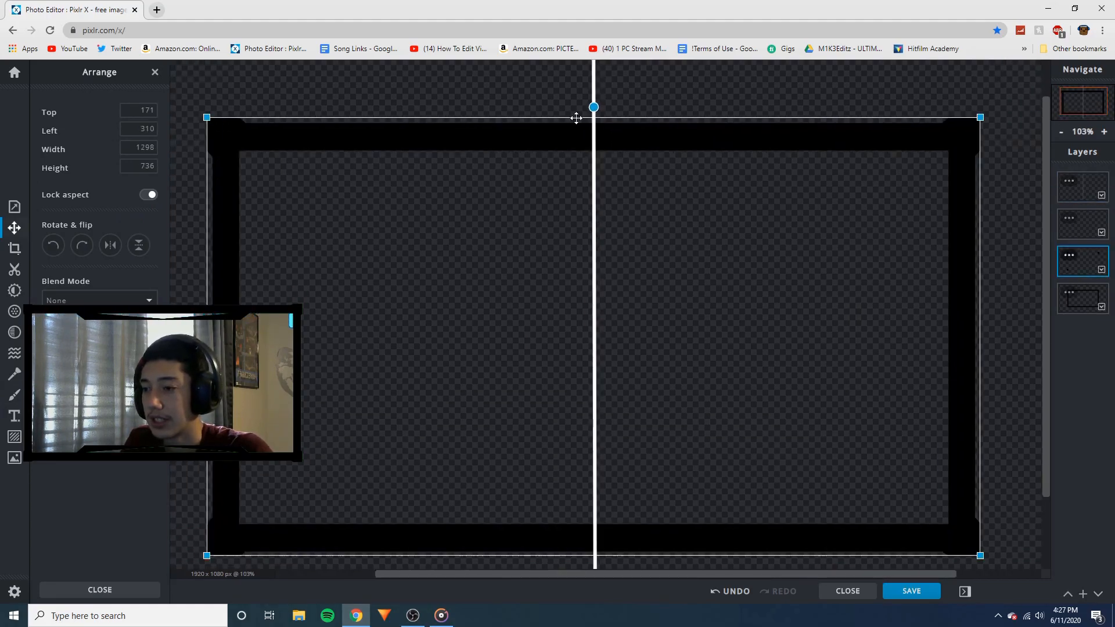
scroll(576, 118, down, 2)
click(907, 146)
scroll(582, 164, up, 3)
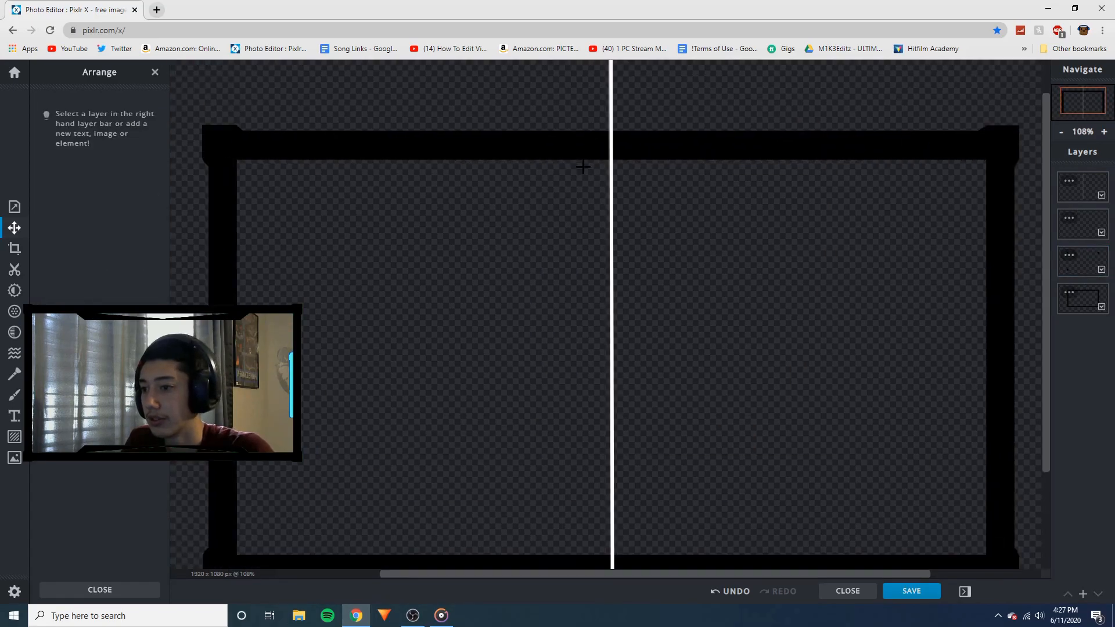
scroll(452, 205, down, 2)
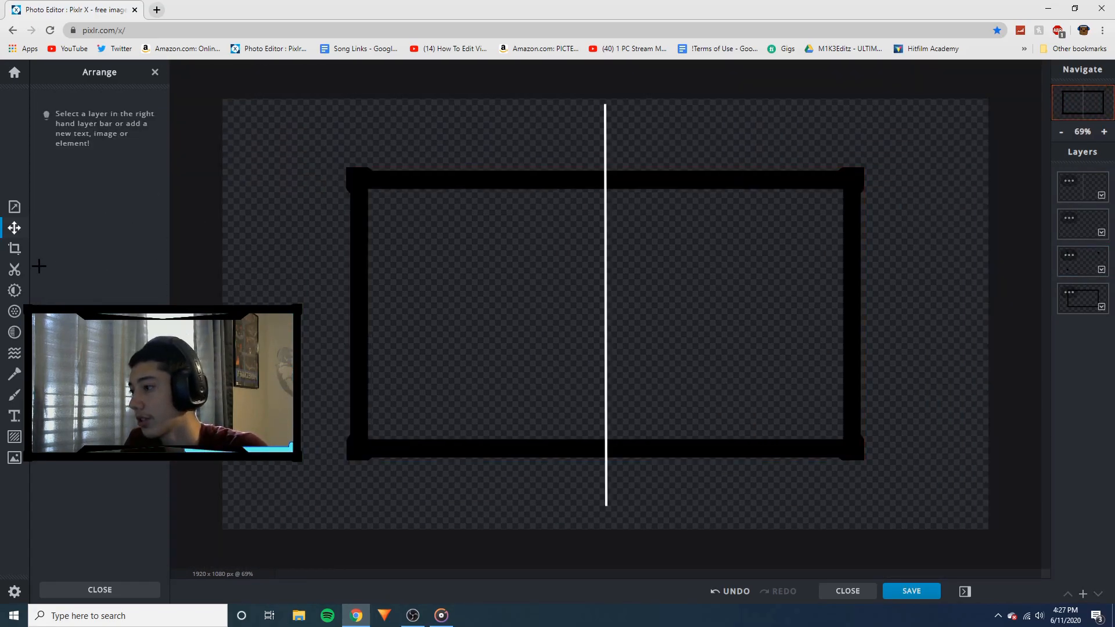
Add an empty layer above the white centre line for drawing shapes
click(13, 395)
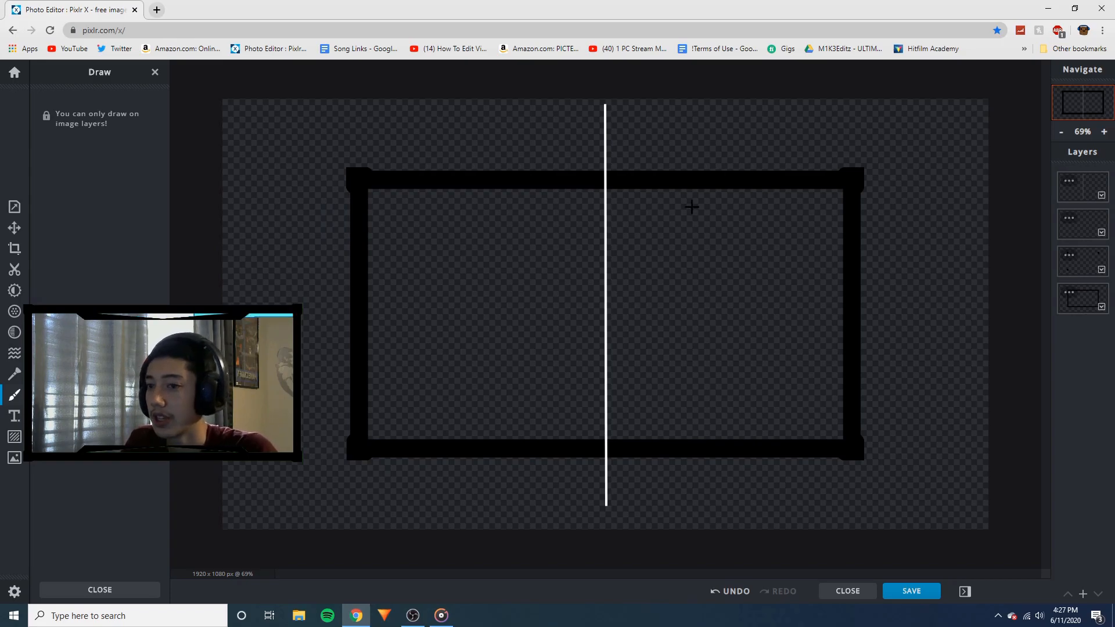
scroll(674, 213, up, 1)
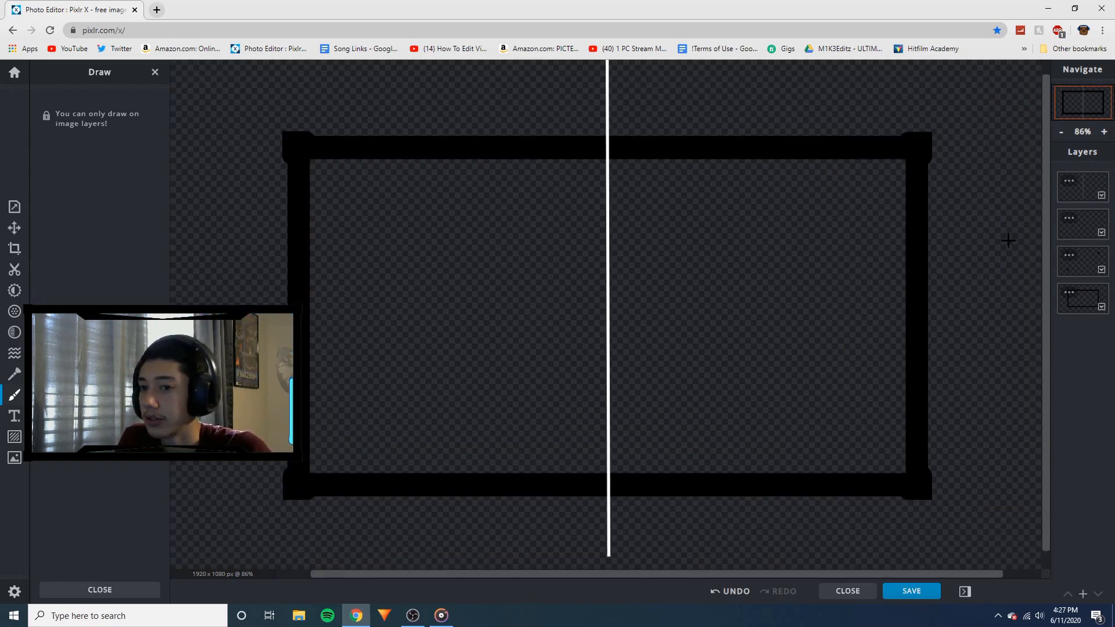
click(1082, 593)
click(469, 336)
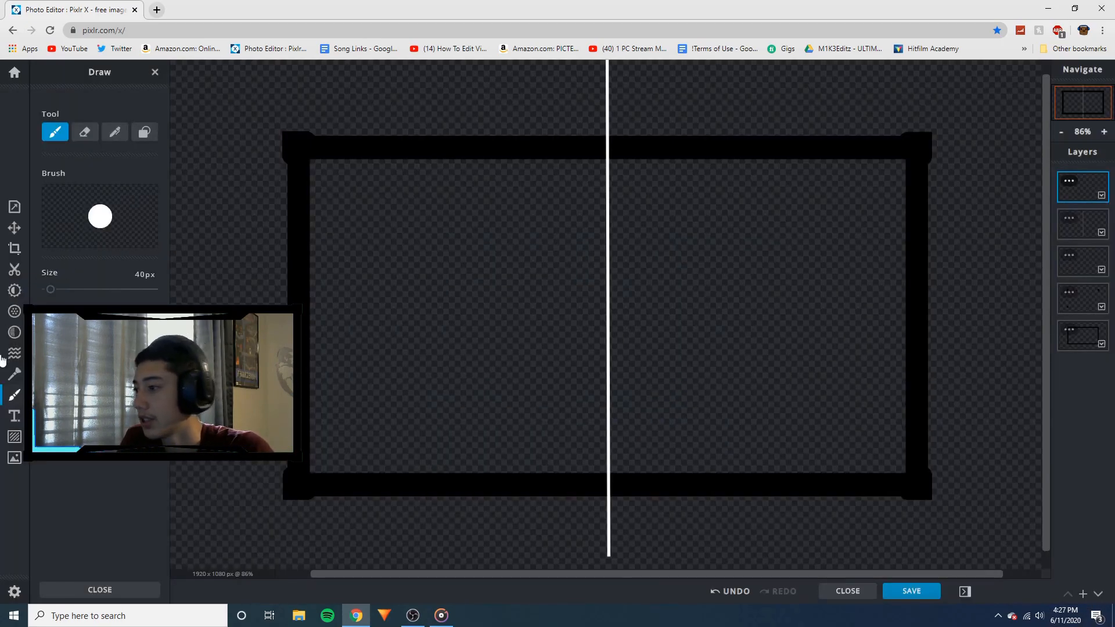
Draw a filled black triangle pointing down from the frame's top bar, left of the centre line, about 98 x 50 px
click(144, 132)
click(135, 192)
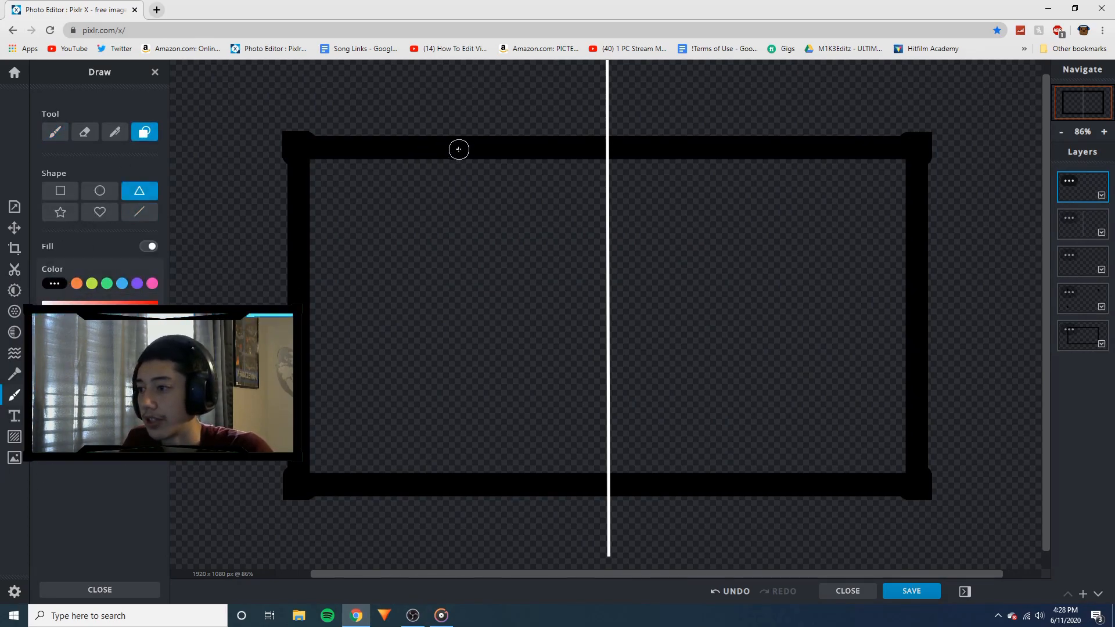
drag(453, 166, 467, 159)
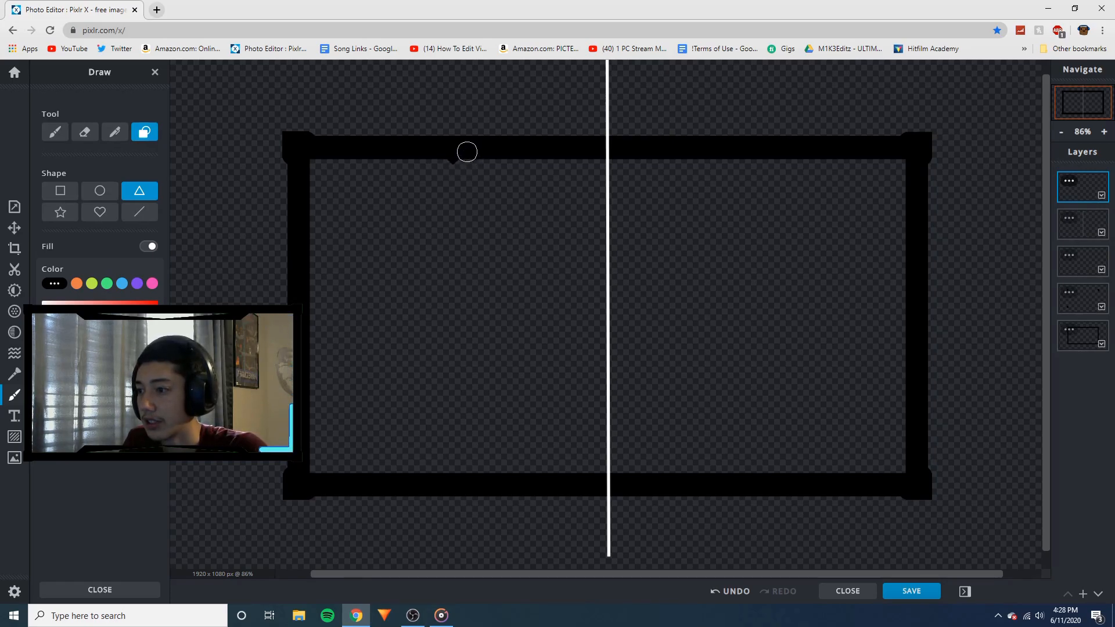
mouse_move(471, 148)
mouse_down()
mouse_move(475, 186)
mouse_move(476, 158)
mouse_up()
key(ctrl+z)
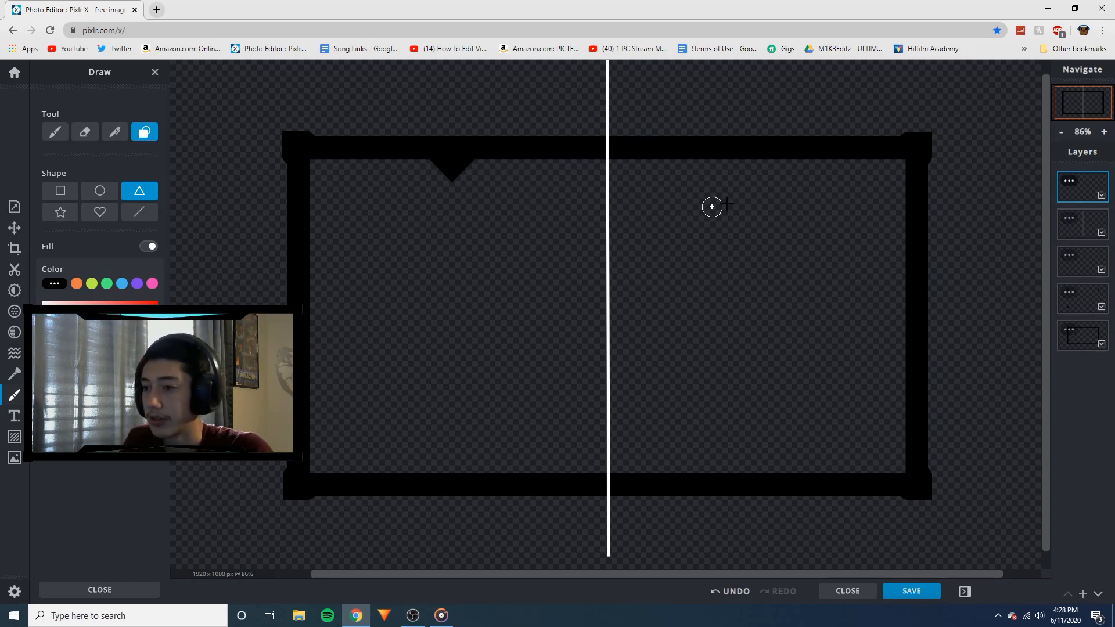
Duplicate the triangle layer and move the copy along the top bar to the mirrored place right of the centre line
click(1082, 193)
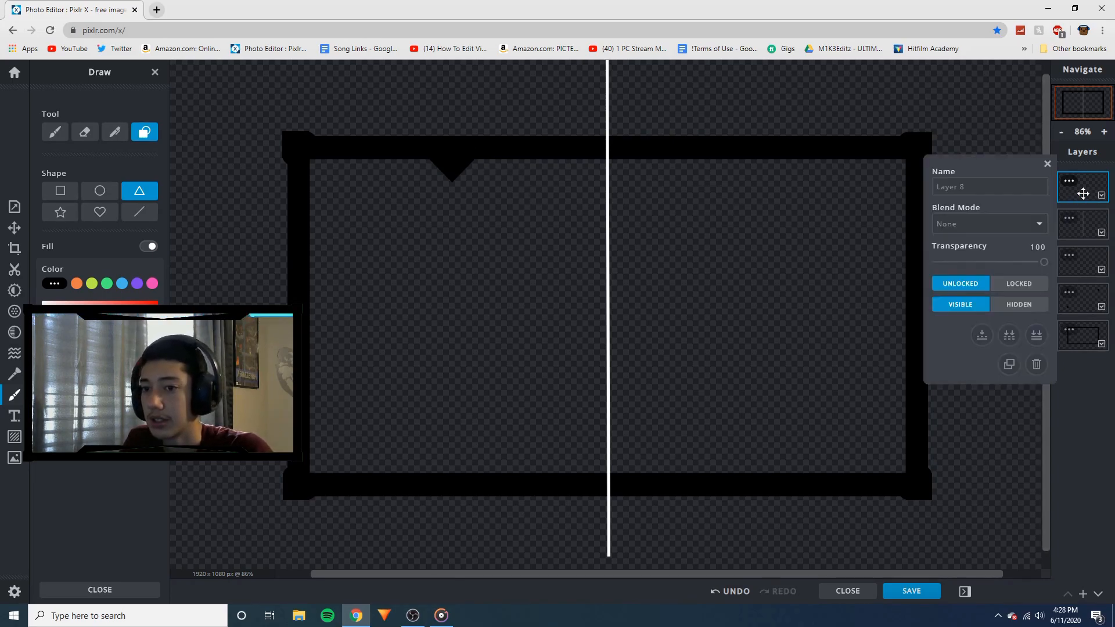
click(1010, 365)
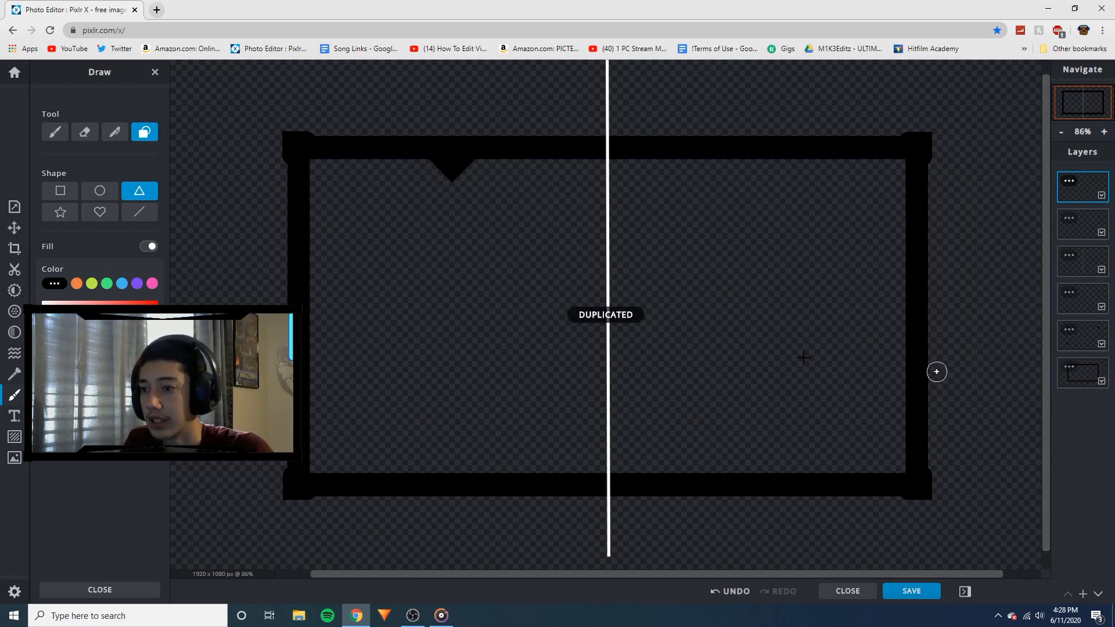
click(15, 228)
drag(467, 167, 769, 166)
click(781, 200)
scroll(744, 214, down, 5)
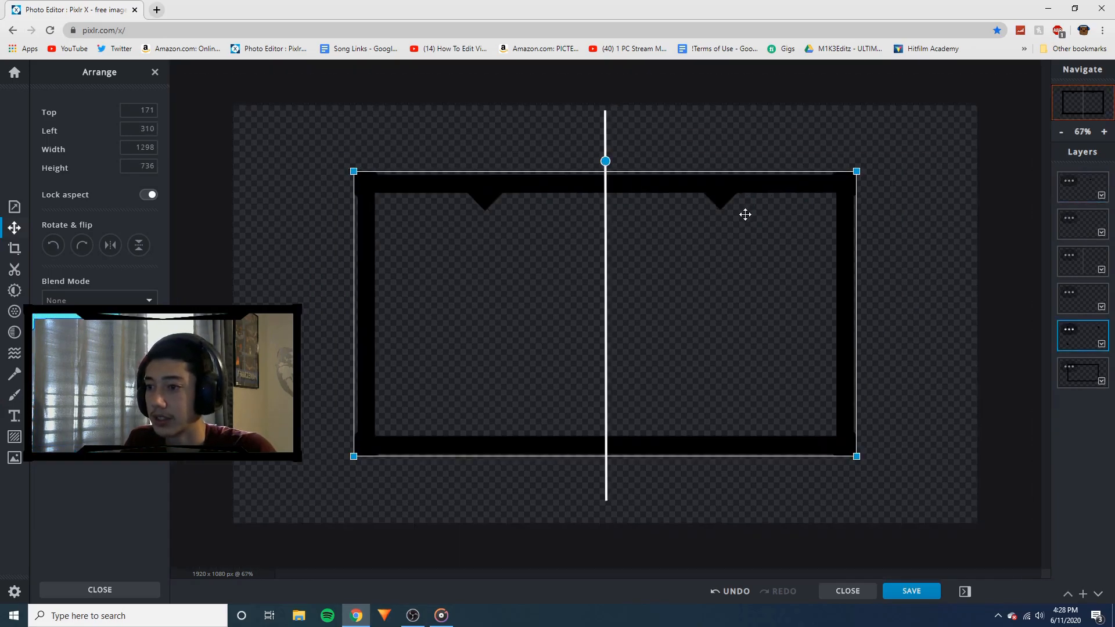
scroll(633, 230, up, 2)
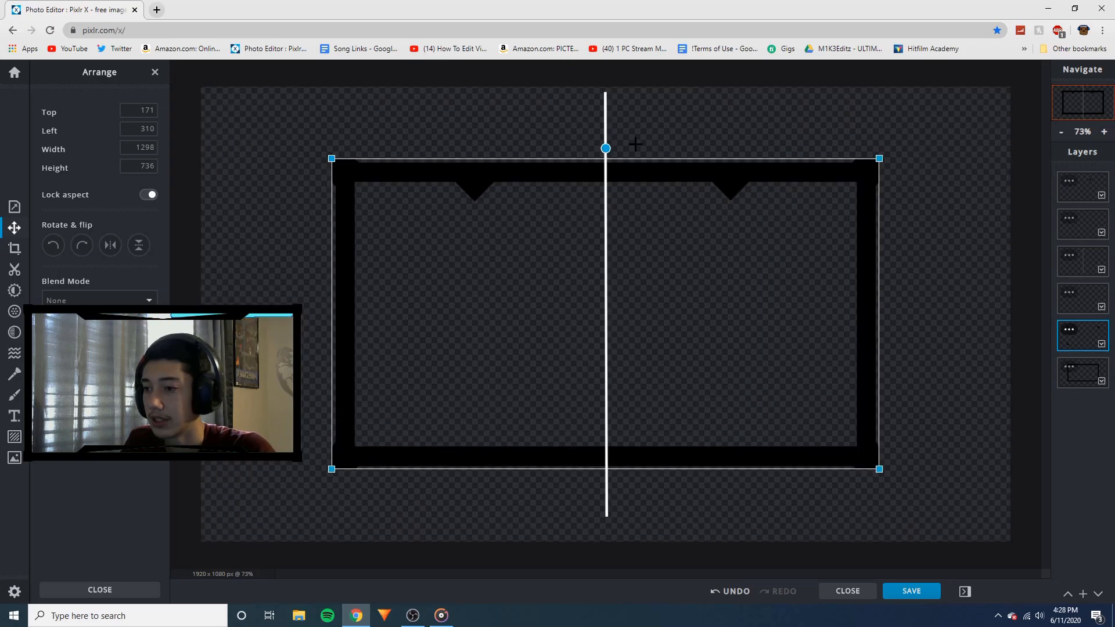
scroll(630, 141, up, 2)
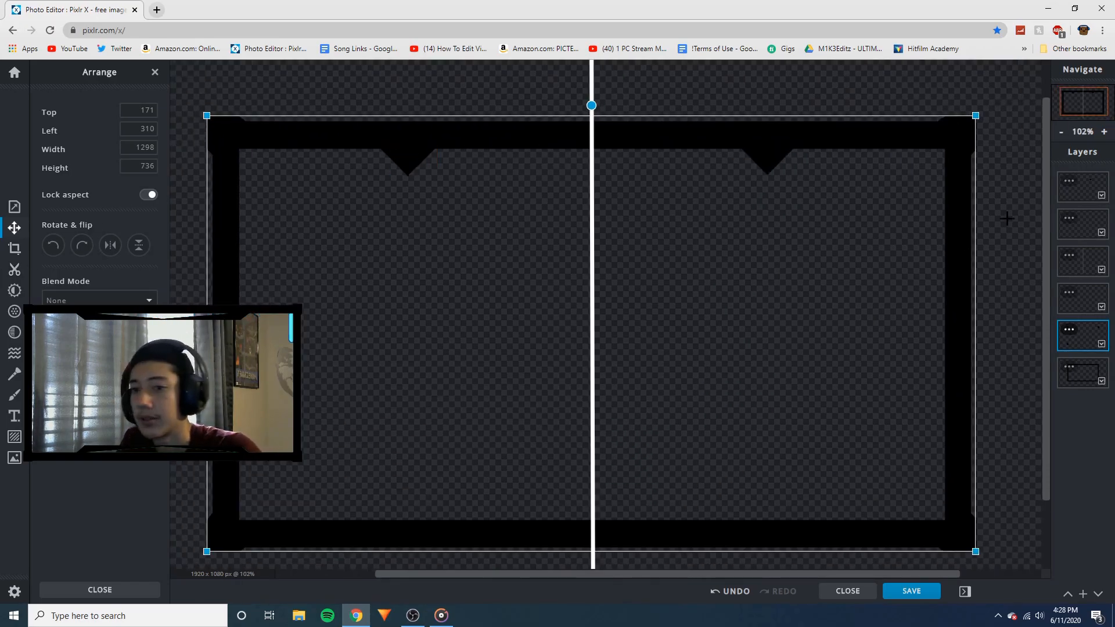
Merge the copied triangle's layer down into the original triangle's layer and undo a trial move of the pair
click(1091, 189)
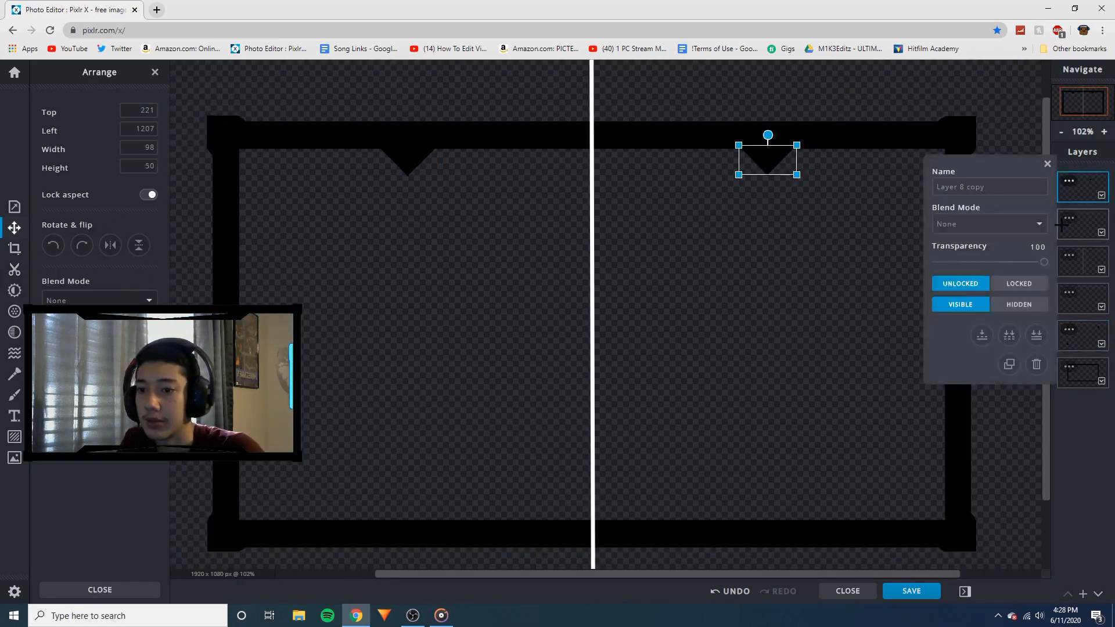
click(983, 330)
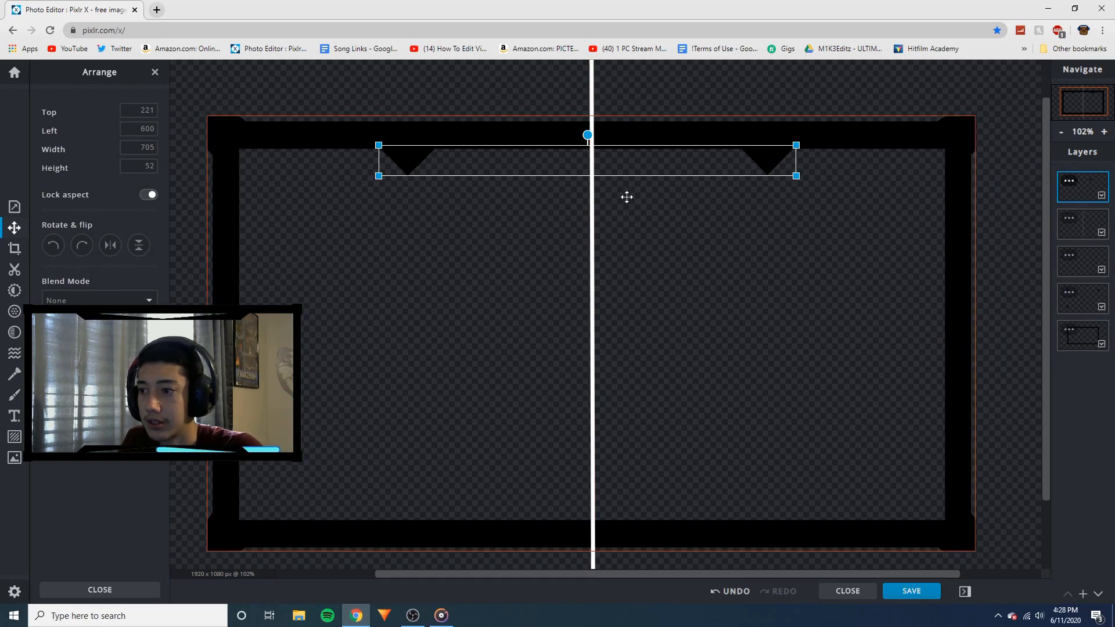
drag(633, 185, 629, 165)
key(ctrl+z)
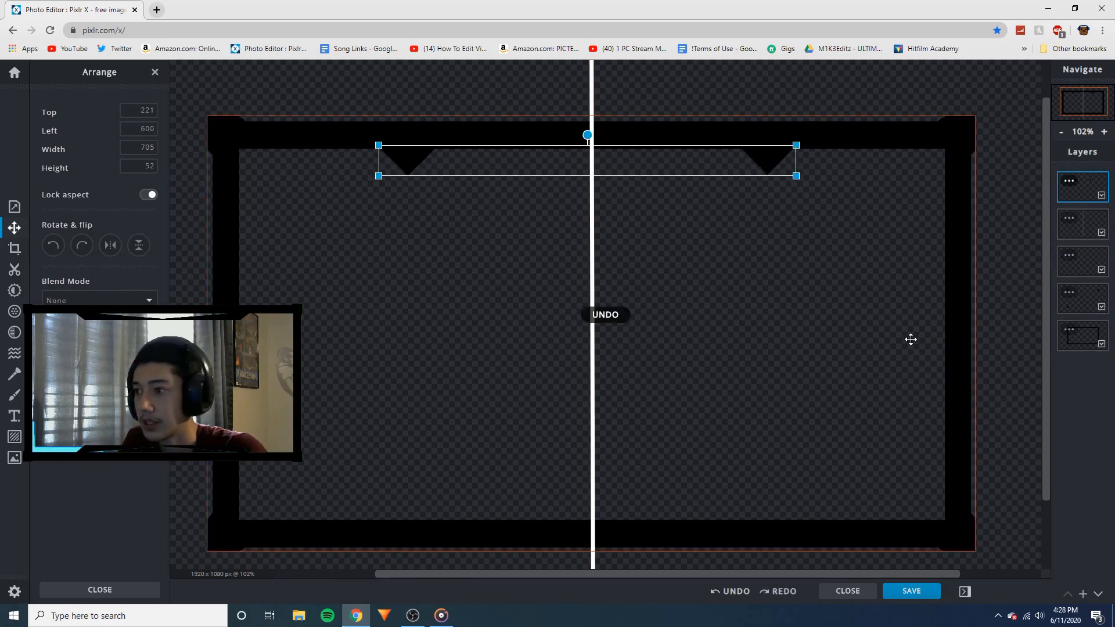
Add an empty layer above the triangles and set the Shape tool to a filled black rectangle
click(1081, 592)
click(445, 323)
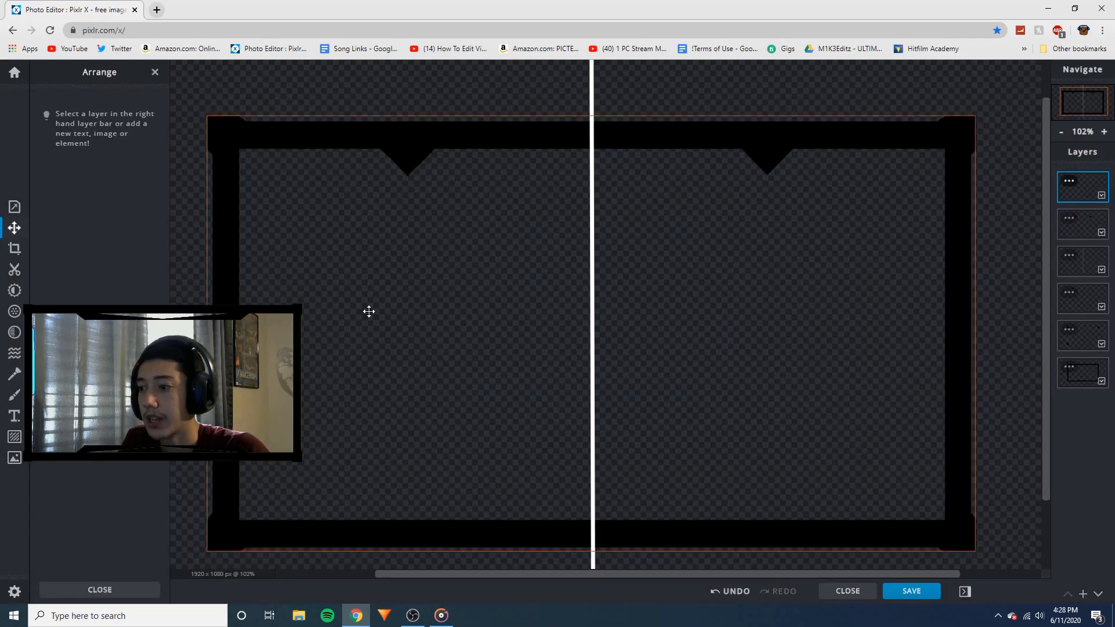
click(14, 395)
click(144, 132)
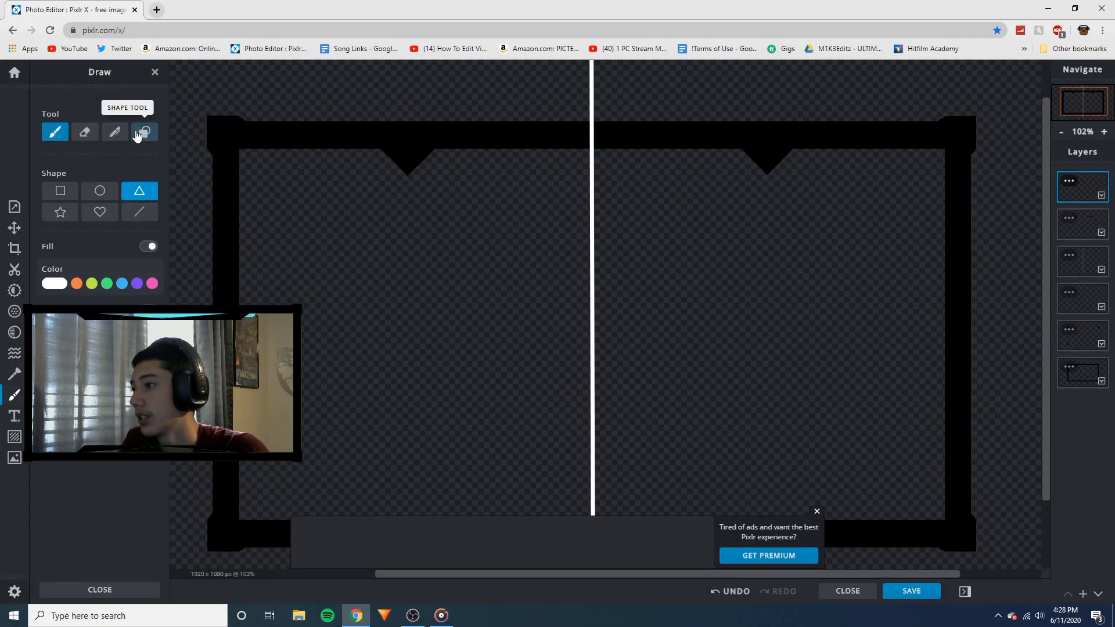
click(60, 192)
click(61, 284)
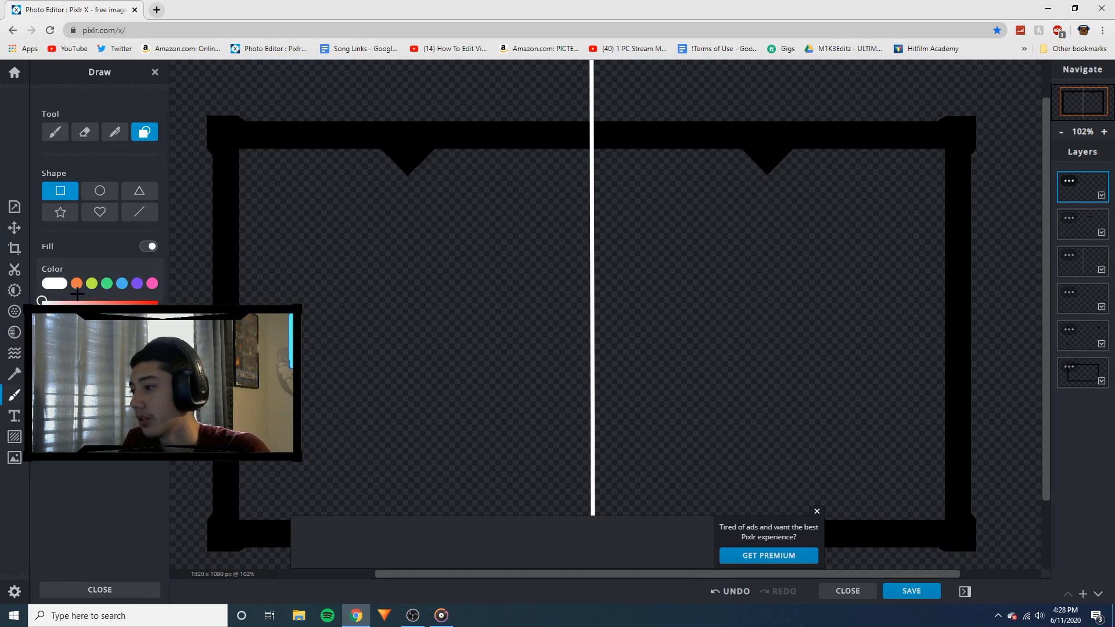
click(42, 301)
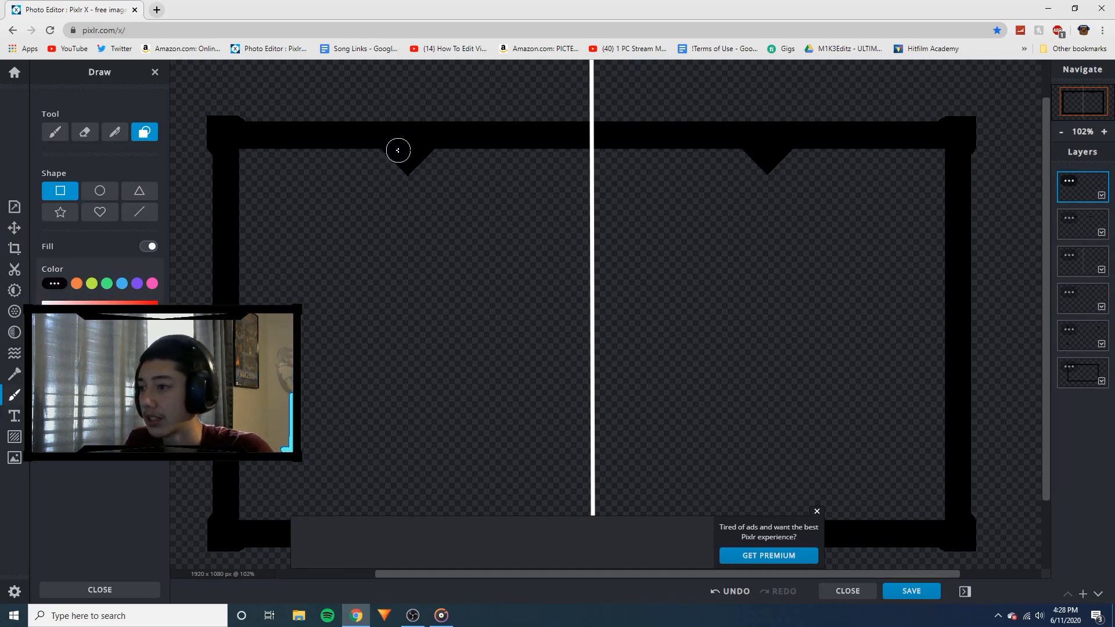
Draw a black rectangle about 609 x 57 px between the two triangle tips to fill the gap below the top bar
scroll(409, 166, up, 4)
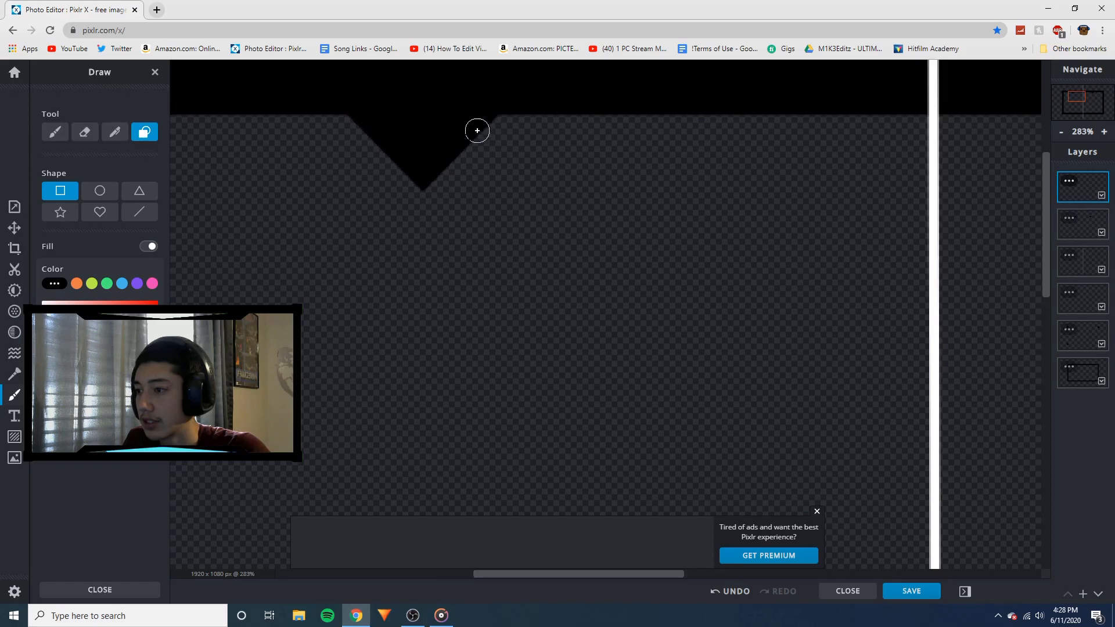
scroll(446, 191, down, 2)
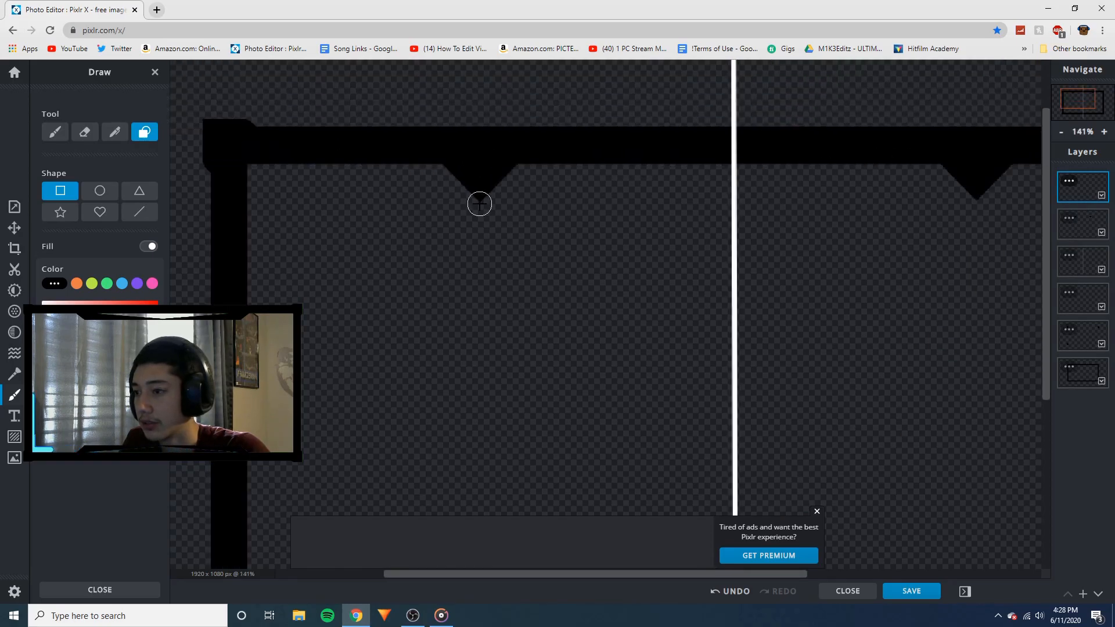
drag(479, 198, 621, 187)
key(ctrl+z)
drag(480, 198, 980, 153)
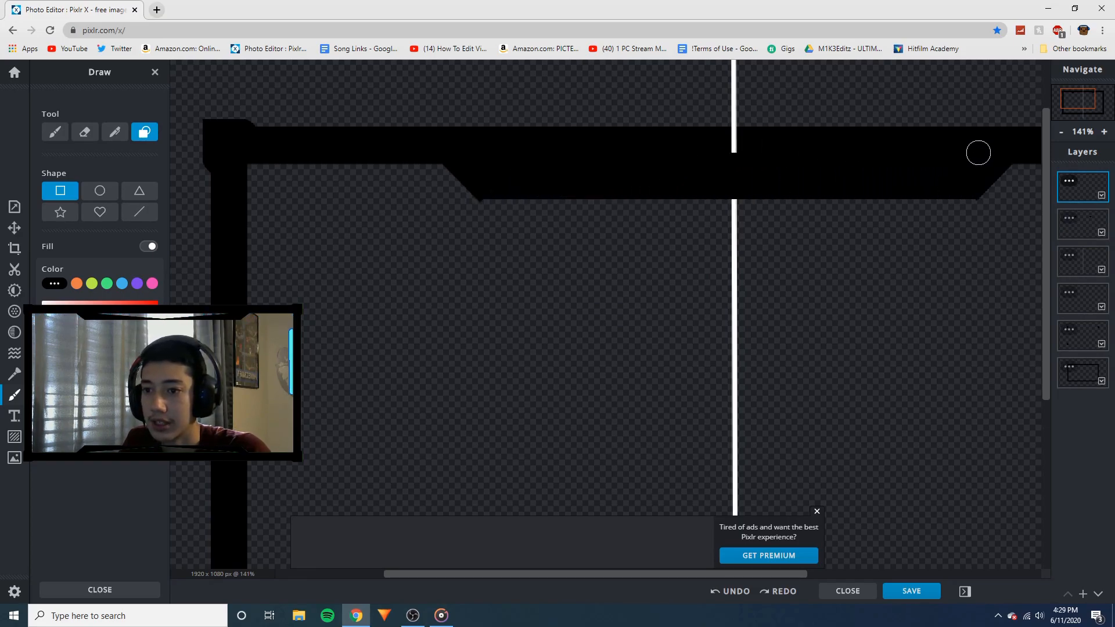
drag(978, 152, 978, 152)
scroll(977, 153, down, 5)
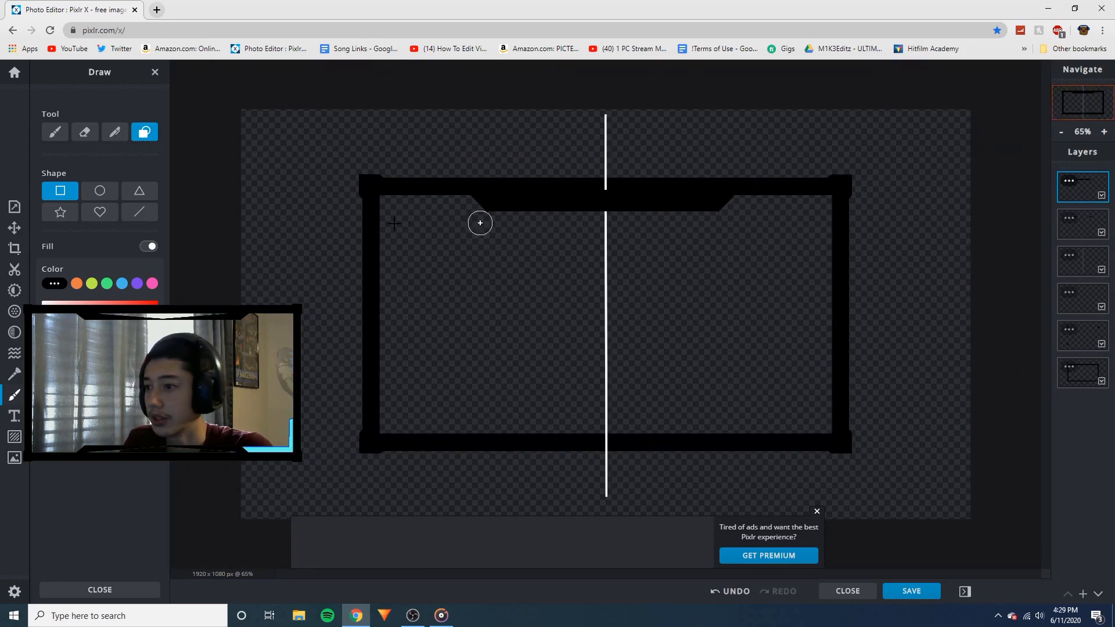
Move the black rectangle down to a top position of 215 px to line up with the triangle tips
click(14, 228)
scroll(510, 175, up, 7)
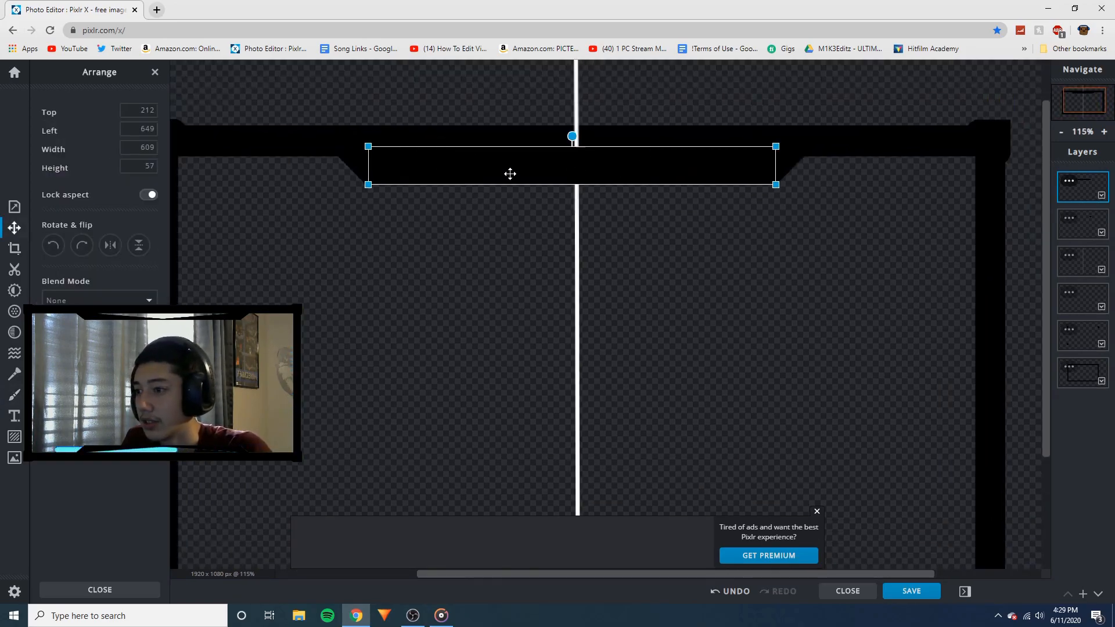
scroll(579, 162, up, 4)
scroll(204, 154, up, 3)
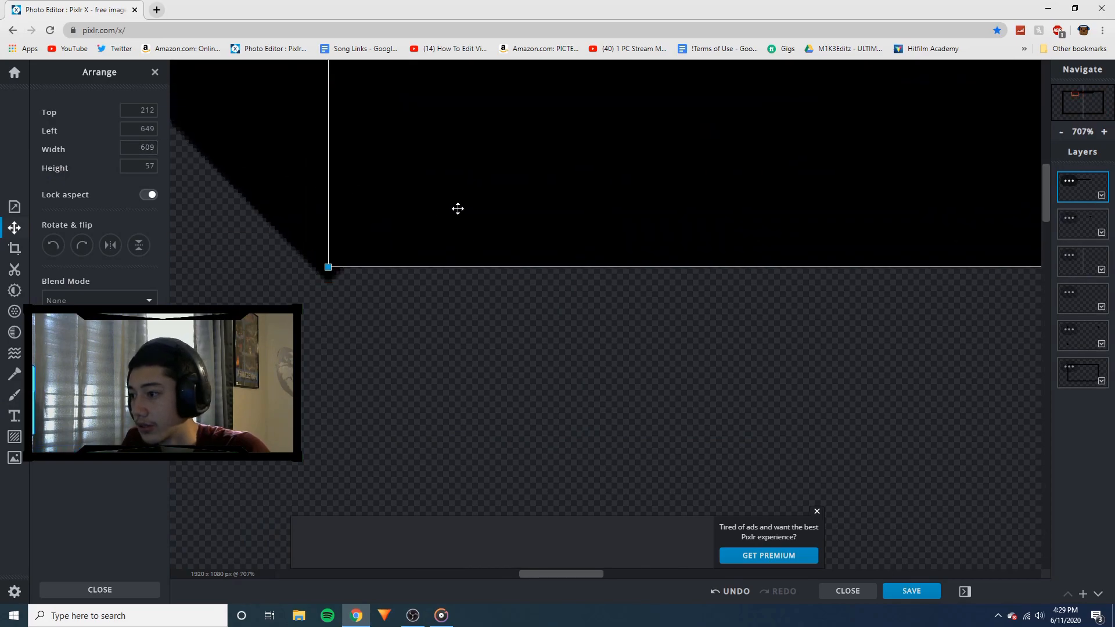
drag(455, 218, 458, 221)
scroll(552, 177, down, 12)
scroll(967, 138, down, 7)
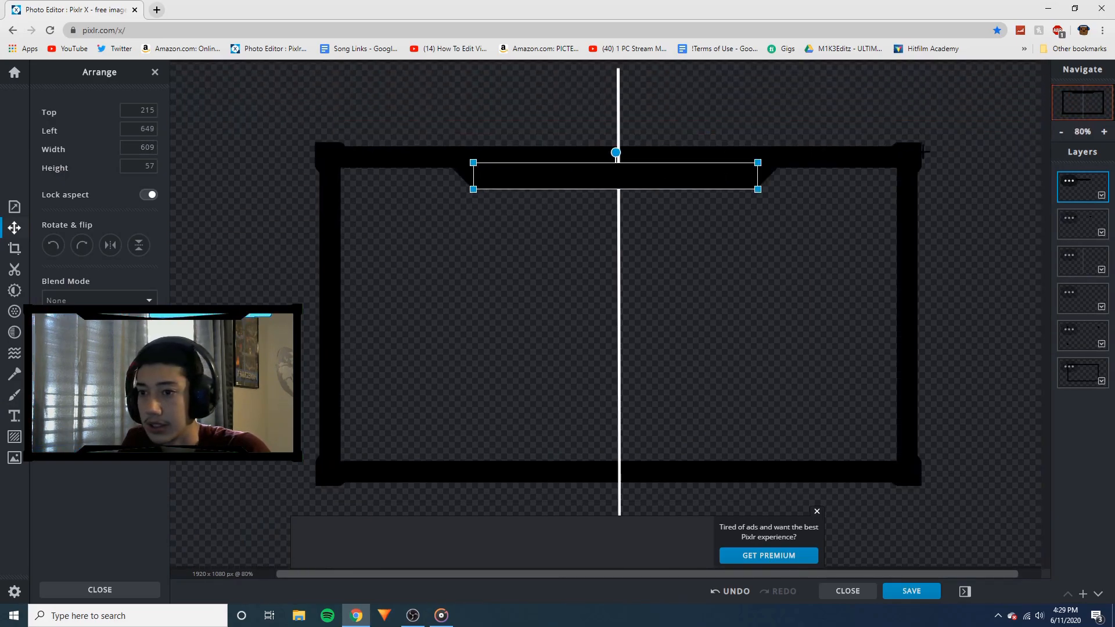
Examine how the black rectangle meets the triangle near the accent's right end
scroll(950, 149, up, 4)
click(706, 220)
scroll(679, 174, up, 7)
scroll(705, 157, up, 5)
click(719, 188)
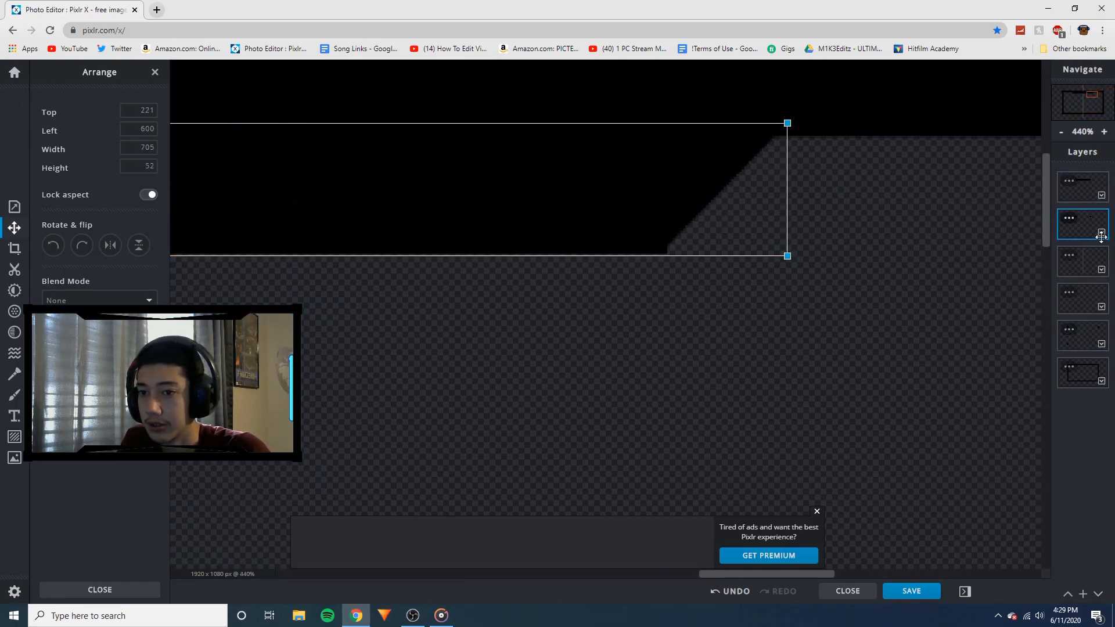
scroll(632, 251, down, 13)
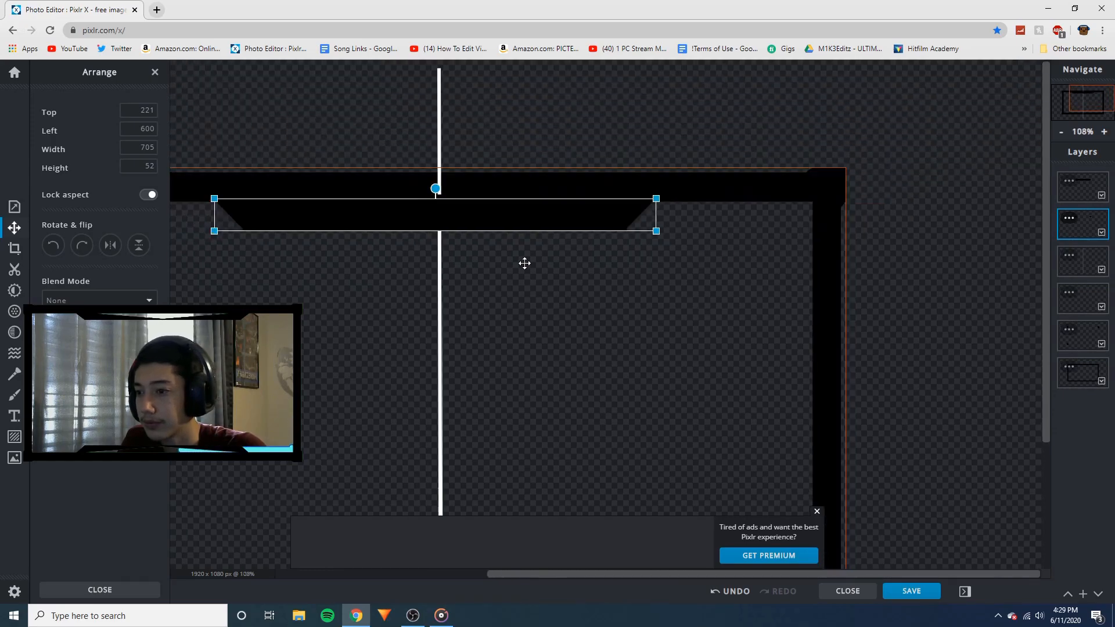
click(582, 251)
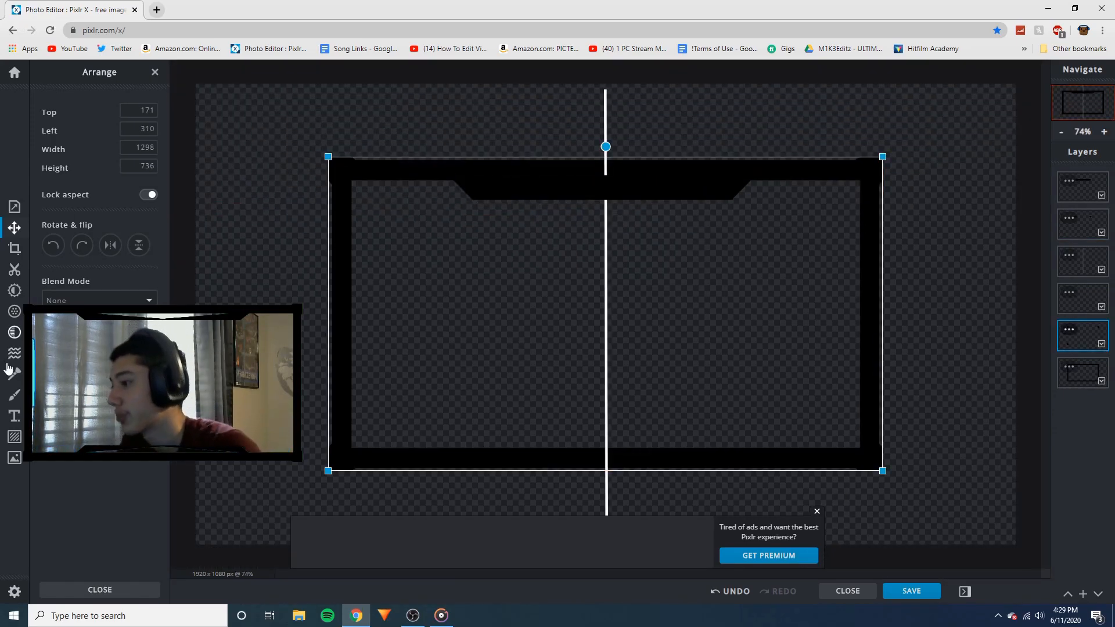
Merge the black rectangle's layer down into the triangles' layer and undo a trial move of the merged accent
click(562, 191)
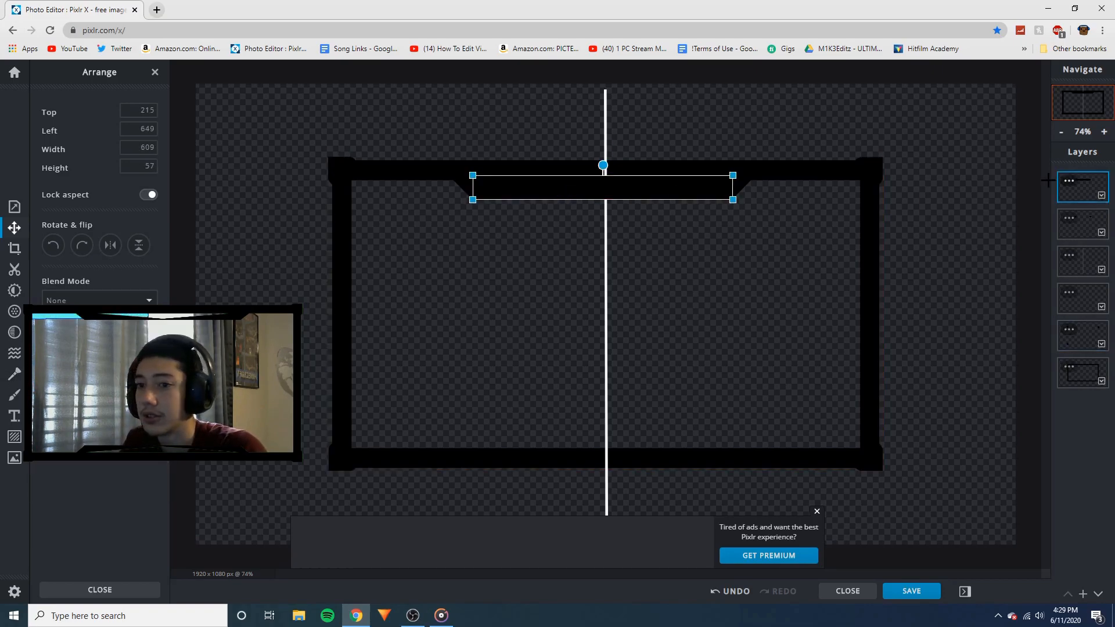
click(1095, 187)
click(978, 332)
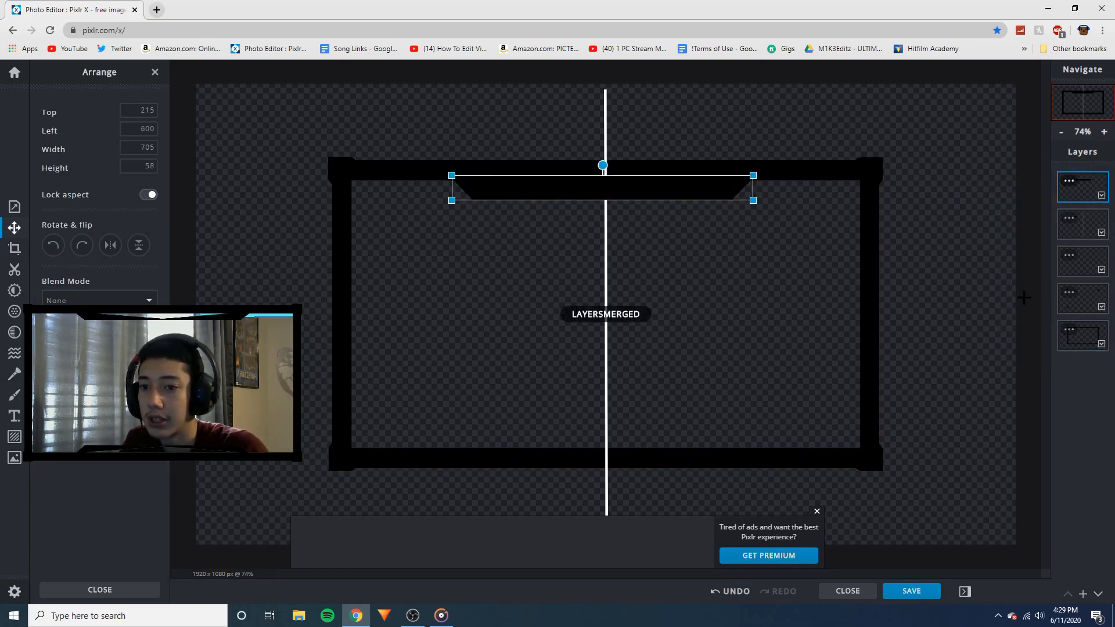
drag(706, 191, 790, 283)
key(ctrl+z)
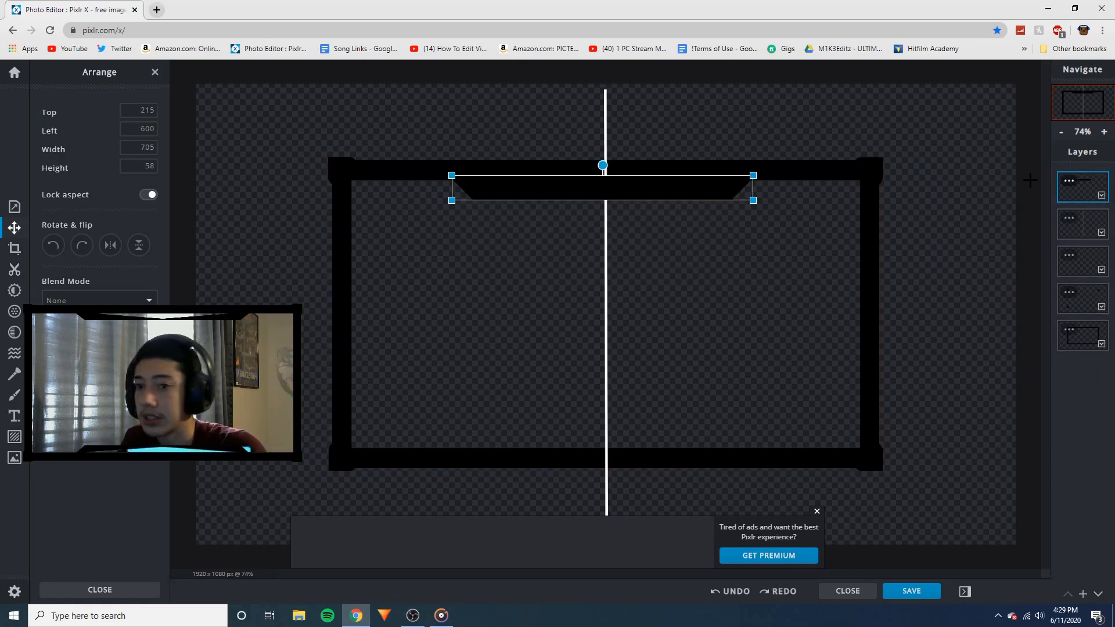
Add an empty layer and set the Shape tool to a filled bright green triangle
click(1082, 594)
click(479, 334)
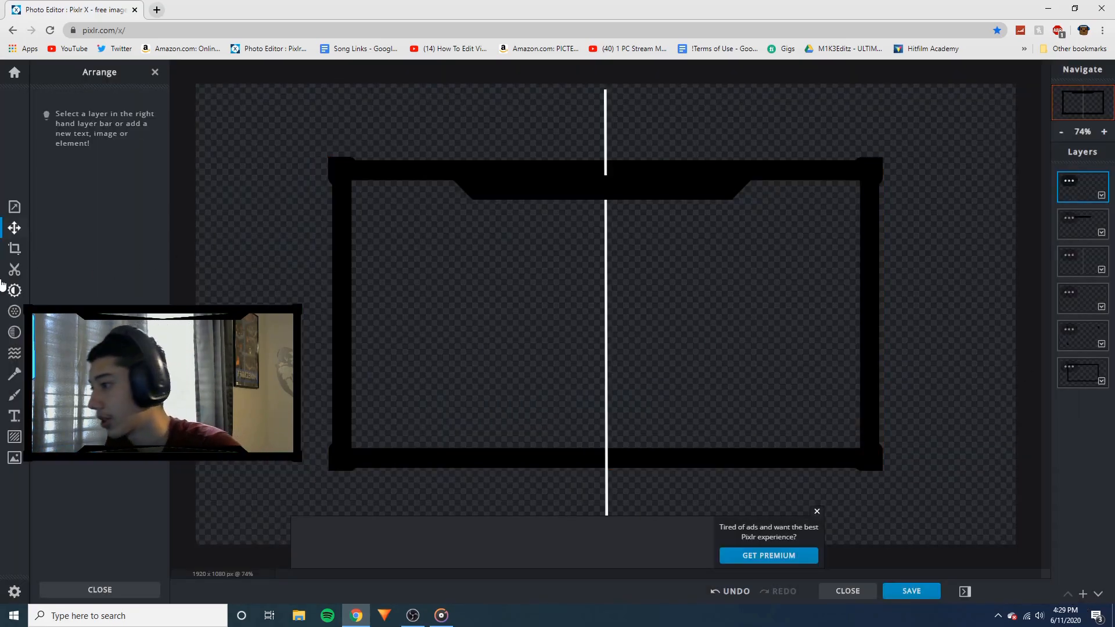
click(15, 396)
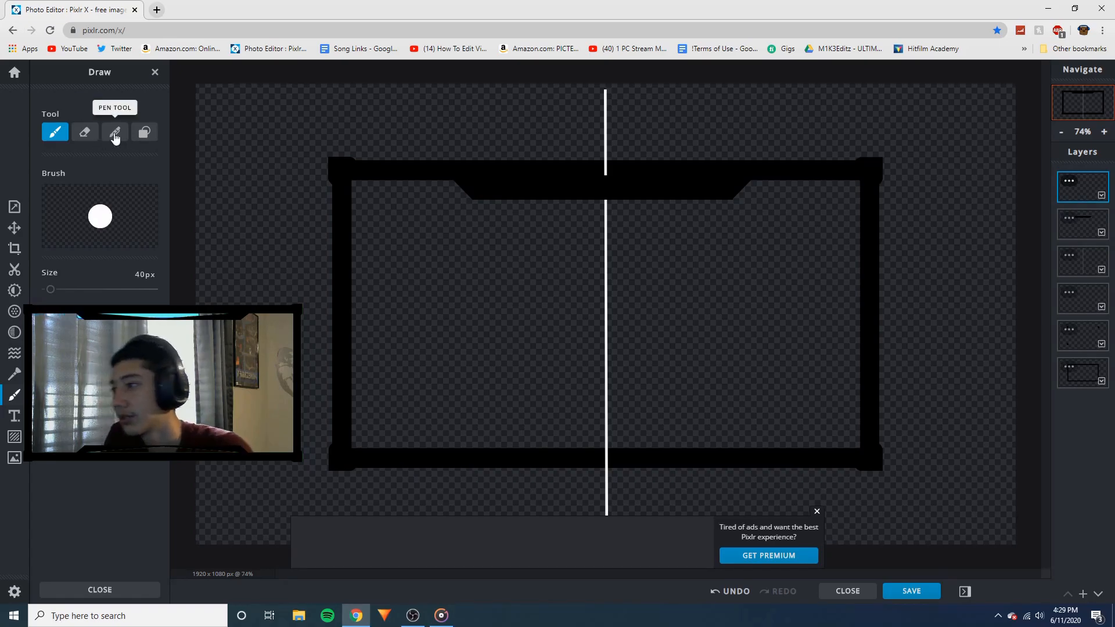
click(144, 132)
click(141, 191)
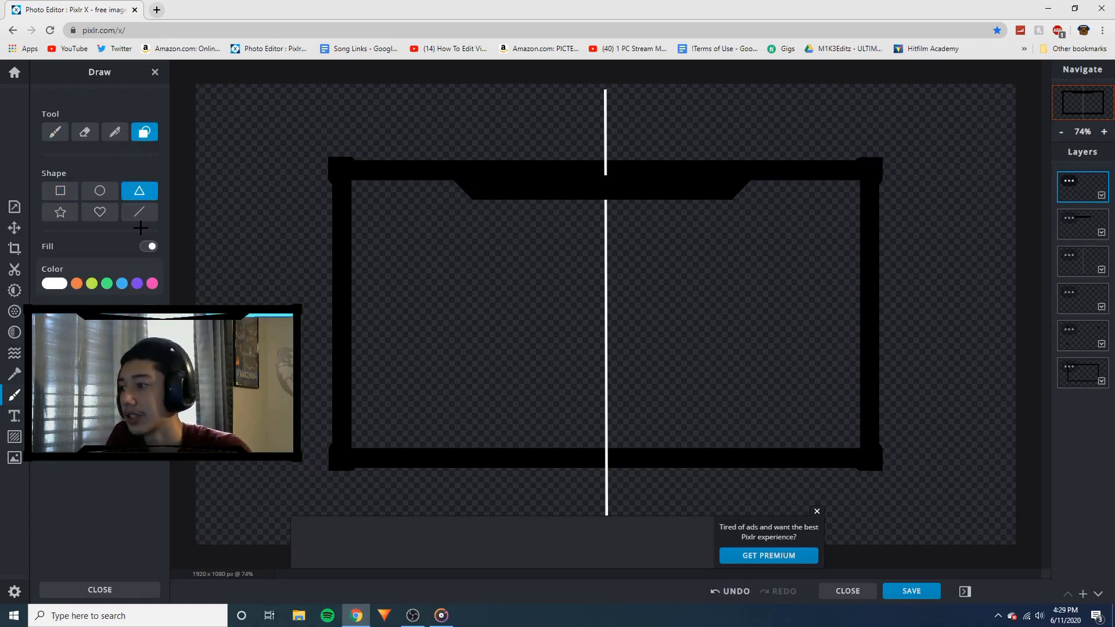
click(56, 284)
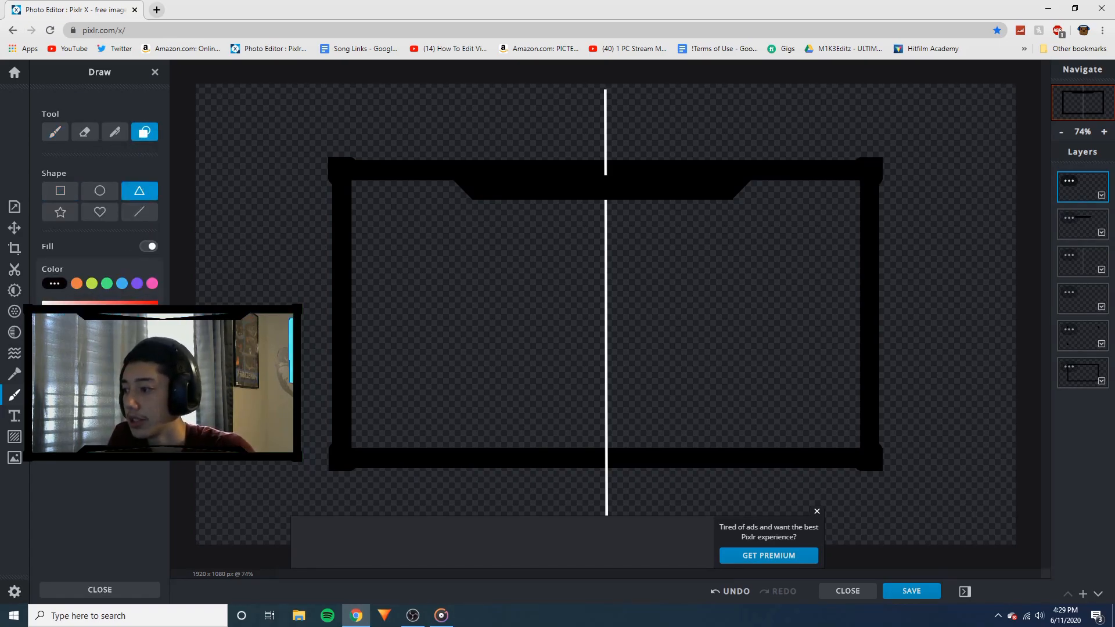
click(79, 380)
drag(128, 331, 192, 271)
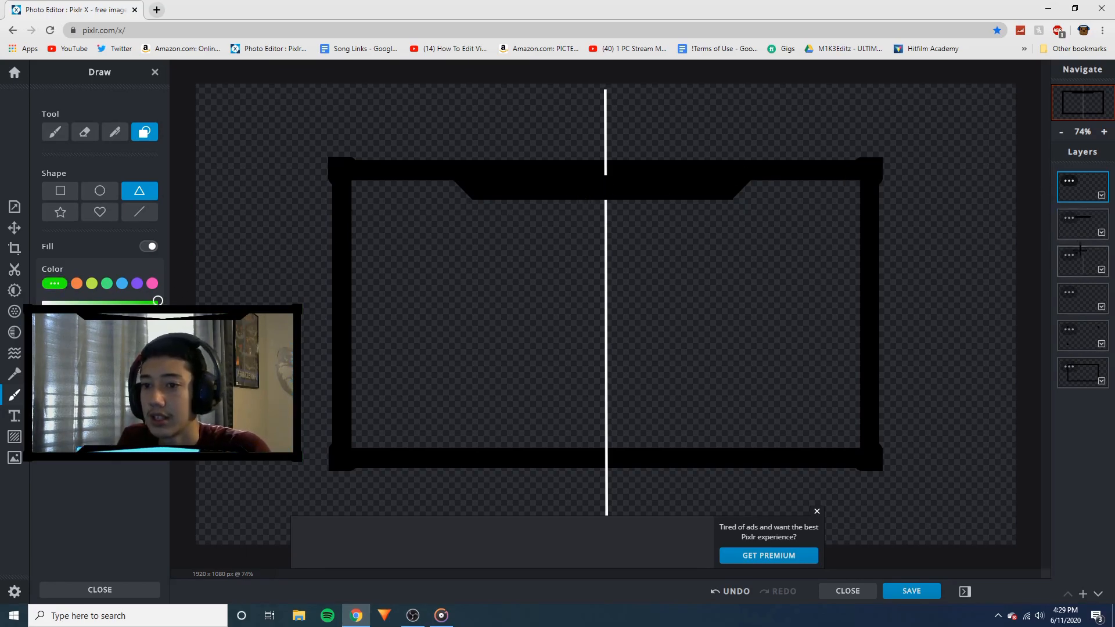
scroll(641, 192, up, 2)
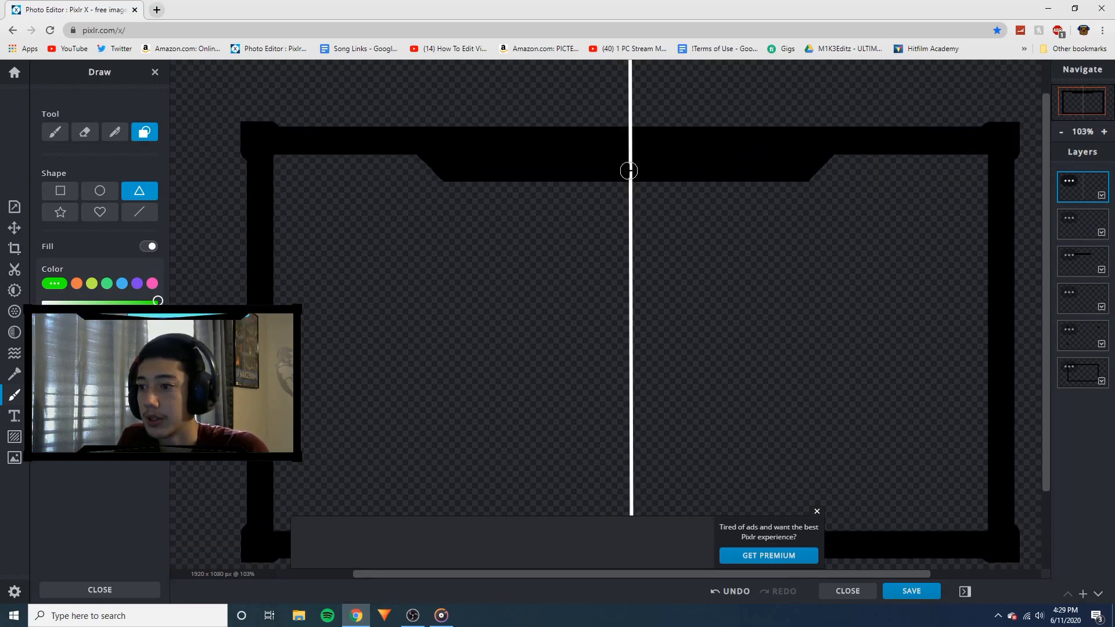
drag(631, 171, 803, 157)
scroll(833, 167, down, 4)
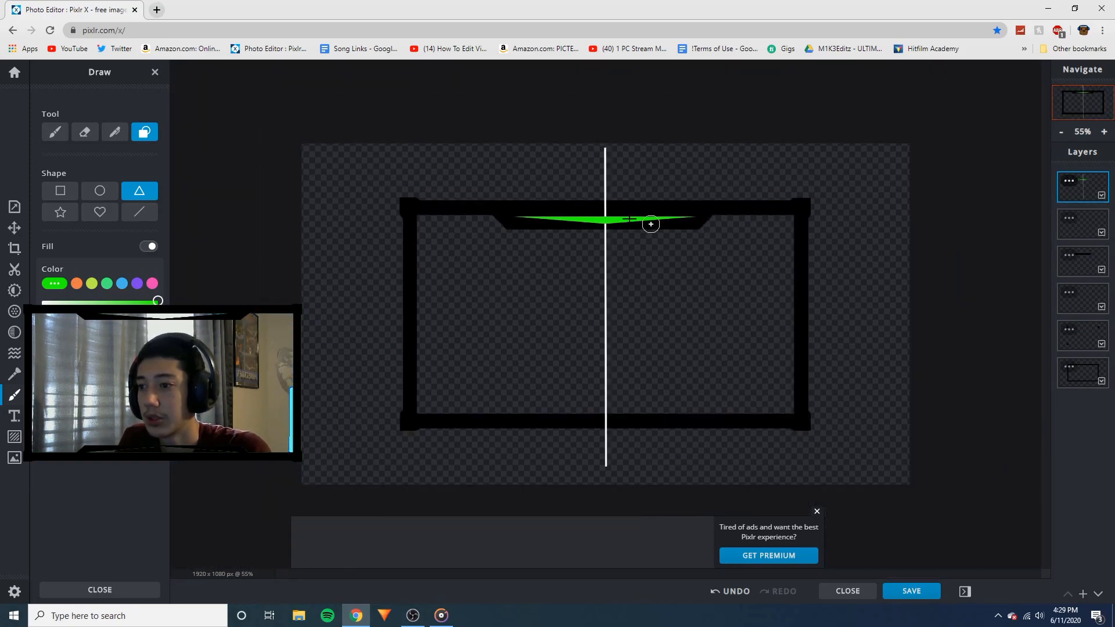
click(1088, 197)
click(982, 334)
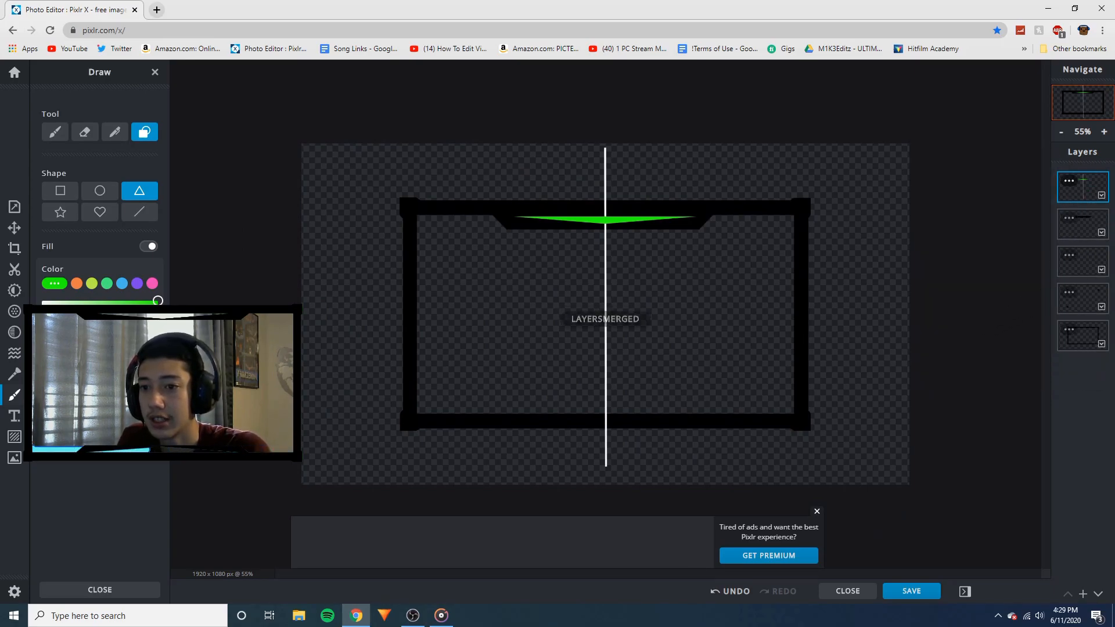
key(ctrl+z)
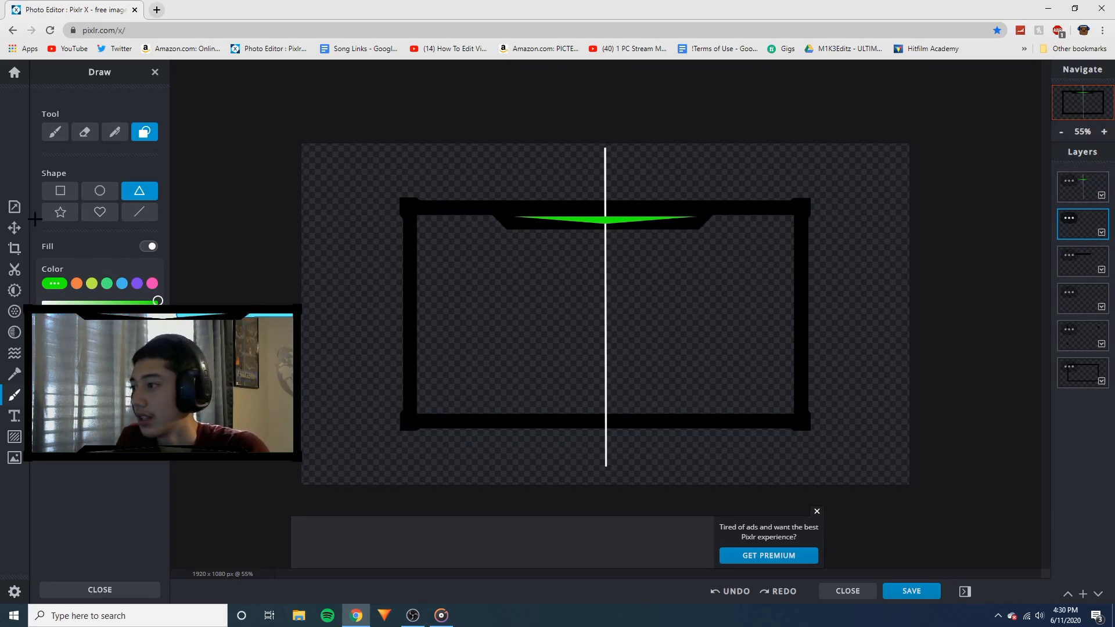
click(13, 230)
key(ctrl+z)
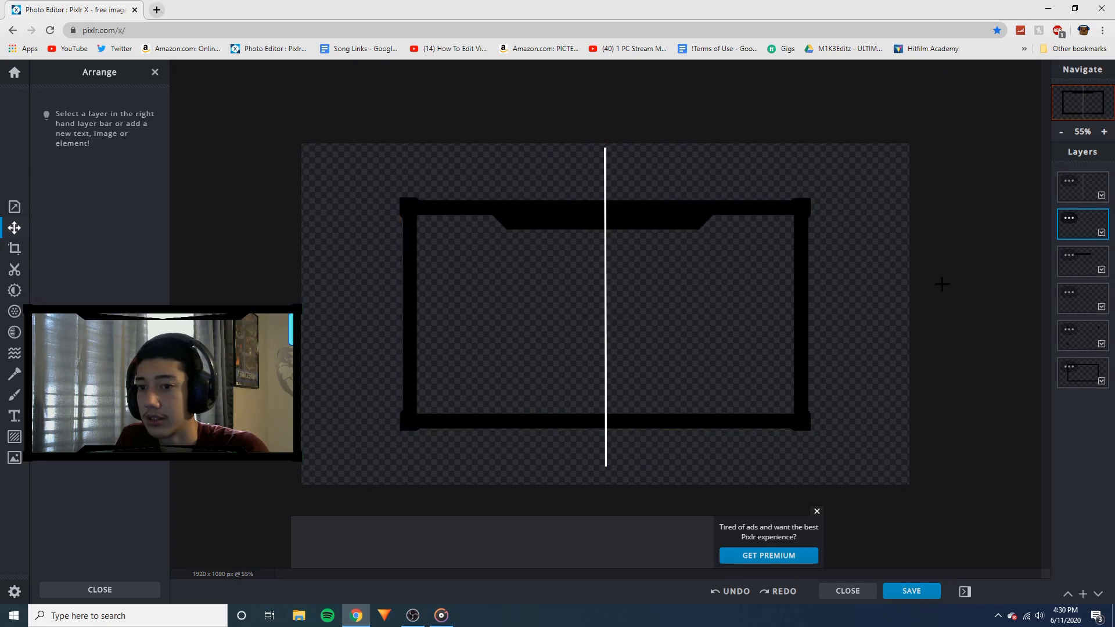
Place the empty layer above the centre line's layer and set the Shape tool to a filled bright green triangle
click(1084, 195)
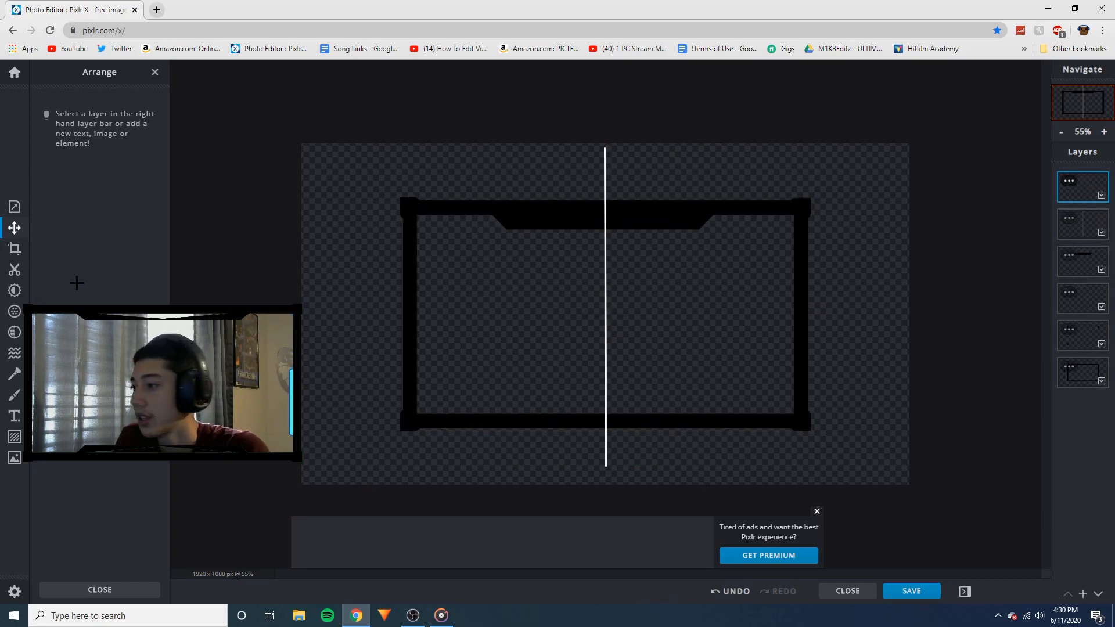
click(15, 394)
click(144, 132)
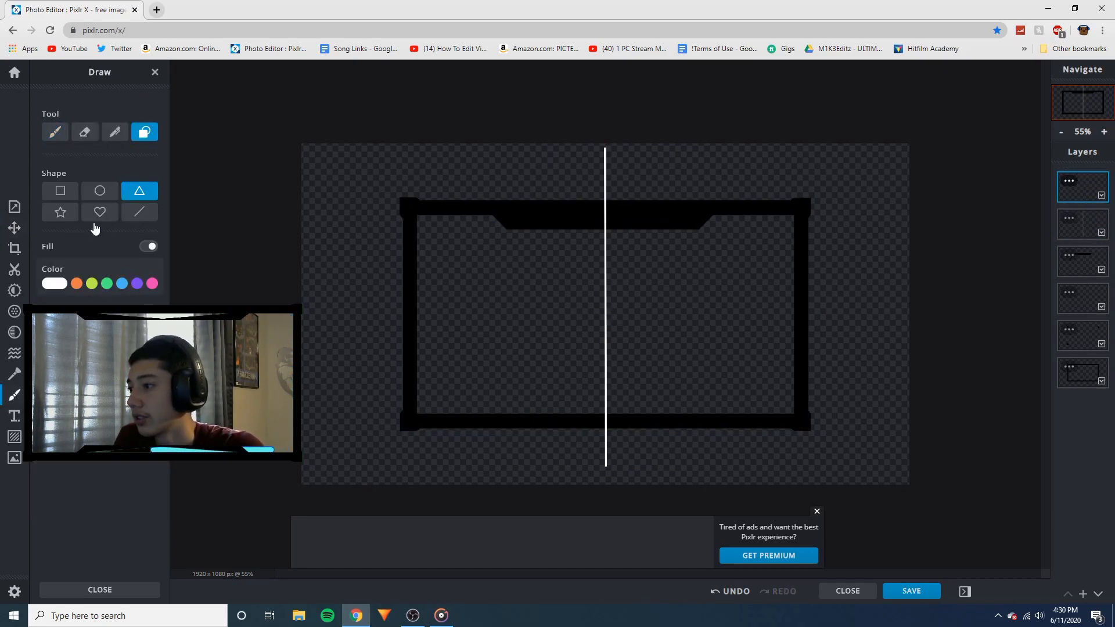
click(54, 283)
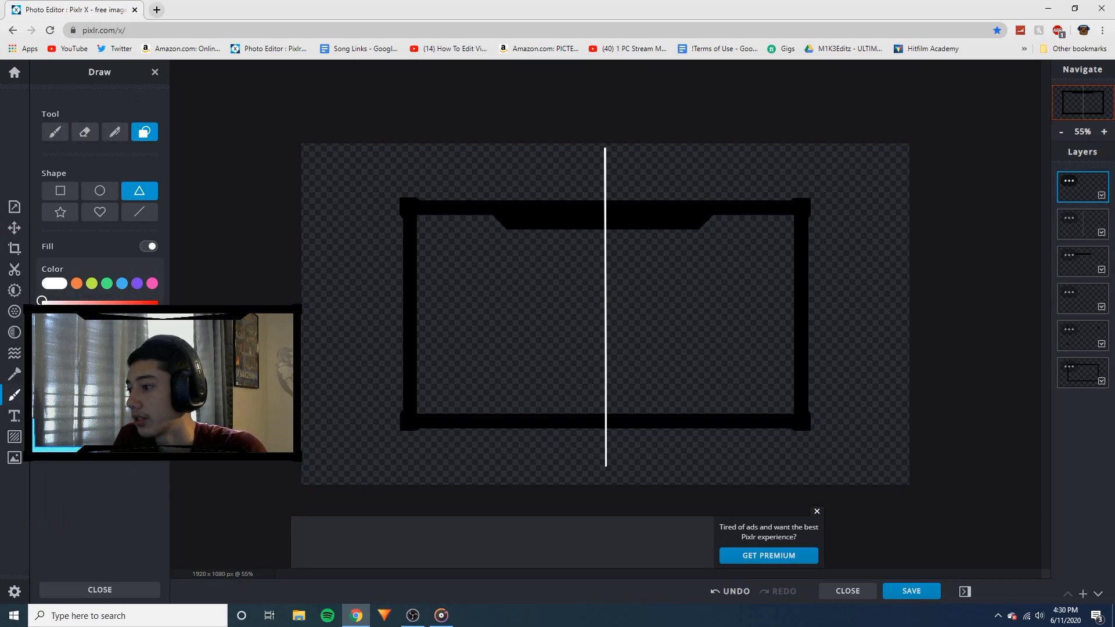
drag(42, 301, 158, 301)
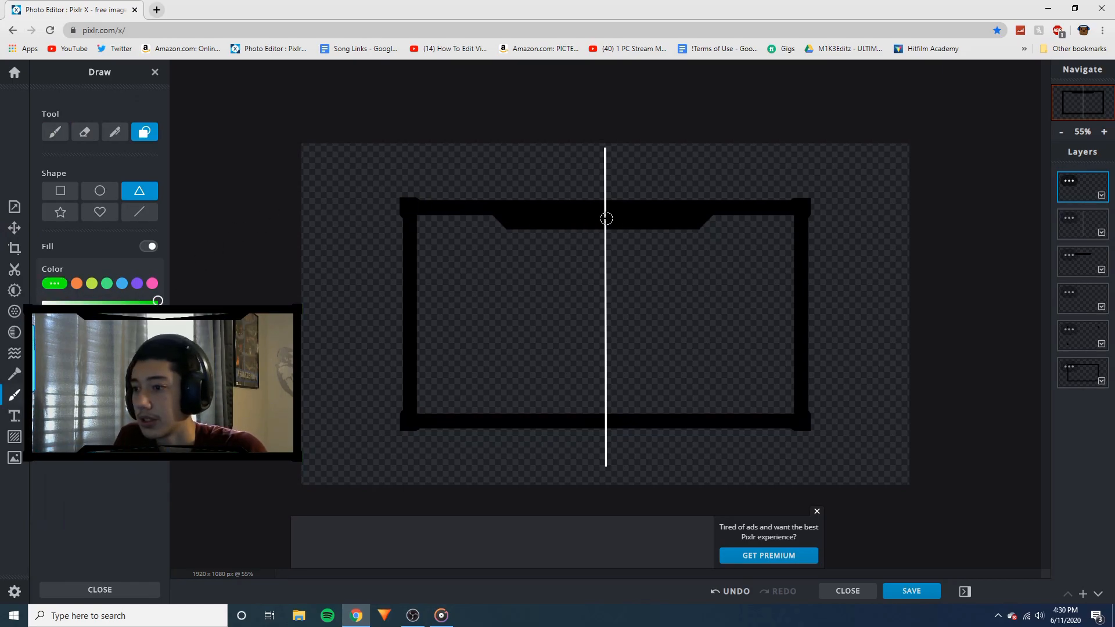
Draw a flat downward-pointing green triangle about 478 x 20 px centred in the top accent and nudge it down to top position 223
drag(605, 218, 681, 212)
click(14, 227)
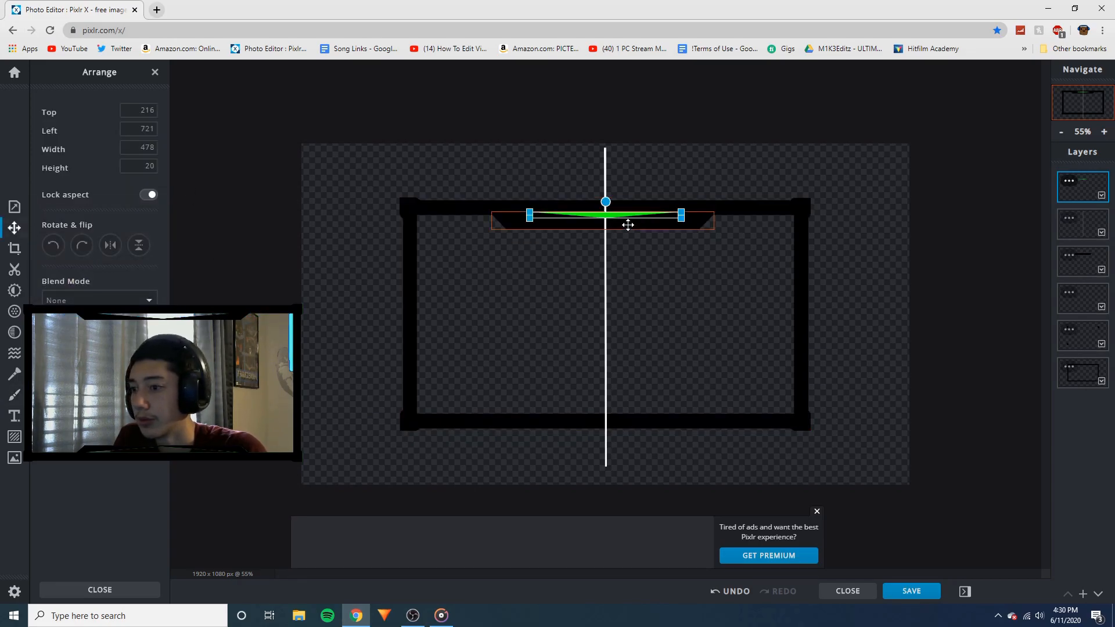
drag(627, 216, 626, 218)
Place the centre line's layer above the green triangle, merge the triangle down into the black accent, and undo a trial move
drag(1087, 222, 1089, 194)
click(1089, 225)
click(1068, 218)
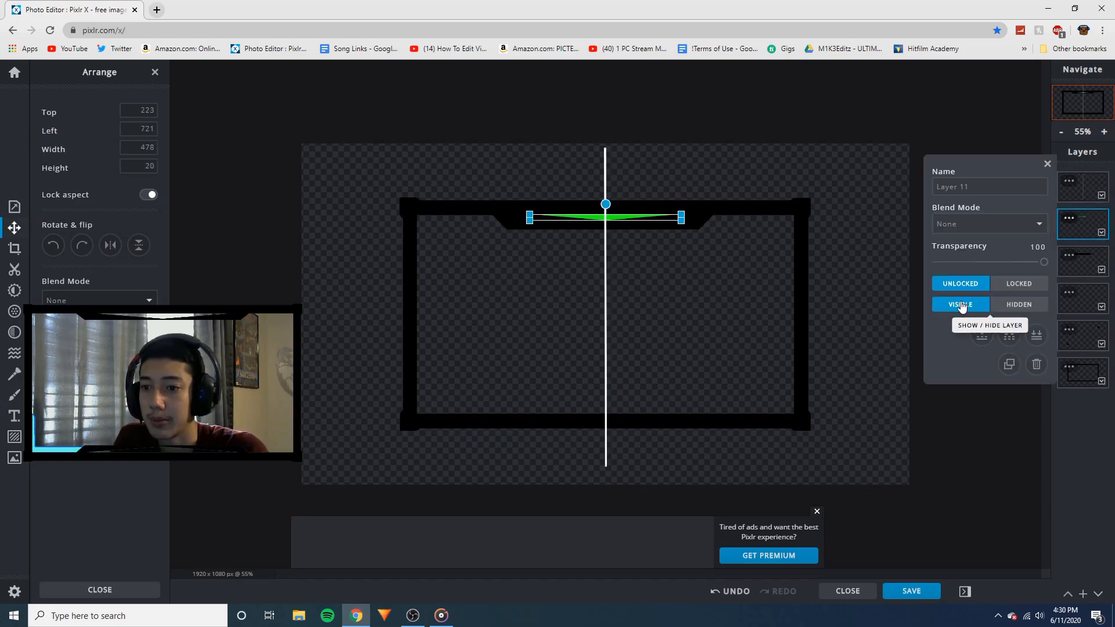
click(981, 335)
drag(669, 224, 692, 251)
key(ctrl+z)
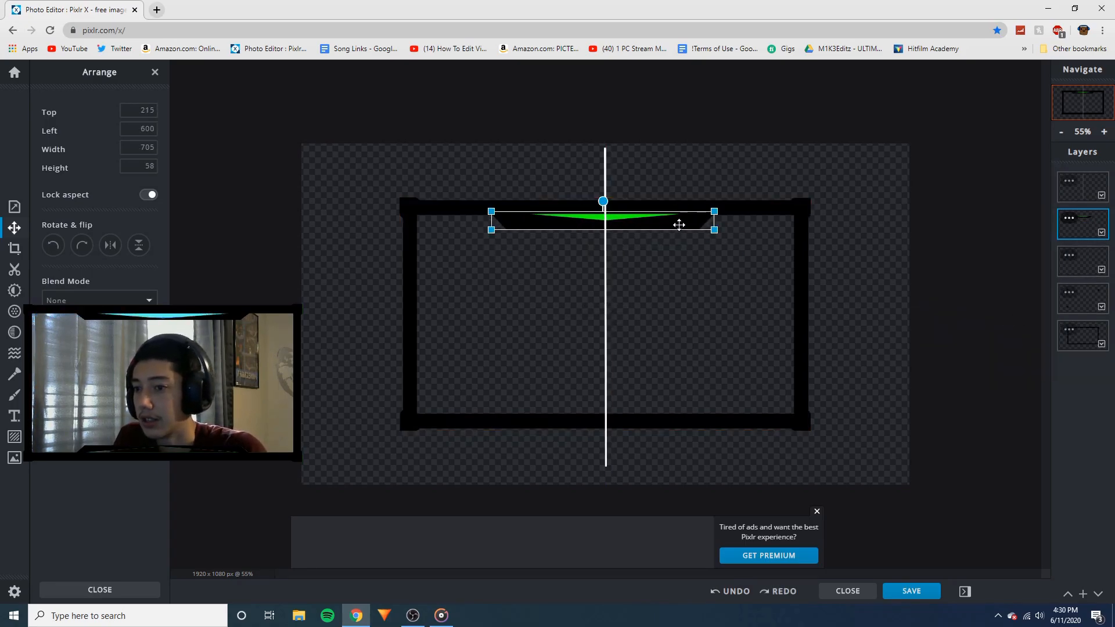
Duplicate the top accent's layer, flip the copy vertically and move it against the bottom bar at top 804, left 608
click(1069, 218)
click(1005, 364)
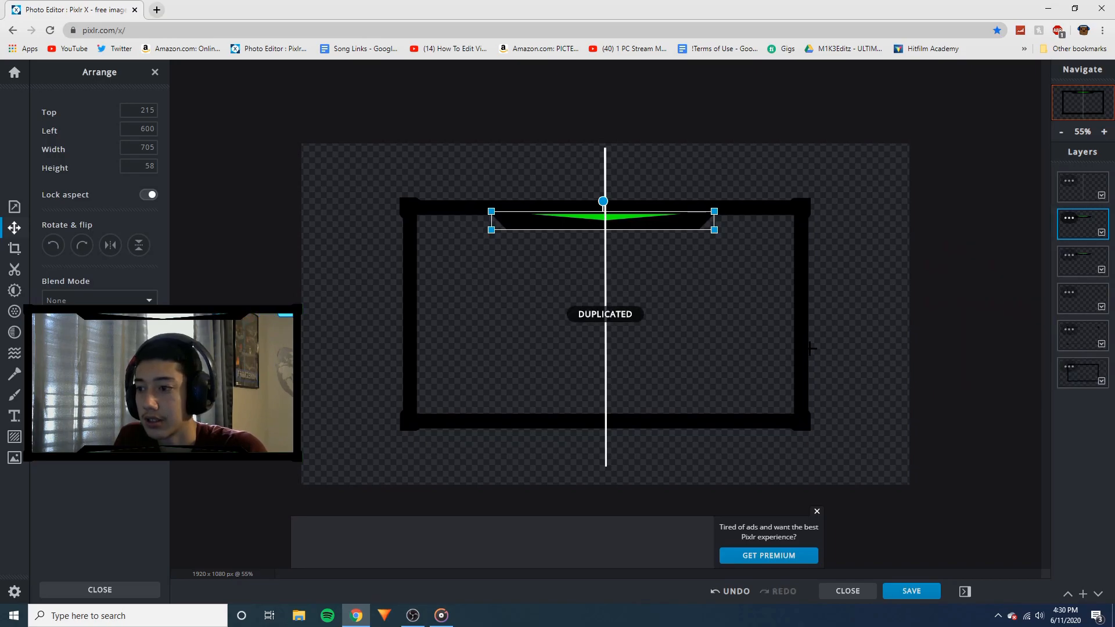
click(137, 247)
drag(613, 232, 623, 407)
click(671, 364)
scroll(659, 287, down, 2)
scroll(659, 287, up, 2)
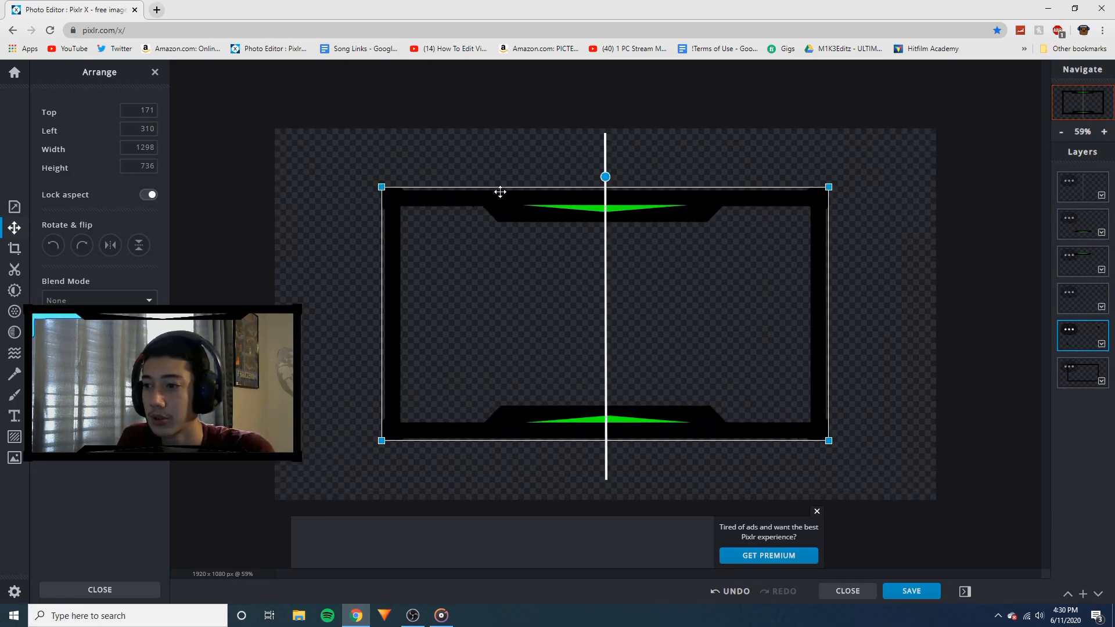
click(648, 423)
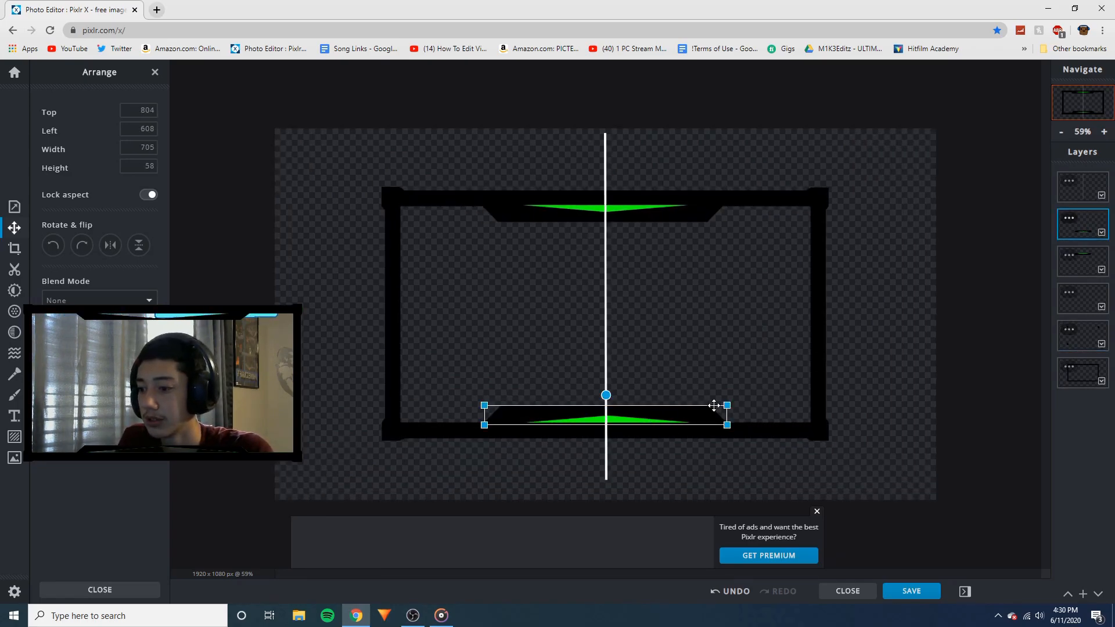
Delete the layer with the white vertical centre line
scroll(686, 333, down, 3)
click(819, 251)
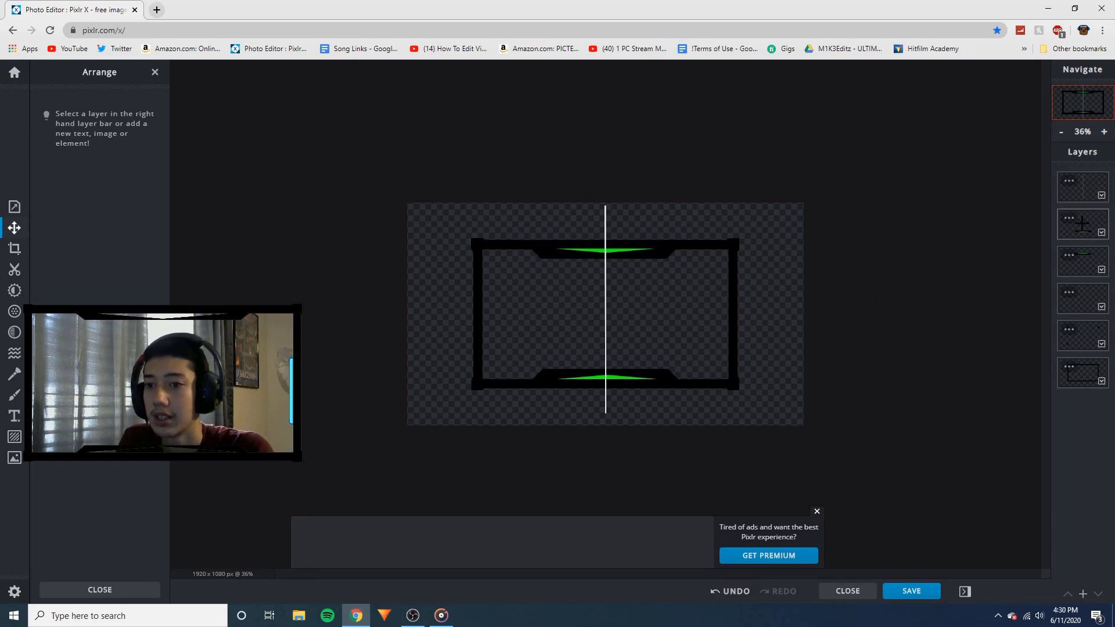
click(1082, 186)
key(Delete)
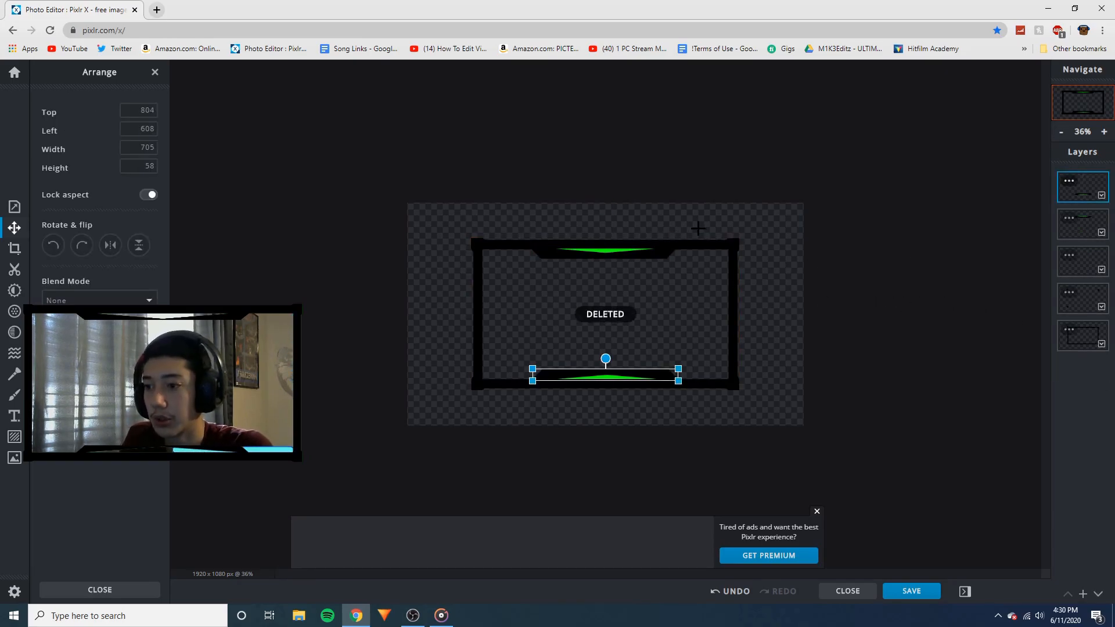
click(786, 346)
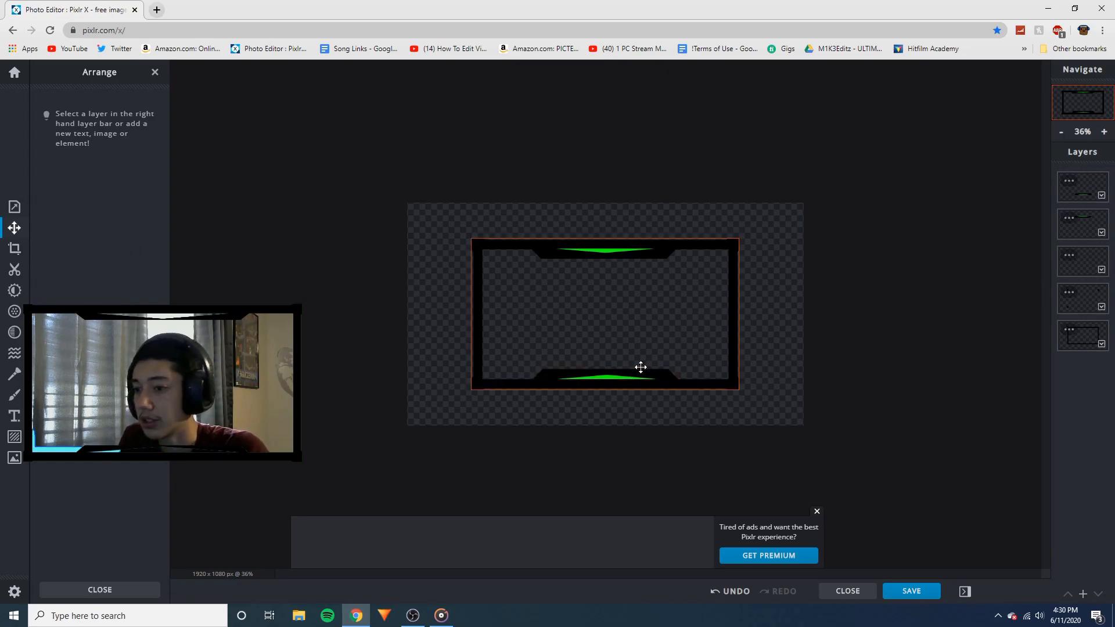
Download the finished overlay as a 1920 x 1080 PNG file named Animated Overlay 1
scroll(615, 375, up, 4)
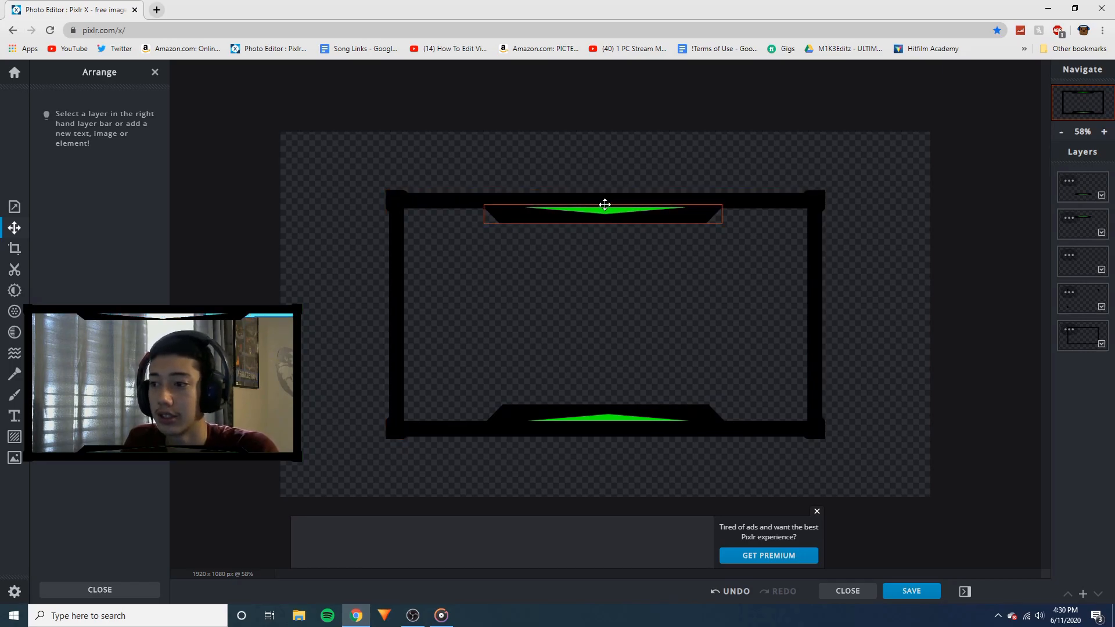
scroll(723, 261, down, 3)
scroll(717, 300, up, 2)
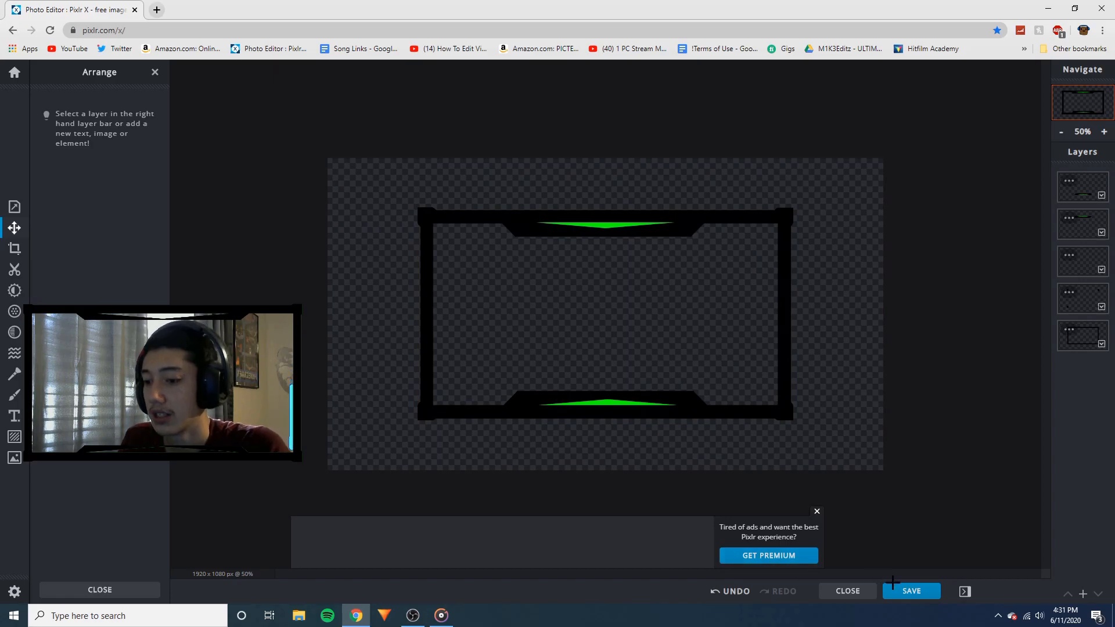
click(911, 591)
click(599, 326)
click(554, 283)
text(Animated Overlay 1)
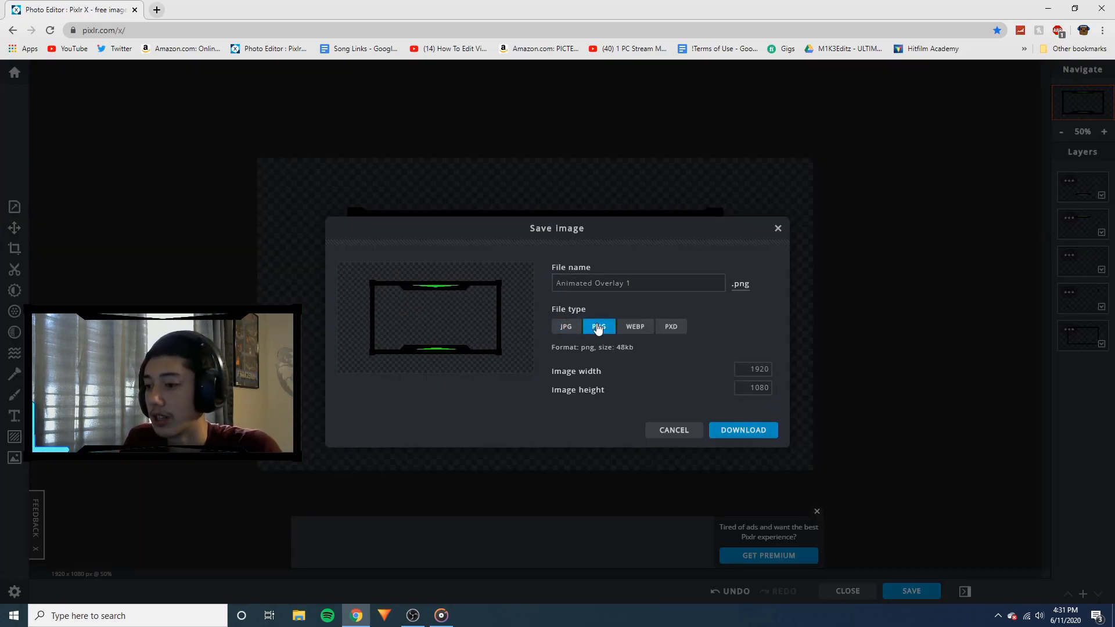
click(735, 432)
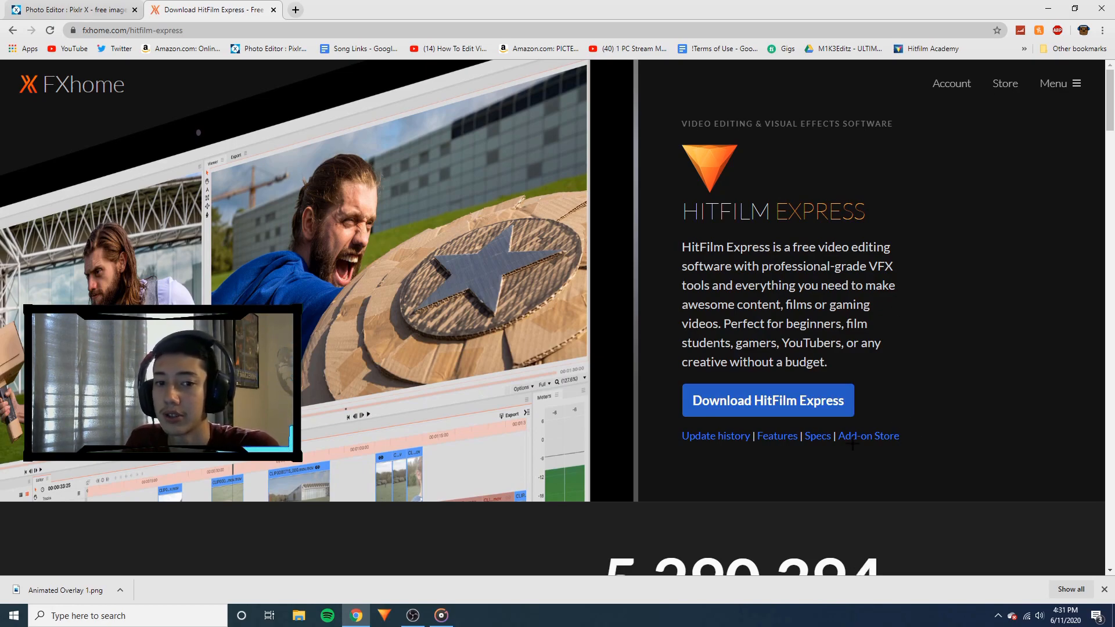
Open the free HitFilm Express download form with the price set to 0 USD, and close the page
click(766, 402)
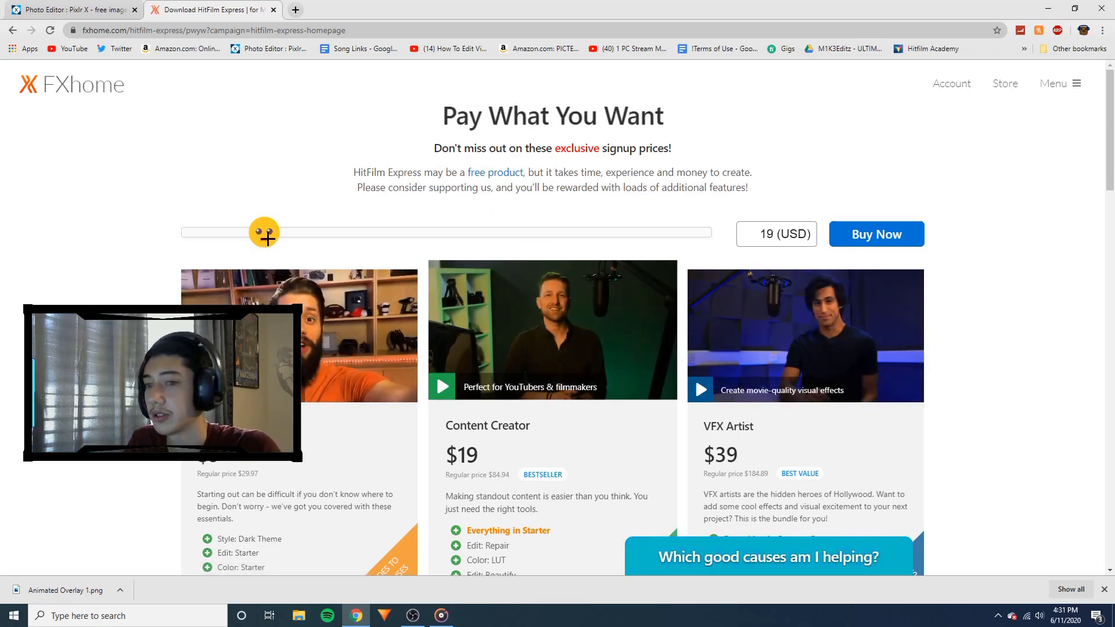
drag(259, 232, 89, 252)
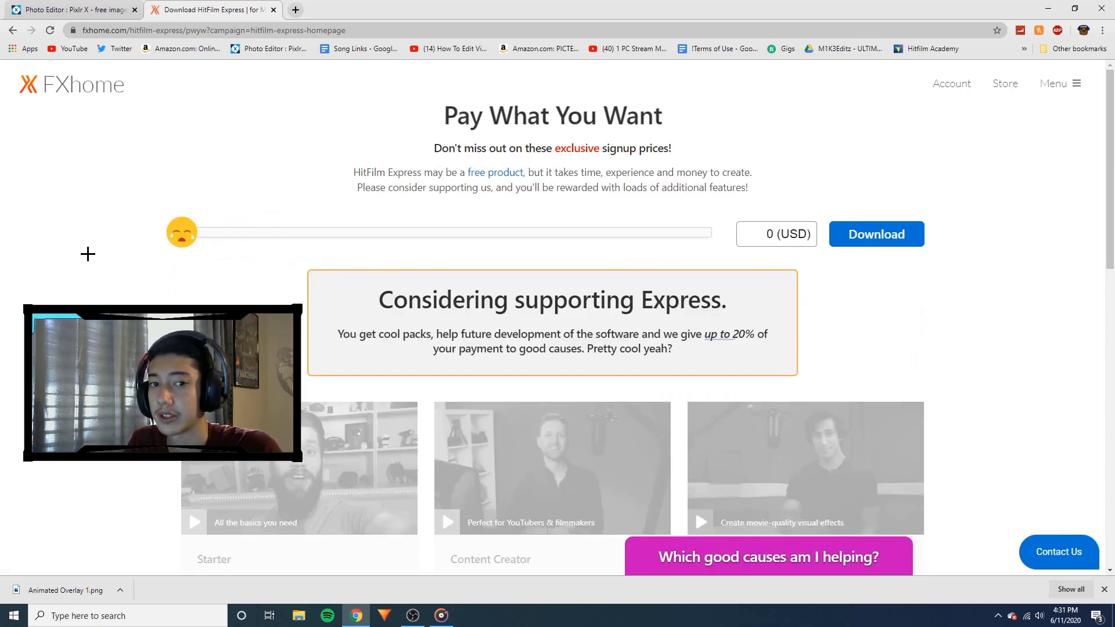
click(865, 235)
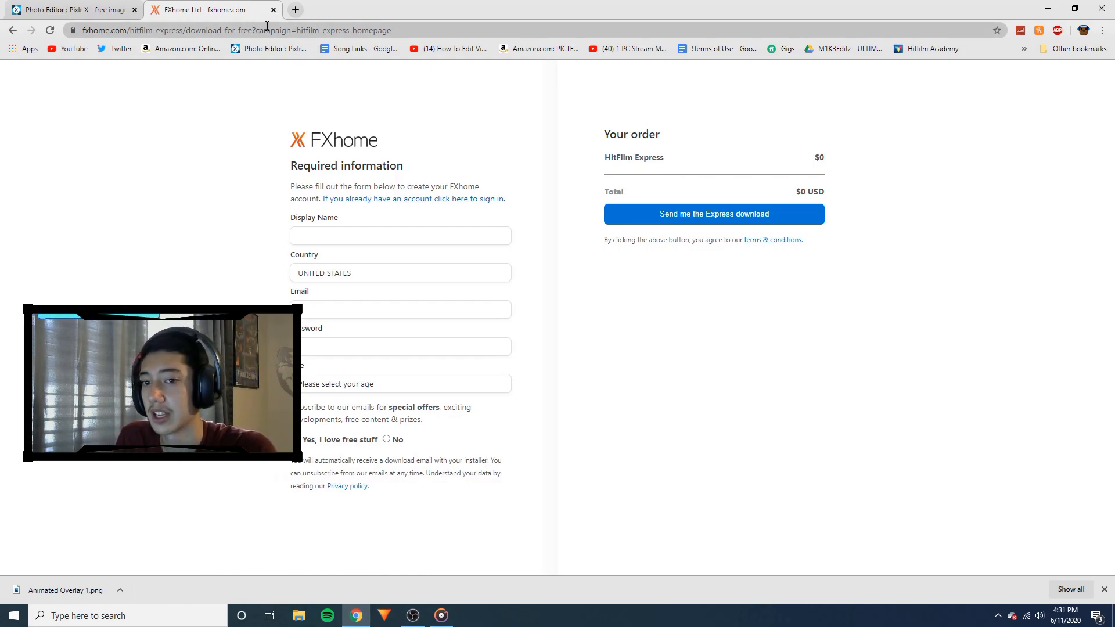
click(272, 9)
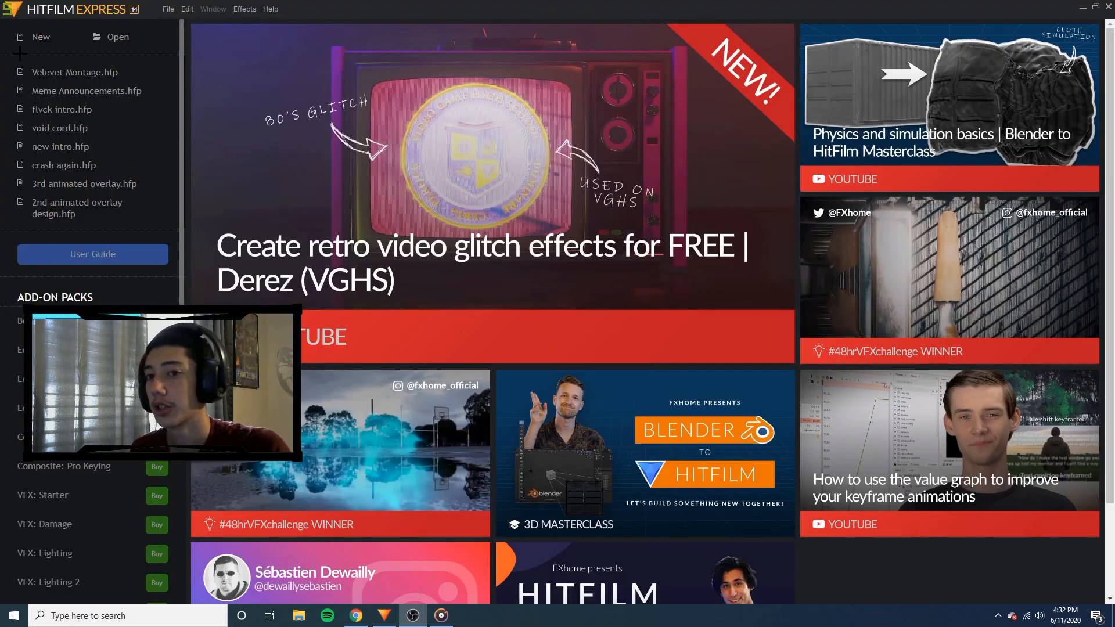
In HitFilm Express, create a new 1920 x 1080 project with a frame rate of 60 fps
click(38, 40)
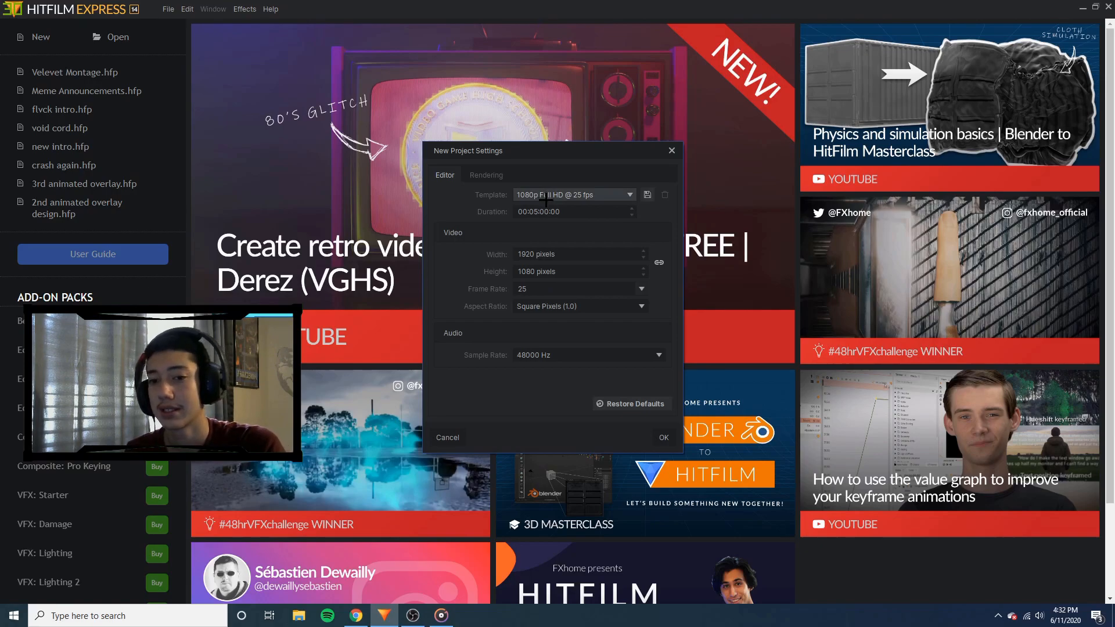
click(640, 289)
click(552, 413)
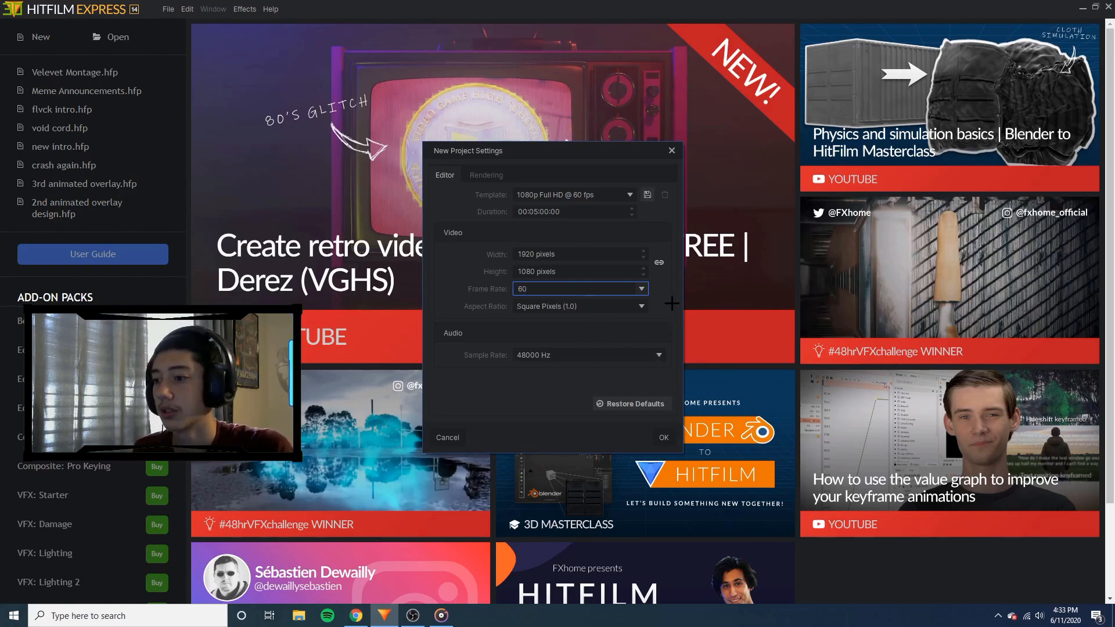
click(664, 435)
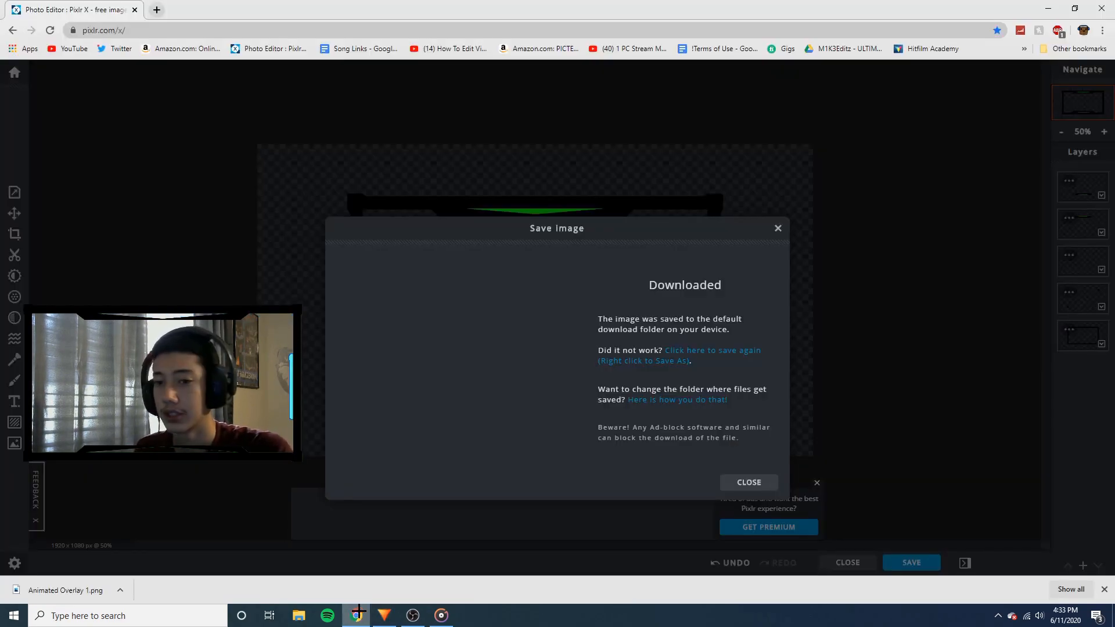
Import the downloaded Animated Overlay 1.png from the browser into the HitFilm Express project media
click(356, 614)
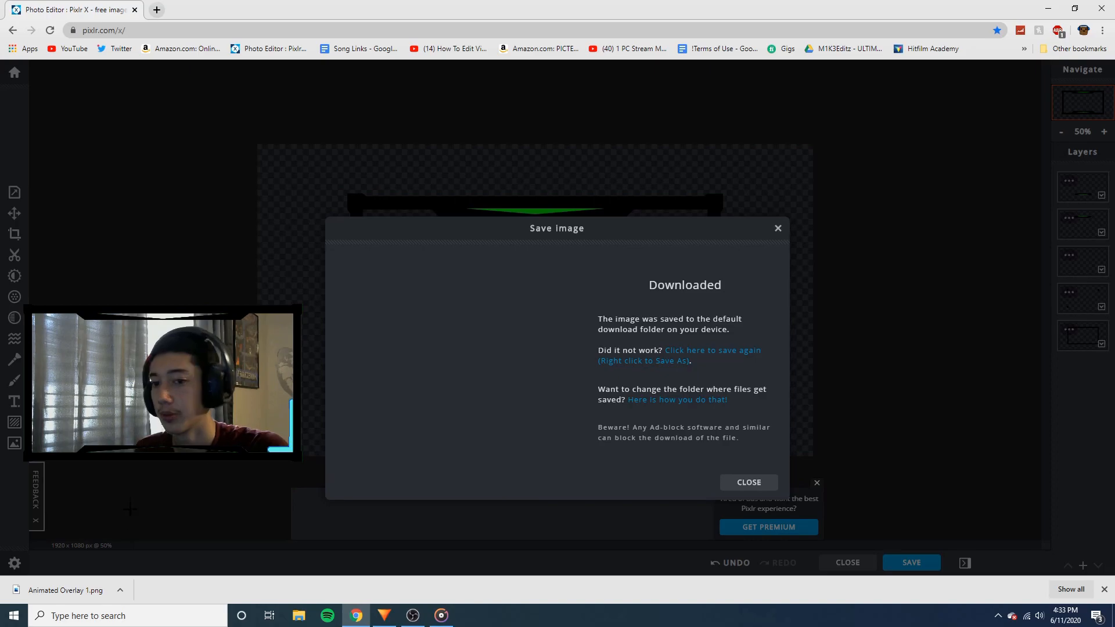
drag(58, 590, 199, 485)
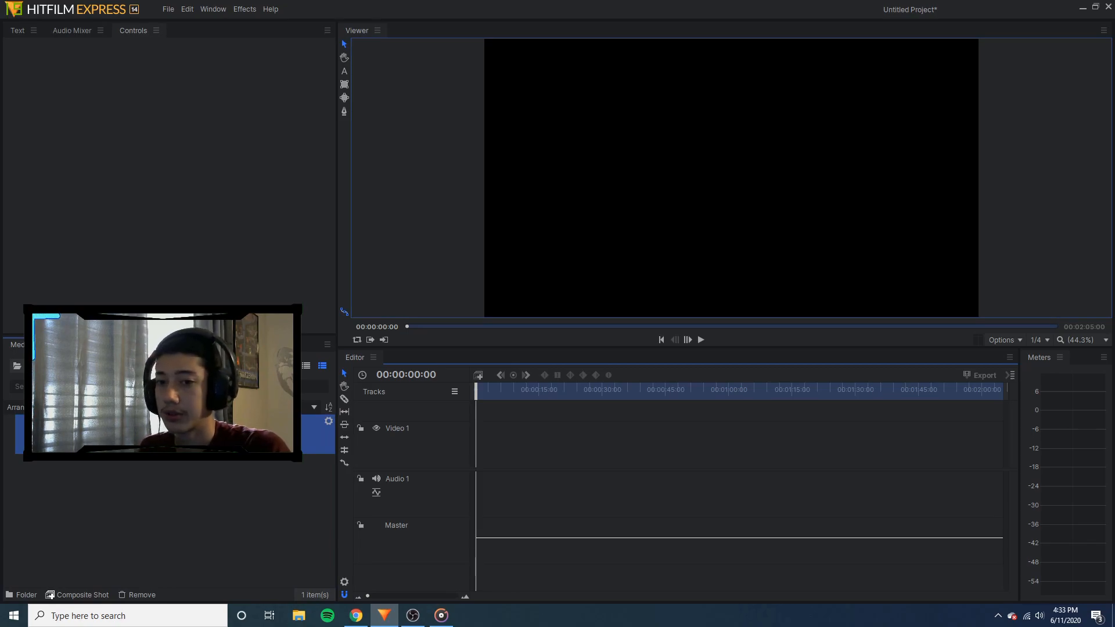
key(alt+Tab)
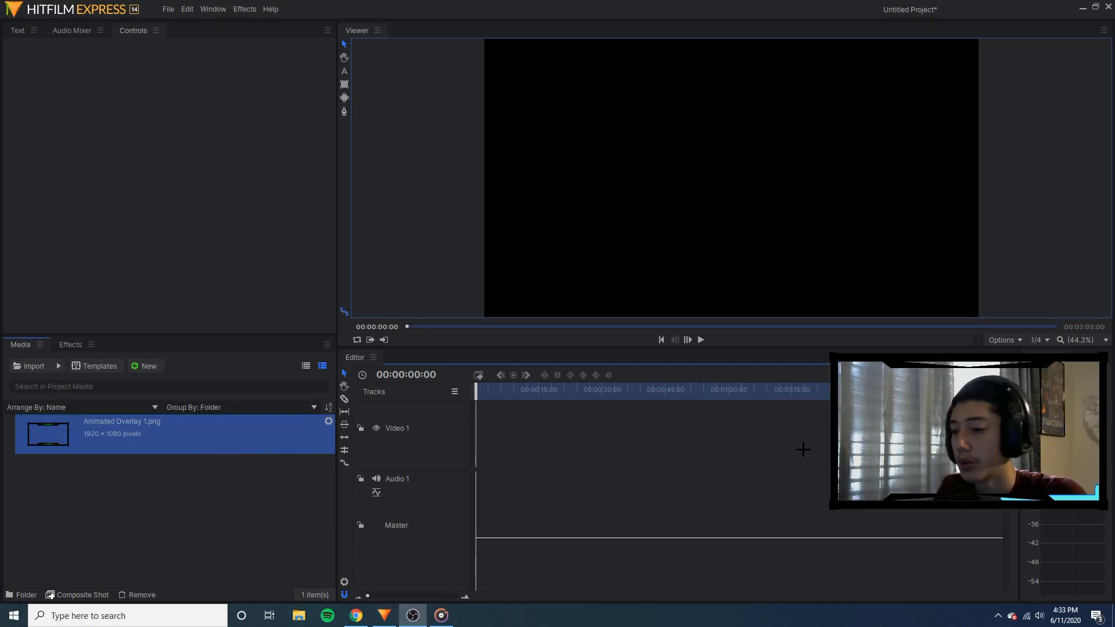
click(522, 412)
drag(498, 392, 415, 388)
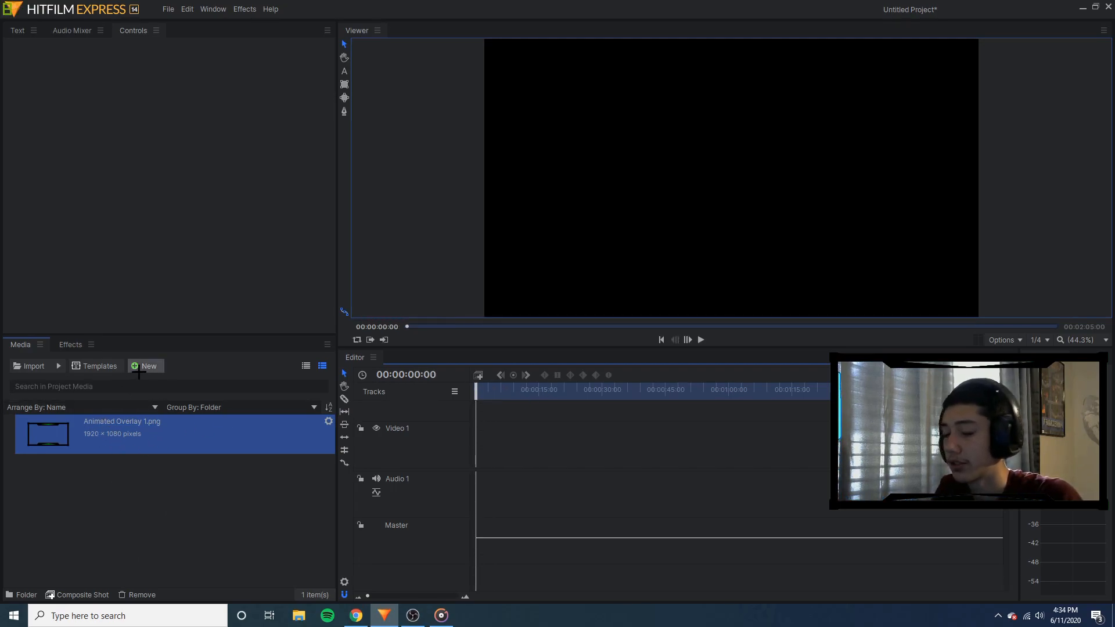
Create a 1080p Full HD composite shot at 60 fps and add Animated Overlay 1.png to it as a layer
click(146, 366)
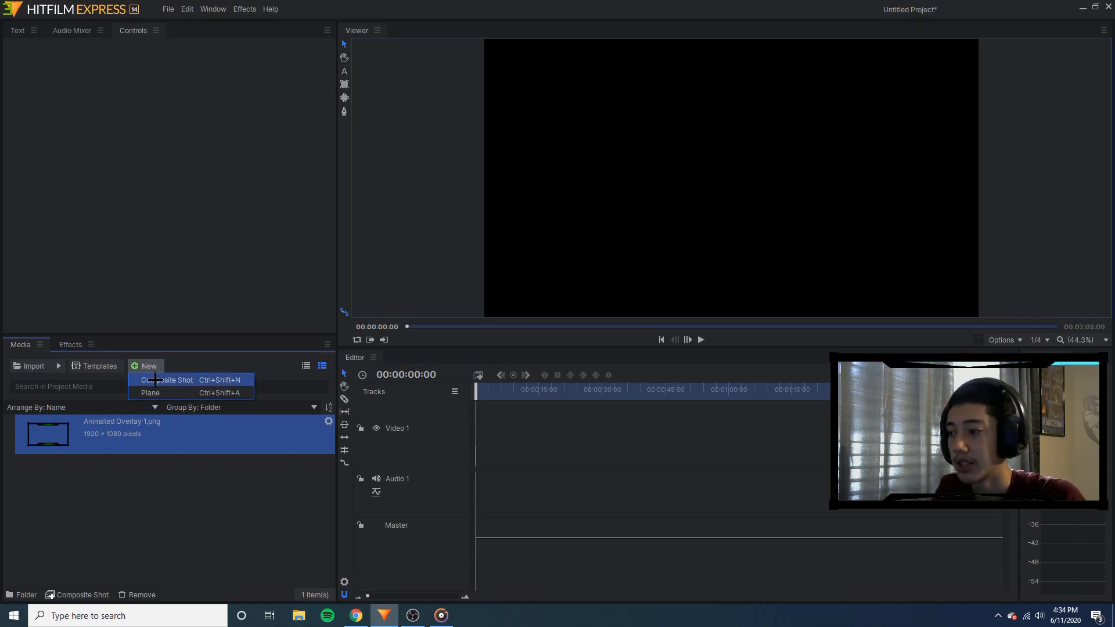
click(155, 379)
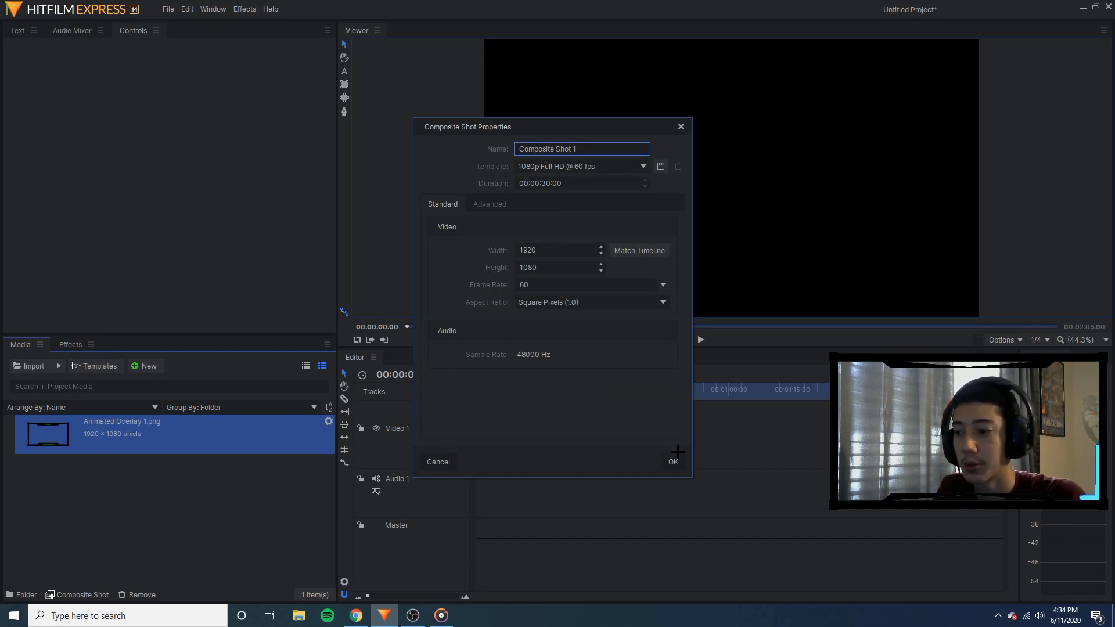
click(673, 461)
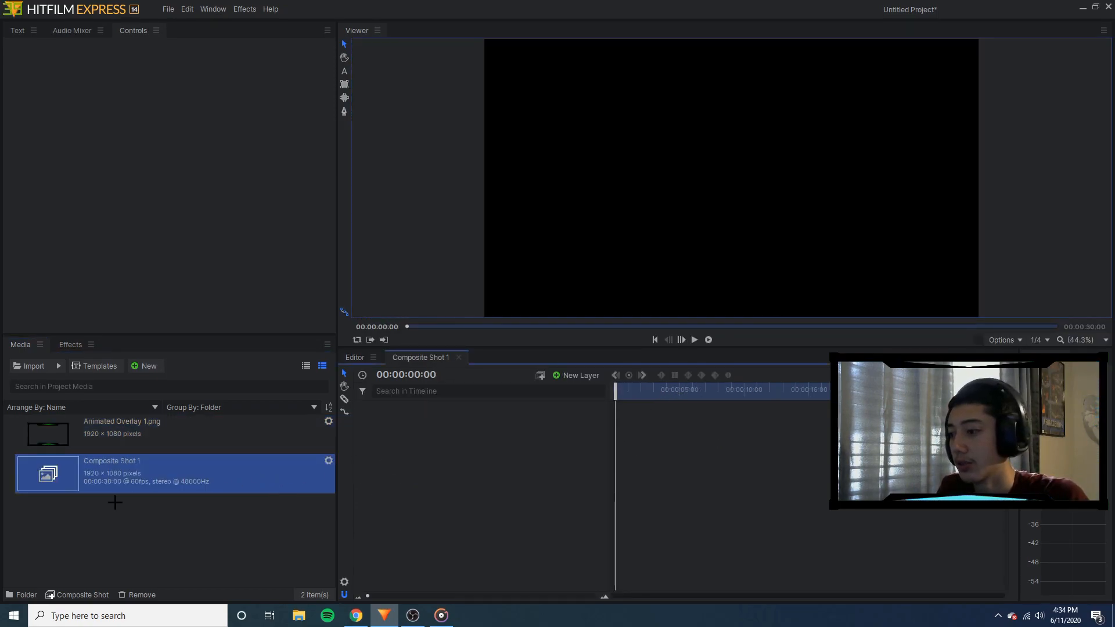
drag(108, 436, 435, 416)
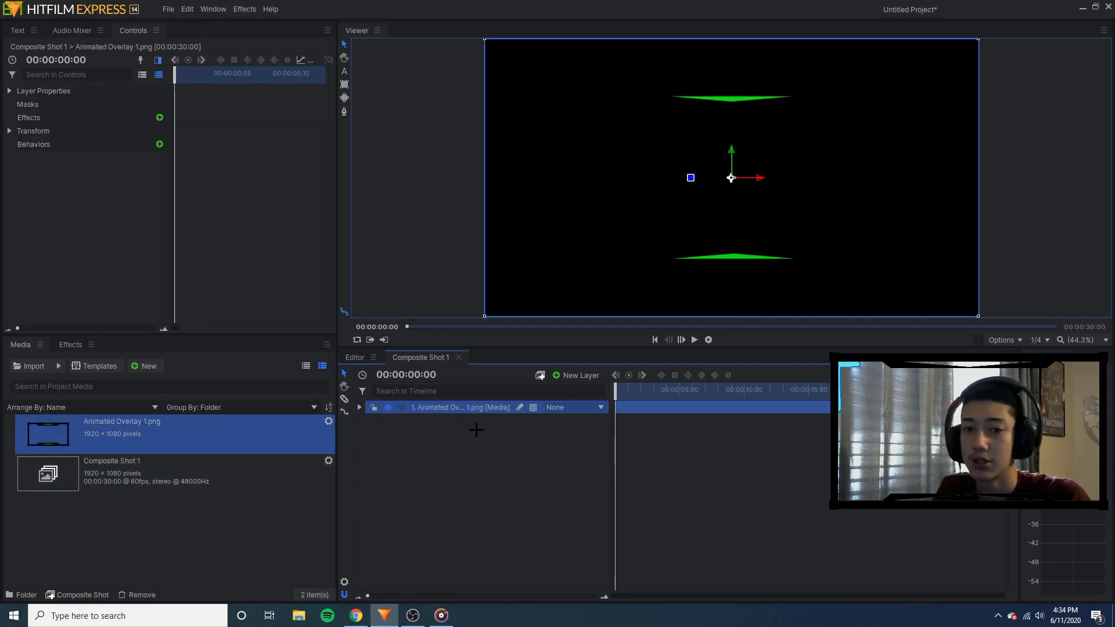
Display the viewer's transparent areas as a checkerboard around the overlay frame
click(1009, 337)
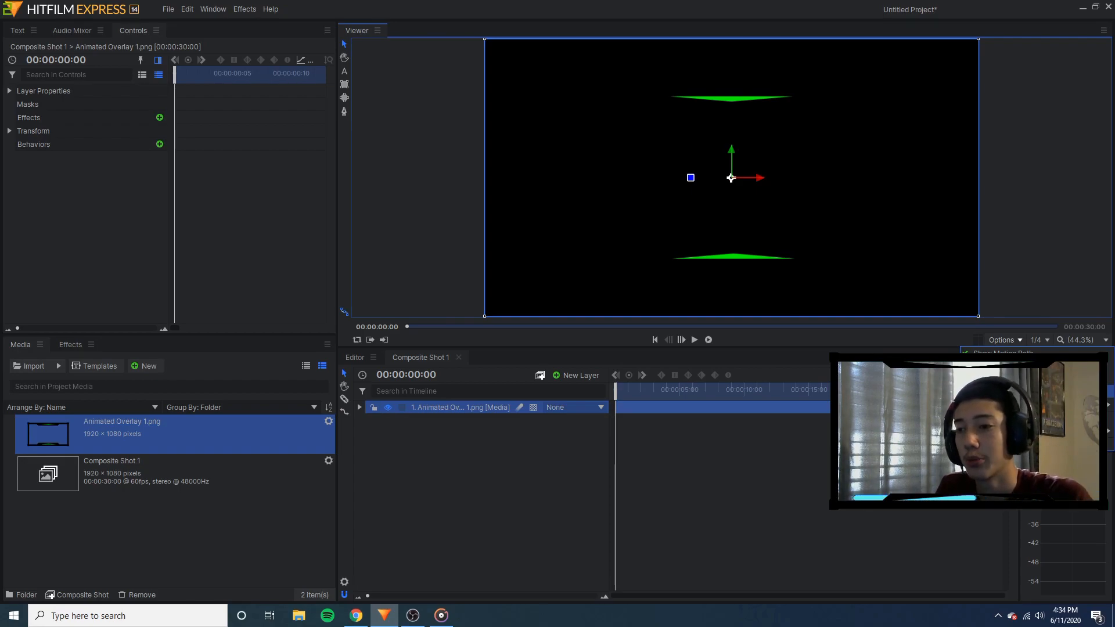
click(1017, 390)
click(982, 169)
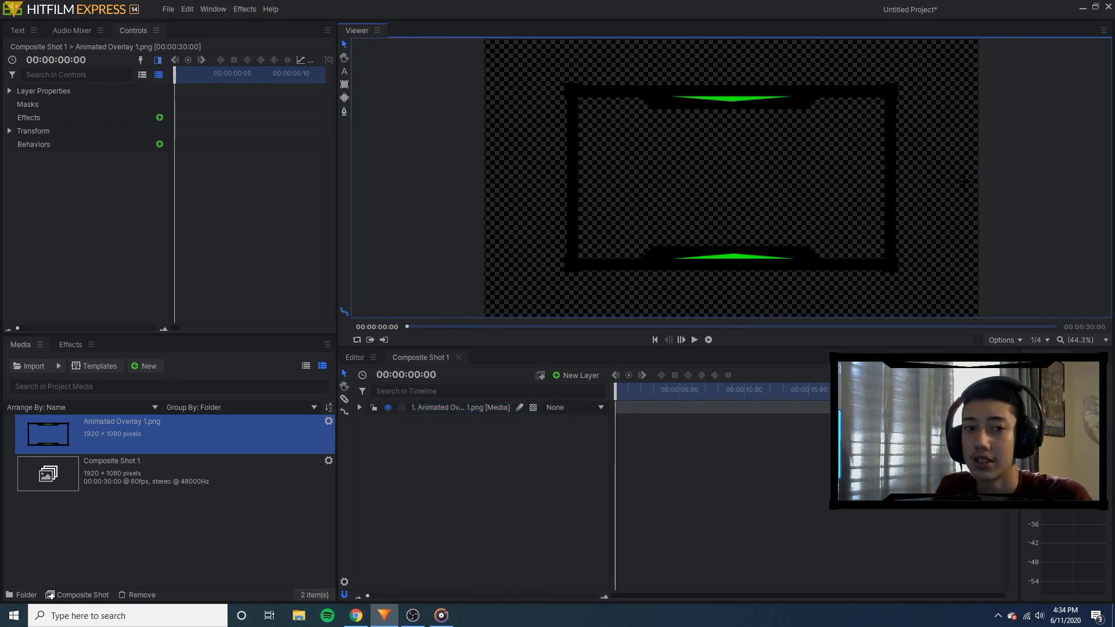
click(739, 254)
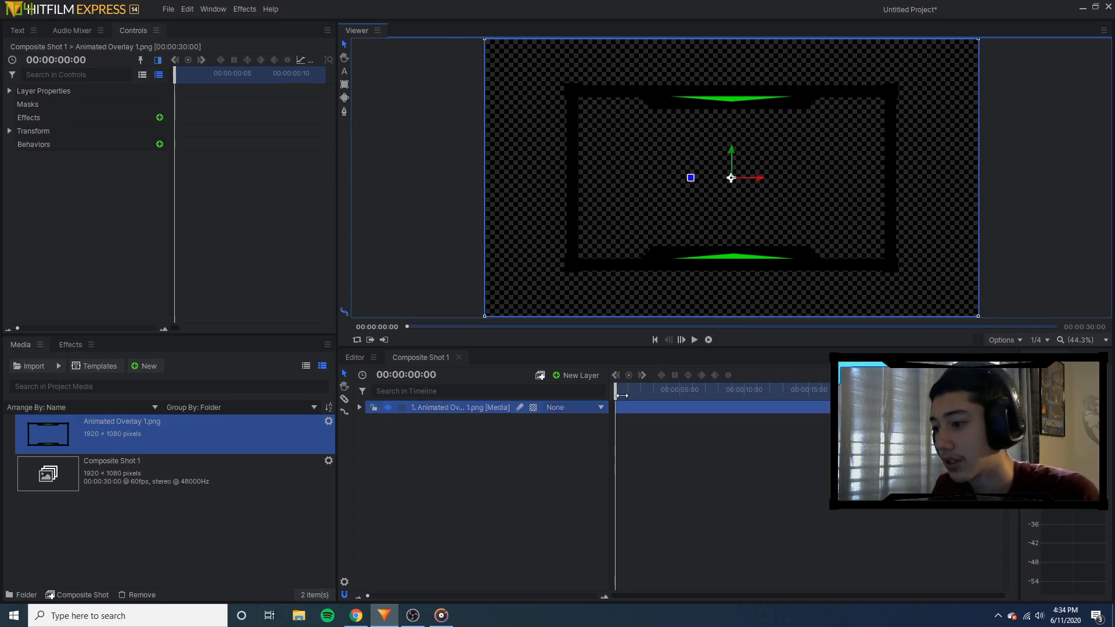
click(526, 461)
click(434, 412)
click(418, 432)
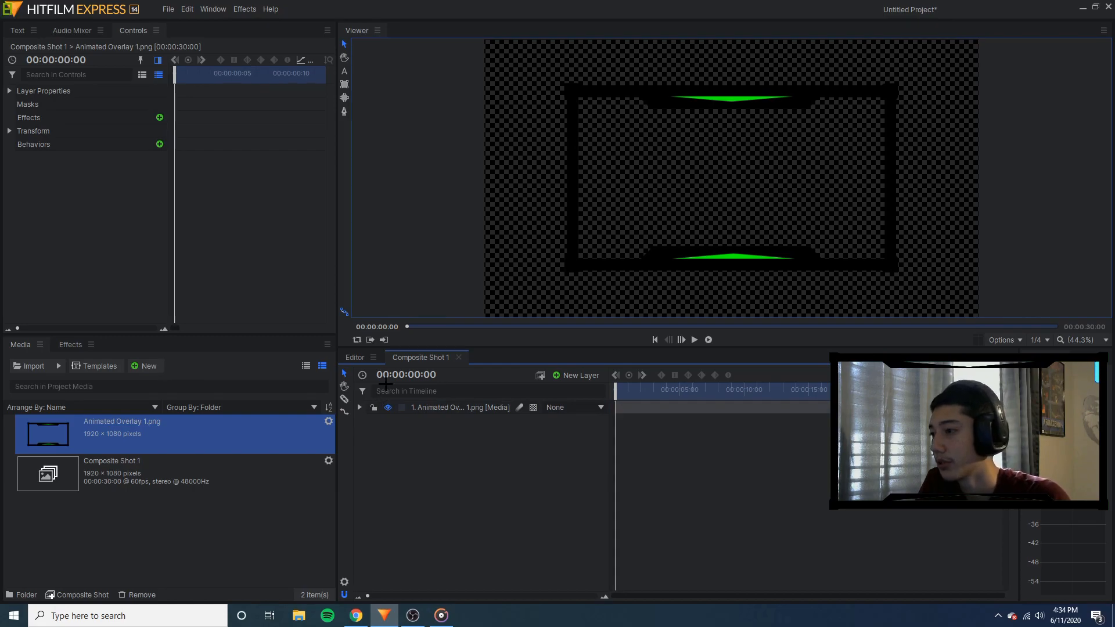
Search the effects for "color diff" and apply Color Difference Key to the overlay image layer
click(71, 345)
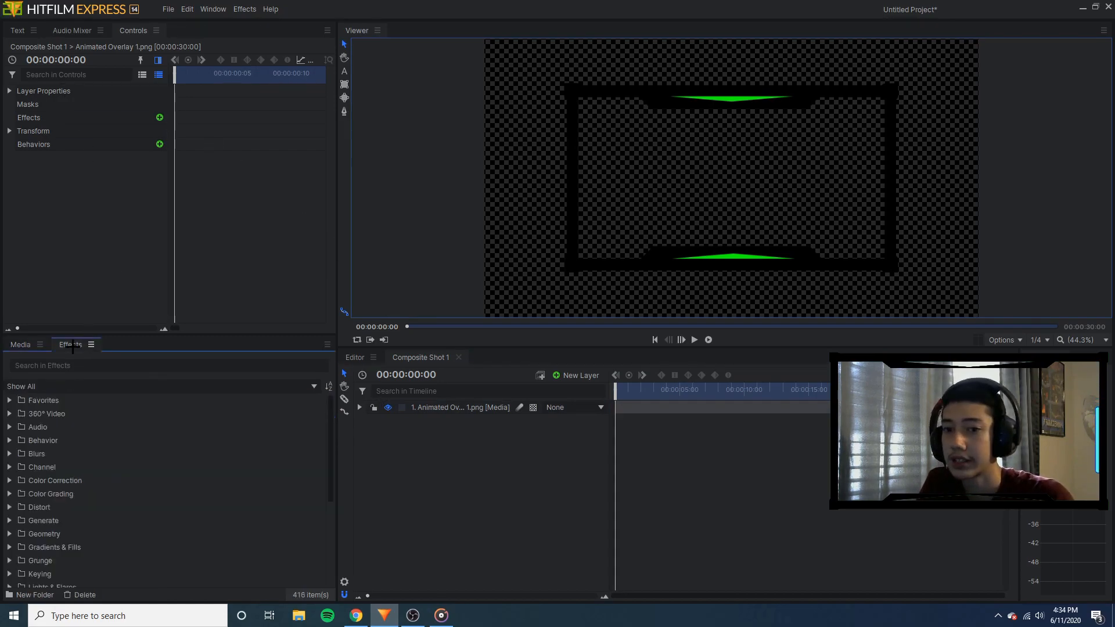
click(80, 367)
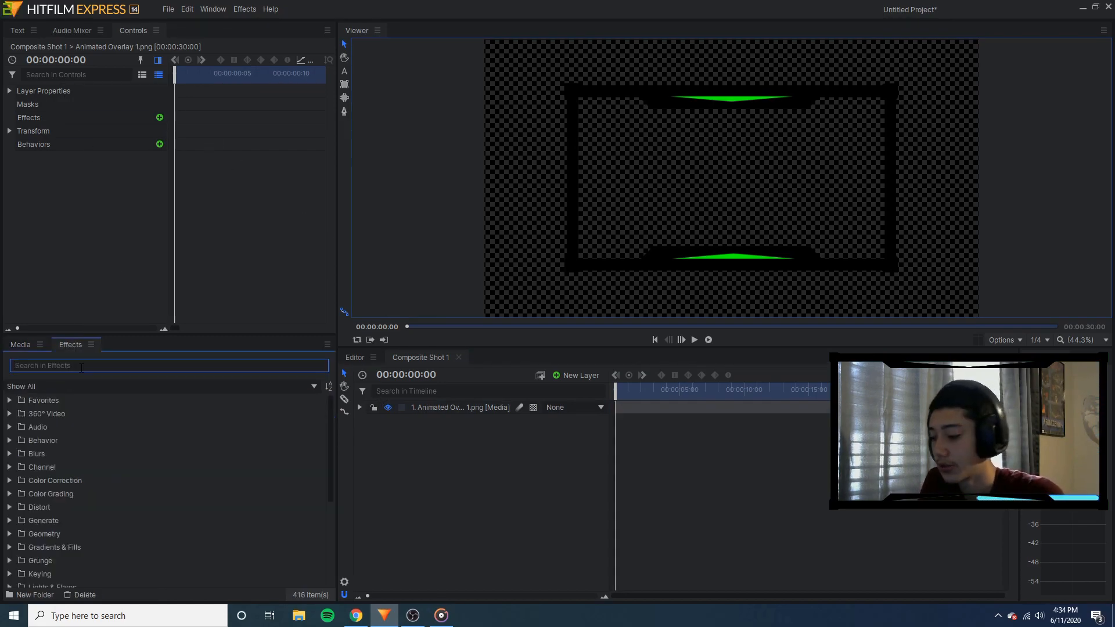
text(color diff)
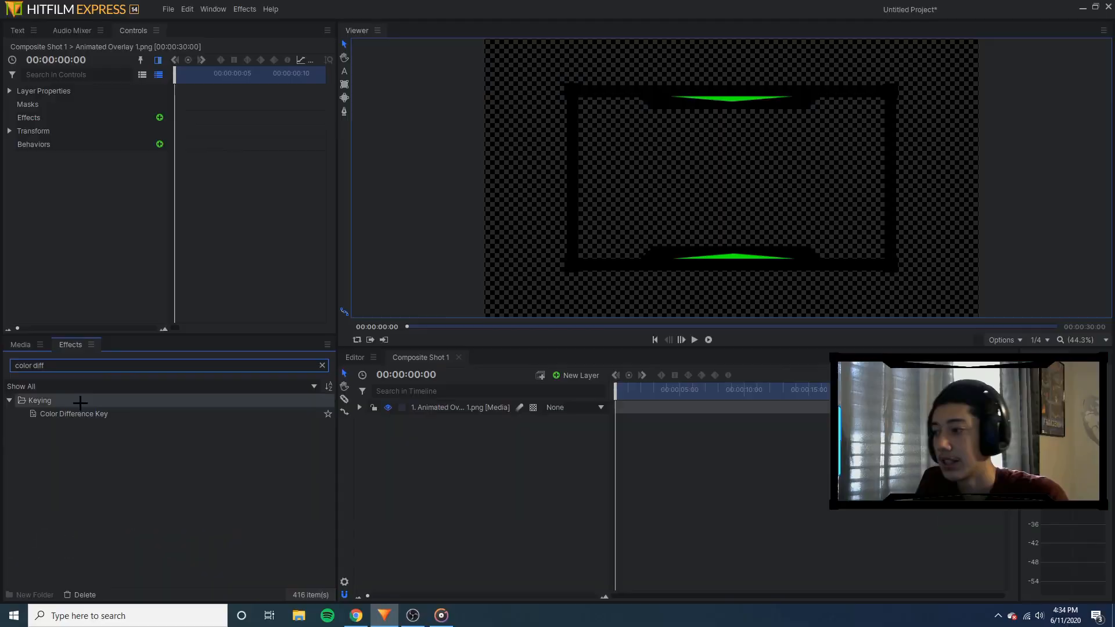
drag(198, 495, 864, 504)
drag(347, 412, 454, 408)
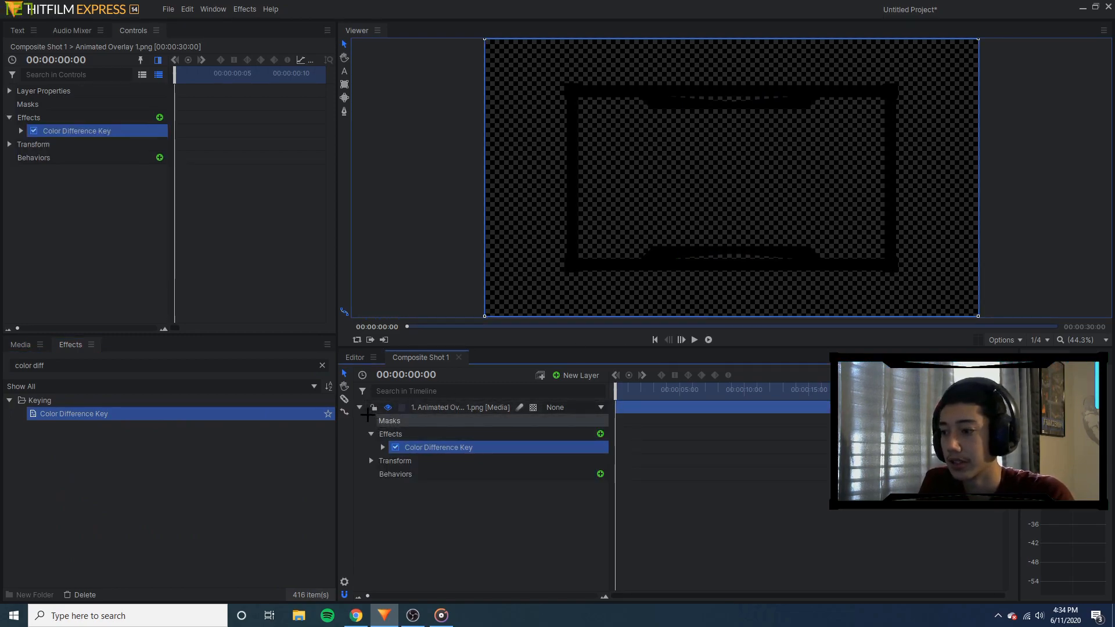
click(359, 407)
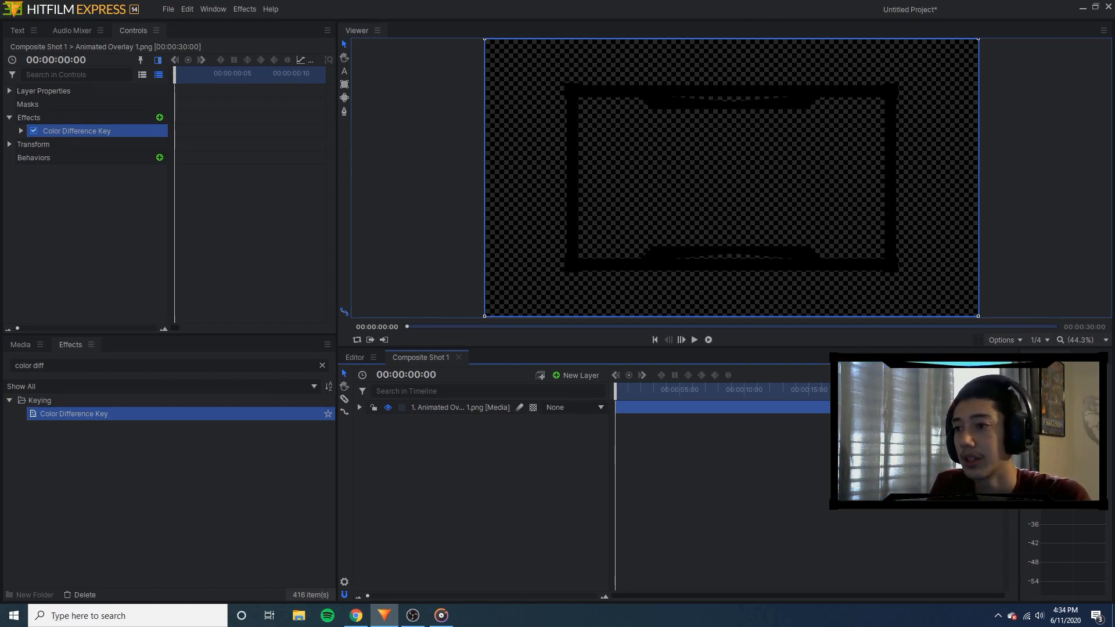
Examine the keyed overlay frame and its triangle cut-outs against the transparent background
scroll(651, 133, up, 2)
scroll(696, 134, down, 3)
scroll(868, 131, up, 1)
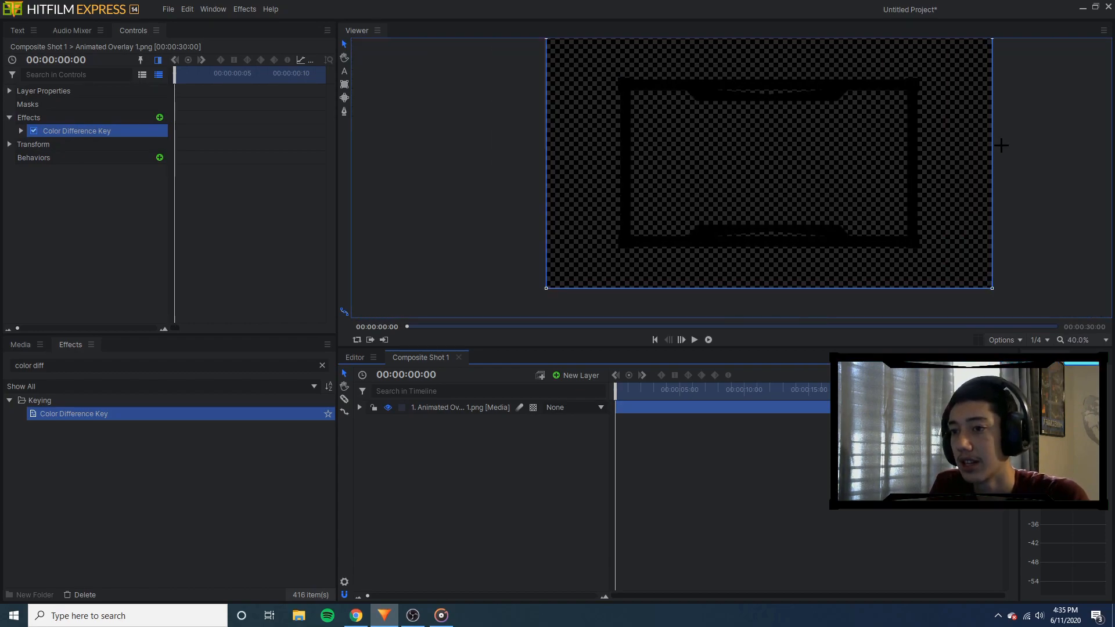
scroll(997, 140, up, 1)
scroll(868, 106, down, 1)
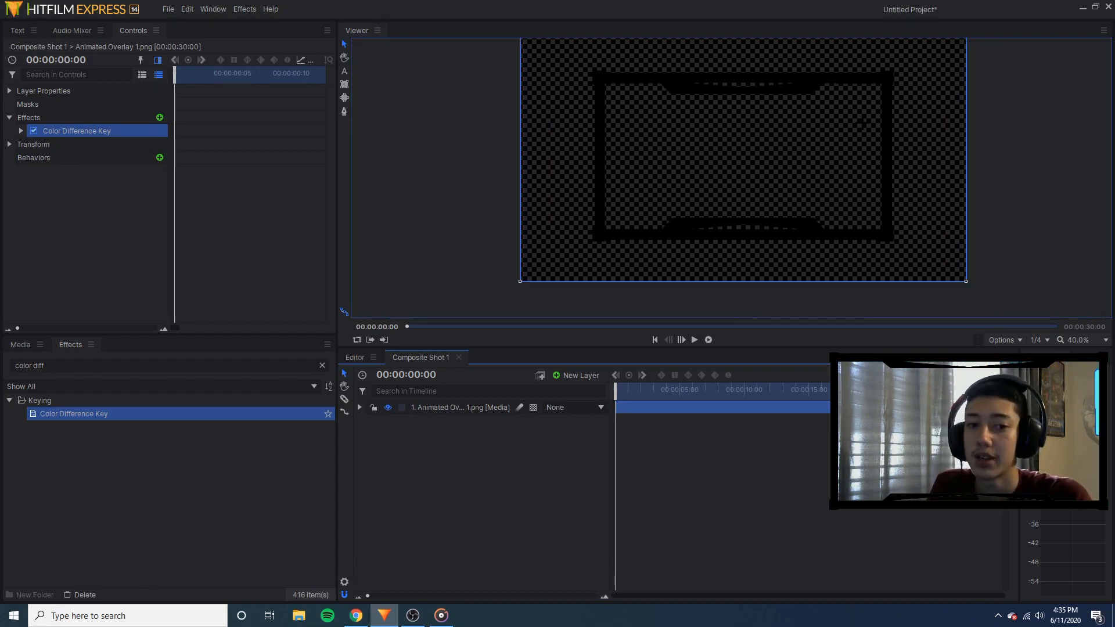
click(982, 129)
click(742, 157)
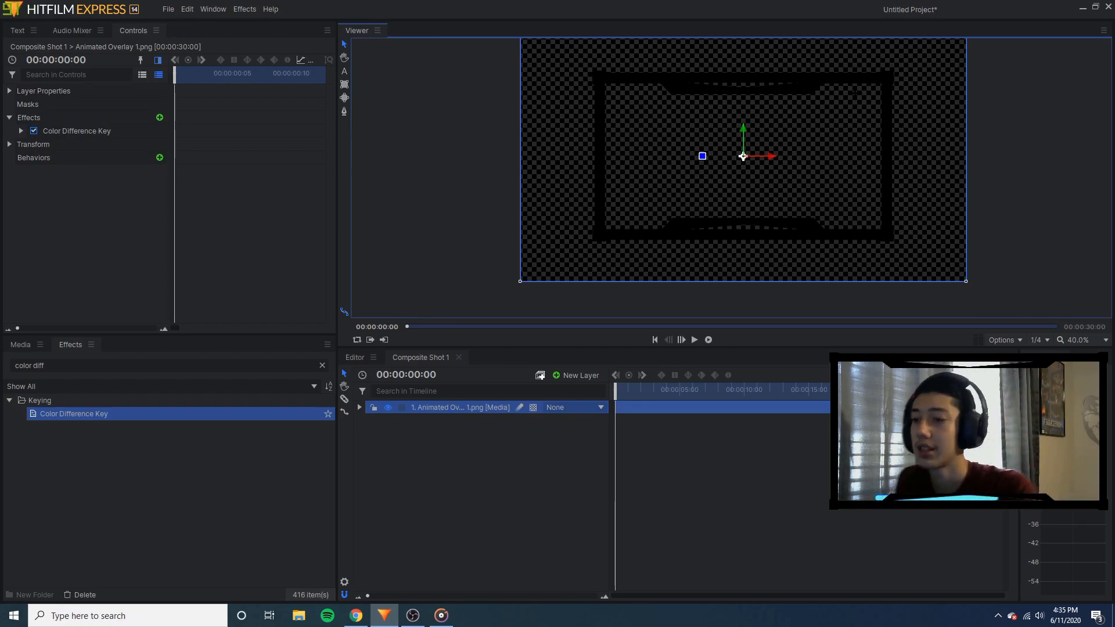
click(482, 191)
click(743, 156)
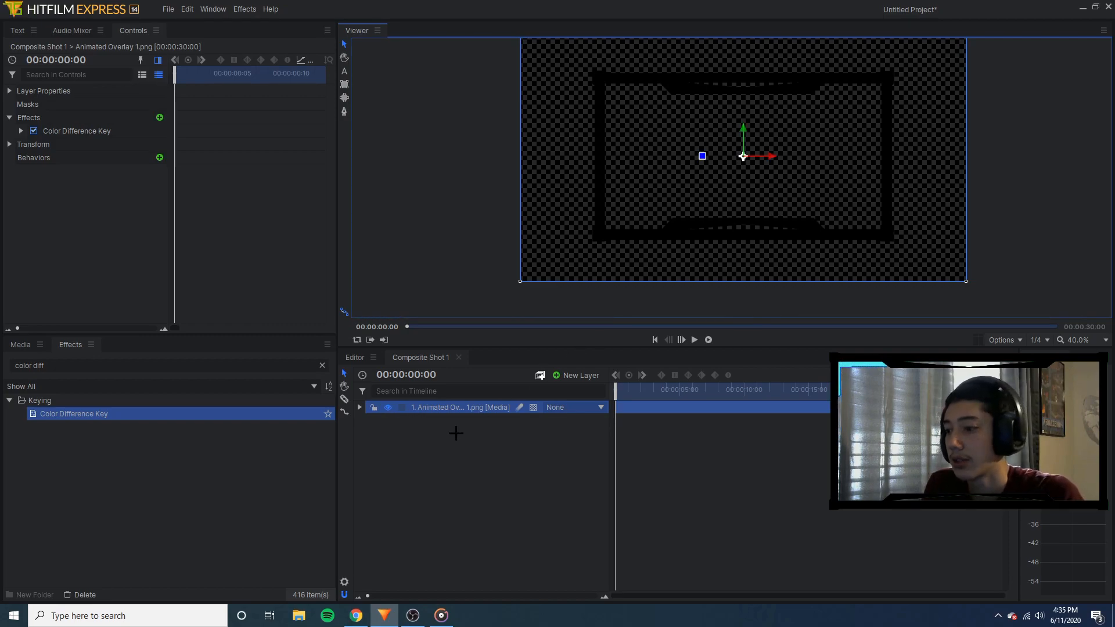
click(482, 430)
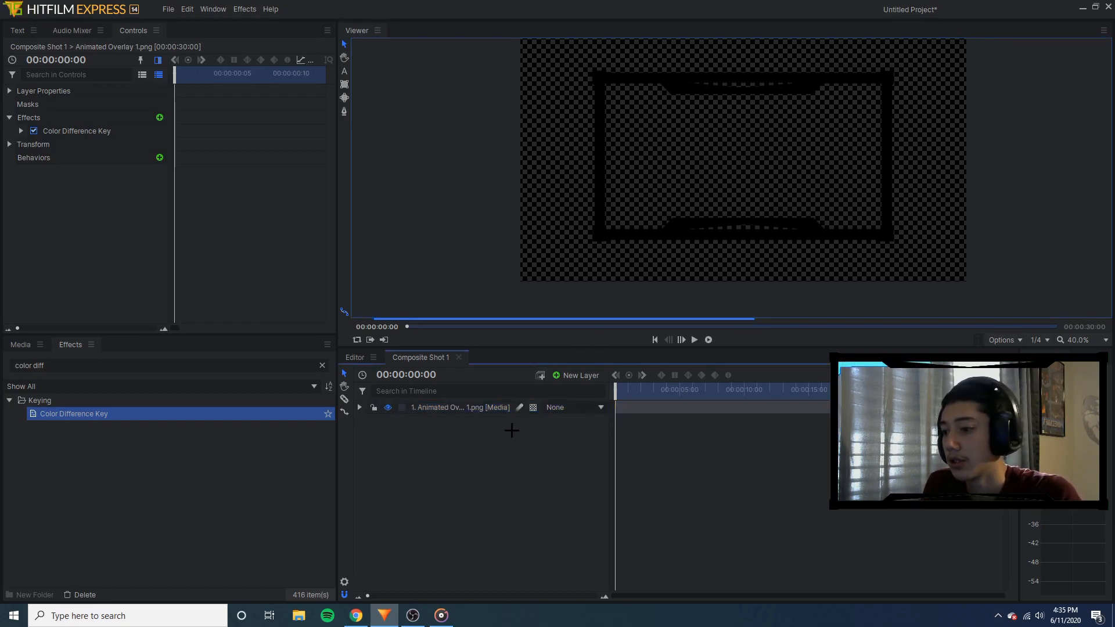
Add a new black plane layer of 1920 by 1080 to the composite shot
click(579, 376)
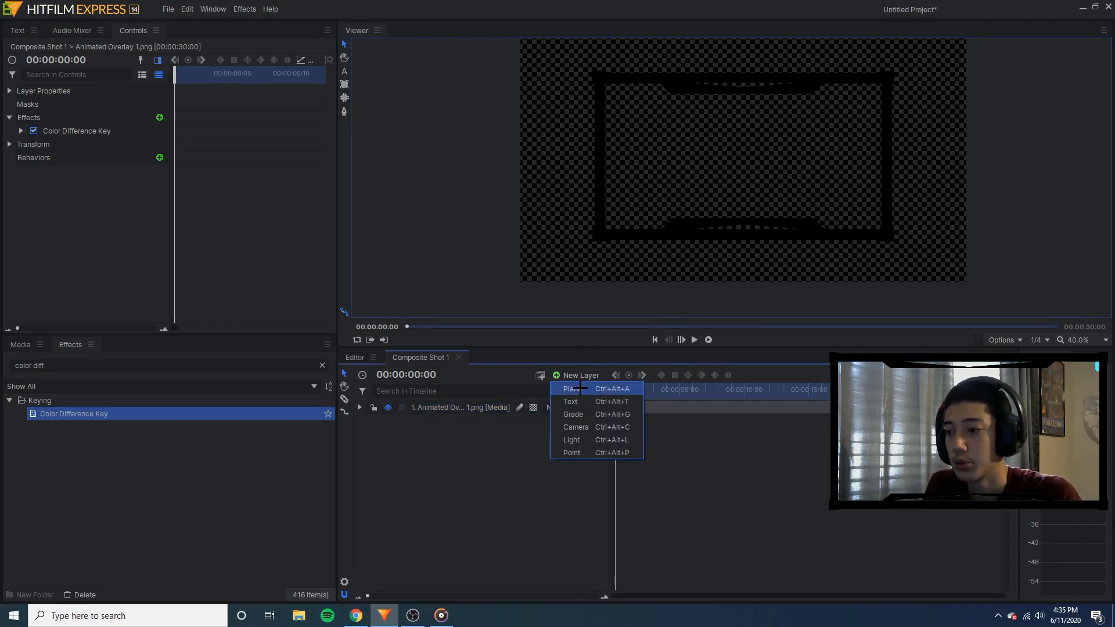
click(577, 389)
click(534, 335)
click(407, 196)
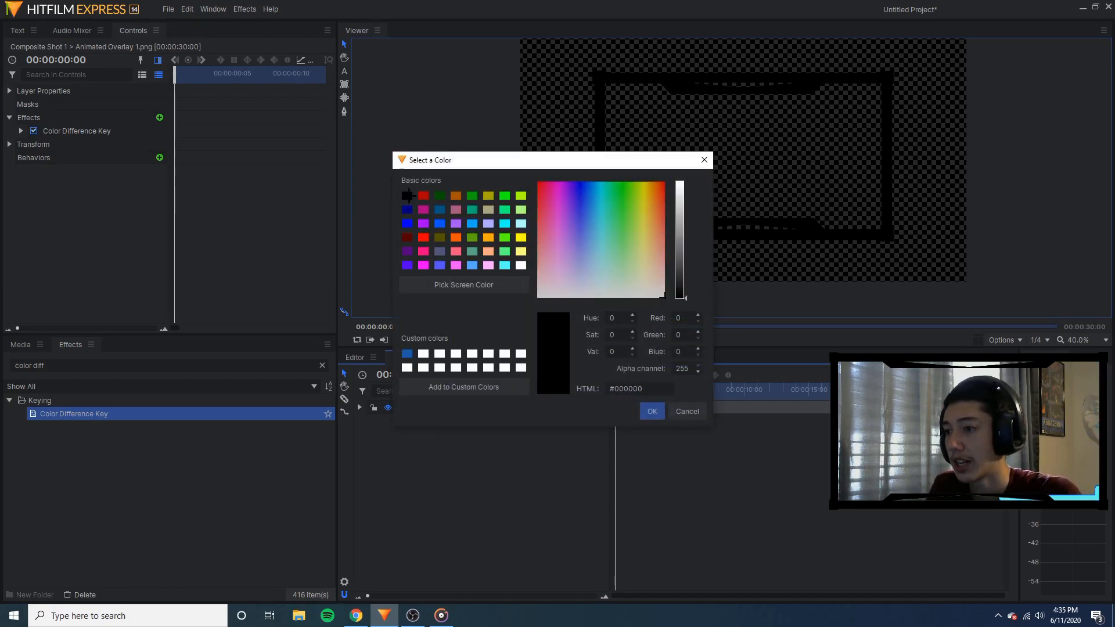
click(652, 411)
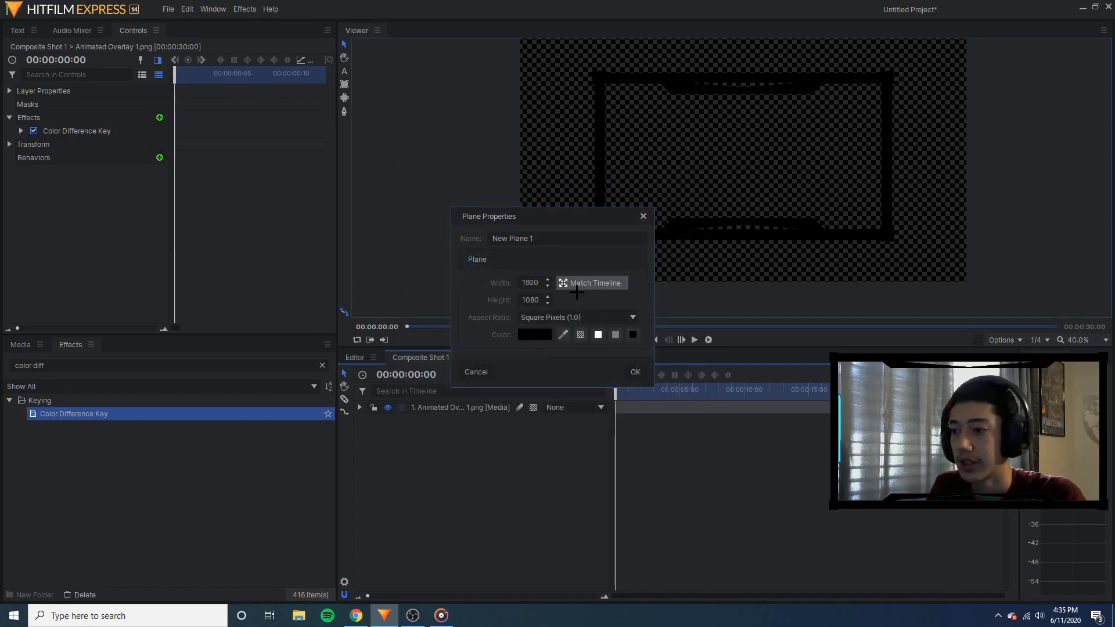
click(634, 374)
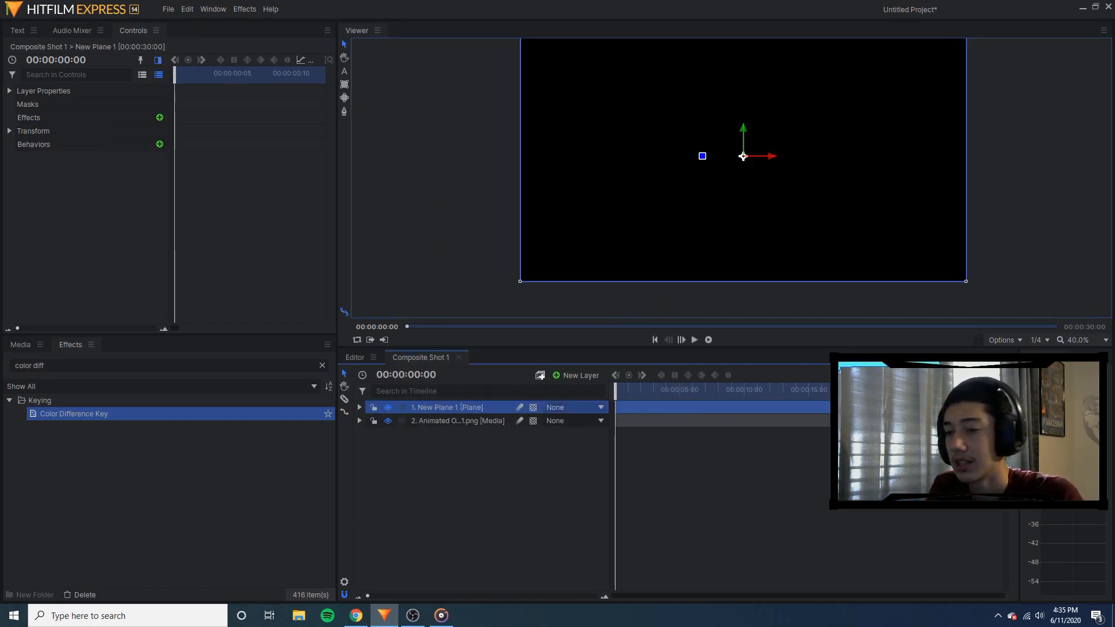
Search the effects for "lightsword" and apply Lightsword (2-Point Auto) to the black plane layer
scroll(820, 205, up, 1)
scroll(820, 205, down, 2)
scroll(671, 252, up, 1)
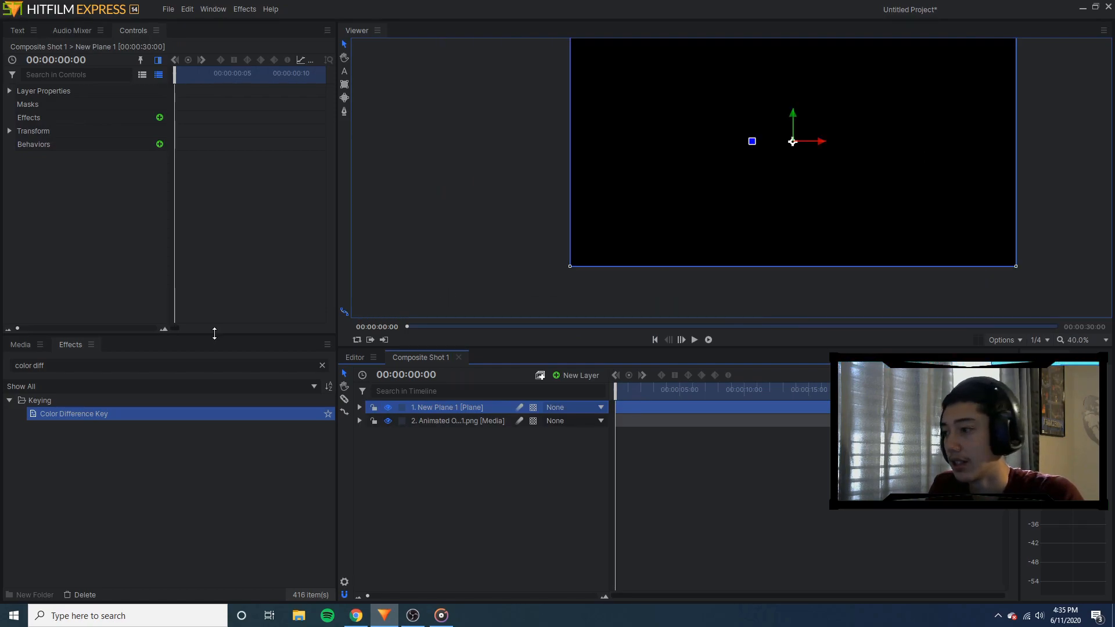
click(287, 366)
click(322, 366)
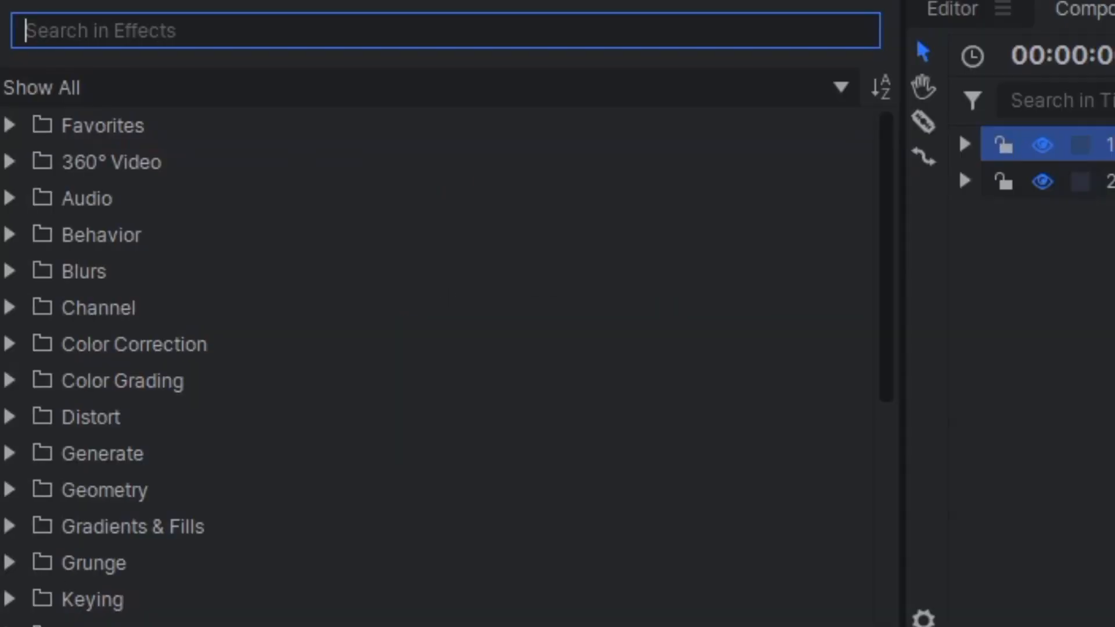
text(ligh)
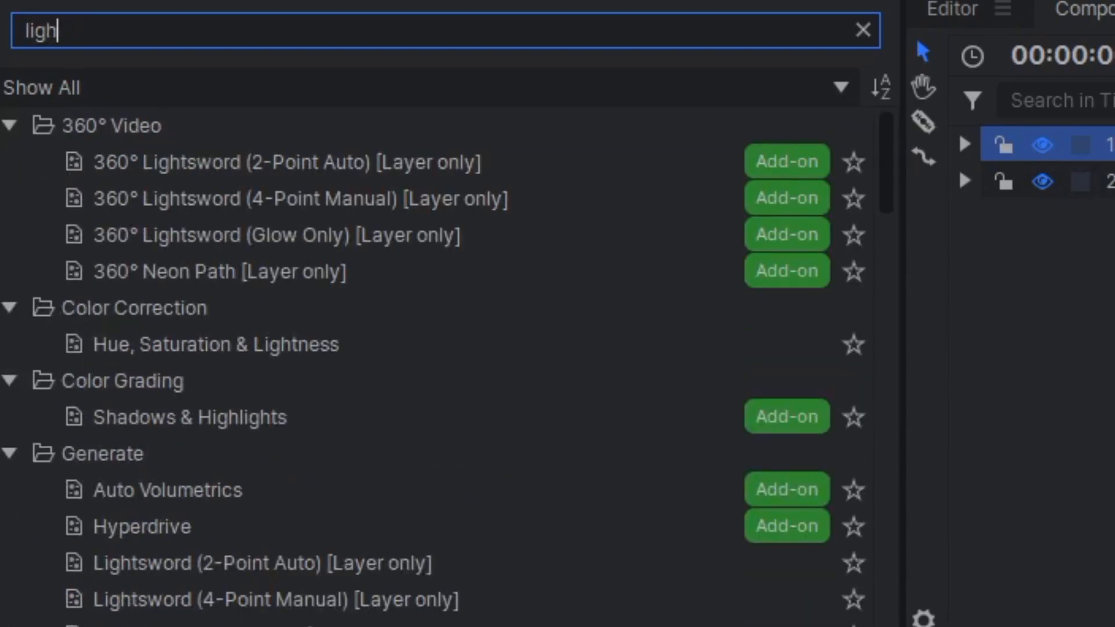
text(tsword)
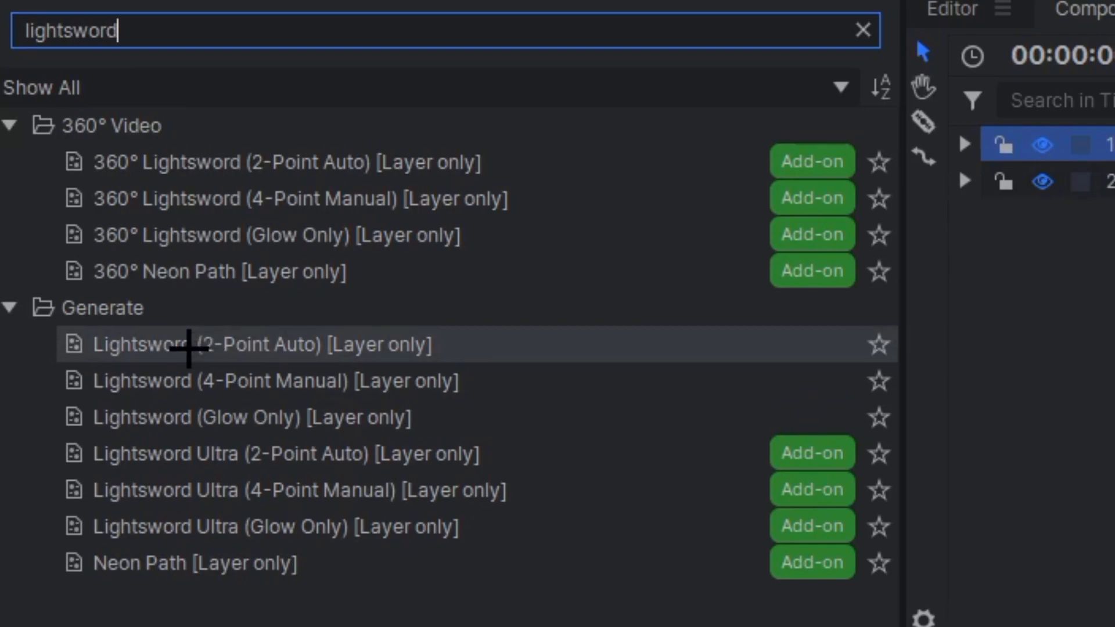
click(162, 343)
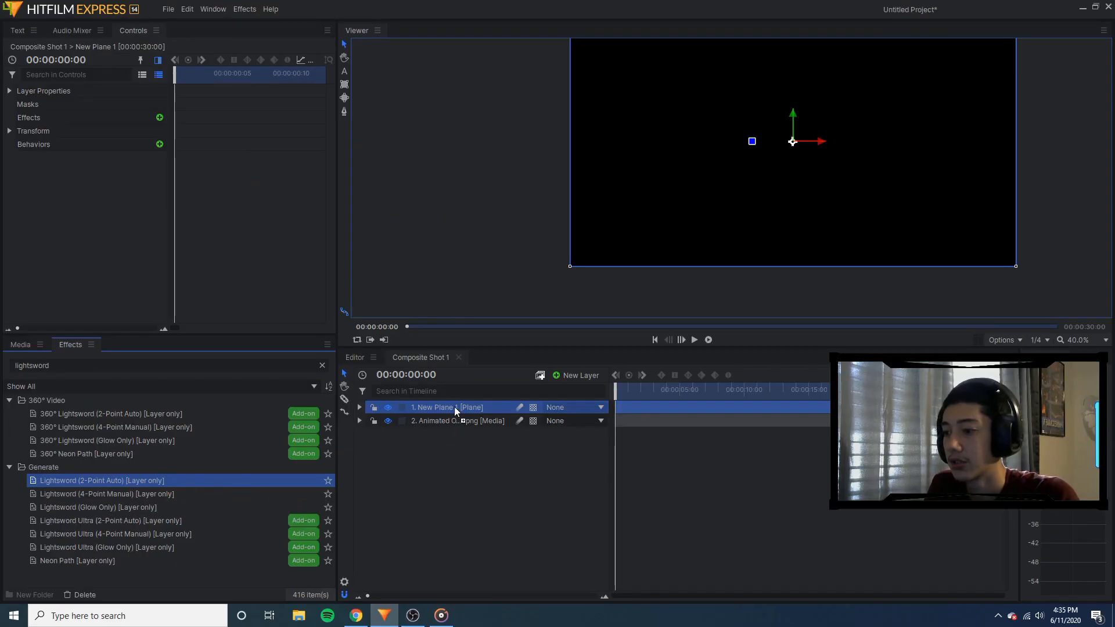
drag(454, 408, 455, 409)
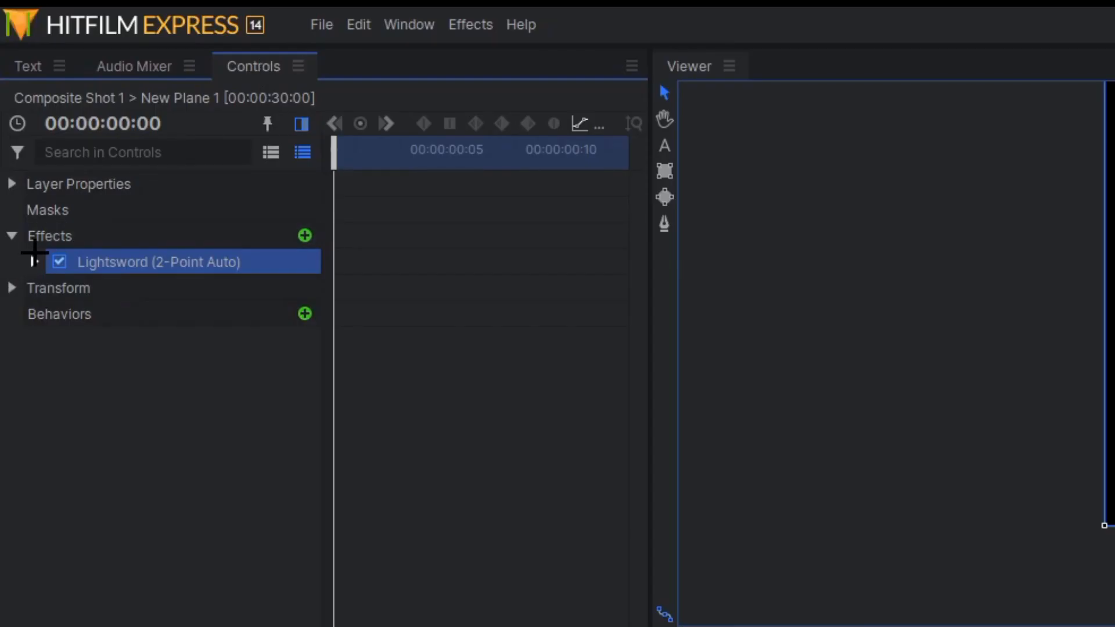
Set the Lightsword effect's Inner Glow width to 10 px
click(33, 260)
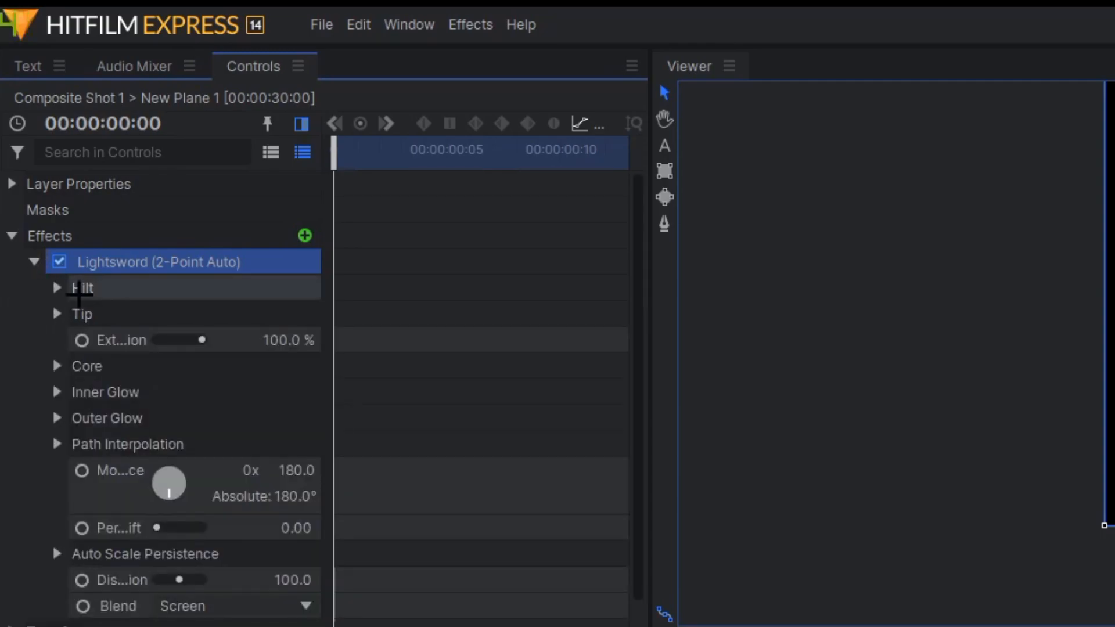
scroll(136, 402, down, 1)
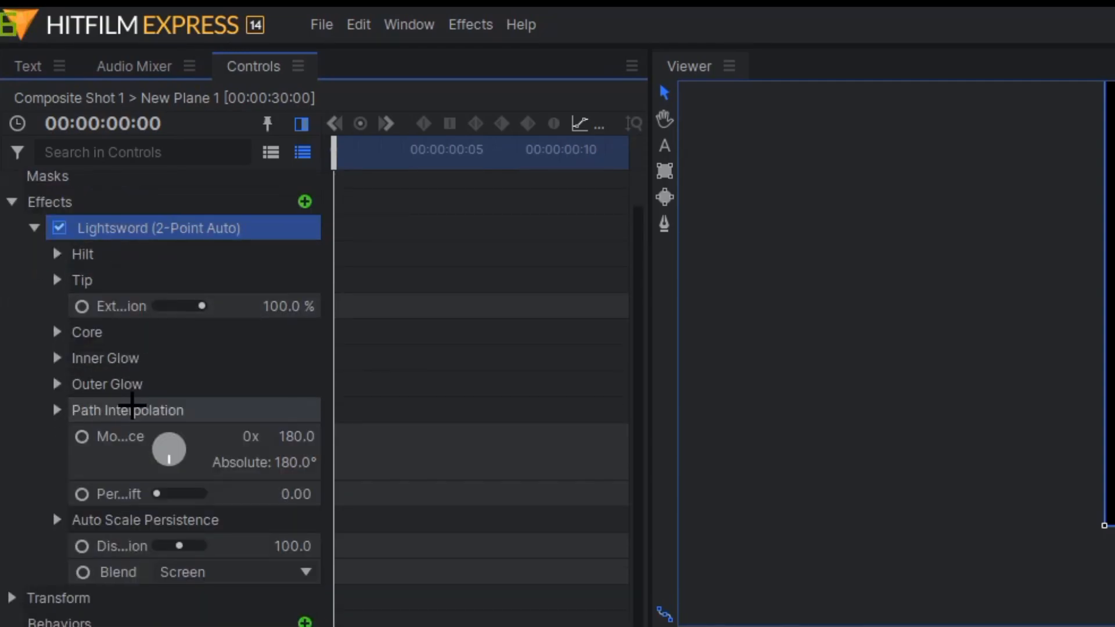
click(302, 124)
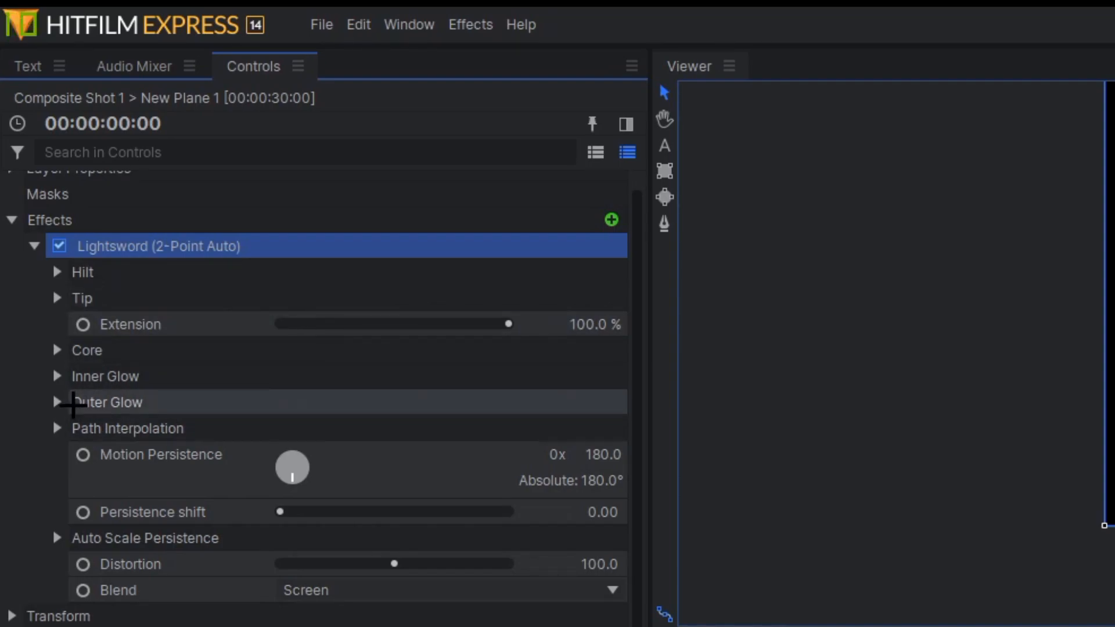
click(57, 350)
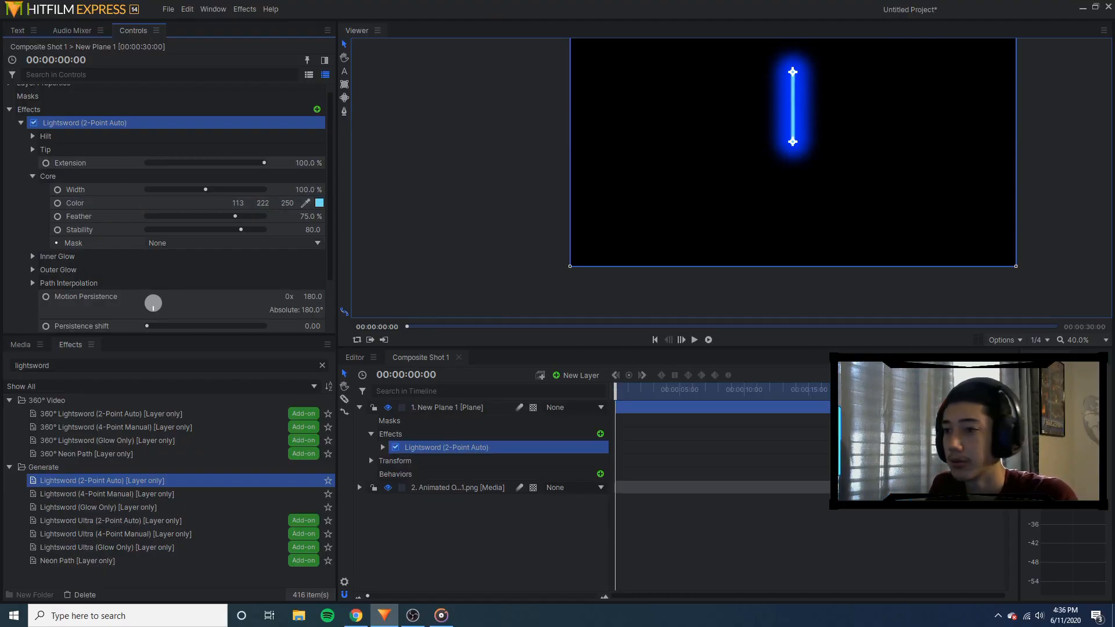
click(1077, 339)
click(1085, 533)
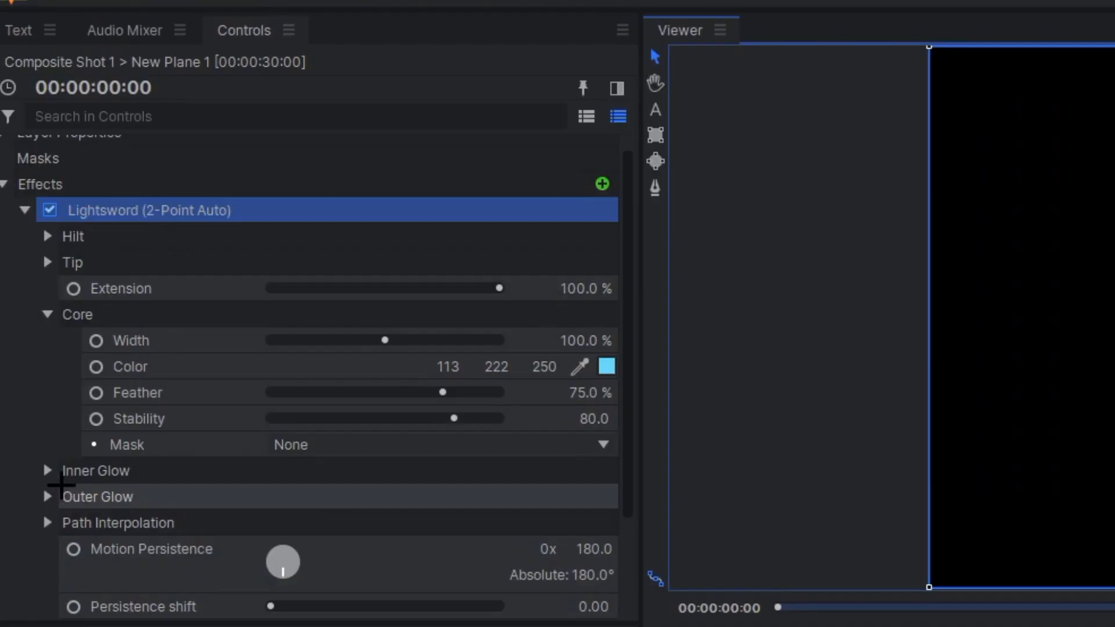
click(30, 256)
scroll(125, 255, down, 1)
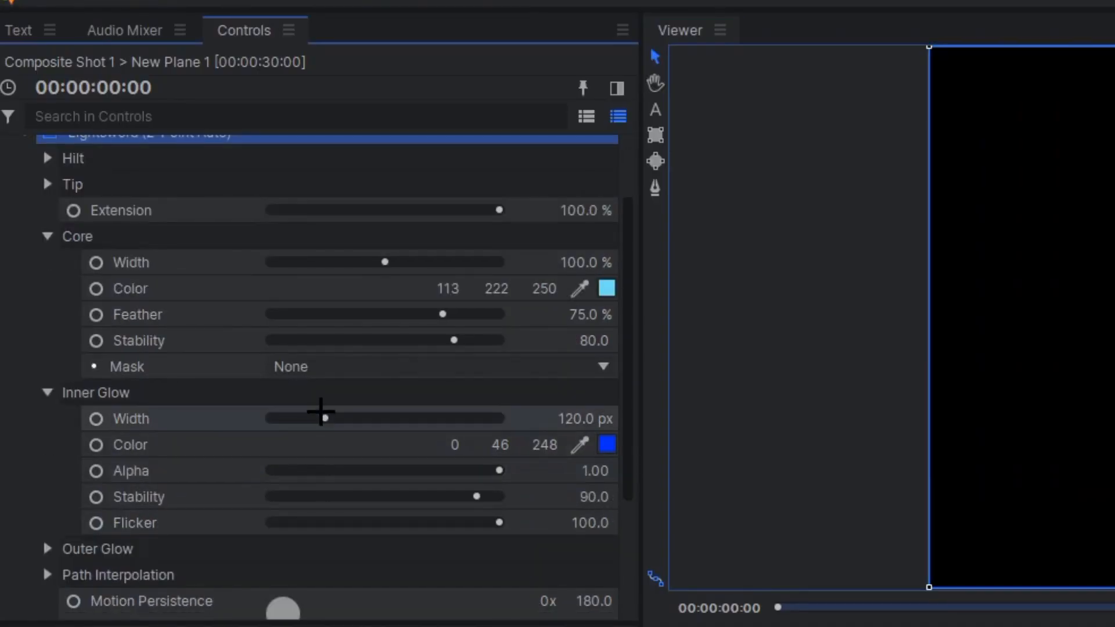
drag(321, 417, 272, 424)
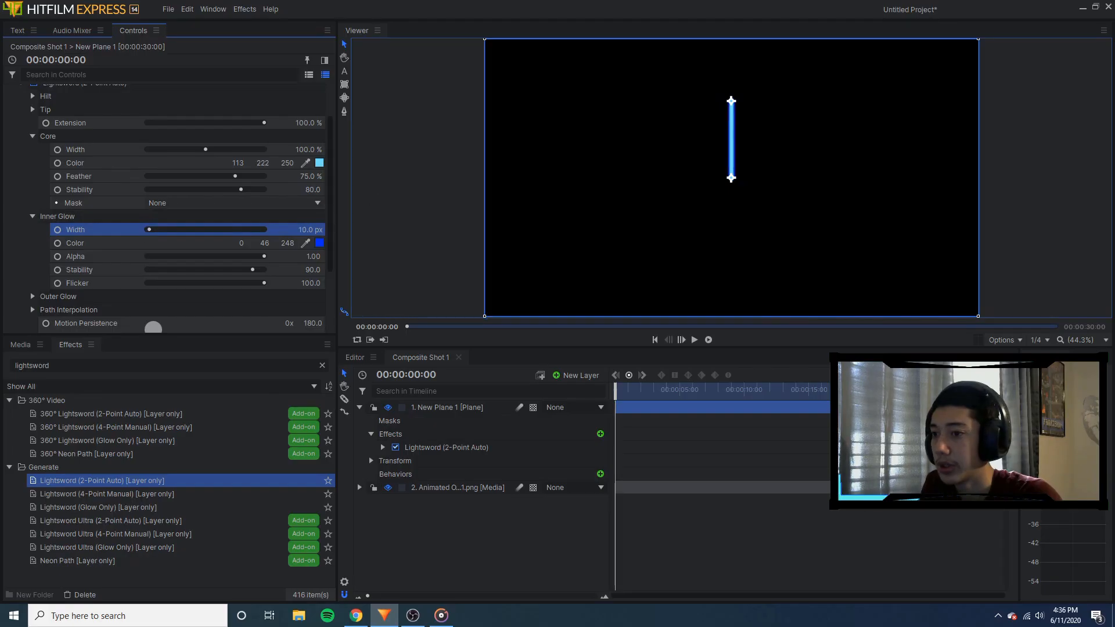
scroll(733, 113, up, 6)
scroll(779, 154, down, 6)
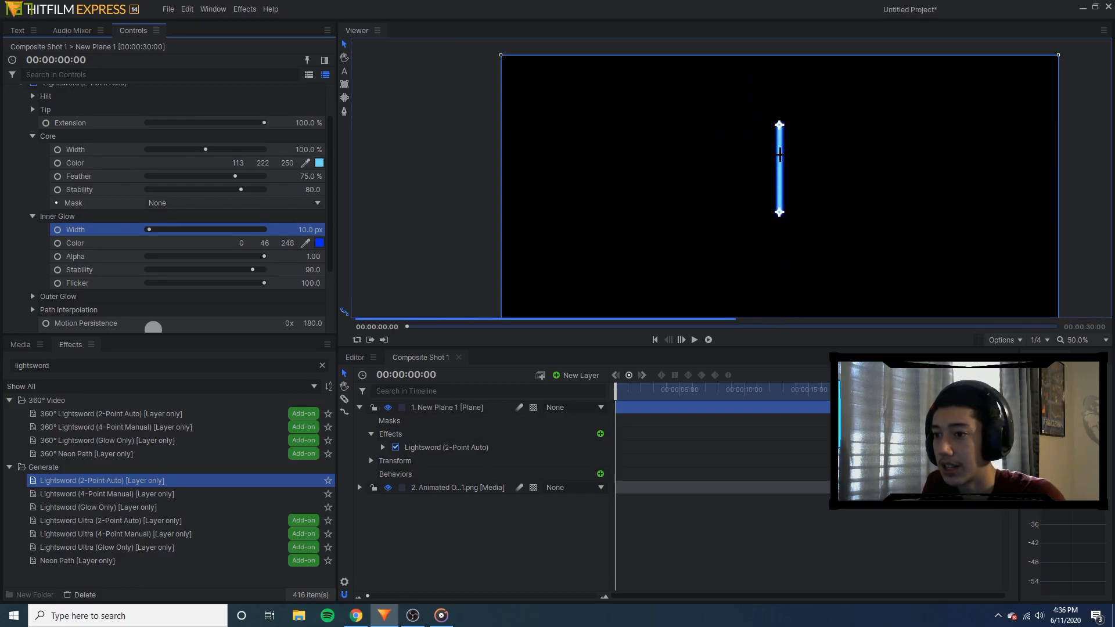
click(1106, 340)
click(1081, 531)
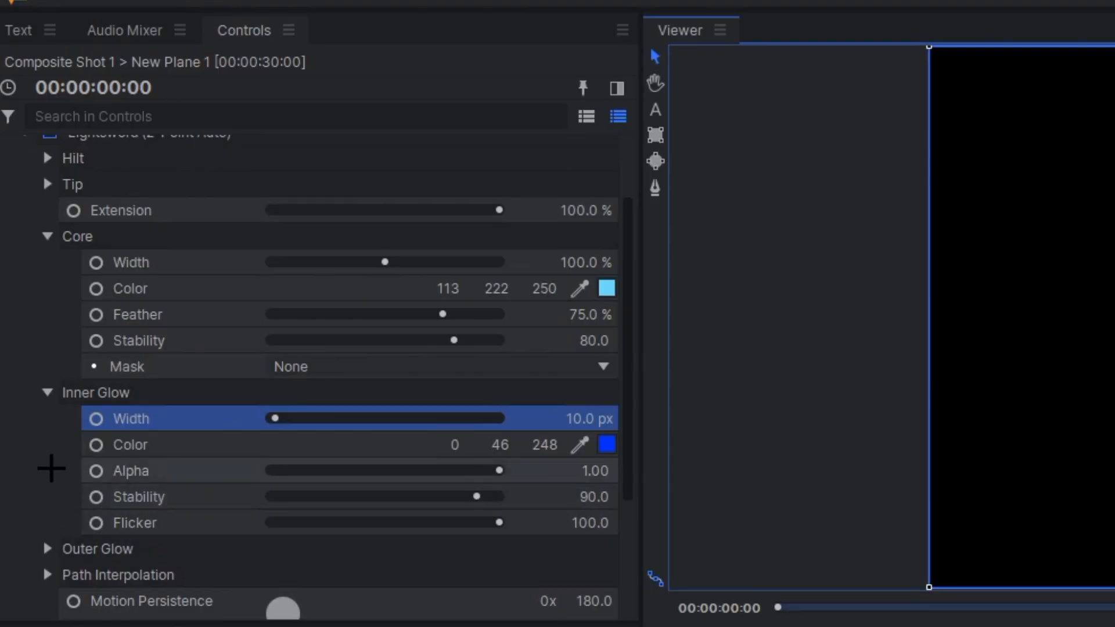
click(45, 392)
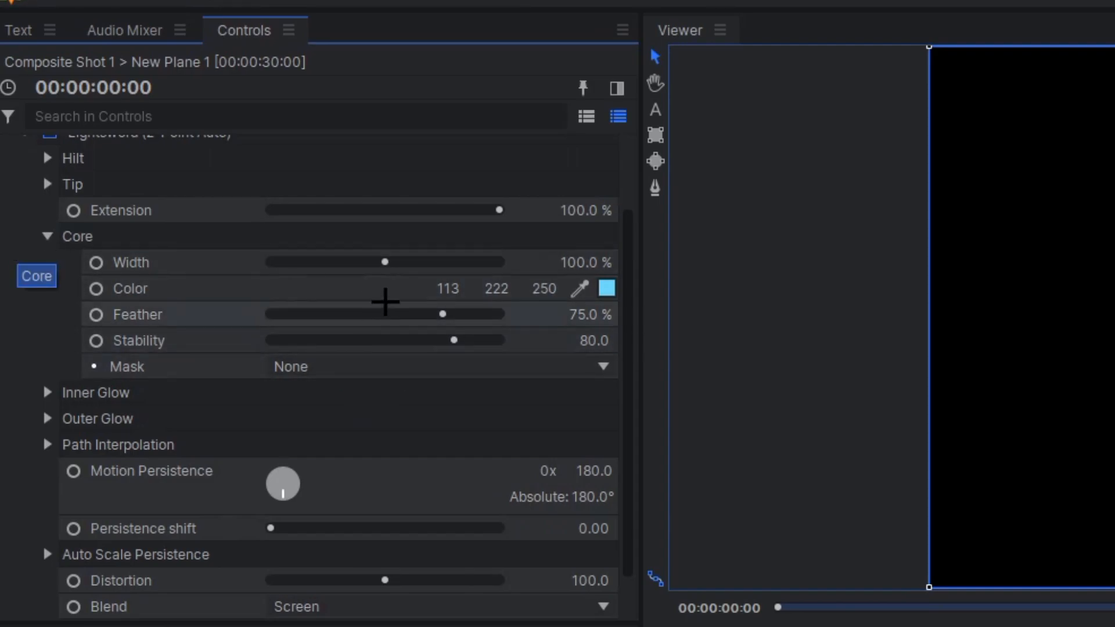
Reduce the Lightsword effect's Core width to 74%
drag(383, 262, 364, 262)
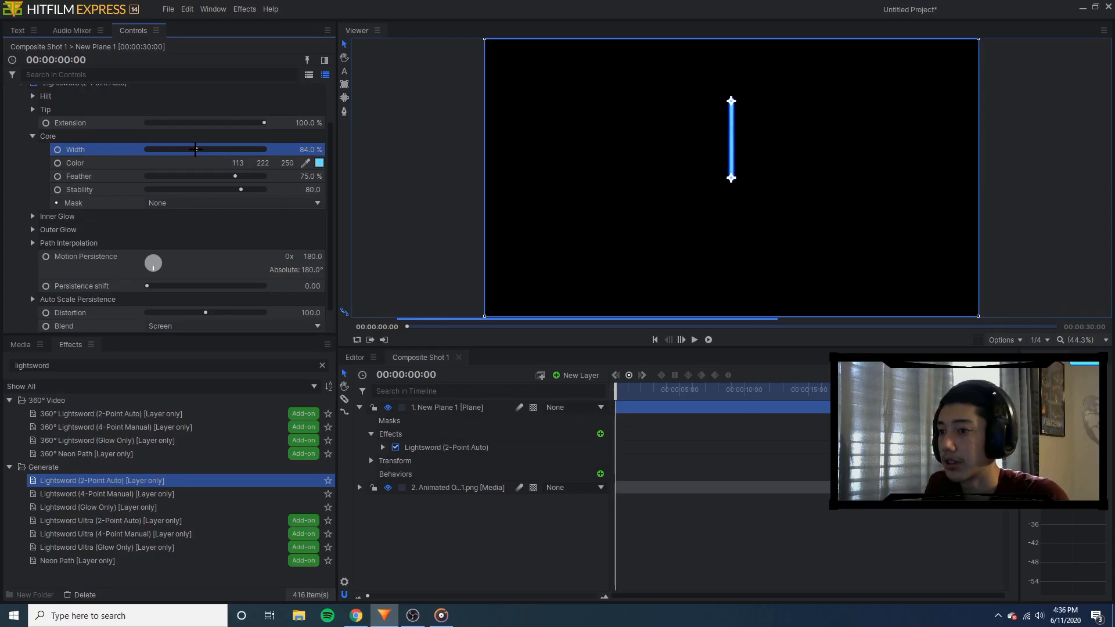
mouse_move(189, 149)
mouse_down()
mouse_move(298, 162)
mouse_move(188, 164)
mouse_up()
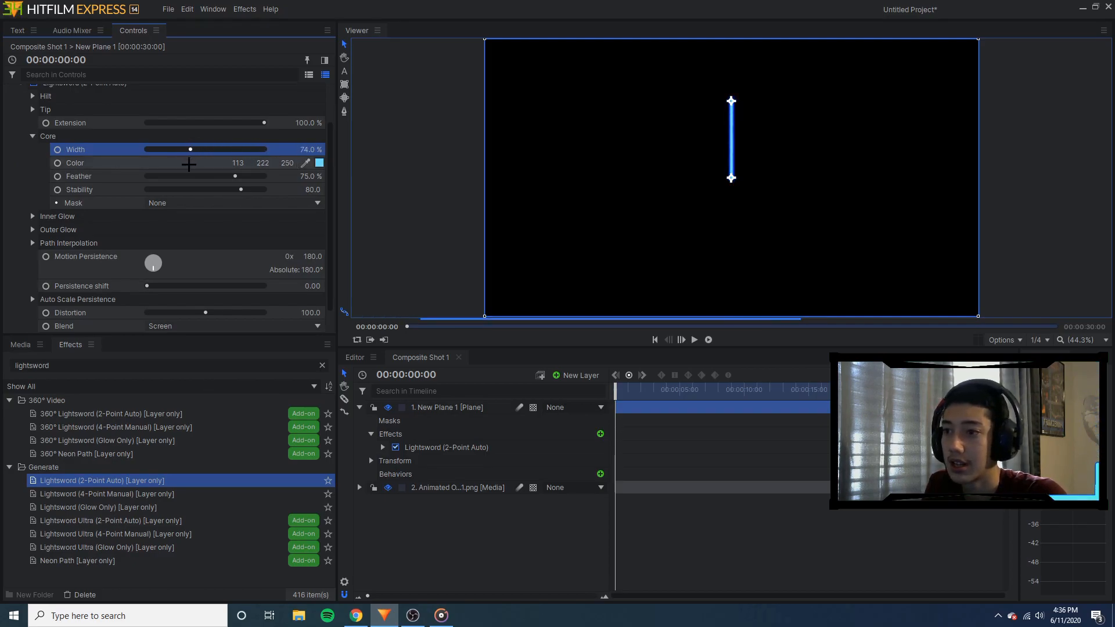
click(33, 136)
Set the Lightsword Tip's vertical position to 0 and its width to 0 px
click(33, 149)
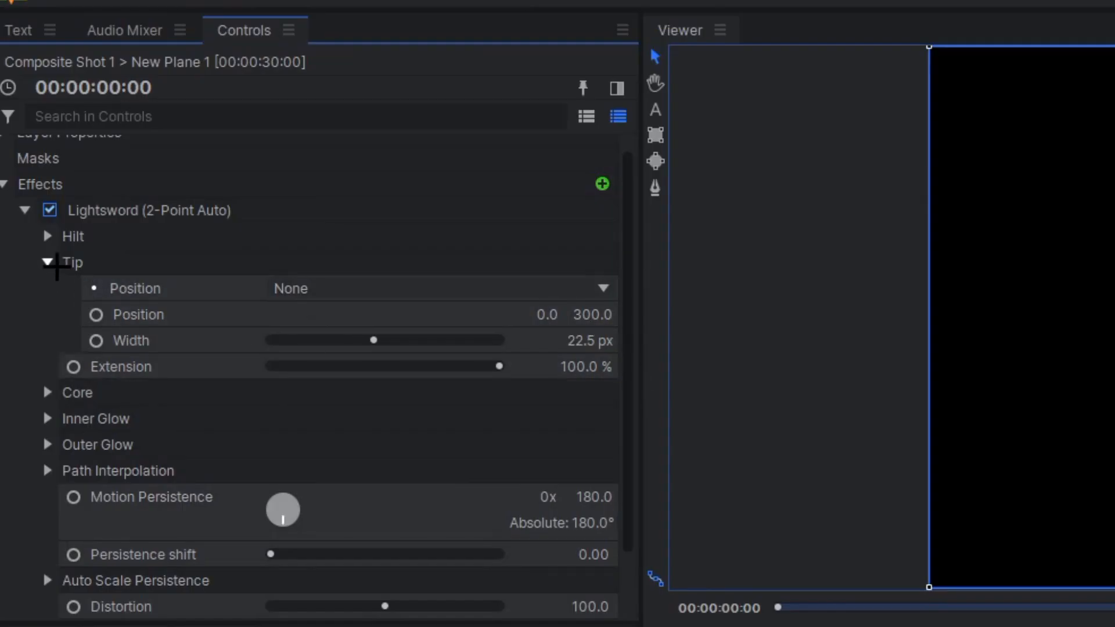
click(600, 312)
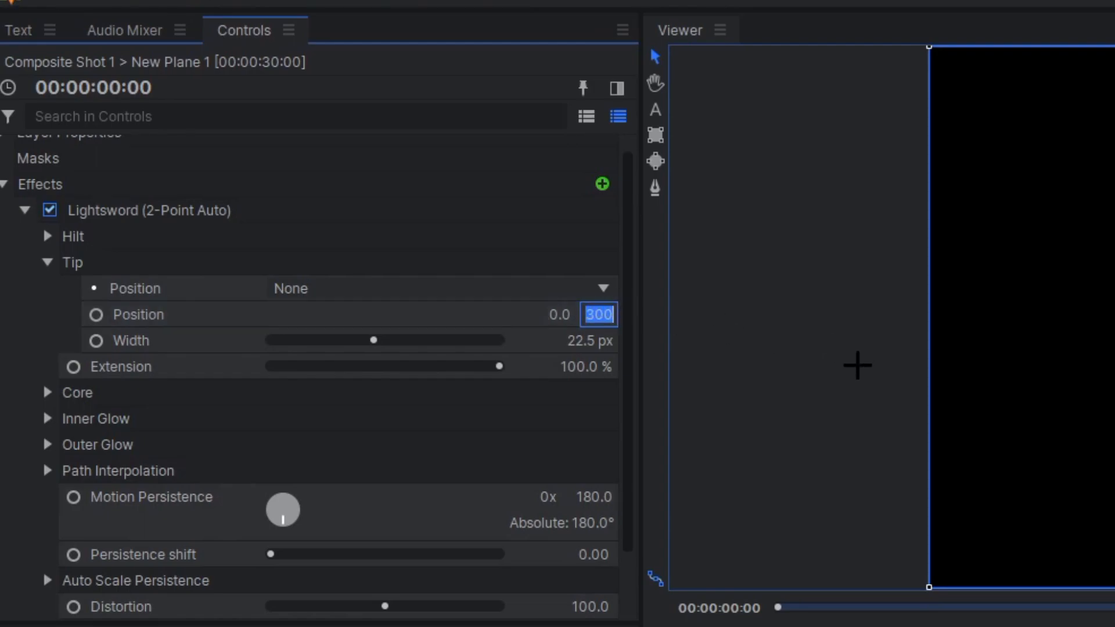
text(0)
key(Return)
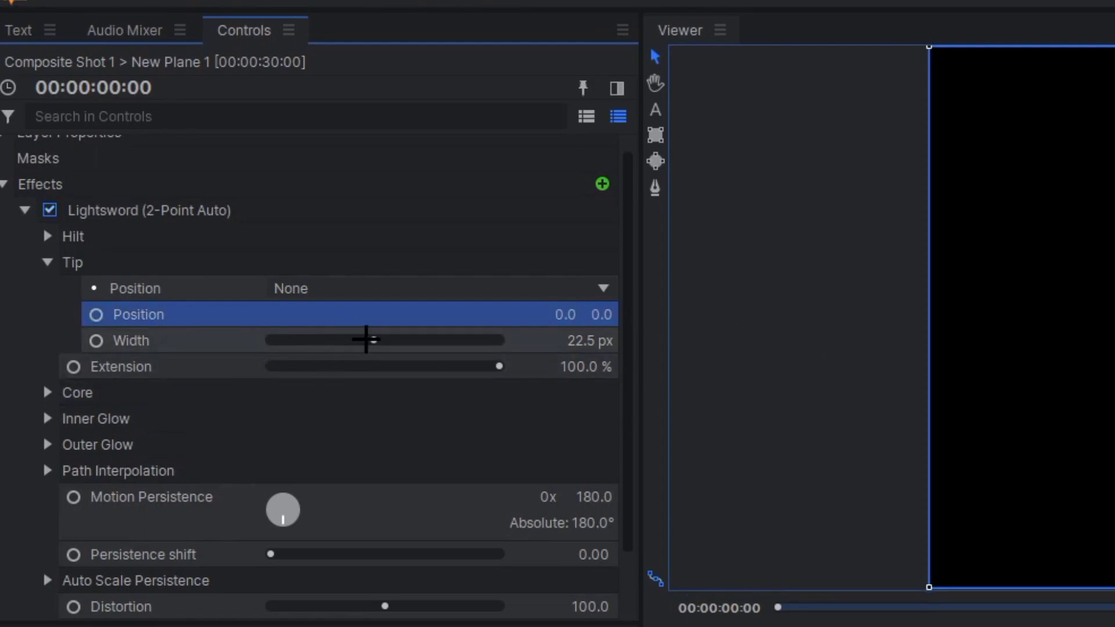
drag(366, 339, 155, 331)
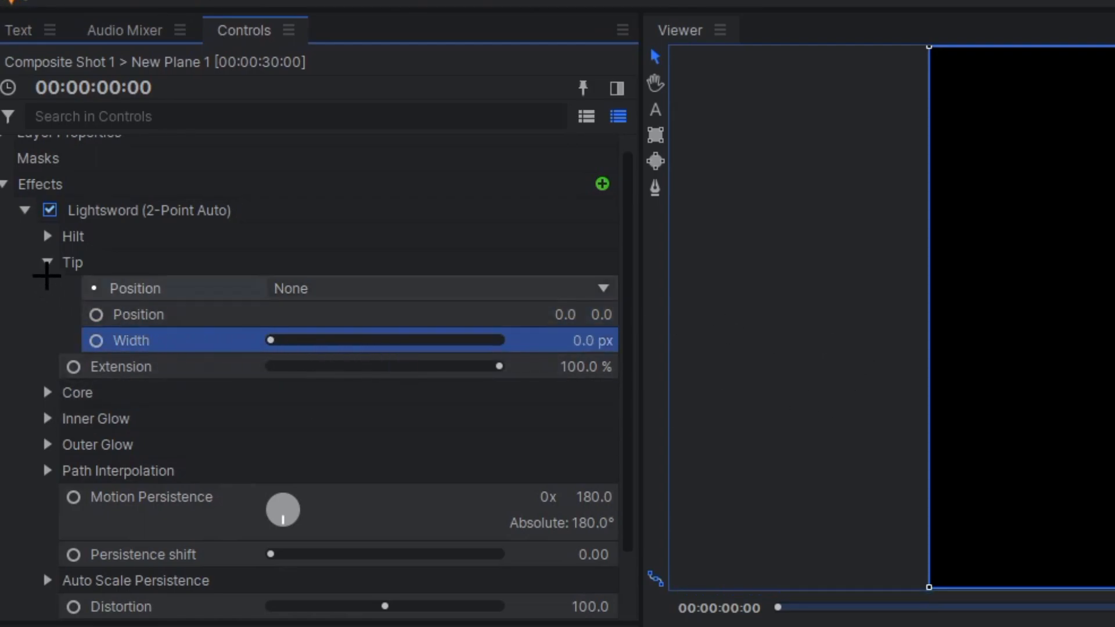
click(47, 270)
click(47, 236)
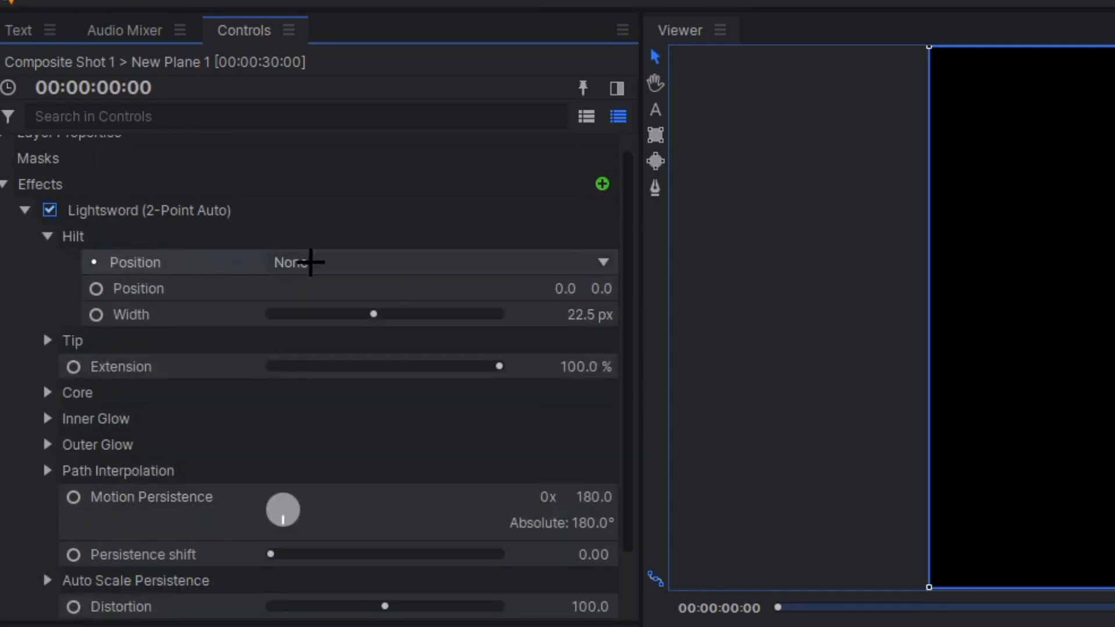
click(151, 232)
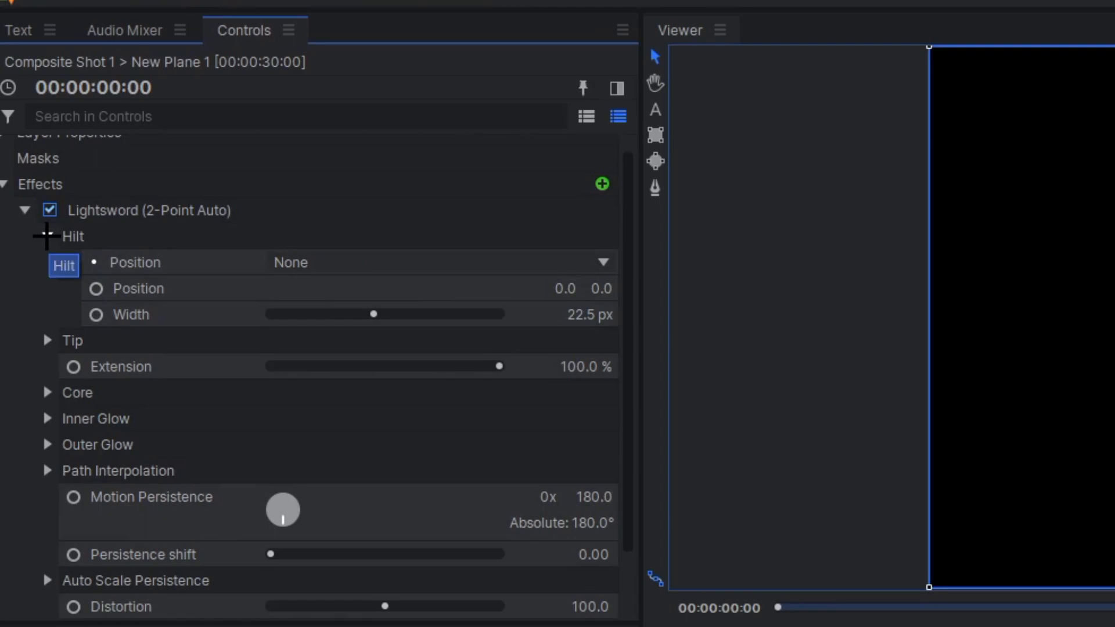
click(47, 236)
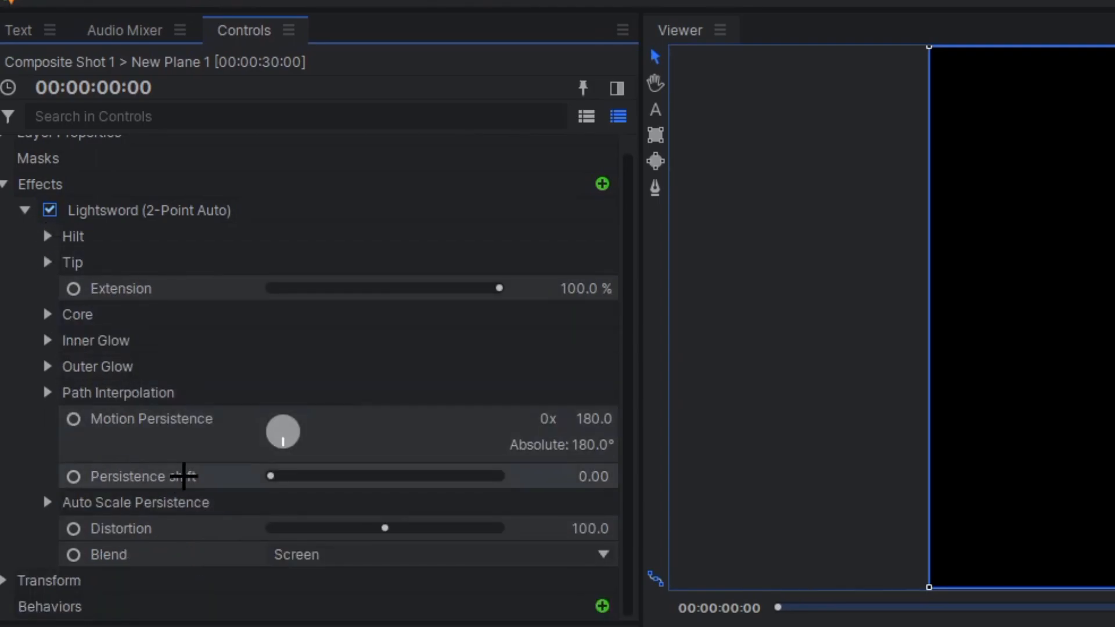
Set the Lightsword's Motion Persistence to 8x 180.0 and turn off Auto Scale under Auto Scale Persistence
mouse_move(544, 424)
mouse_down()
mouse_move(580, 425)
mouse_move(545, 425)
mouse_up()
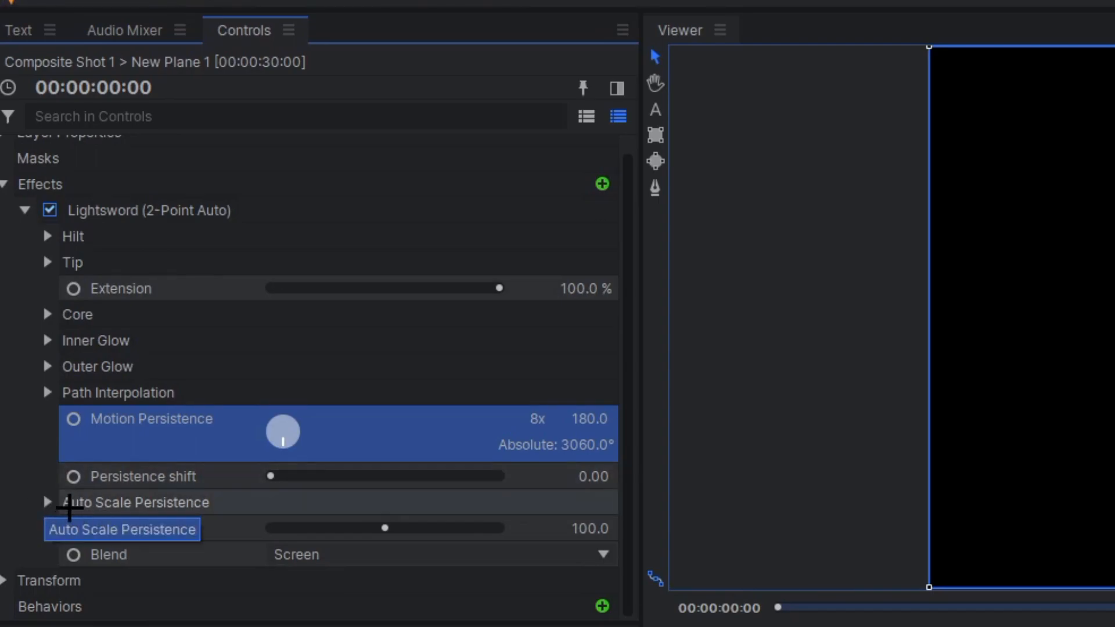
click(43, 501)
scroll(220, 520, down, 2)
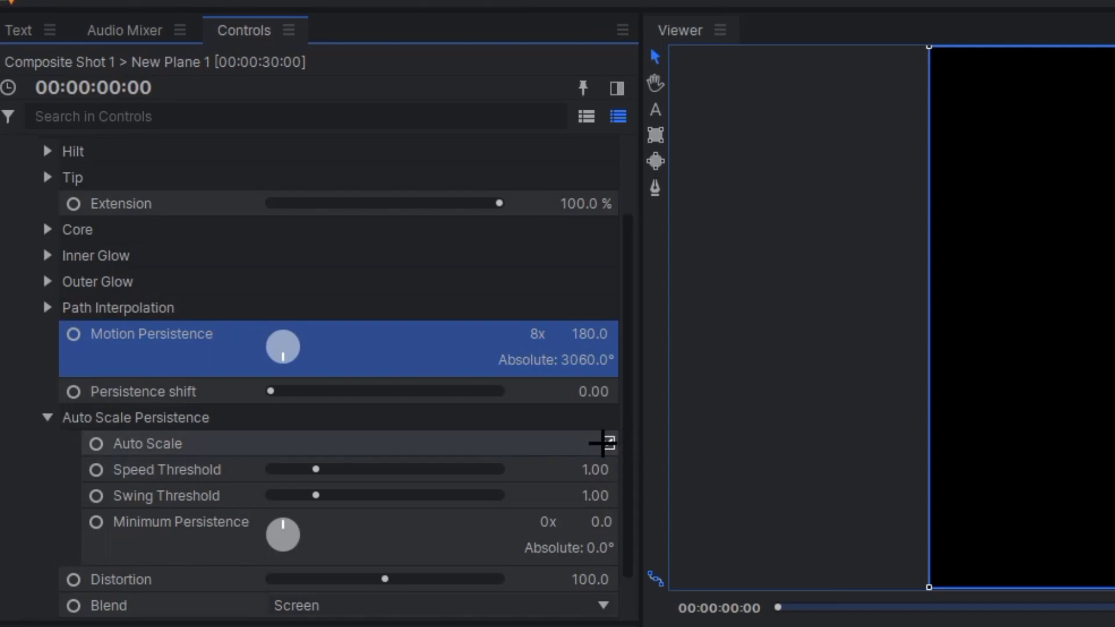
click(608, 443)
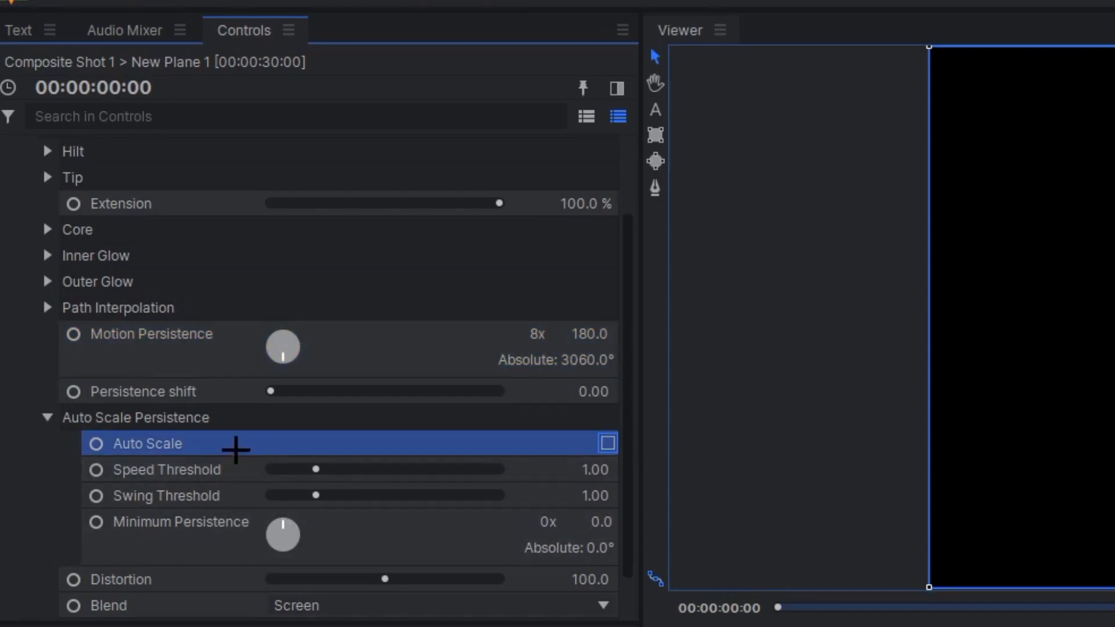
Set the Lightsword effect's Distortion to 0
scroll(238, 485, down, 1)
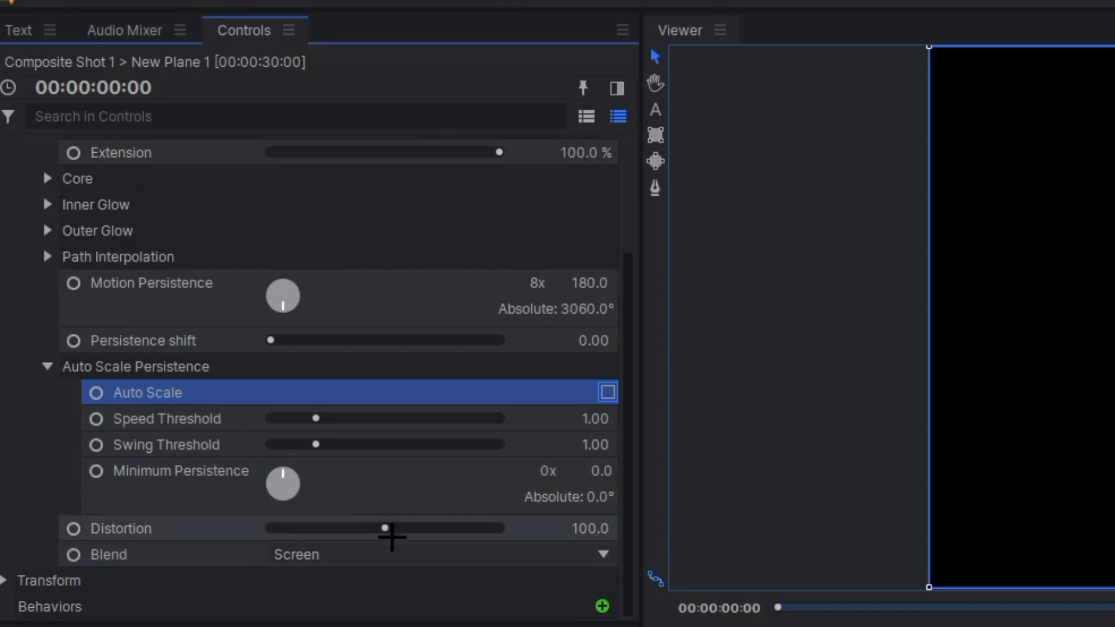
drag(371, 528, 157, 537)
scroll(157, 537, up, 3)
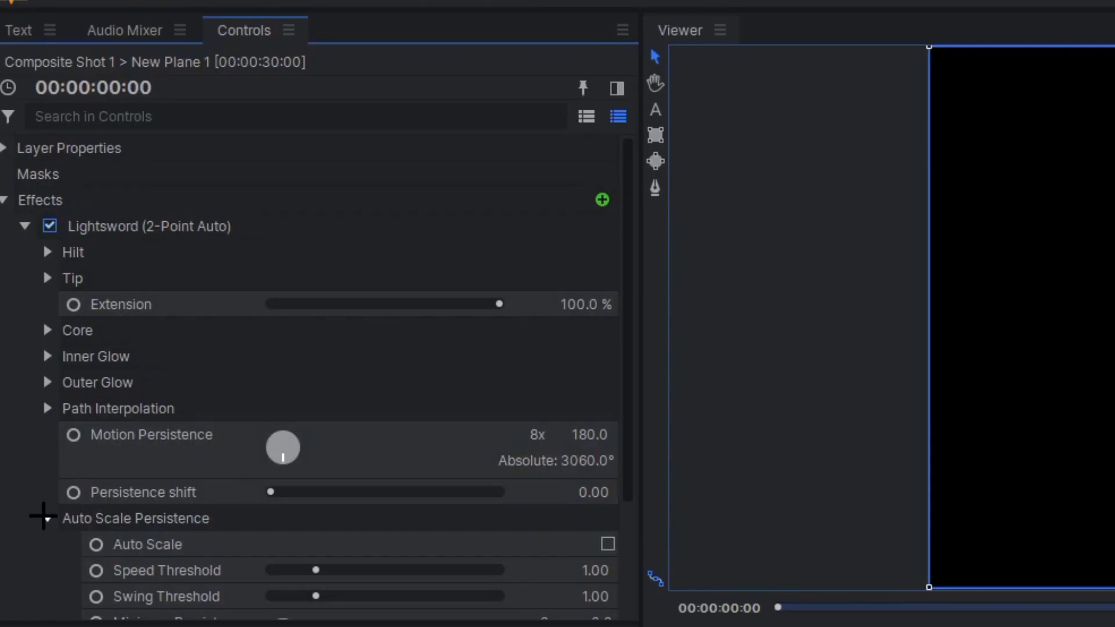
click(33, 280)
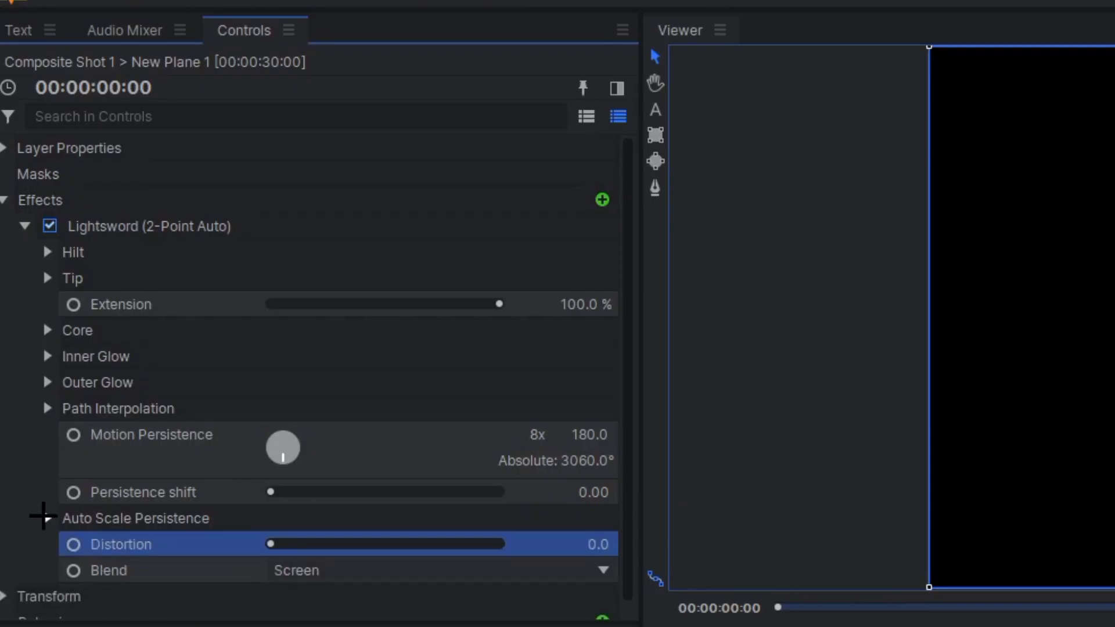
Set the Lightsword effect's Blend to None and deselect the plane layer
scroll(35, 284, down, 1)
click(308, 555)
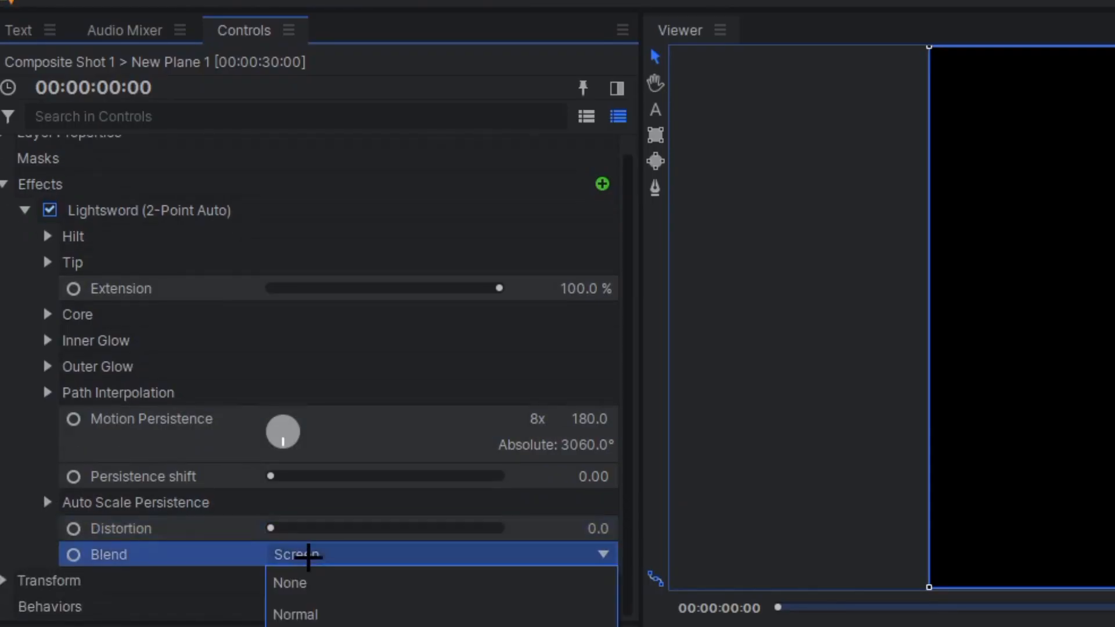
click(317, 582)
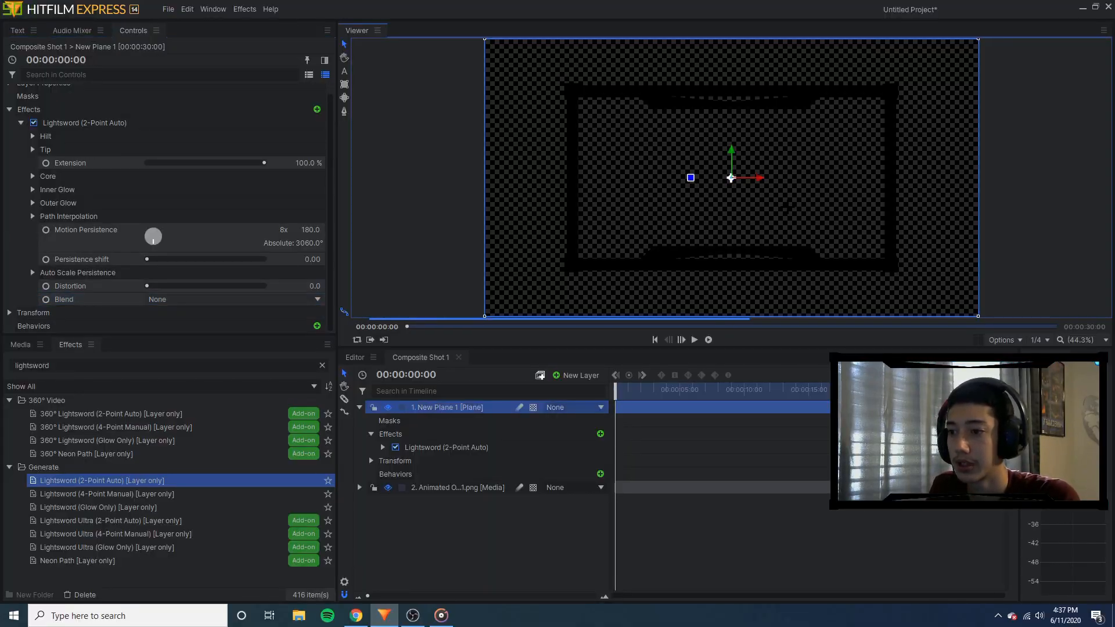
click(1016, 200)
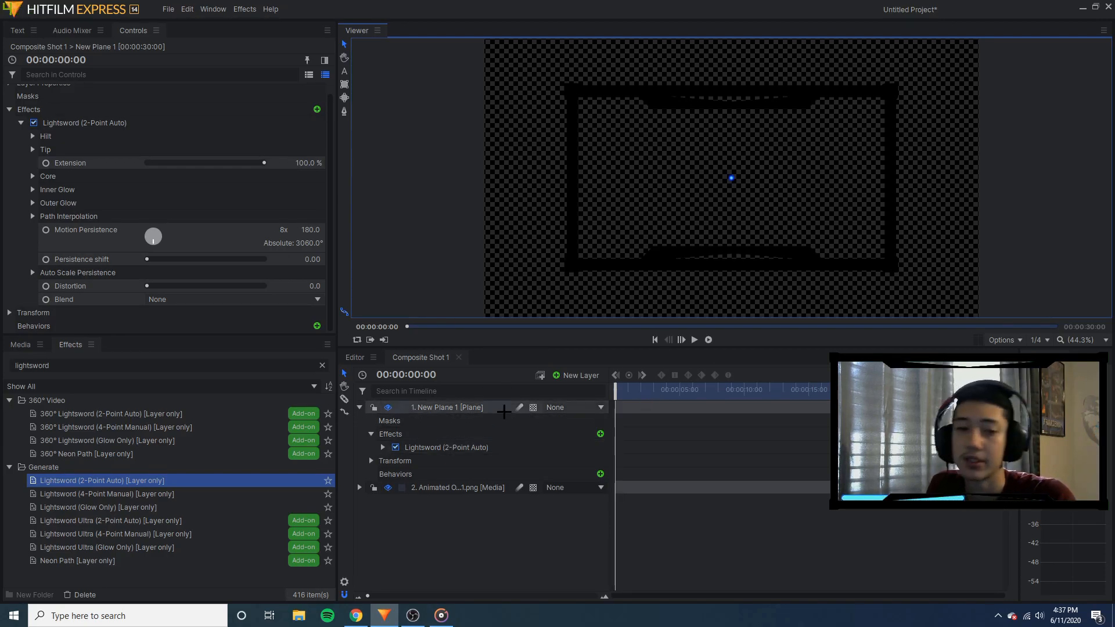
Add a new point layer to the composite shot and rename it "Drawing Point"
click(576, 374)
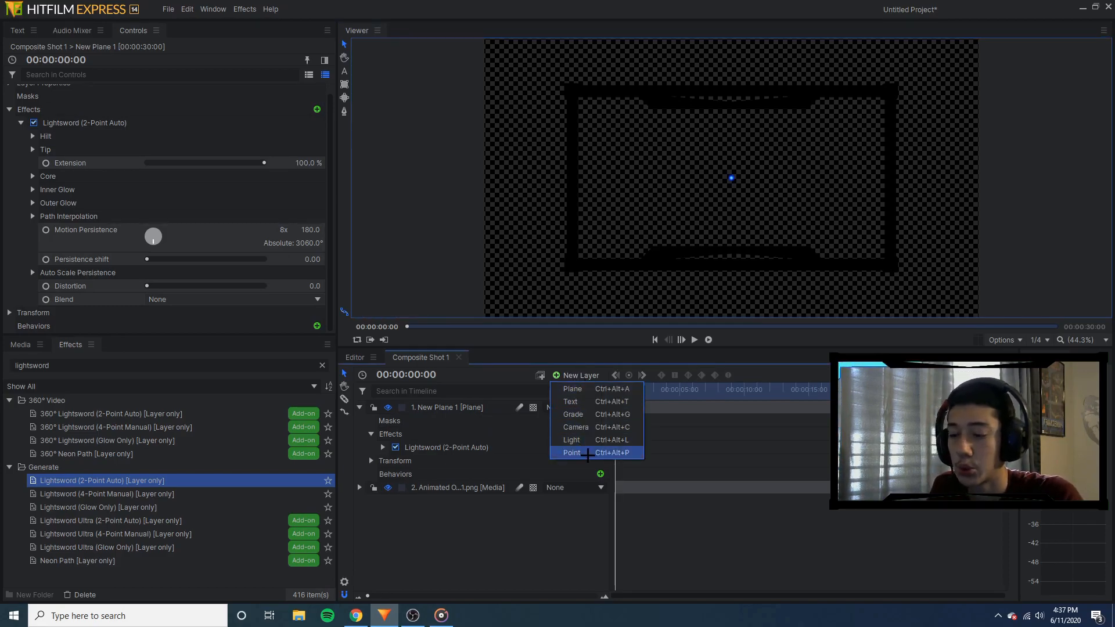
click(587, 453)
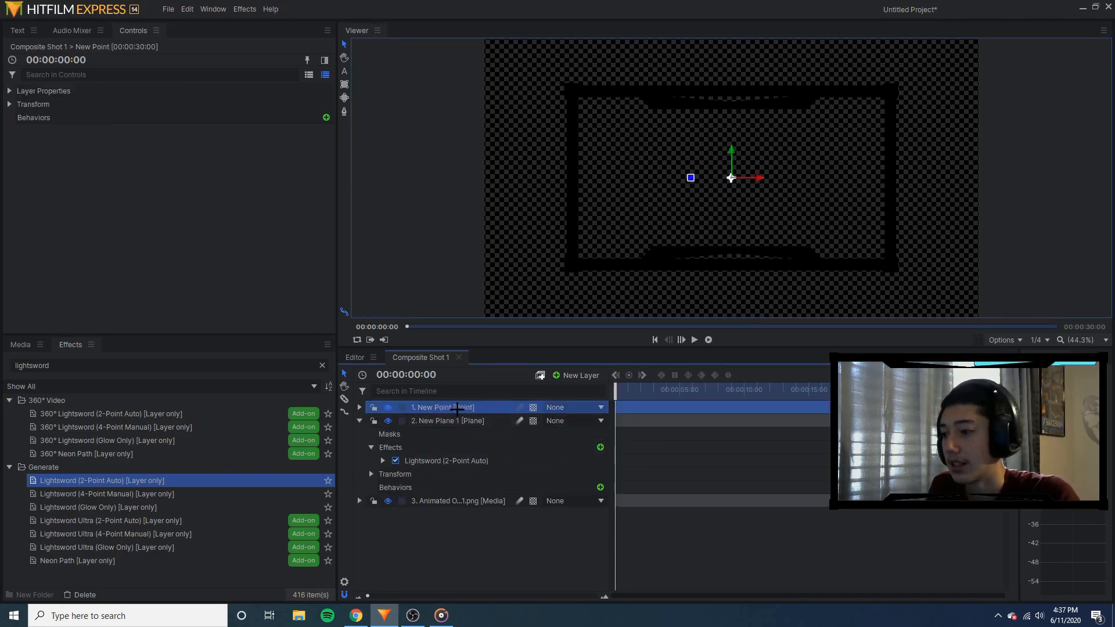
right_click(455, 409)
click(478, 386)
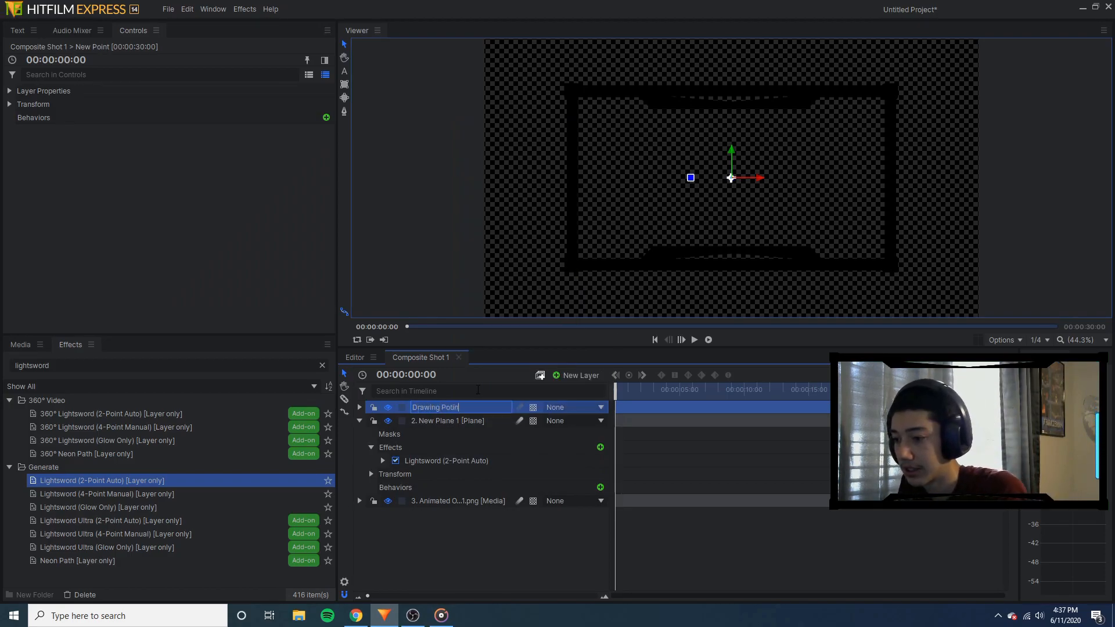
text(Drawing Point)
key(Return)
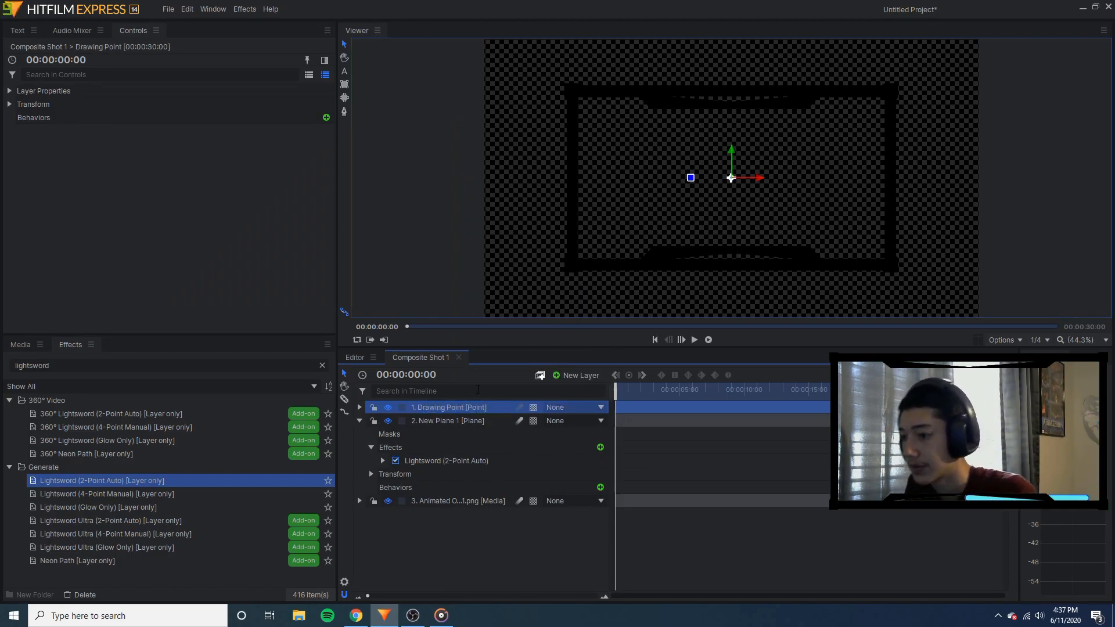
Expand the Drawing Point's transform properties and link the Tip and Hilt positions of New Plane 1's Lightsword to the Drawing Point layer
click(359, 420)
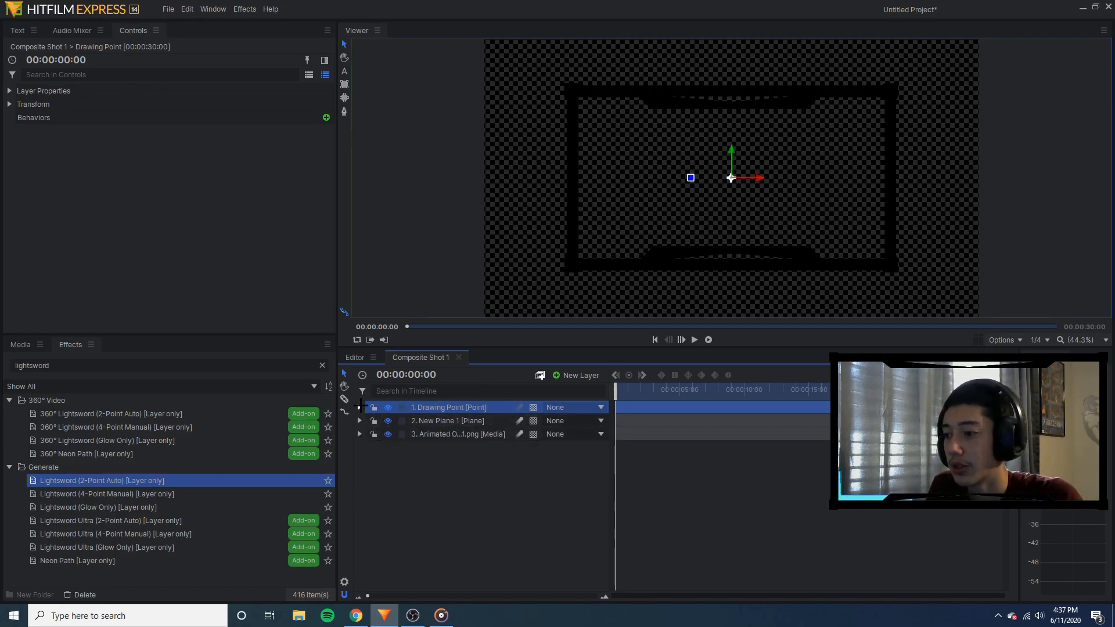
click(360, 407)
click(371, 419)
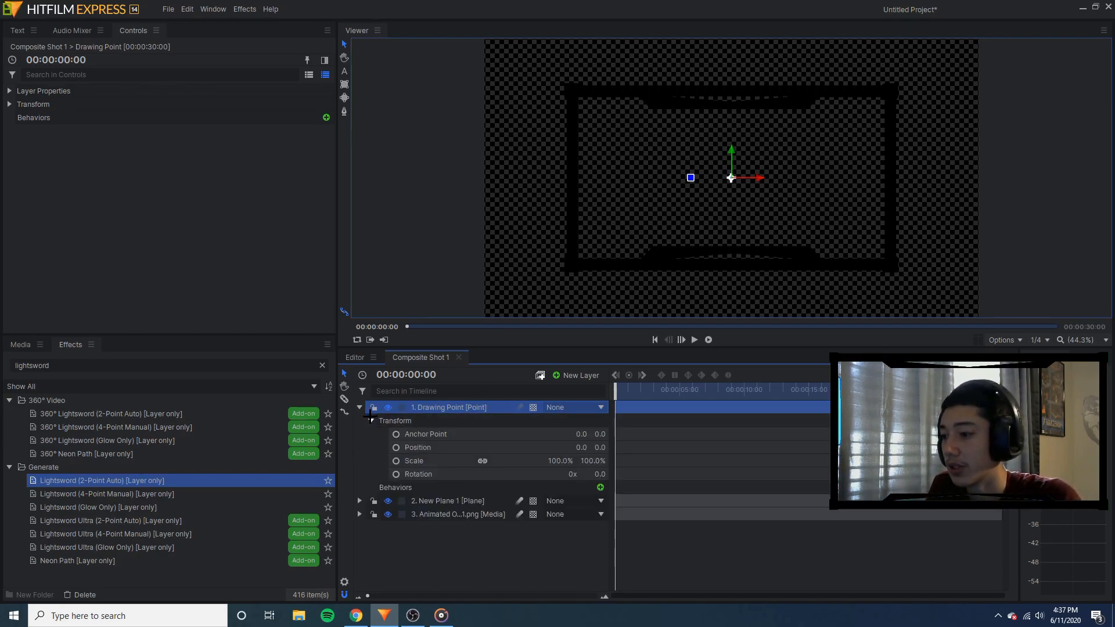
drag(512, 503, 511, 503)
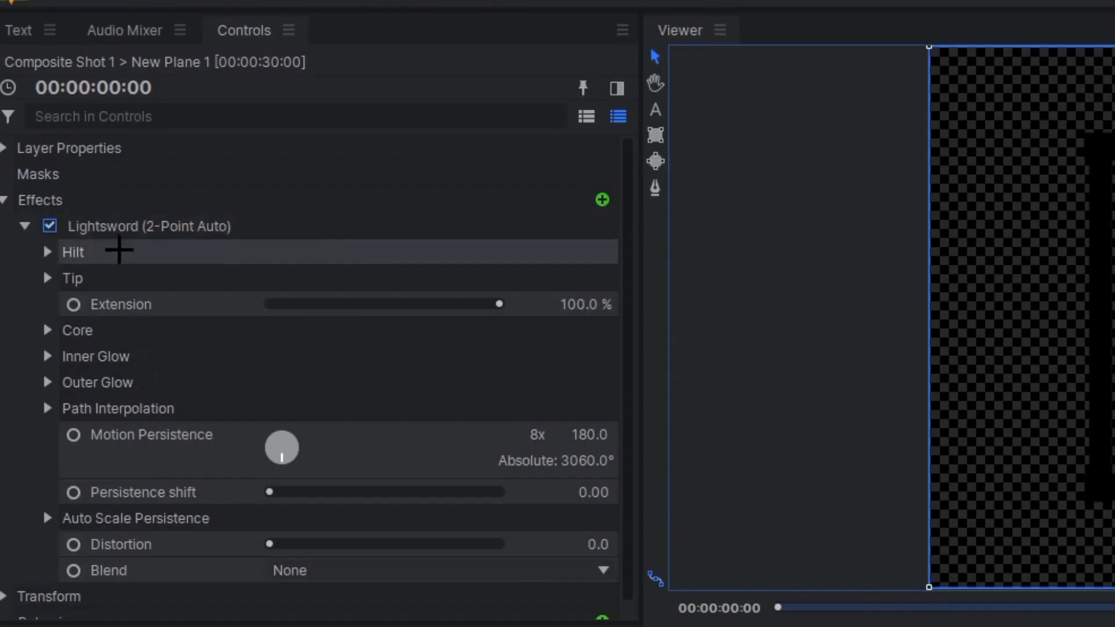
click(44, 278)
click(318, 302)
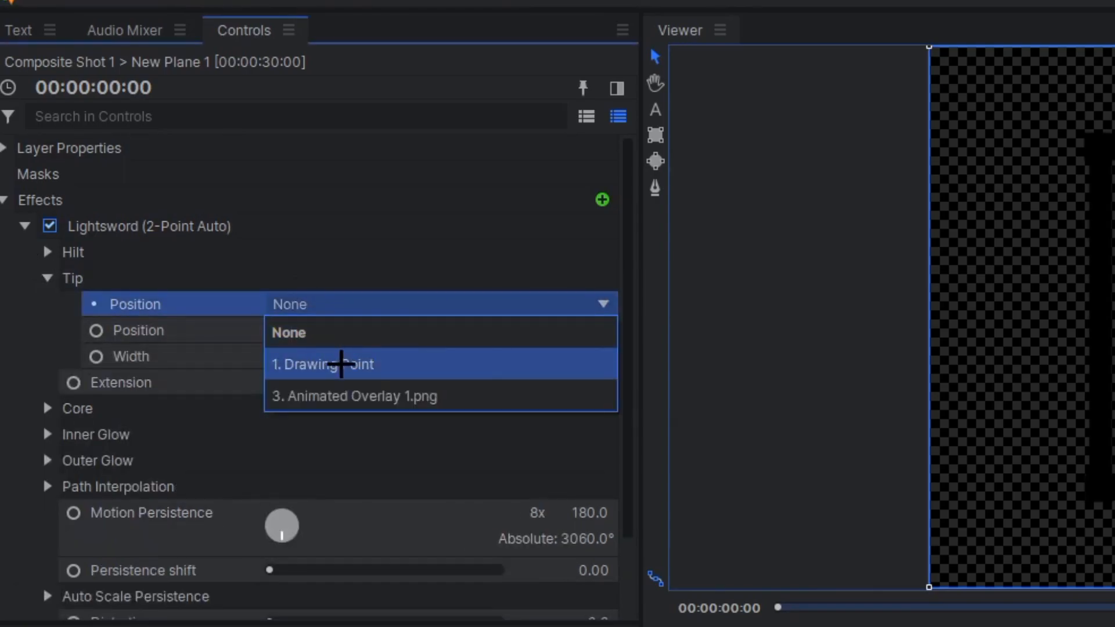
click(345, 364)
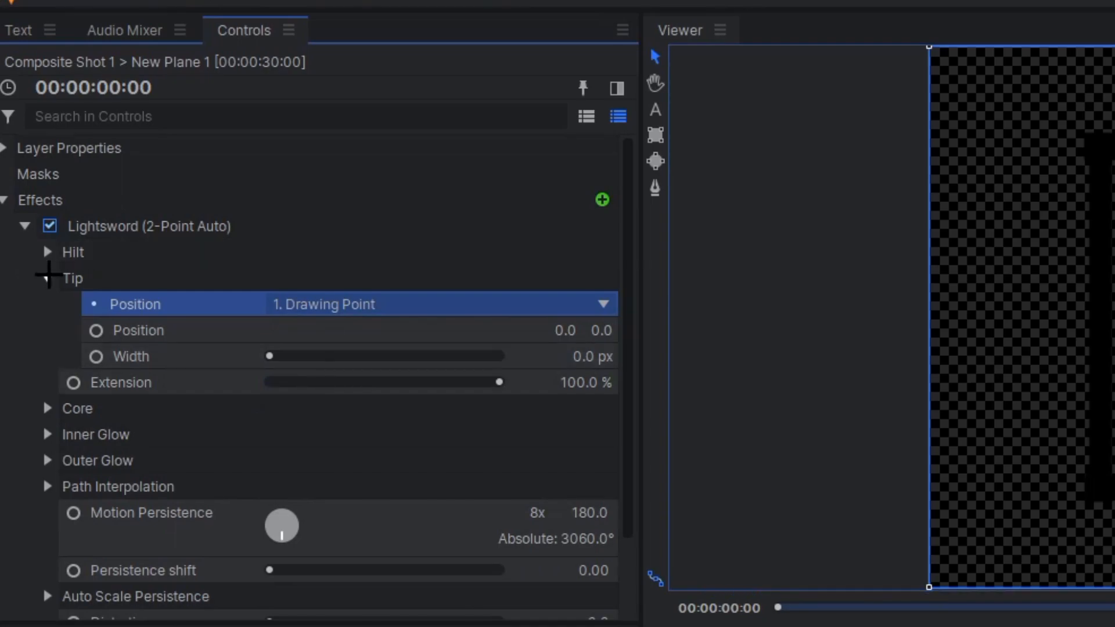
click(44, 251)
click(311, 276)
click(346, 332)
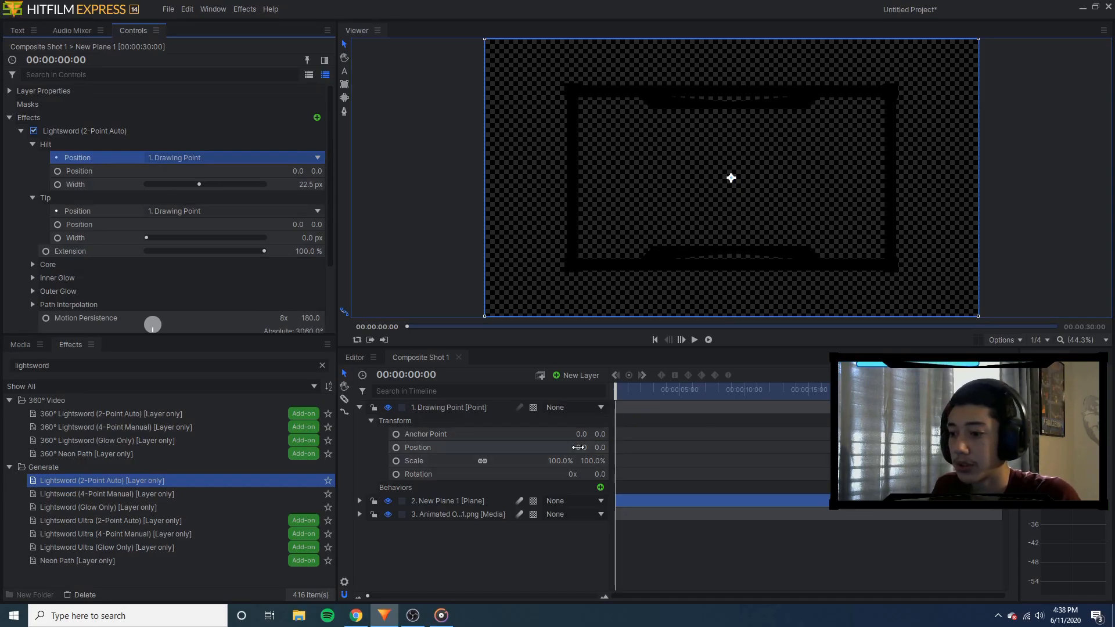
Move the Drawing Point up to the frame's upper edge, at position 199, 317
drag(581, 447, 582, 448)
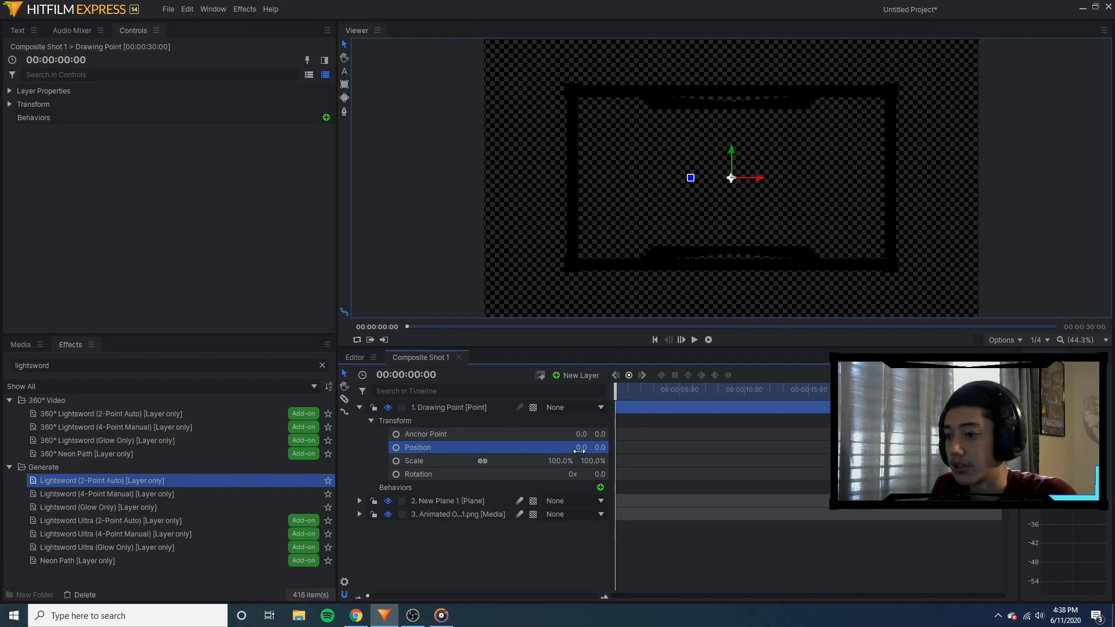
mouse_move(581, 447)
mouse_down()
mouse_move(732, 447)
mouse_move(717, 447)
mouse_up()
drag(600, 447, 673, 447)
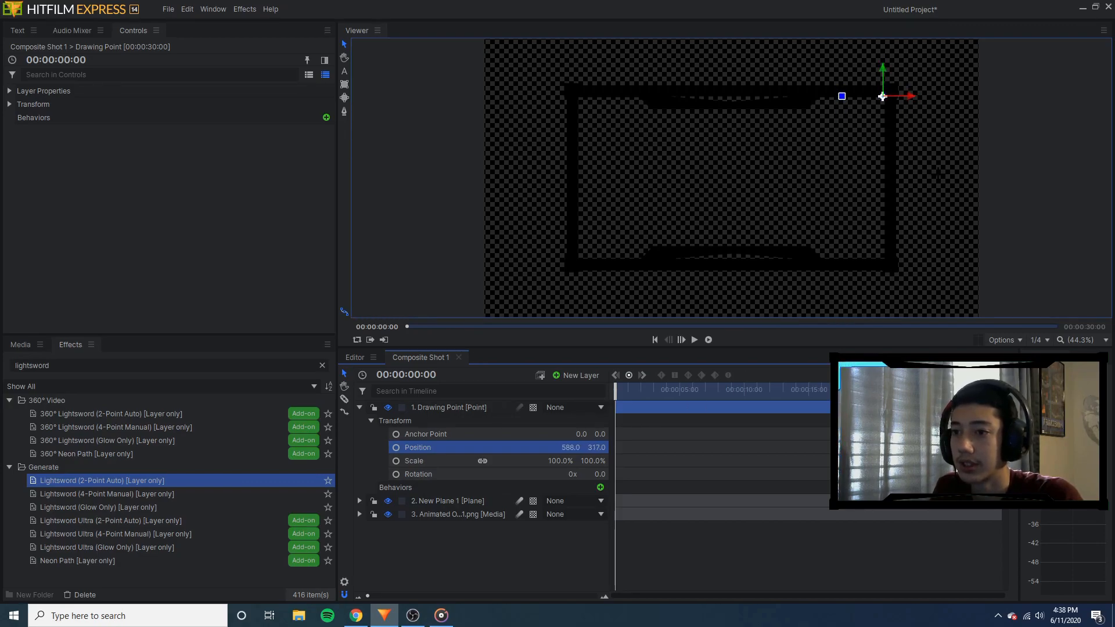
scroll(911, 87, up, 5)
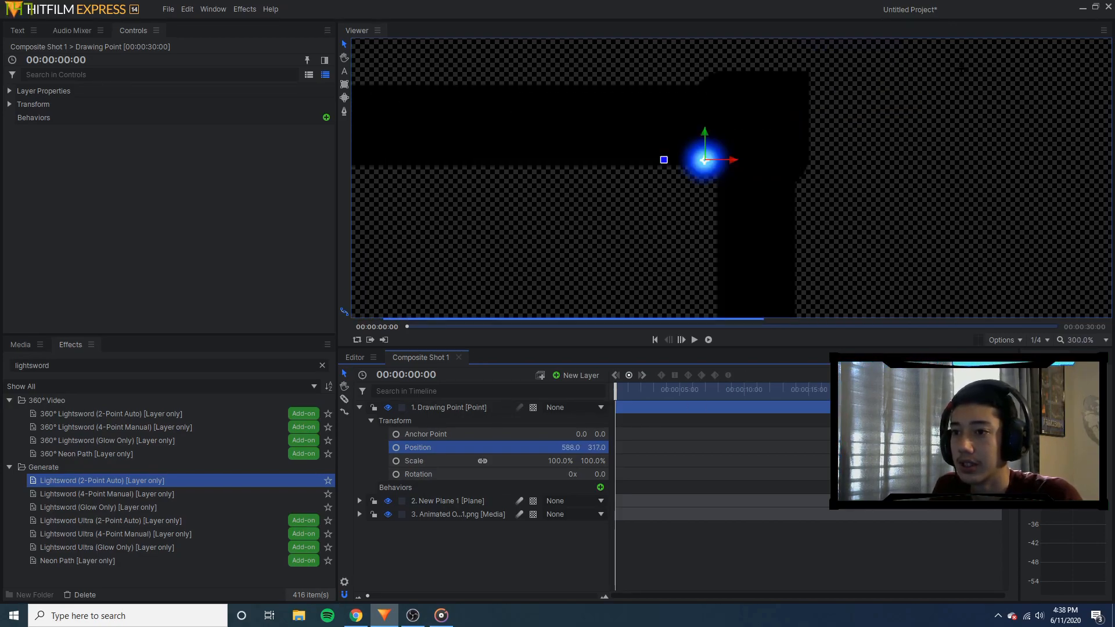
scroll(694, 198, down, 5)
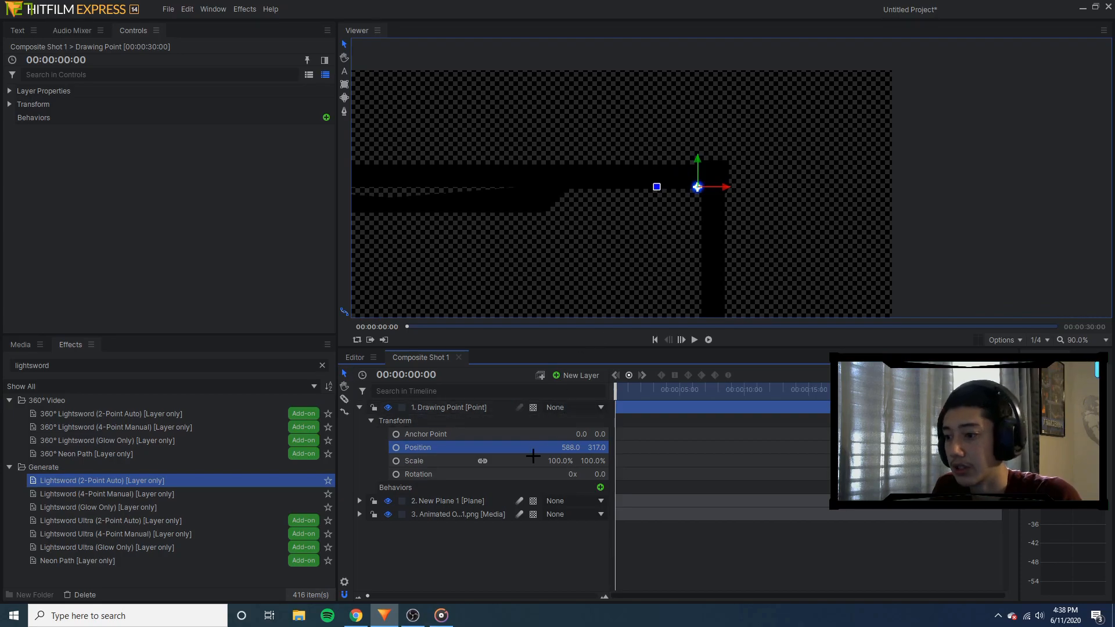
drag(578, 447, 574, 447)
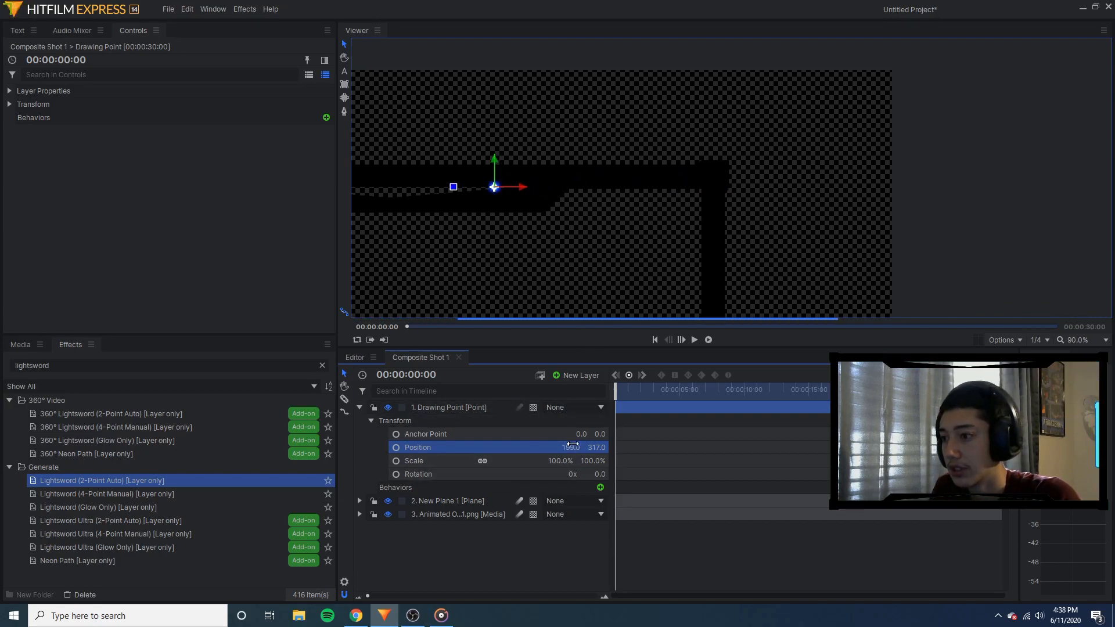
Reorder the layers so New Plane 1 sits beneath the animated overlay image and Drawing Point stays on top
click(432, 407)
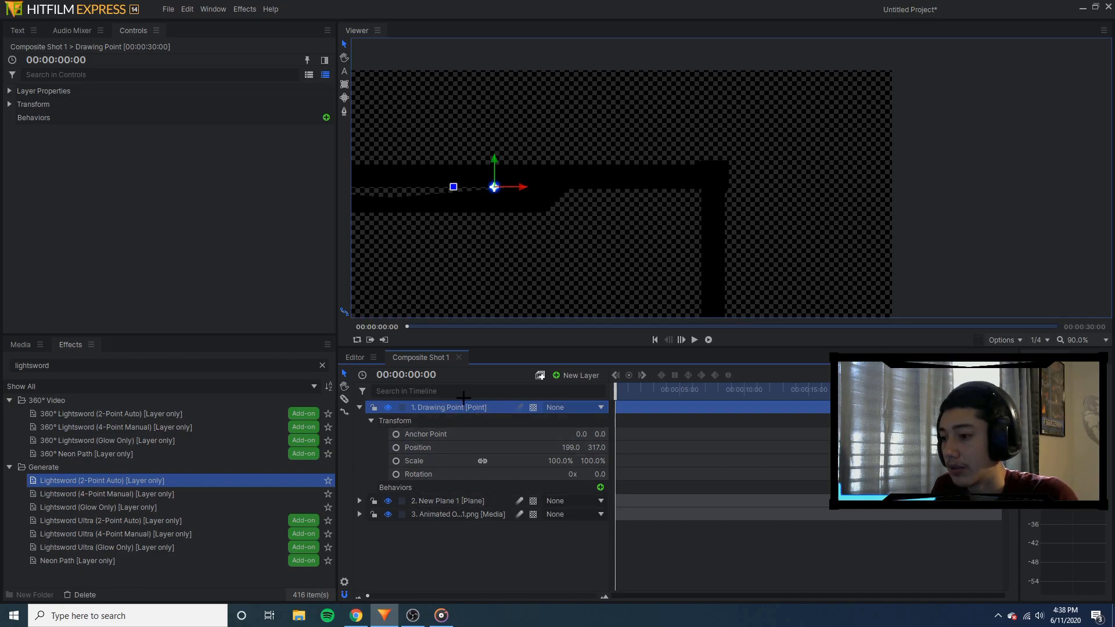
drag(457, 403, 464, 515)
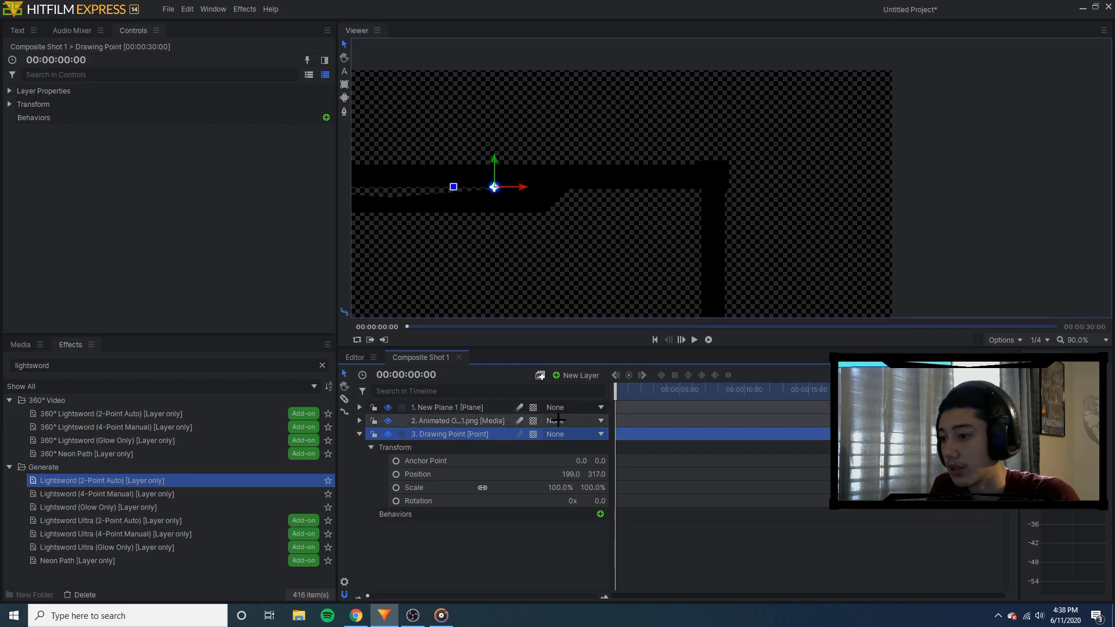
drag(442, 413, 445, 403)
drag(444, 500, 444, 522)
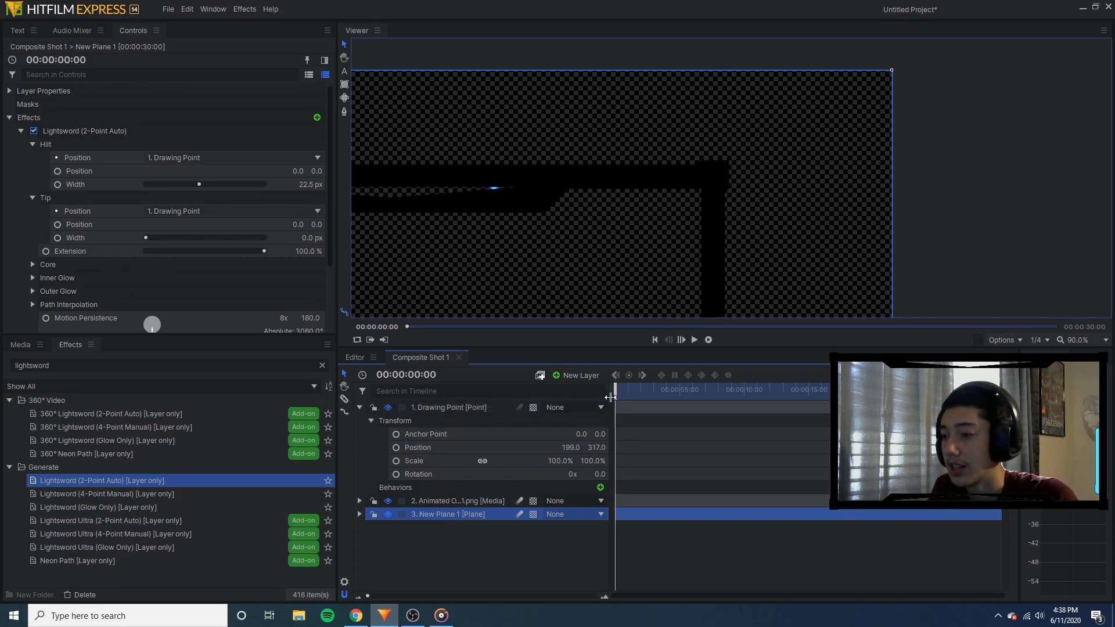
Move the Drawing Point onto the middle of the frame's upper accent cutout, at position 4, 306
drag(576, 448, 526, 447)
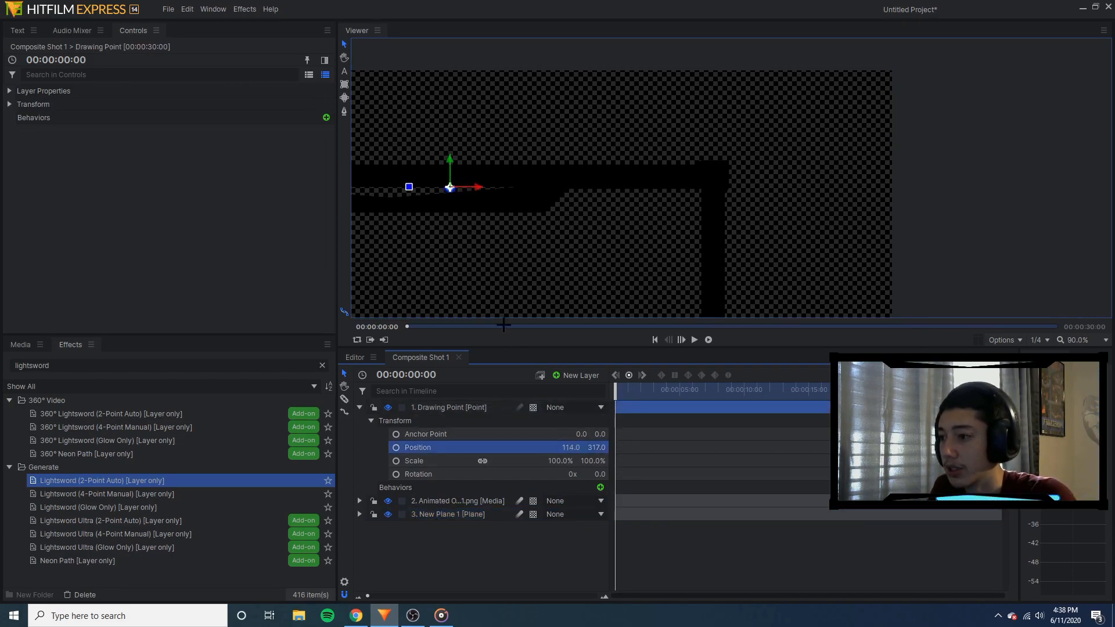
click(401, 175)
scroll(395, 173, down, 1)
drag(595, 447, 562, 450)
mouse_move(394, 187)
mouse_down()
mouse_move(392, 202)
mouse_move(392, 190)
mouse_up()
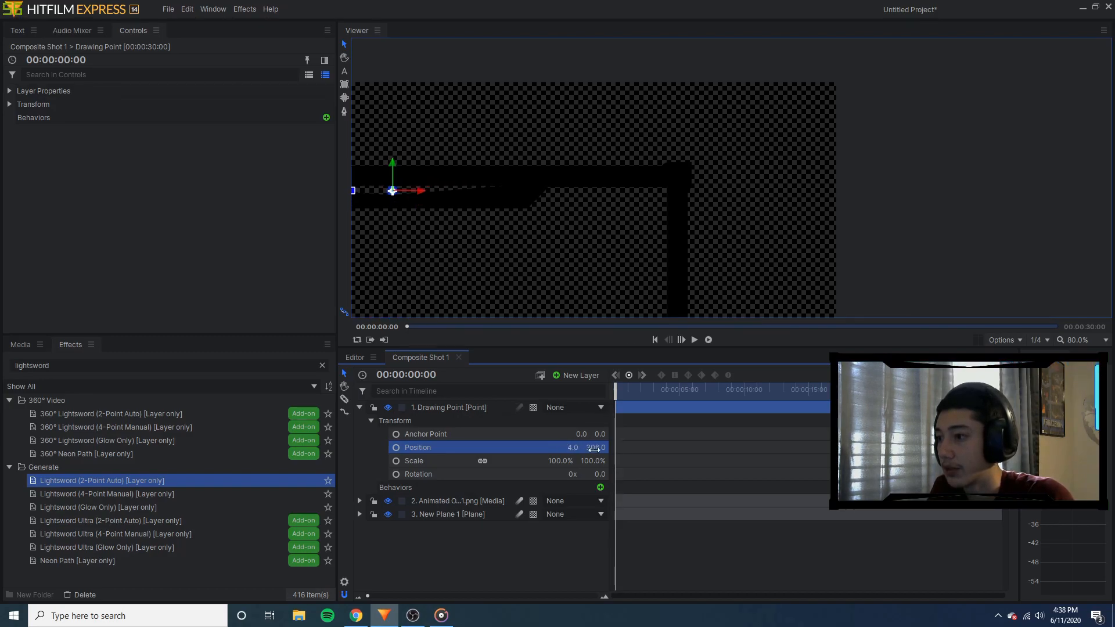
Increase the Lightsword's Core width on New Plane 1 to 152%
click(447, 514)
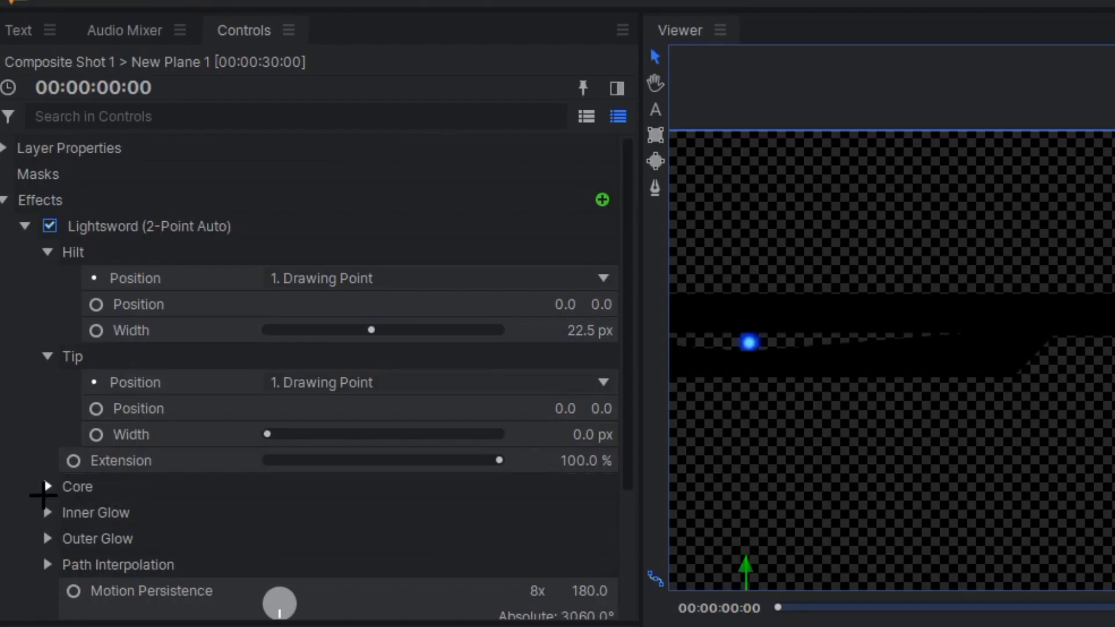
click(44, 491)
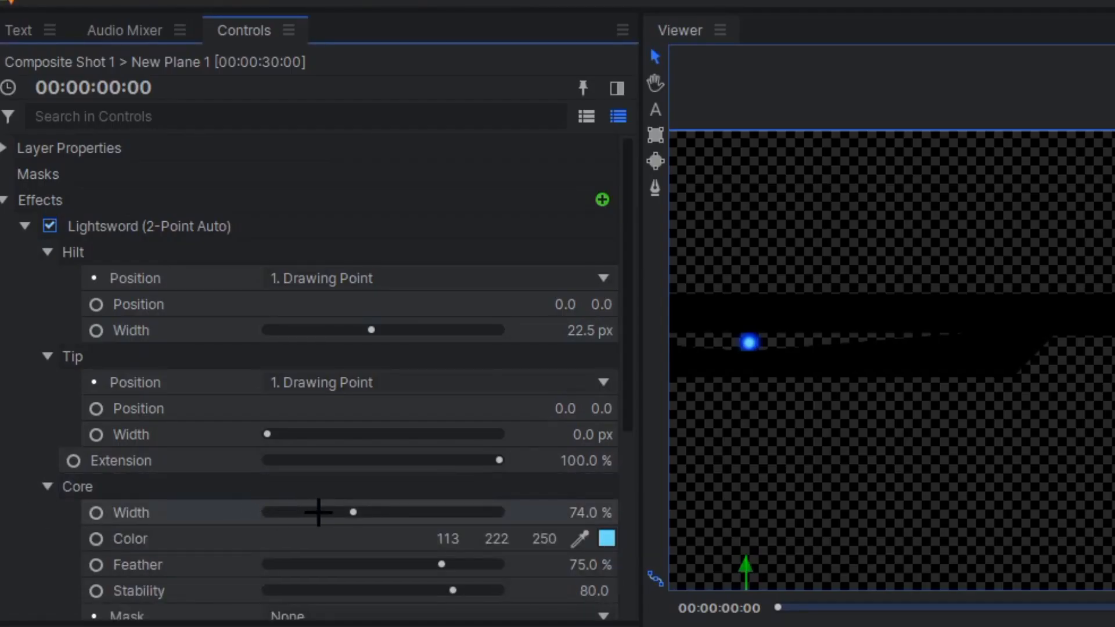
drag(354, 512, 443, 537)
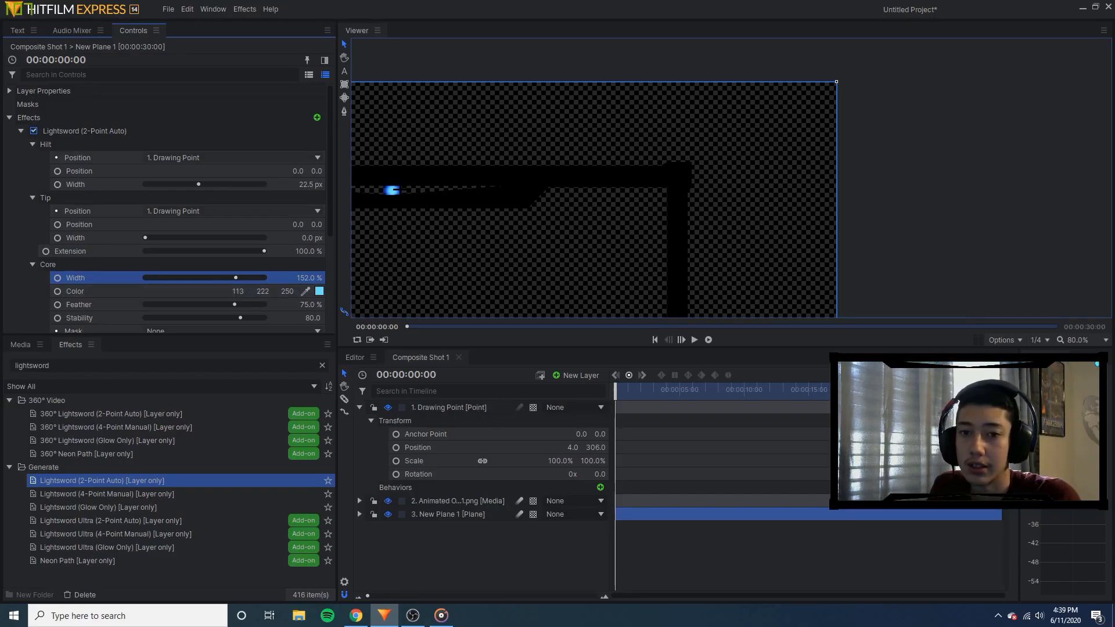
Set the Drawing Point's horizontal position to 586 and keyframe its Position at the start of the timeline
click(1082, 338)
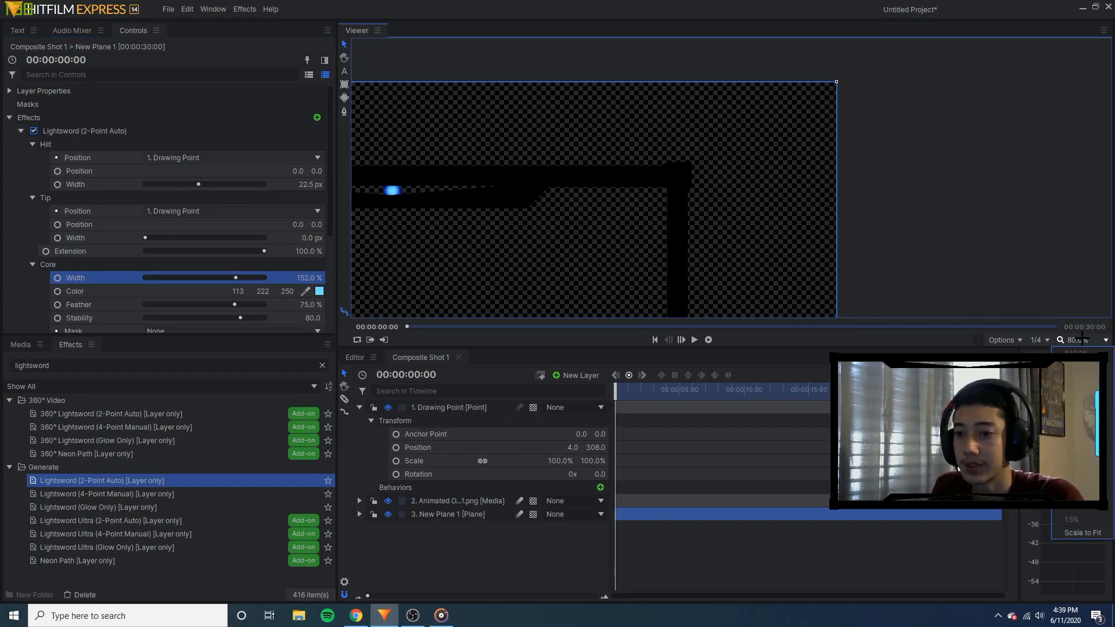
click(1069, 528)
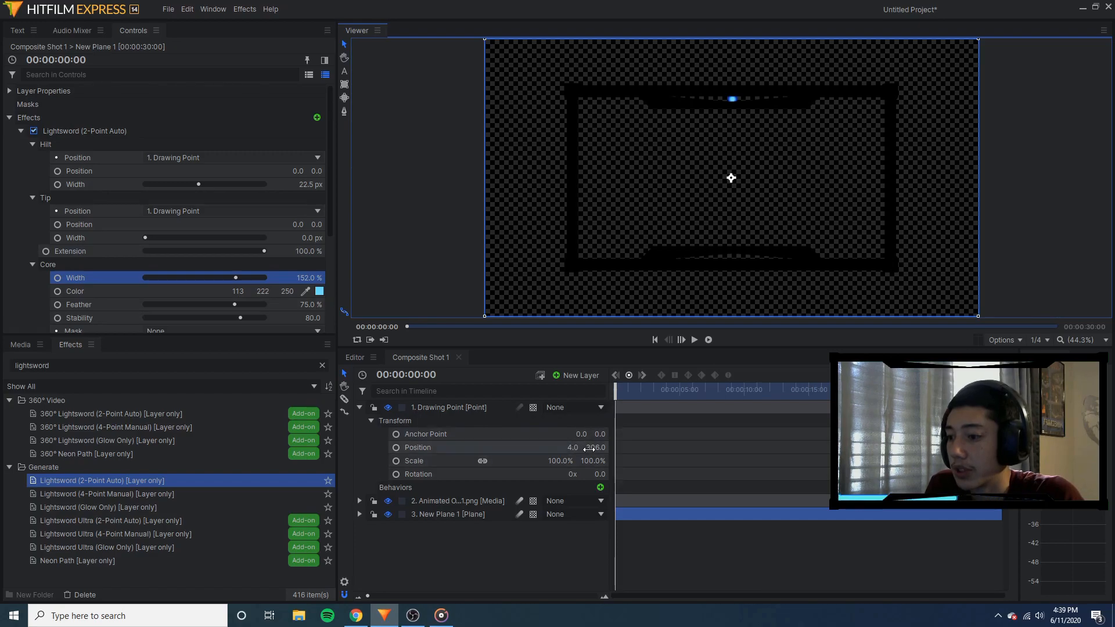
drag(586, 447, 570, 447)
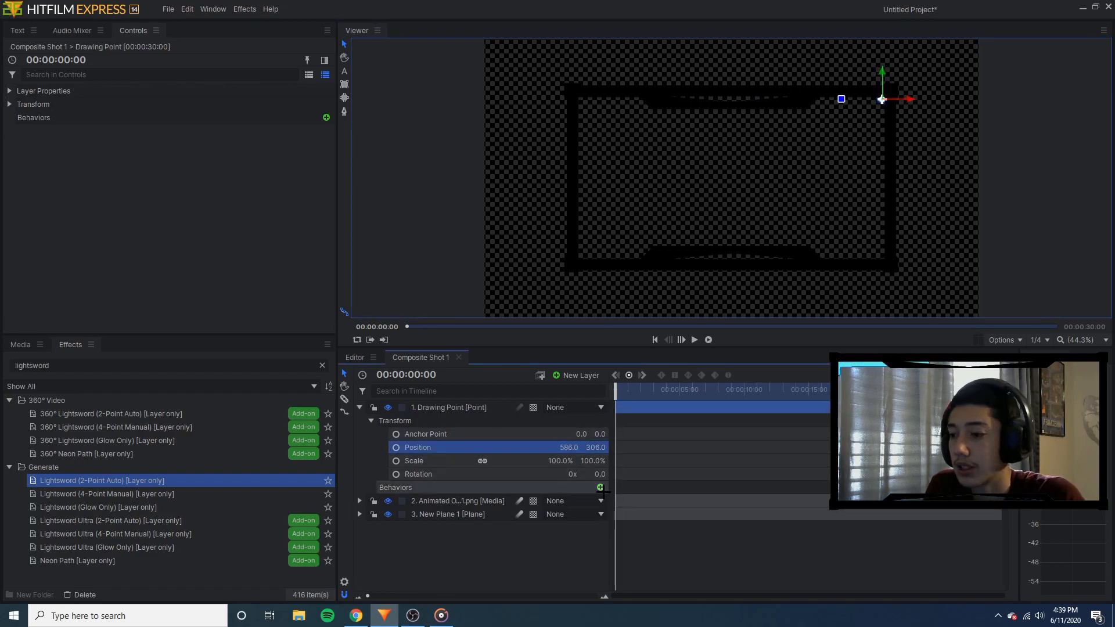
click(396, 447)
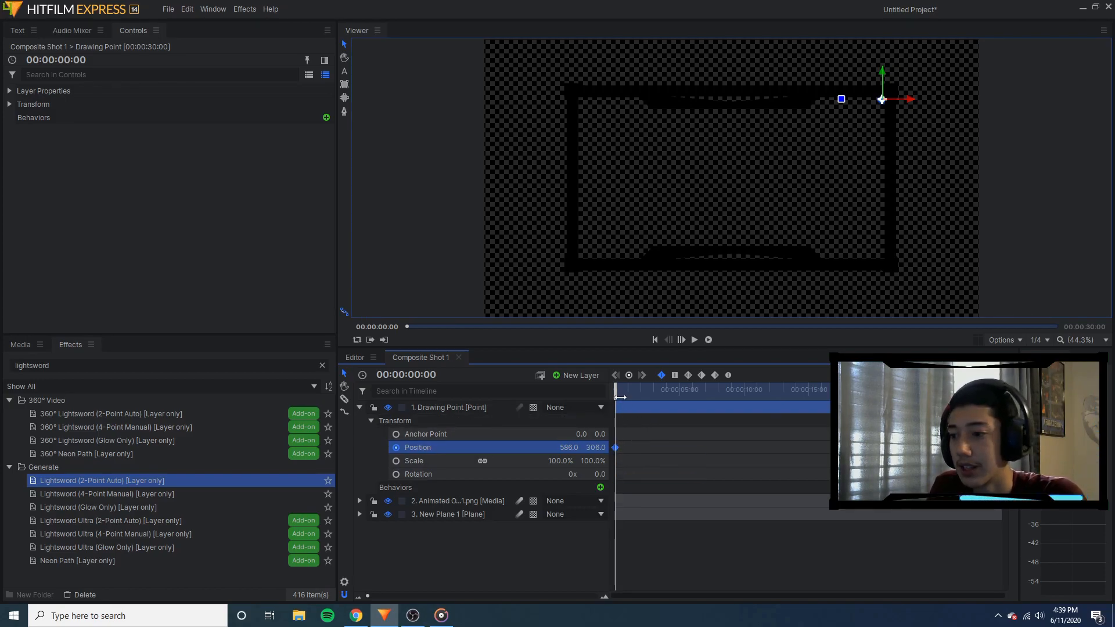
At 00:00:01:32, keyframe the Drawing Point down to the frame's lower right corner by setting its vertical position to -305
drag(618, 397, 624, 399)
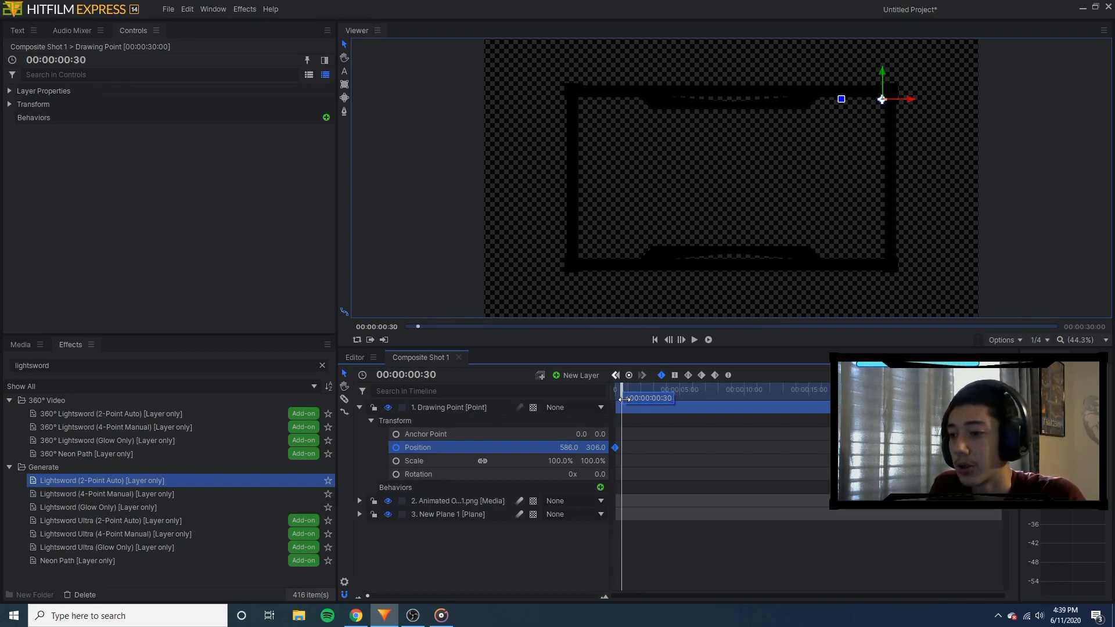
drag(621, 392, 635, 399)
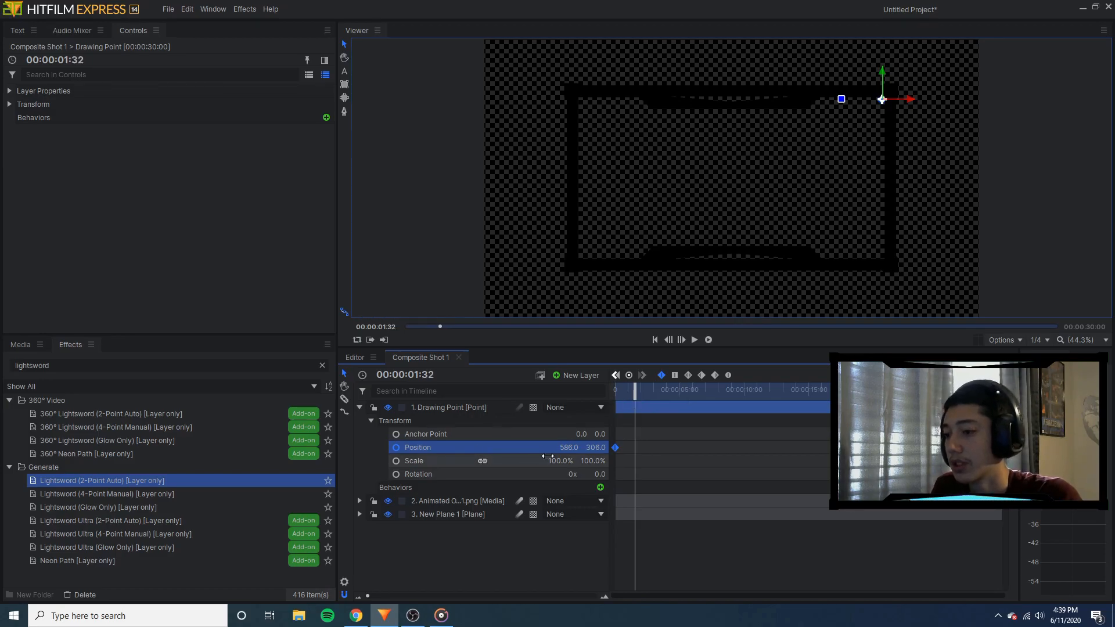
drag(595, 447, 436, 447)
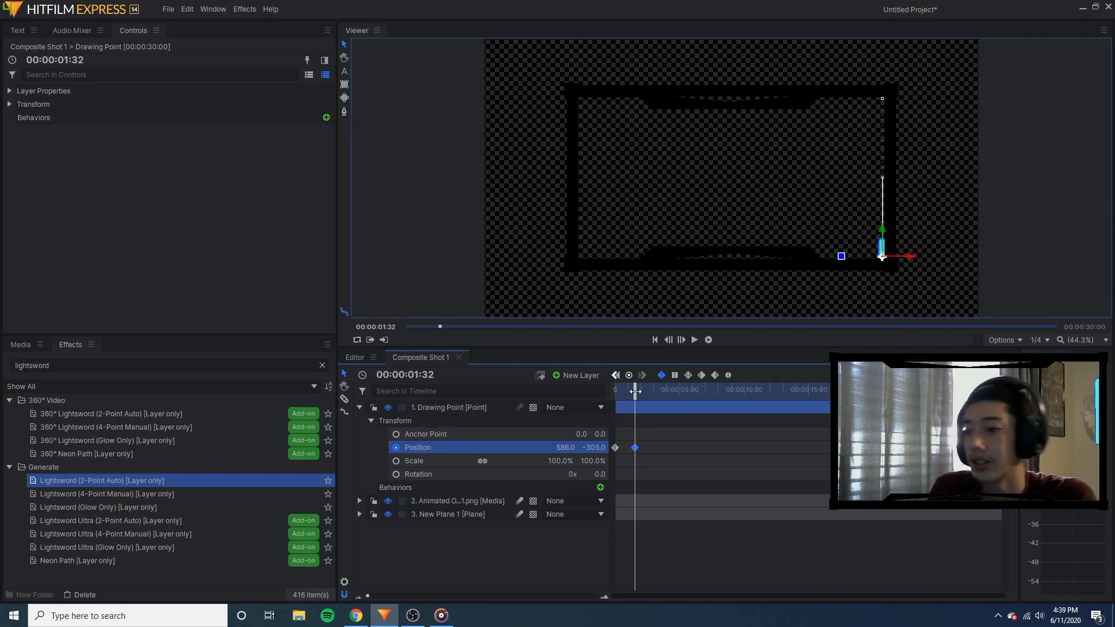
Move the current time of Composite Shot 1 to 00:00:02:42
drag(635, 391, 650, 396)
drag(565, 447, 562, 448)
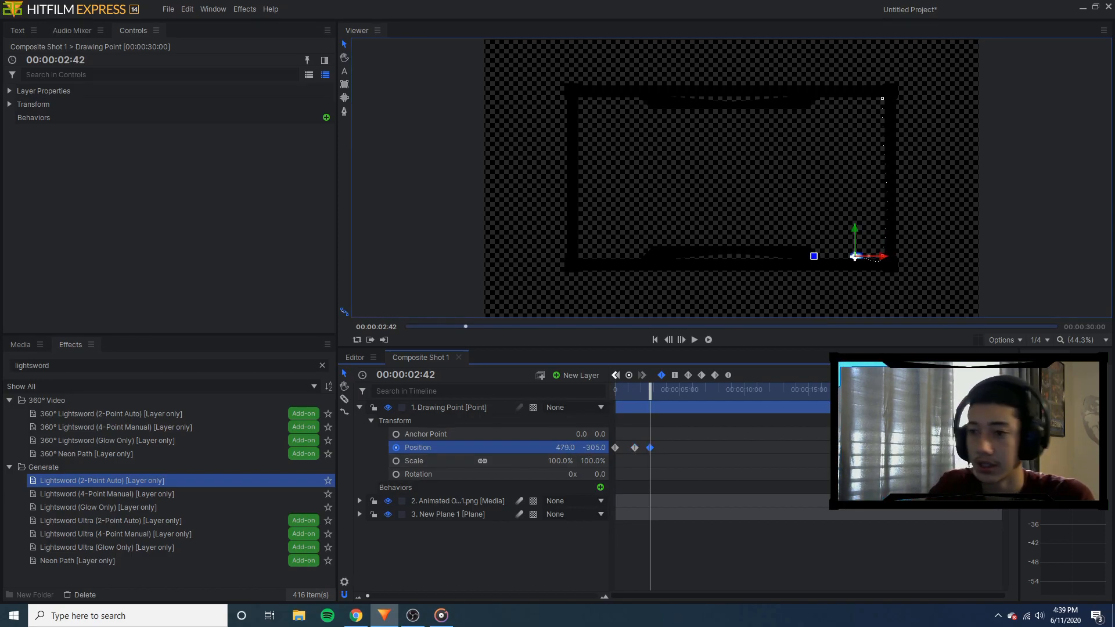
mouse_move(854, 256)
mouse_down()
mouse_move(761, 256)
mouse_move(804, 256)
mouse_up()
key(ctrl+z)
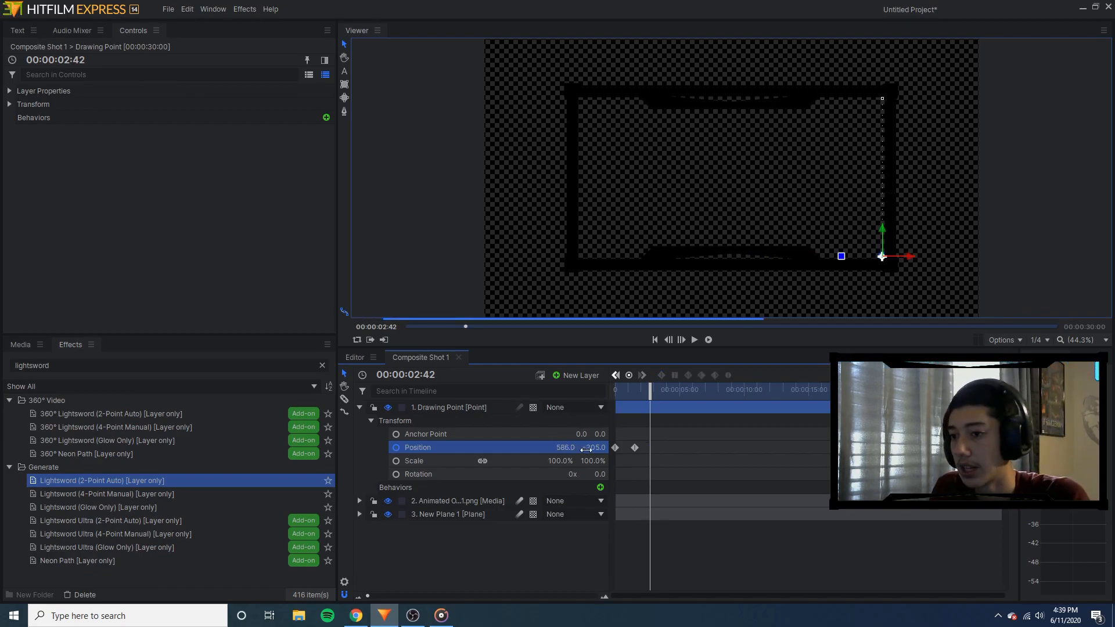
drag(881, 256, 833, 256)
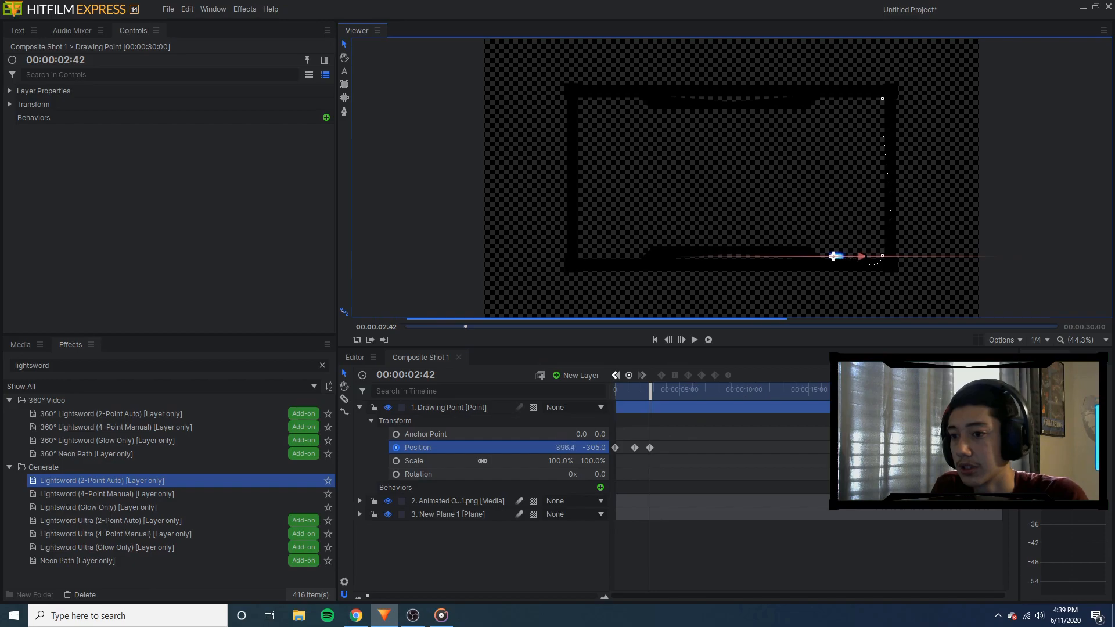
key(ctrl+z)
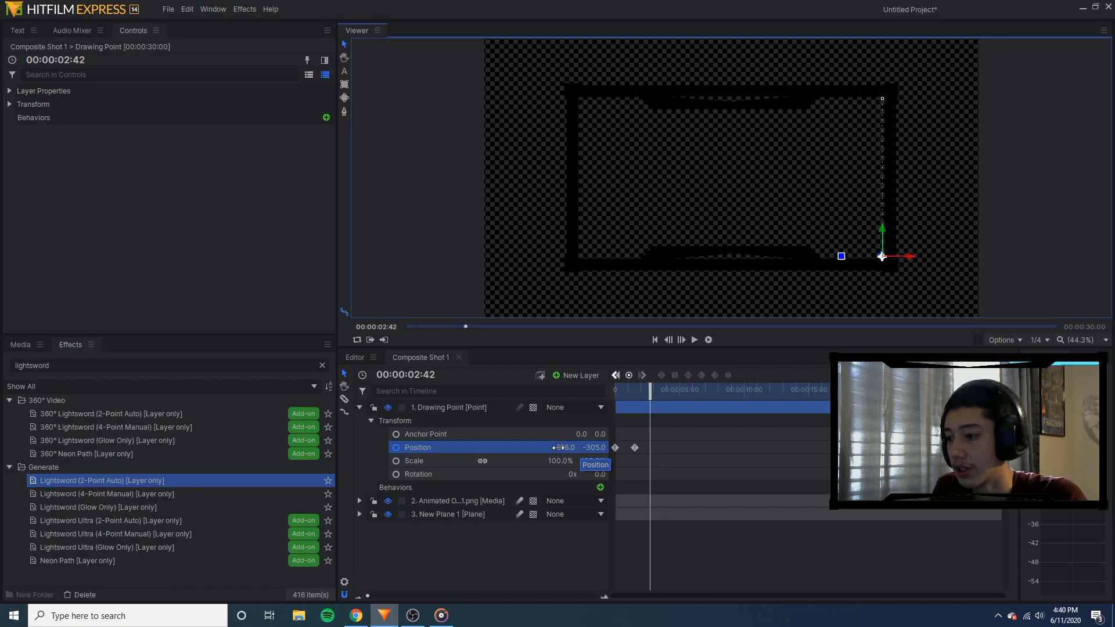
drag(579, 439, 539, 439)
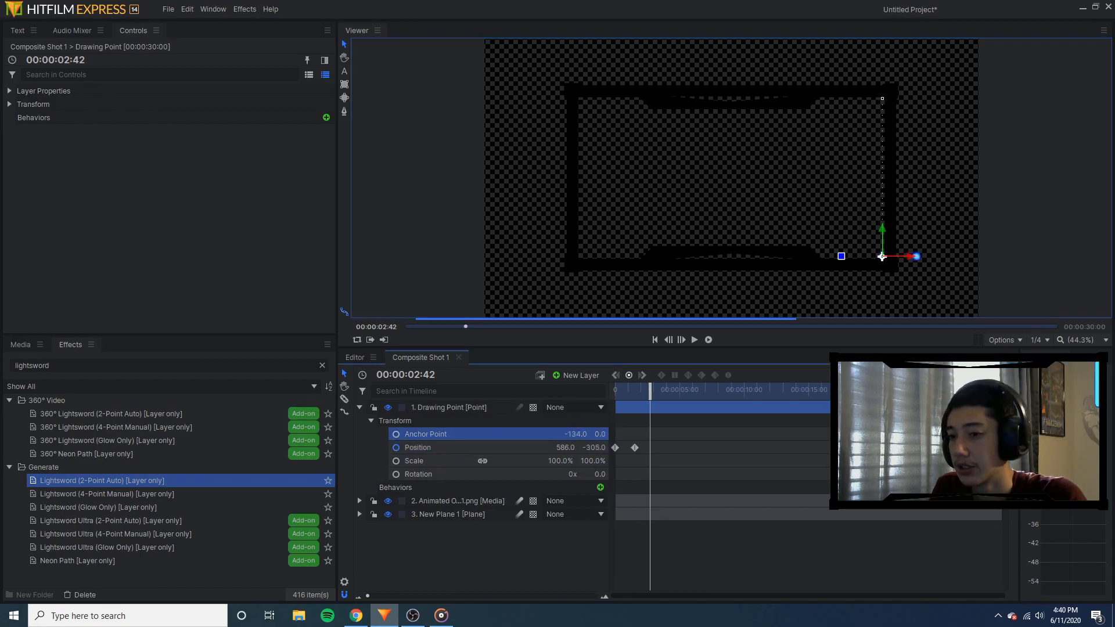
key(ctrl+z)
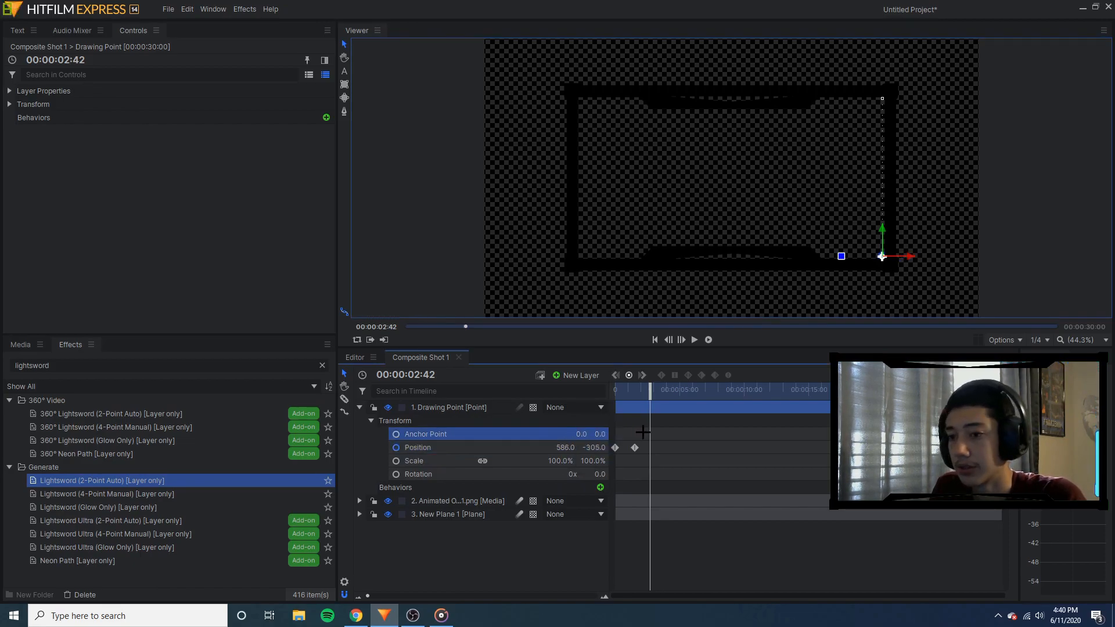
Keyframe the Drawing Point's horizontal position at -595 and straighten both motion path handles at the frame's lower right corner along its edges
drag(565, 449, 16, 449)
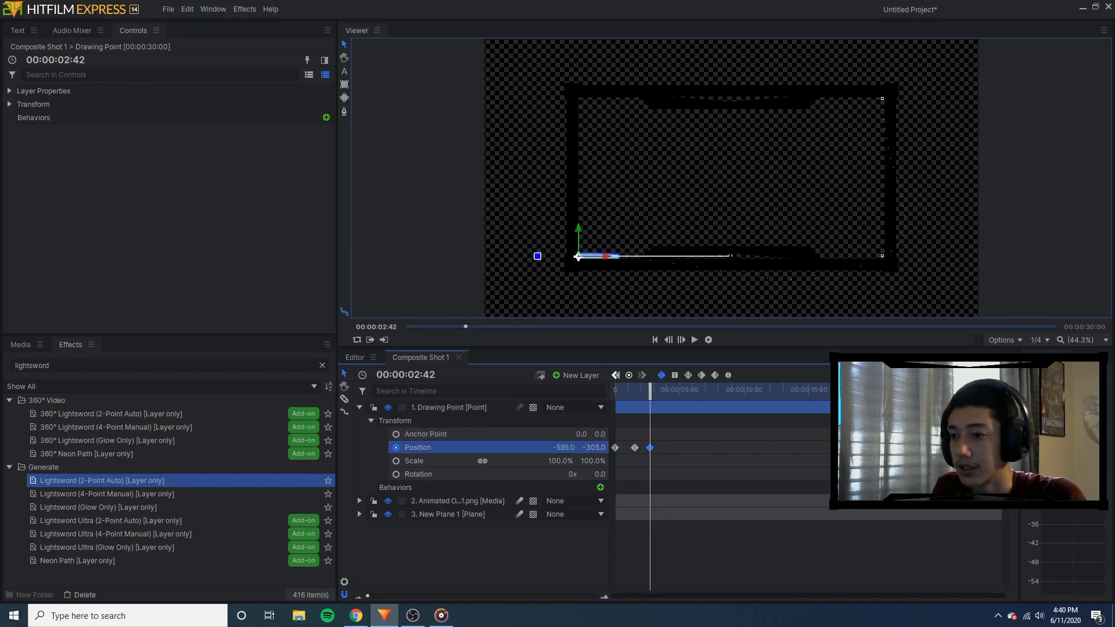
drag(731, 255, 896, 255)
click(882, 256)
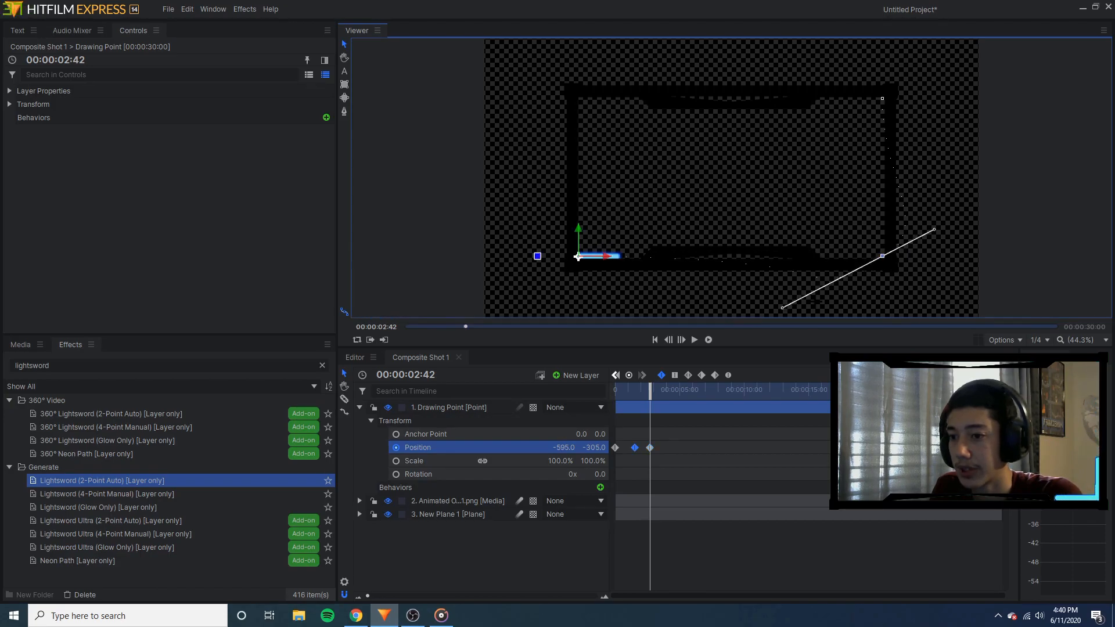
drag(782, 306, 781, 302)
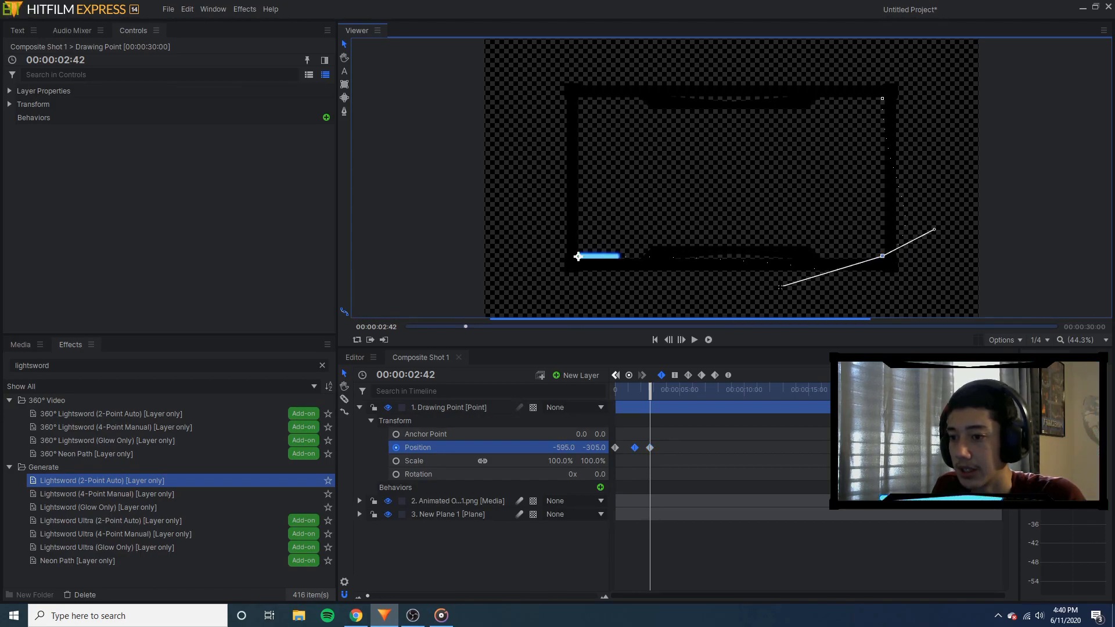
drag(859, 256, 636, 255)
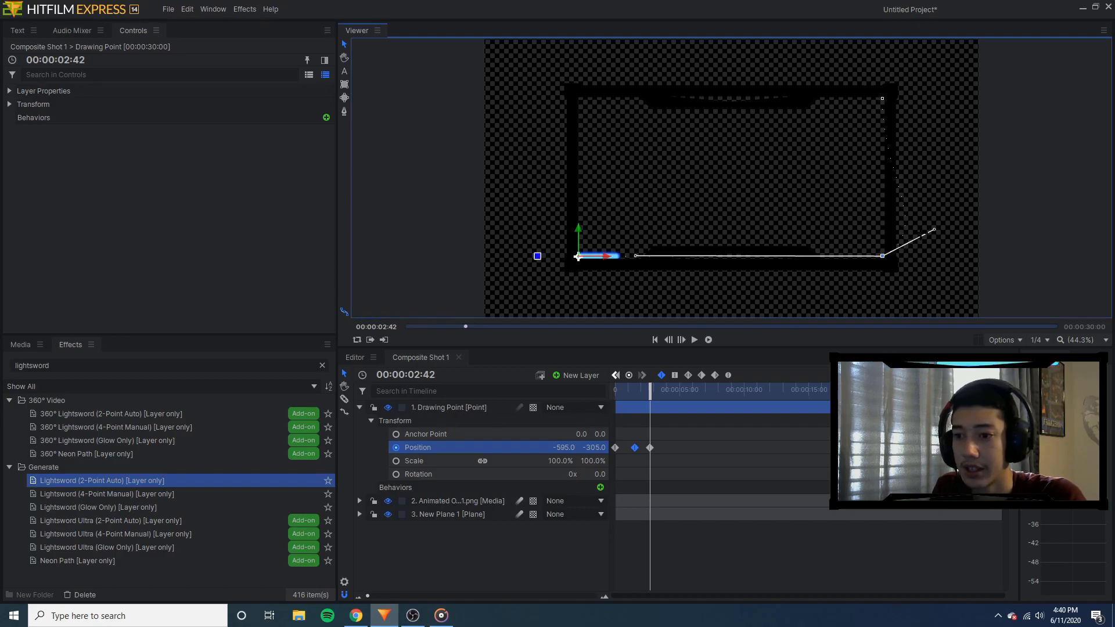
drag(933, 229, 934, 230)
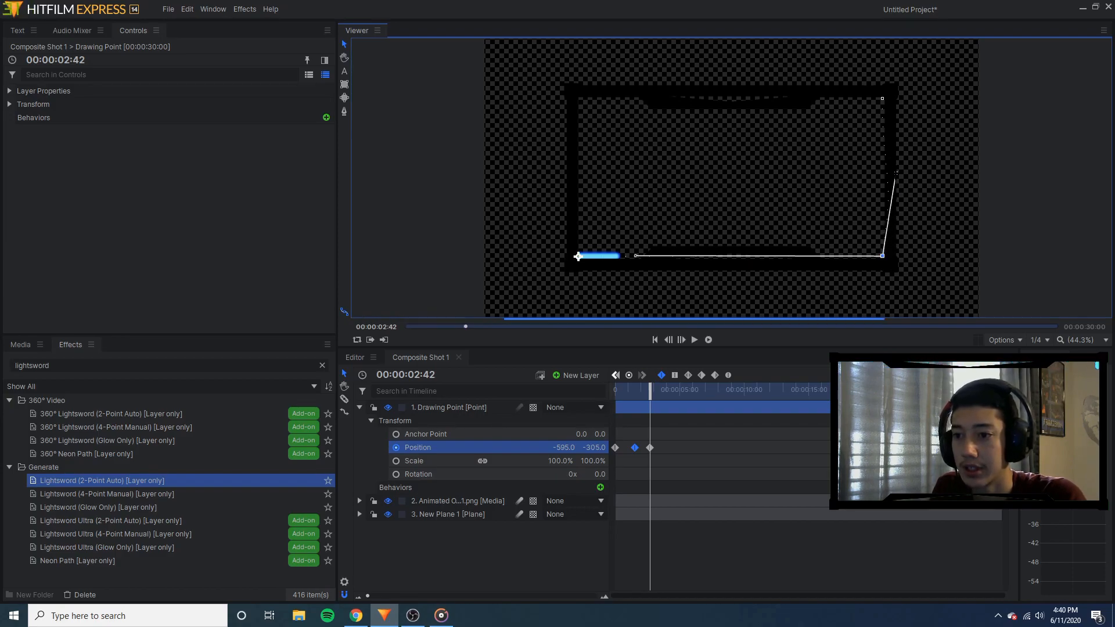
drag(886, 165, 882, 165)
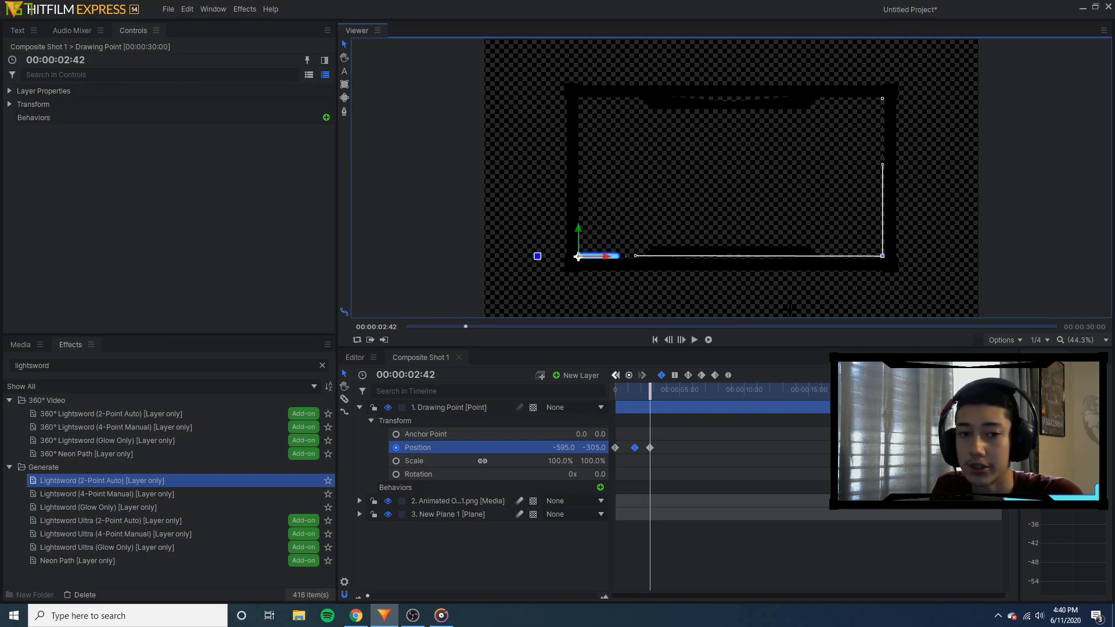
click(622, 285)
At 00:00:03:55, keyframe the Drawing Point up to the frame's upper left corner, at vertical position 317
drag(654, 393, 671, 394)
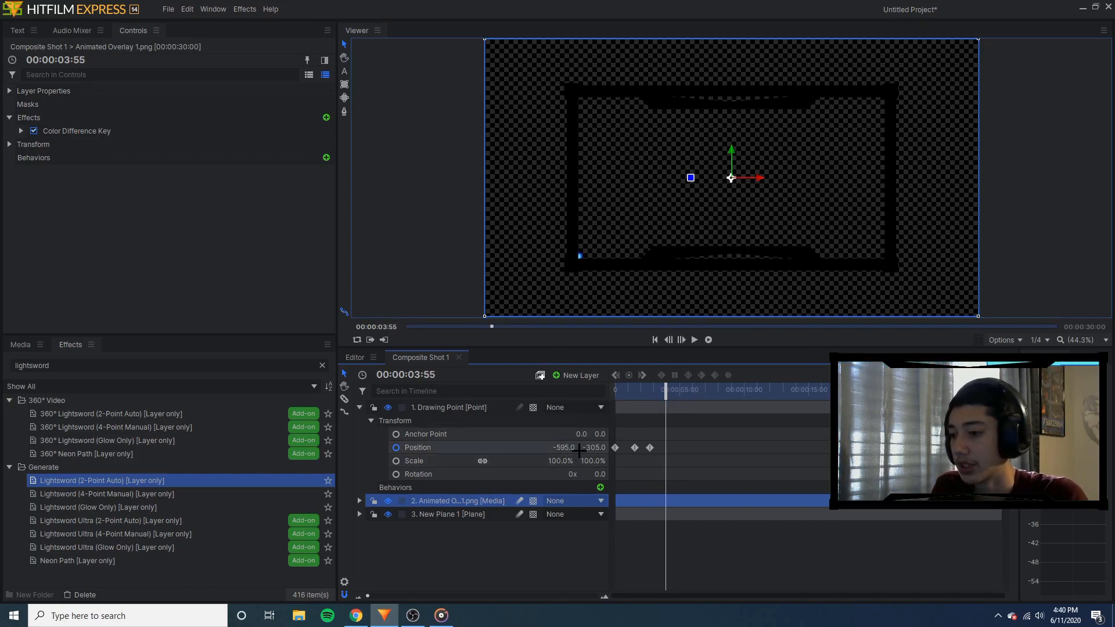
drag(593, 445, 599, 445)
drag(578, 234, 578, 96)
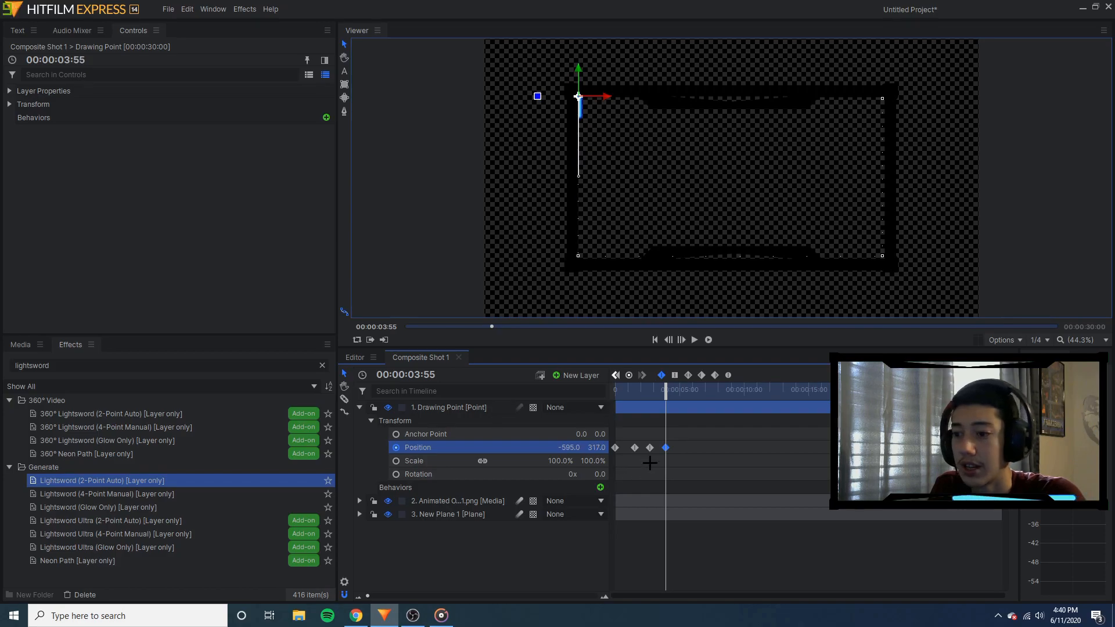
At 00:00:05:02, keyframe the Drawing Point at horizontal position 589 and straighten the motion path handles at the frame's upper left corner
drag(668, 391, 683, 393)
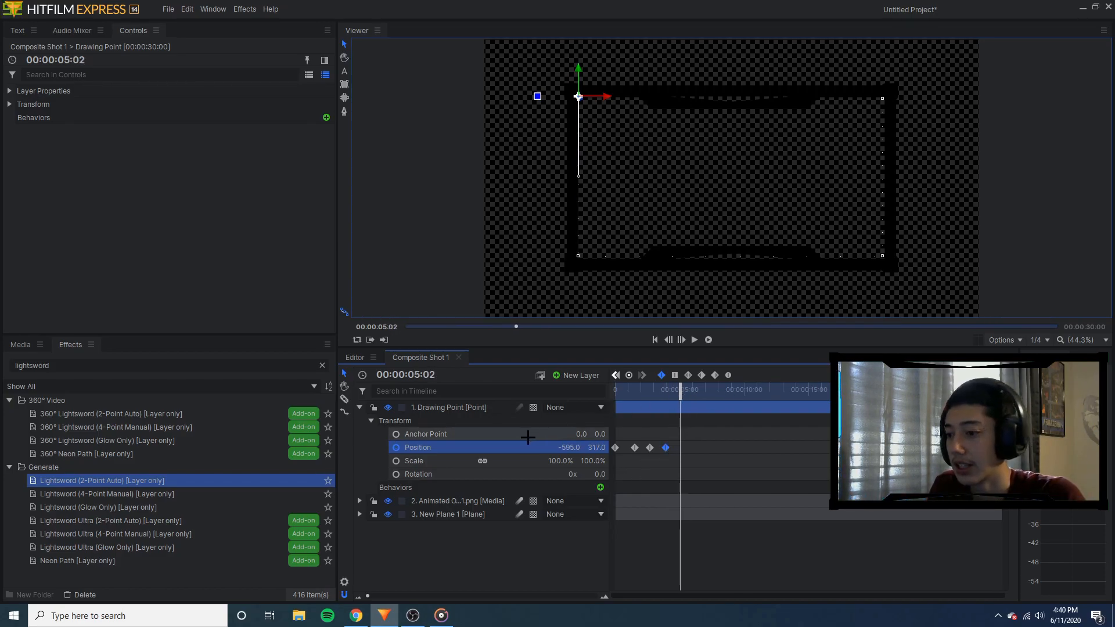
drag(578, 96, 881, 96)
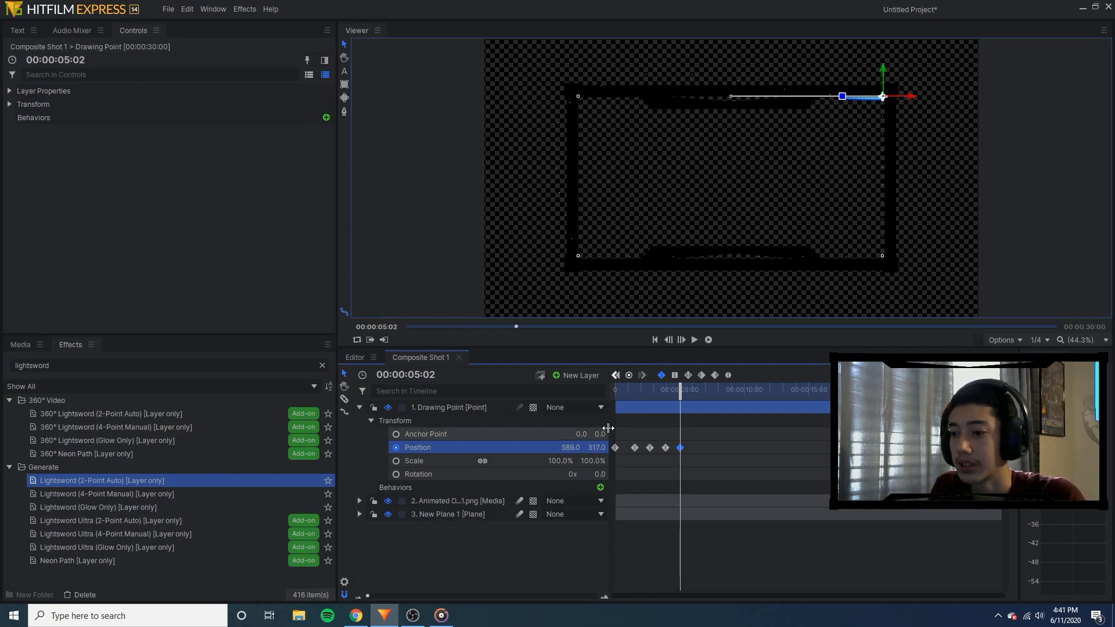
drag(730, 96, 621, 99)
click(578, 95)
drag(678, 43, 810, 95)
drag(526, 124, 543, 142)
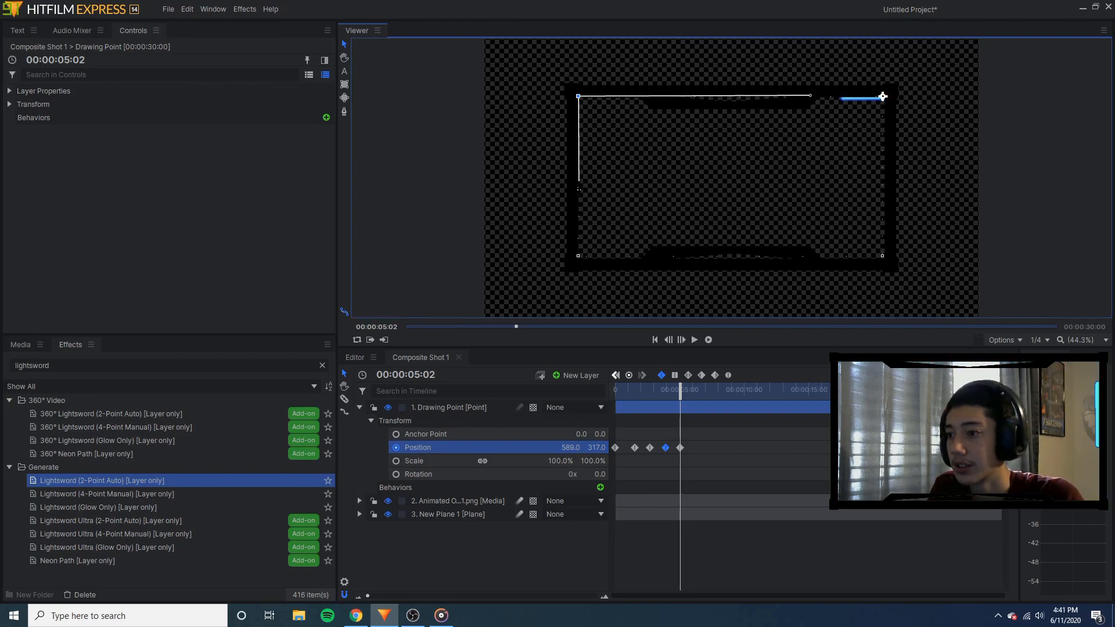
Preview the animation and nudge the Drawing Point at the two left corners, at 00:00:02:43 and, to position -590.5, 299.4, at 00:00:03:53
drag(683, 394, 615, 393)
key(space)
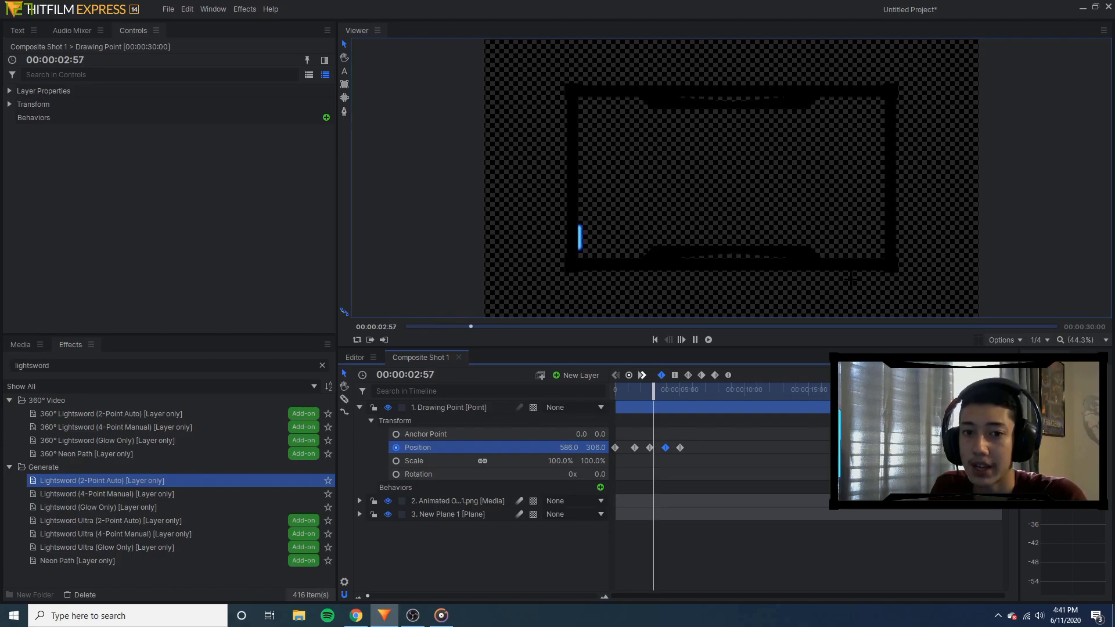
key(space)
drag(654, 391, 650, 392)
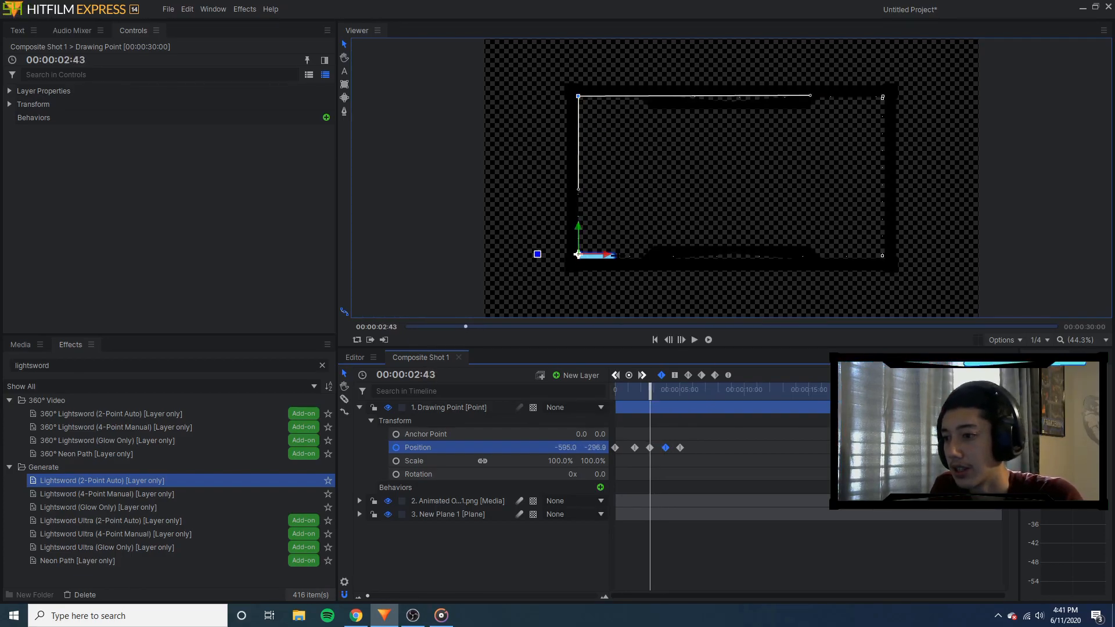
drag(577, 253, 579, 254)
drag(646, 394, 663, 401)
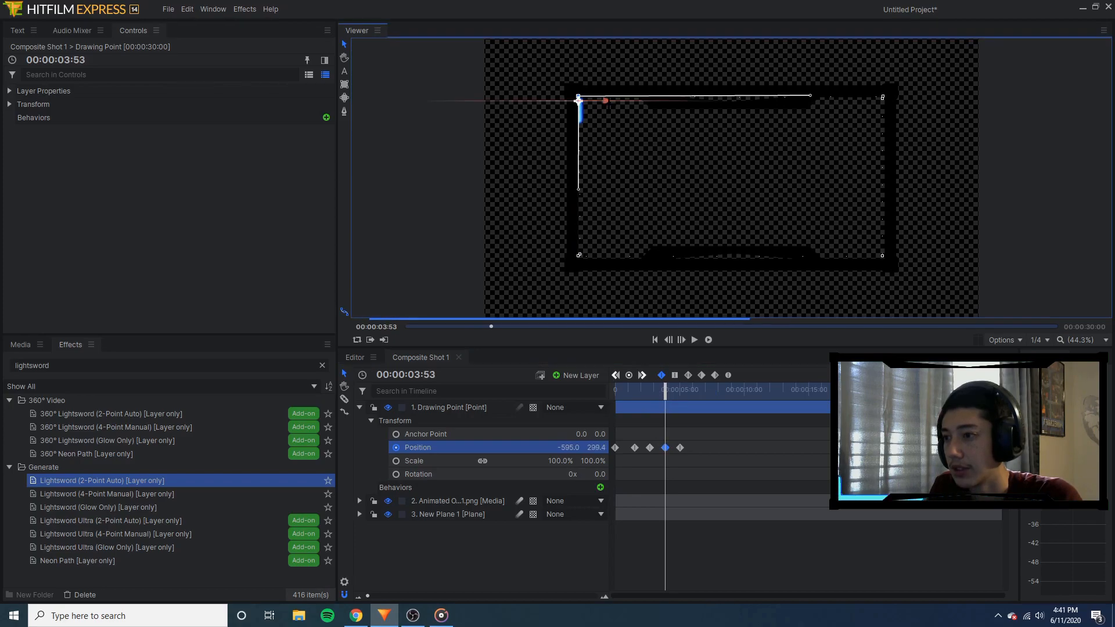
drag(578, 100, 579, 100)
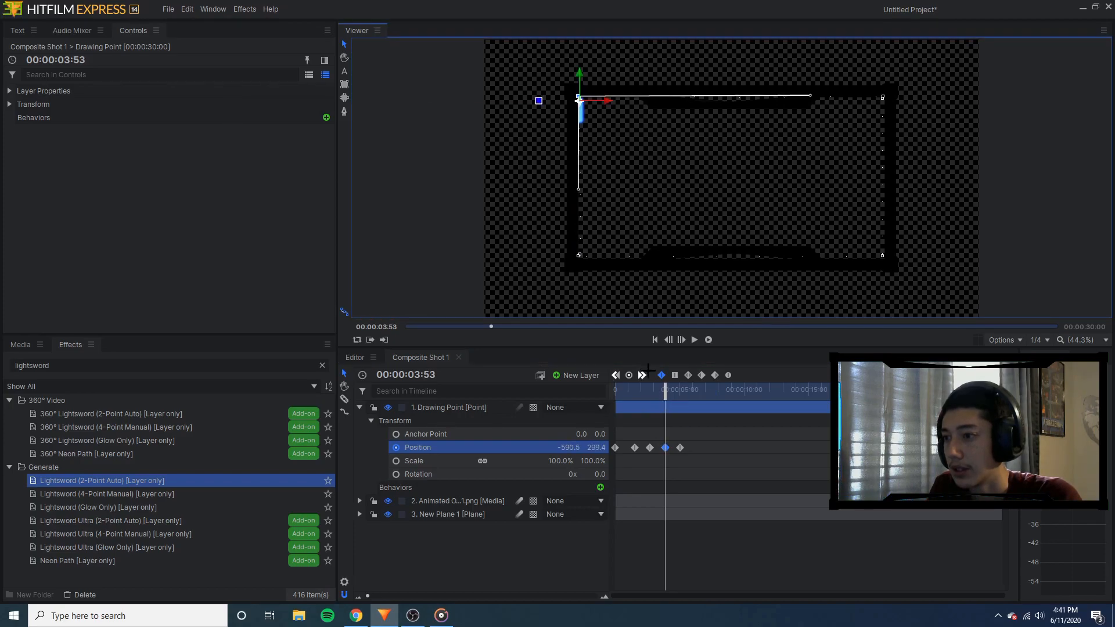
key(space)
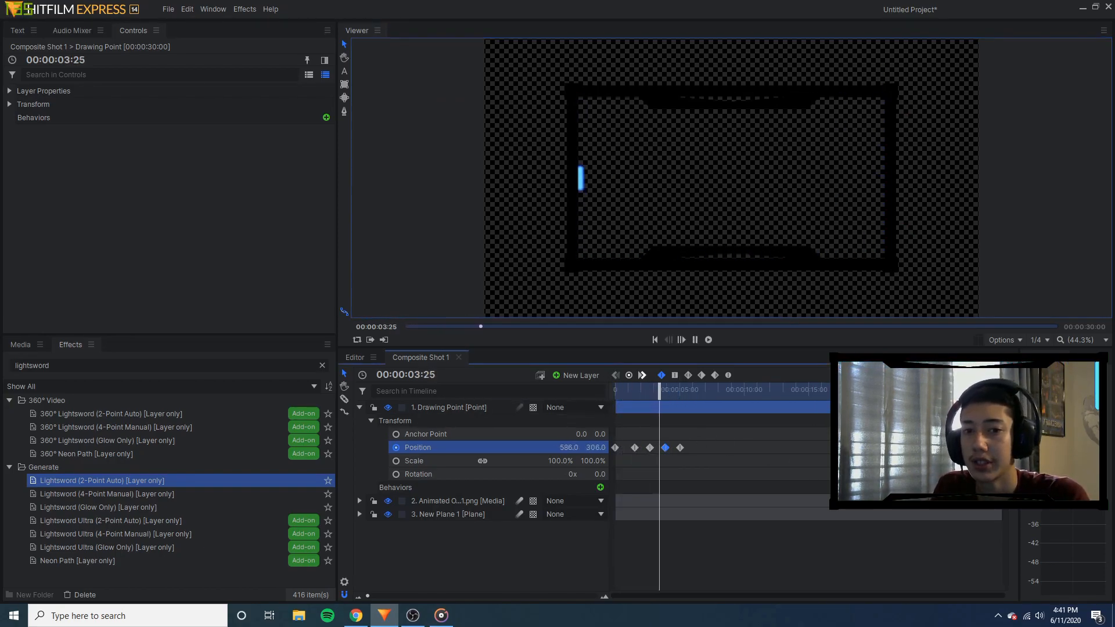
key(space)
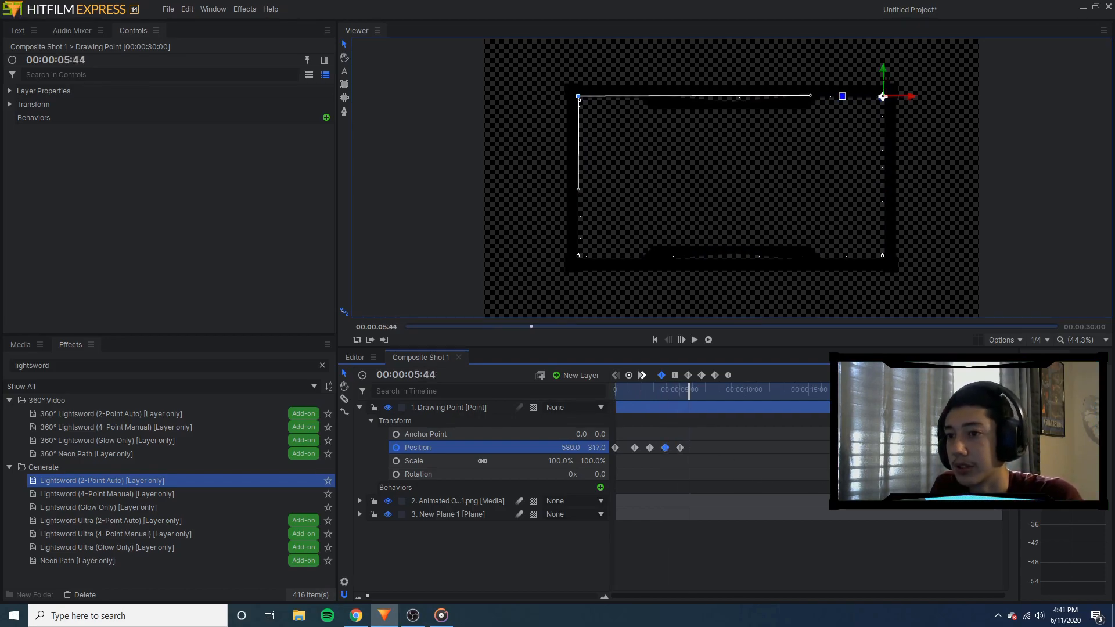
drag(883, 97, 882, 98)
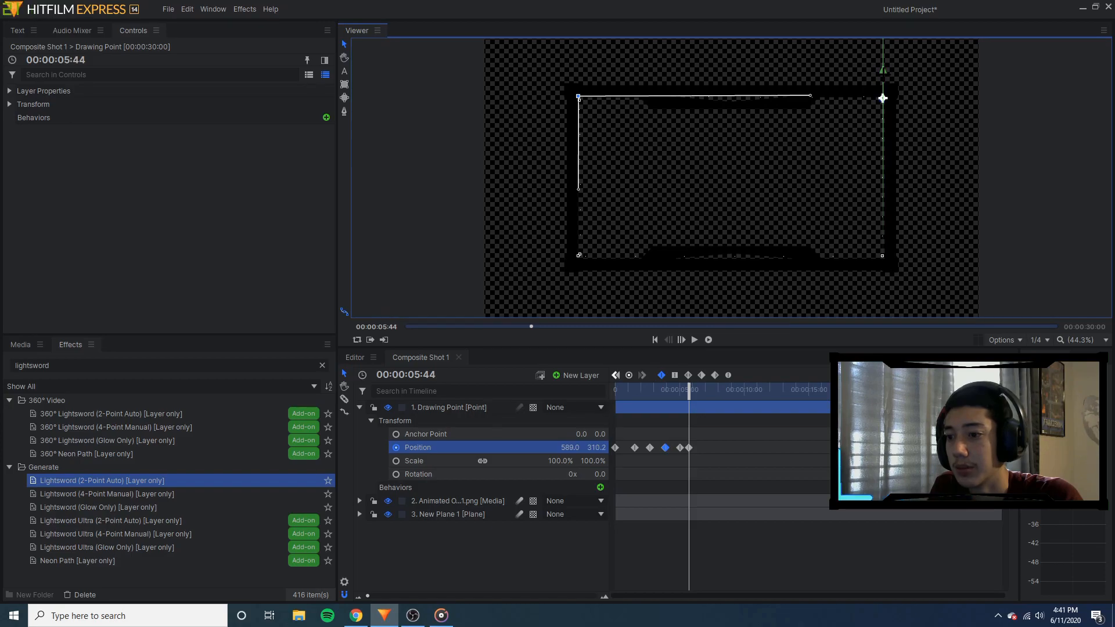
drag(693, 395, 660, 390)
key(space)
key(space)
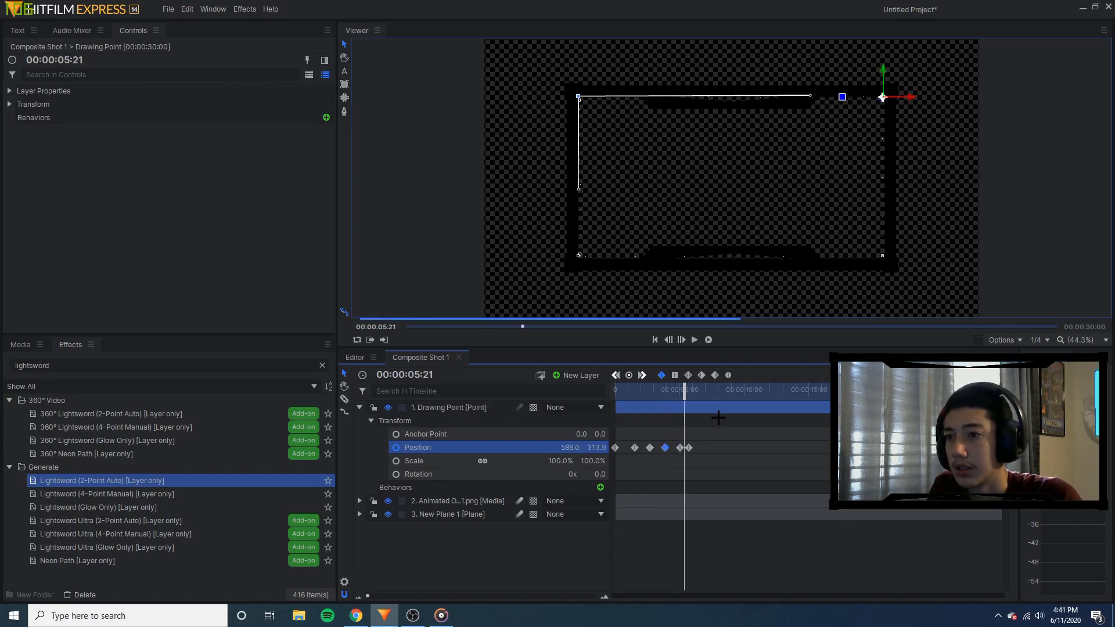
drag(691, 392, 668, 390)
drag(579, 75, 579, 72)
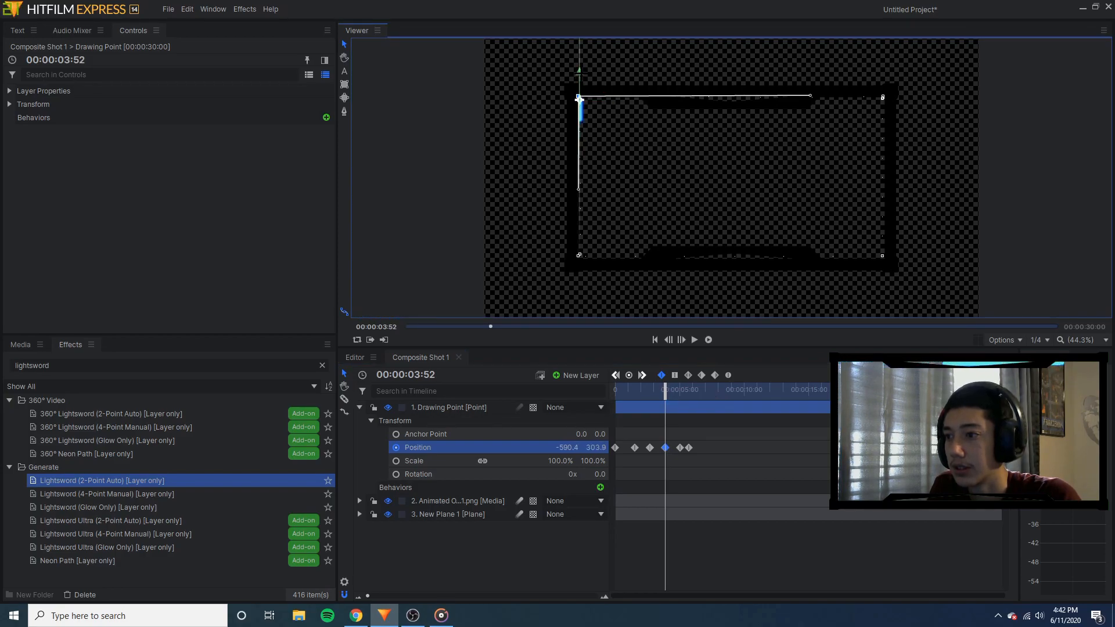
key(ctrl+z)
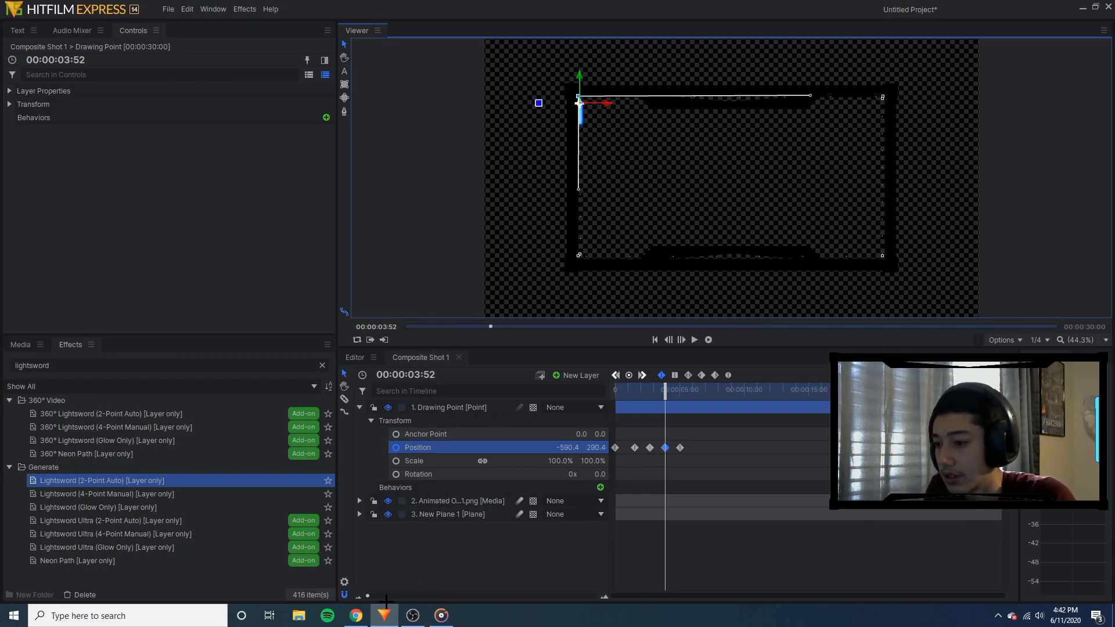
Lower the Drawing Point's keyframe at 00:00:03:55 to vertical position 303.4 and preview the motion along the frame's upper edge
drag(368, 597, 447, 602)
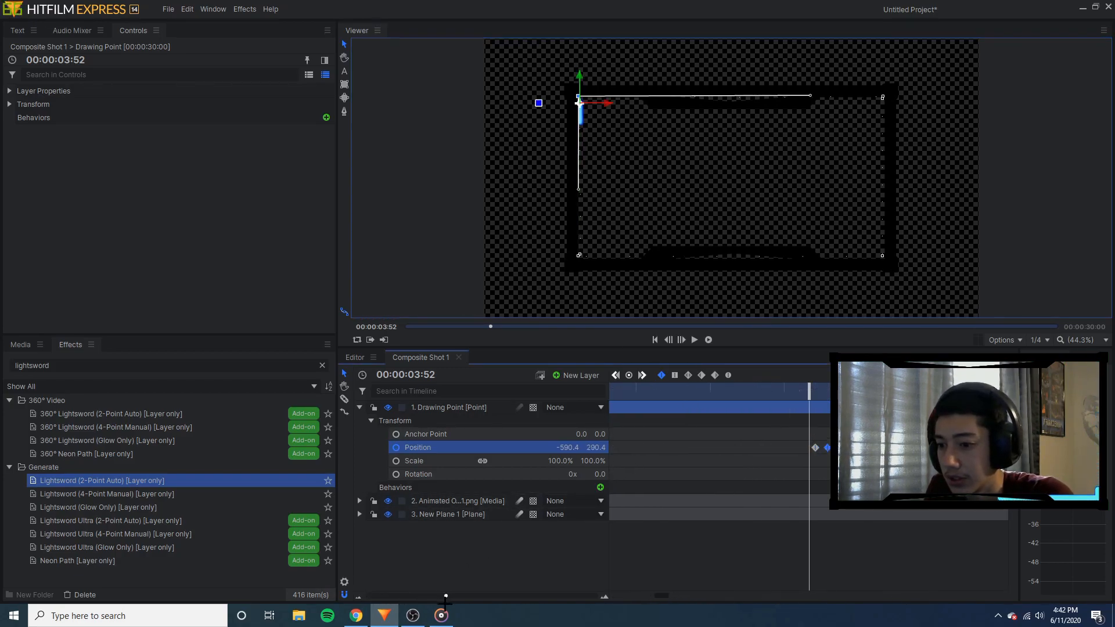
drag(809, 391, 829, 391)
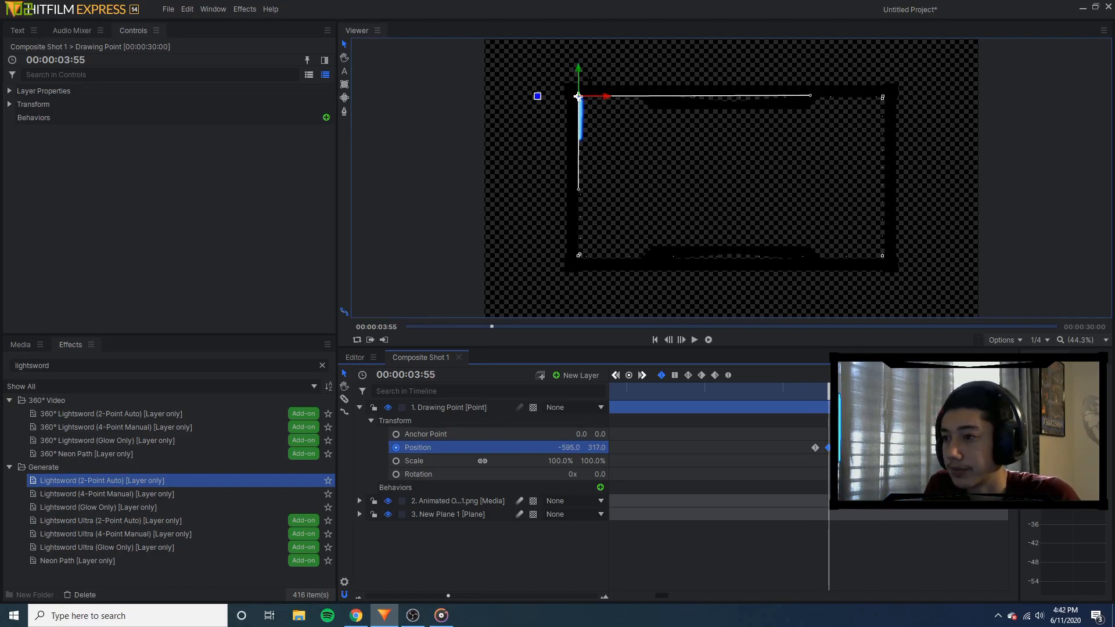
drag(578, 96, 578, 100)
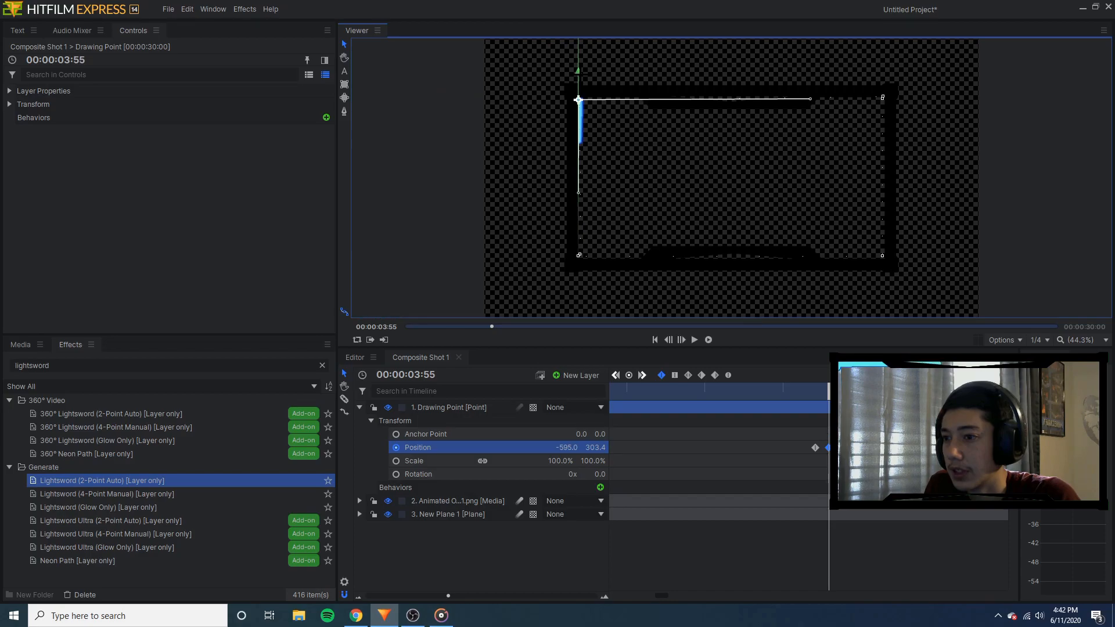
key(space)
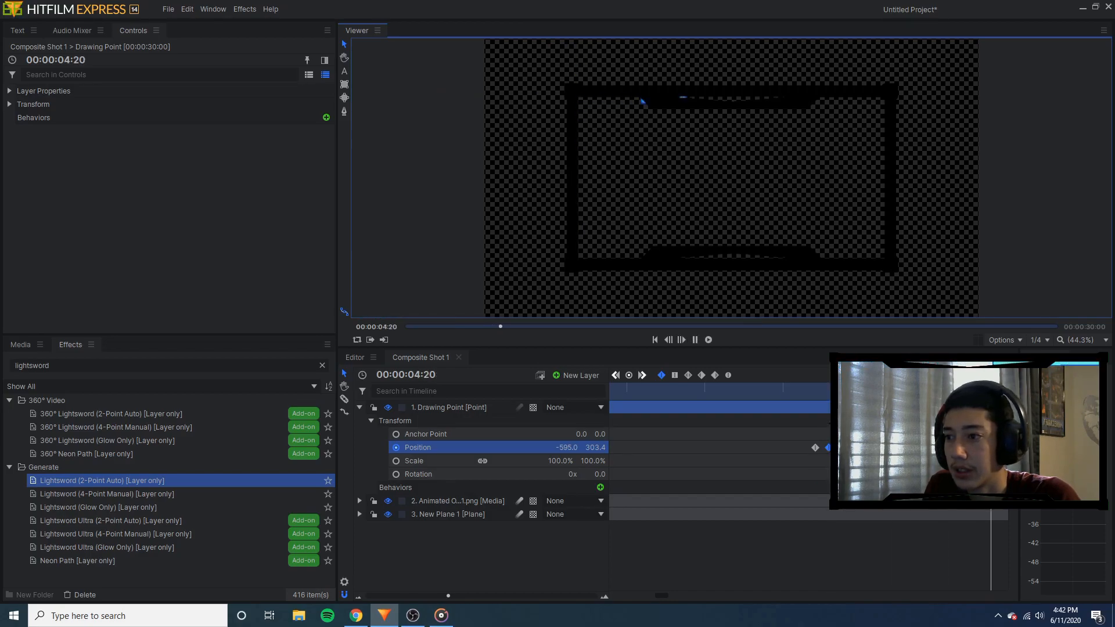
Lower the Drawing Point's keyframe at 00:00:05:02, in the frame's upper right corner, to vertical position 298.9
drag(983, 392, 865, 392)
drag(882, 97, 882, 101)
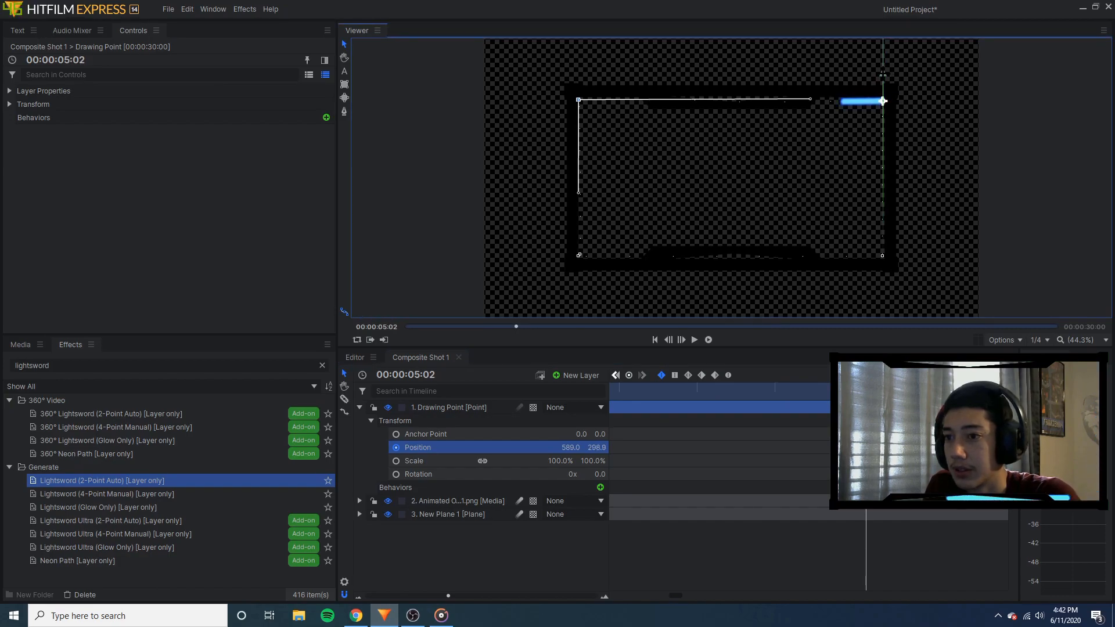
drag(436, 598, 412, 594)
Increase the Lightsword's Motion Persistence on New Plane 1 to 17x 180.0
drag(7, 118, 447, 514)
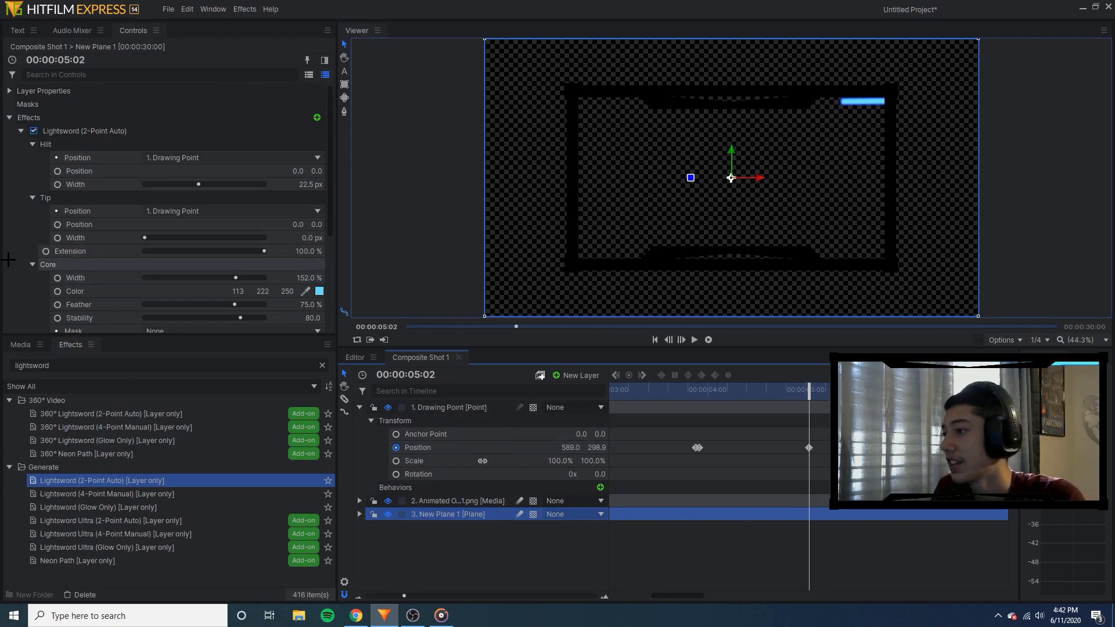
scroll(127, 264, down, 3)
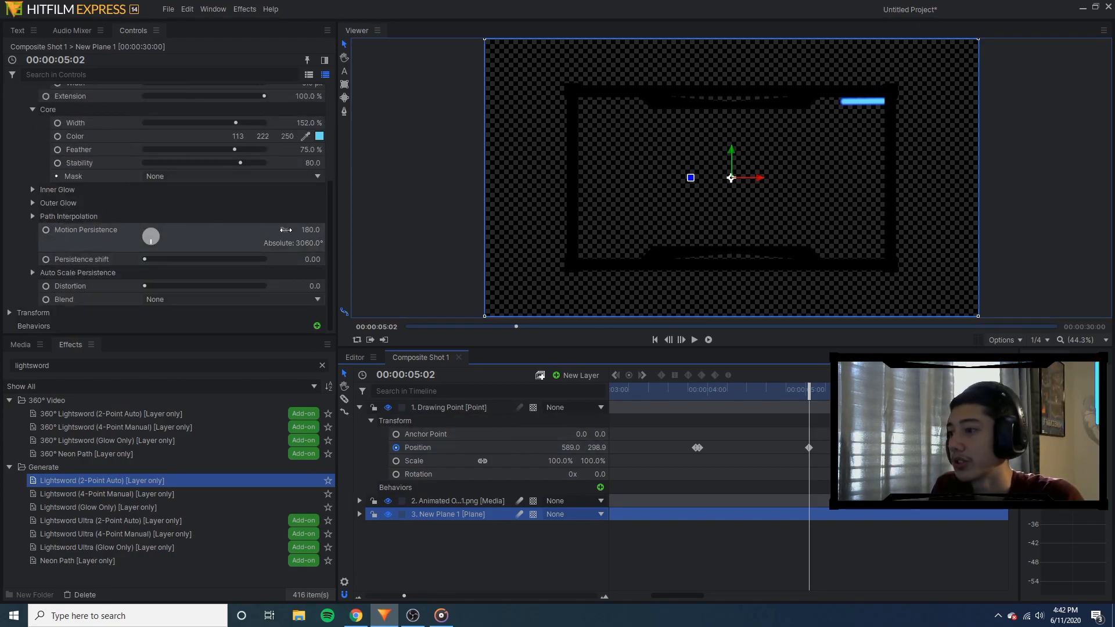
drag(280, 231, 286, 230)
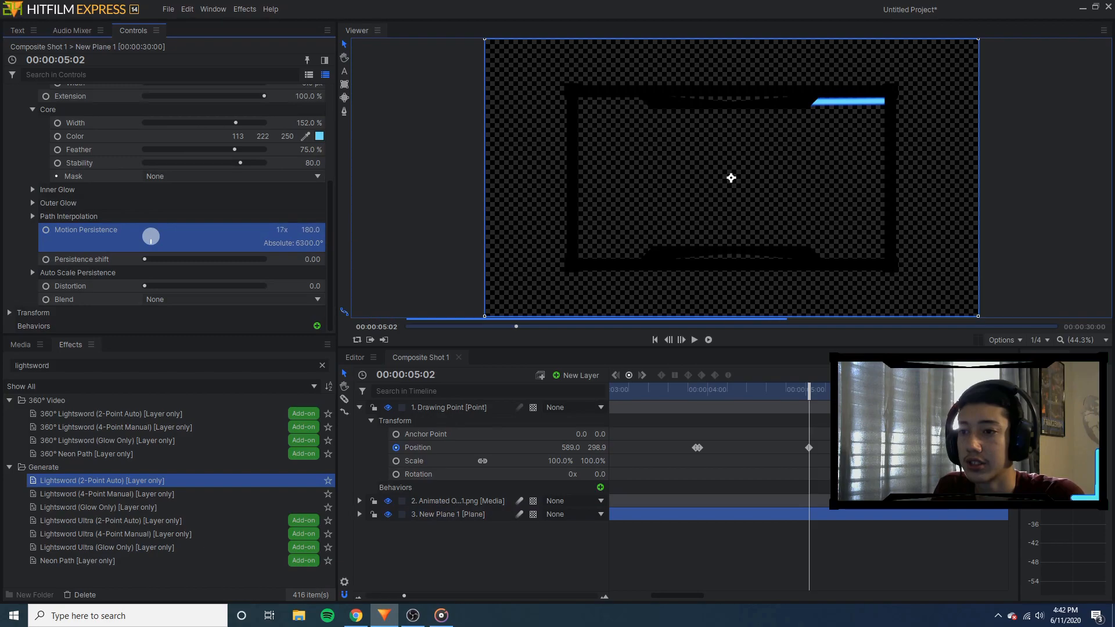
Preview the animation from the start and nudge the Drawing Point's upper-left corner position keyframe slightly later in time
key(Home)
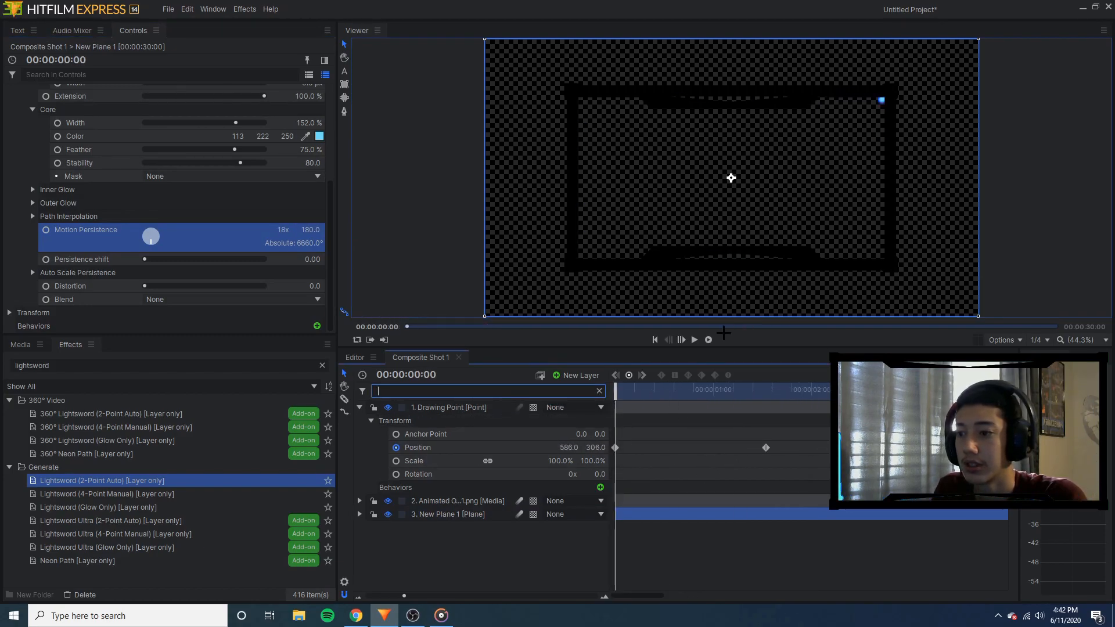
click(693, 340)
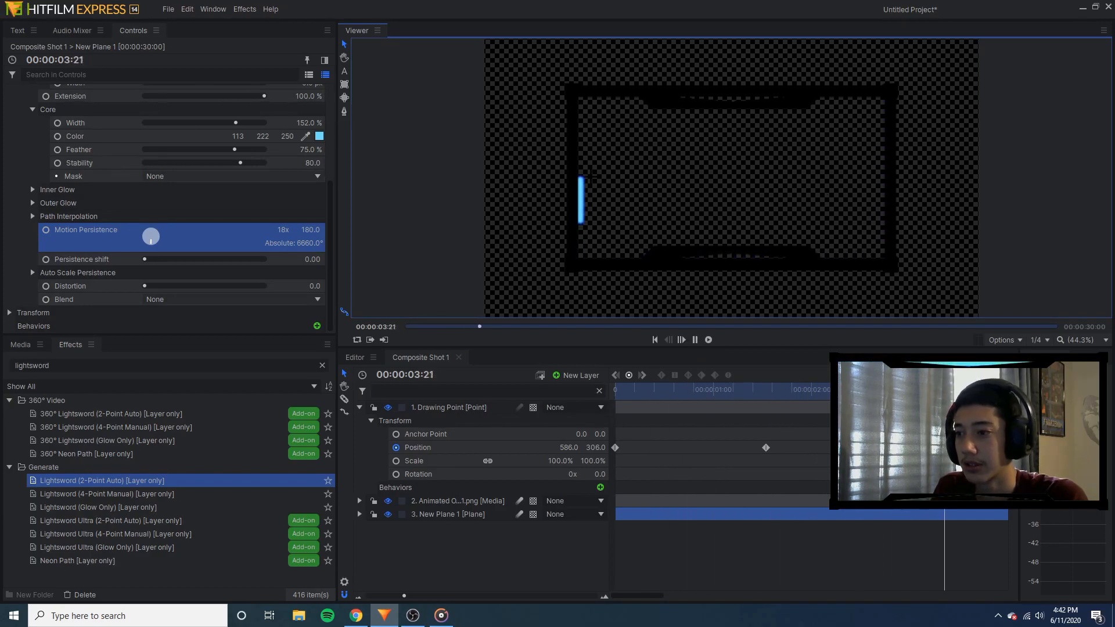
key(space)
click(383, 596)
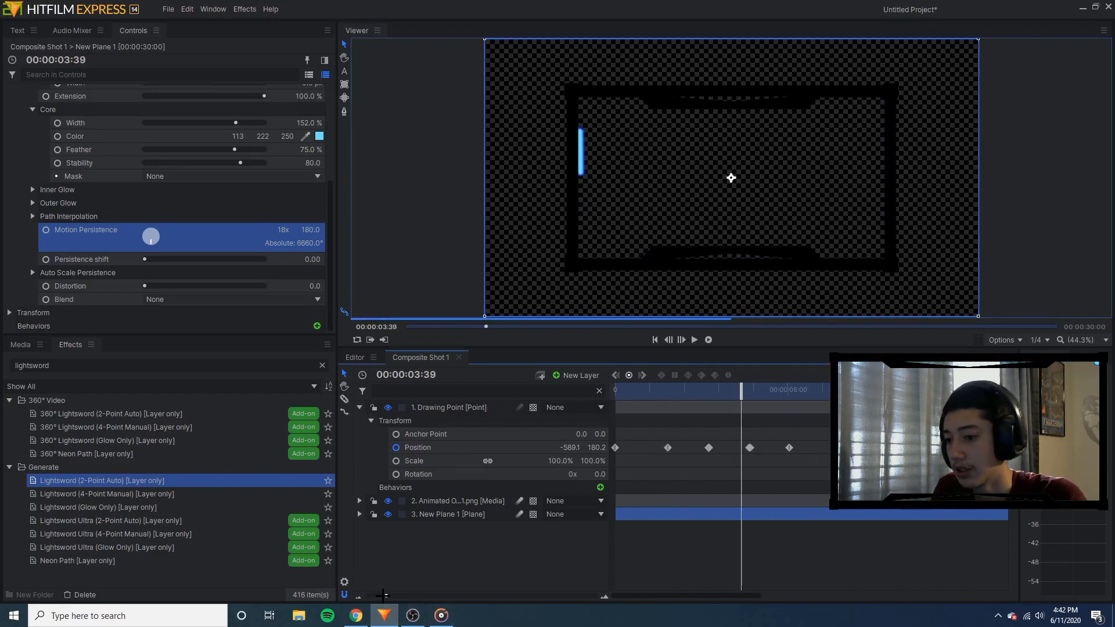
click(748, 447)
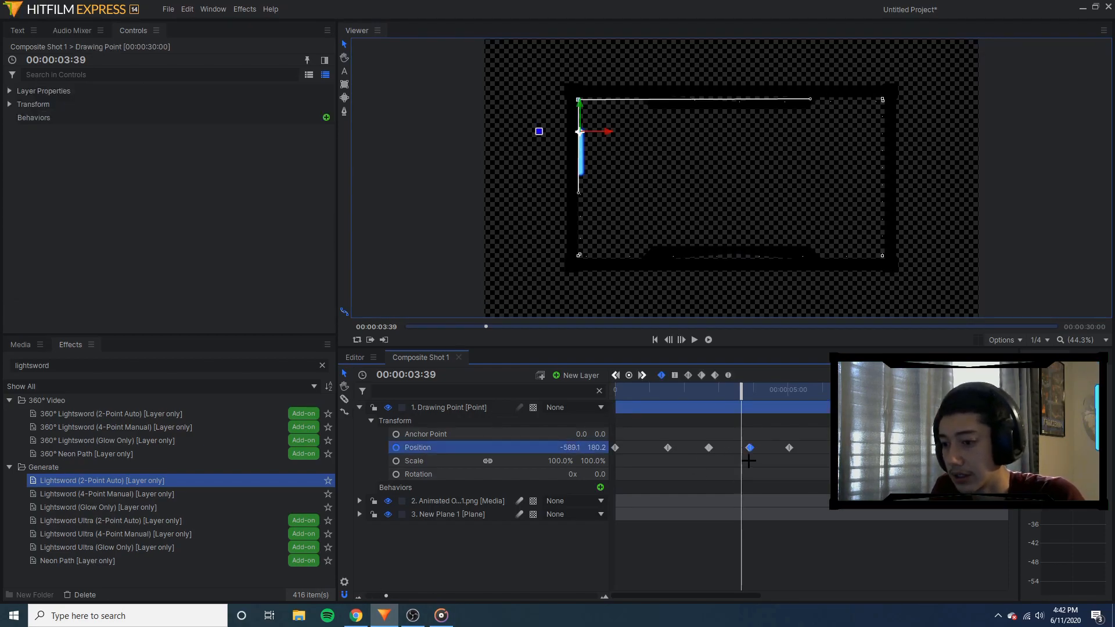
click(720, 441)
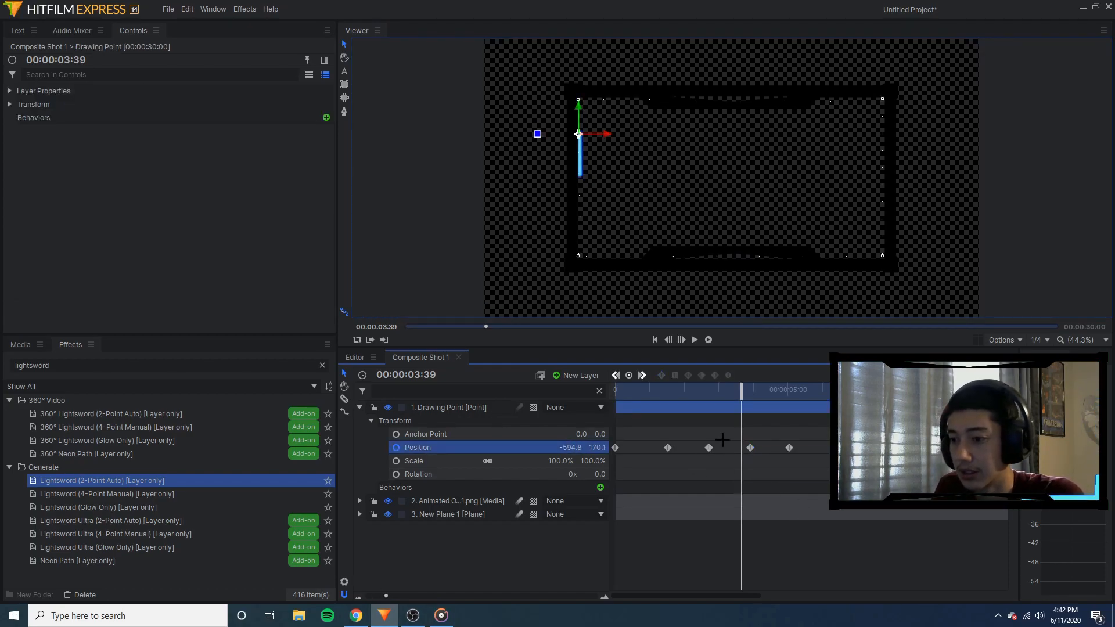
Replay the Lightsword's motion around the frame from the start to check its speed between keyframes
drag(742, 396, 615, 396)
key(space)
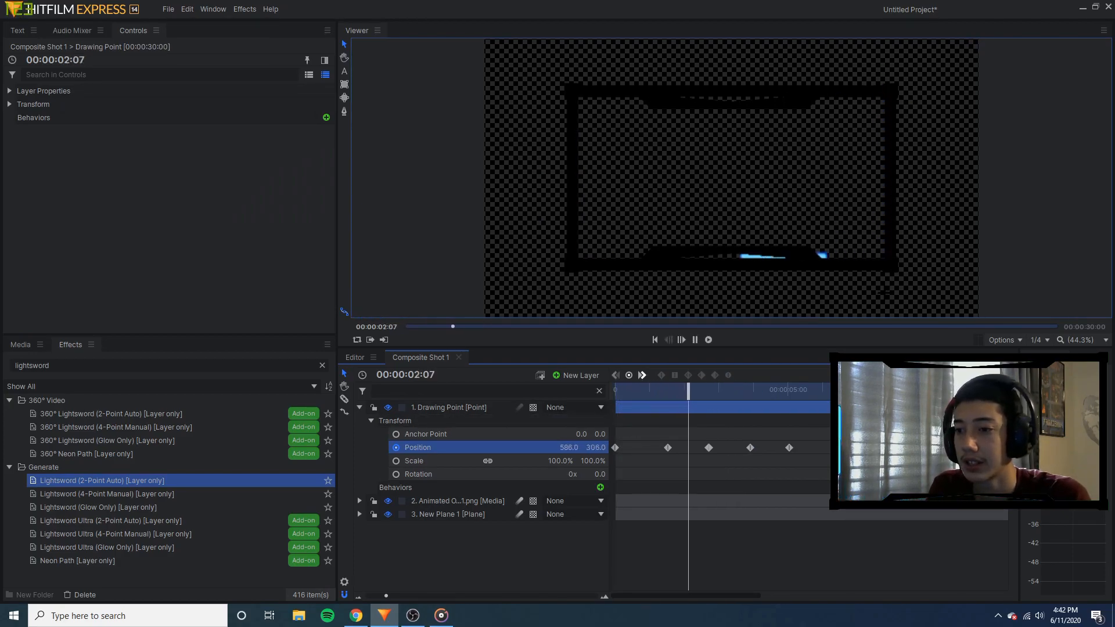
key(space)
drag(716, 403, 615, 401)
key(space)
key(space)
Move the Drawing Point's second position keyframe earlier, to about the one-second mark, and preview the motion
drag(667, 448, 652, 448)
key(space)
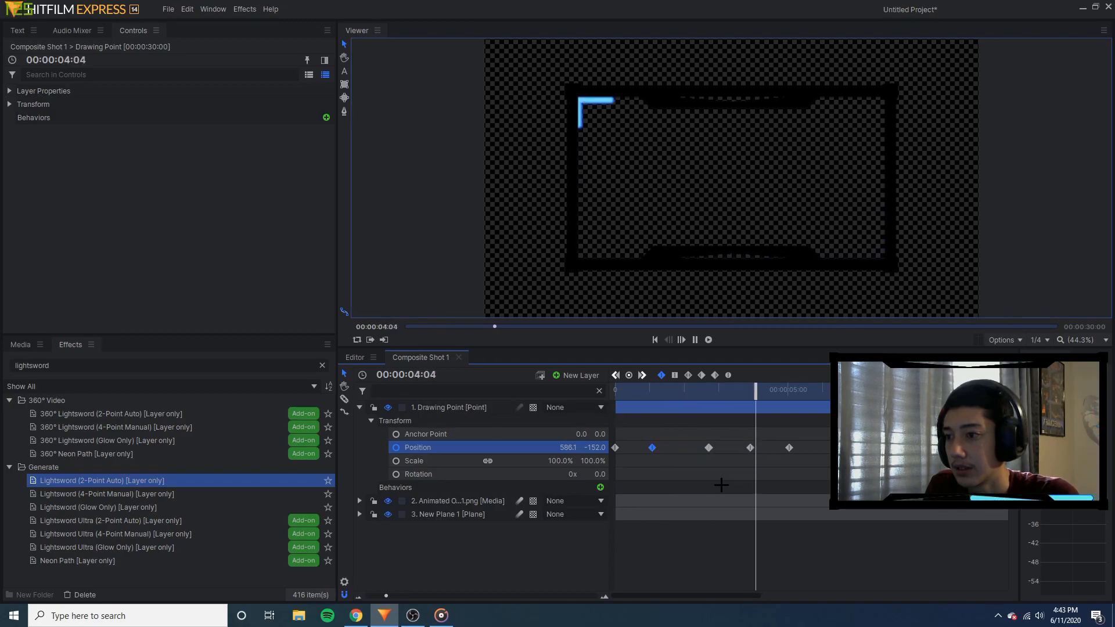
key(space)
Move the Drawing Point's last position keyframe slightly later and preview the slower pass along the frame's upper edge
drag(786, 447, 801, 447)
key(space)
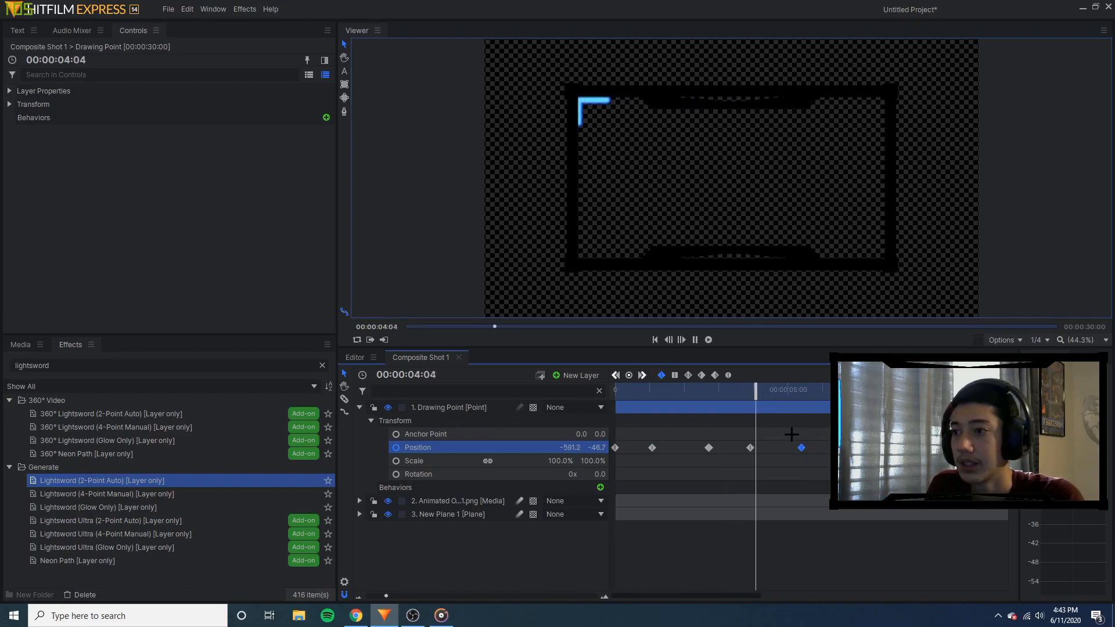
key(space)
Raise the motion path handle of the Drawing Point's last keyframe to straighten the path along the frame's upper edge
drag(799, 390, 781, 396)
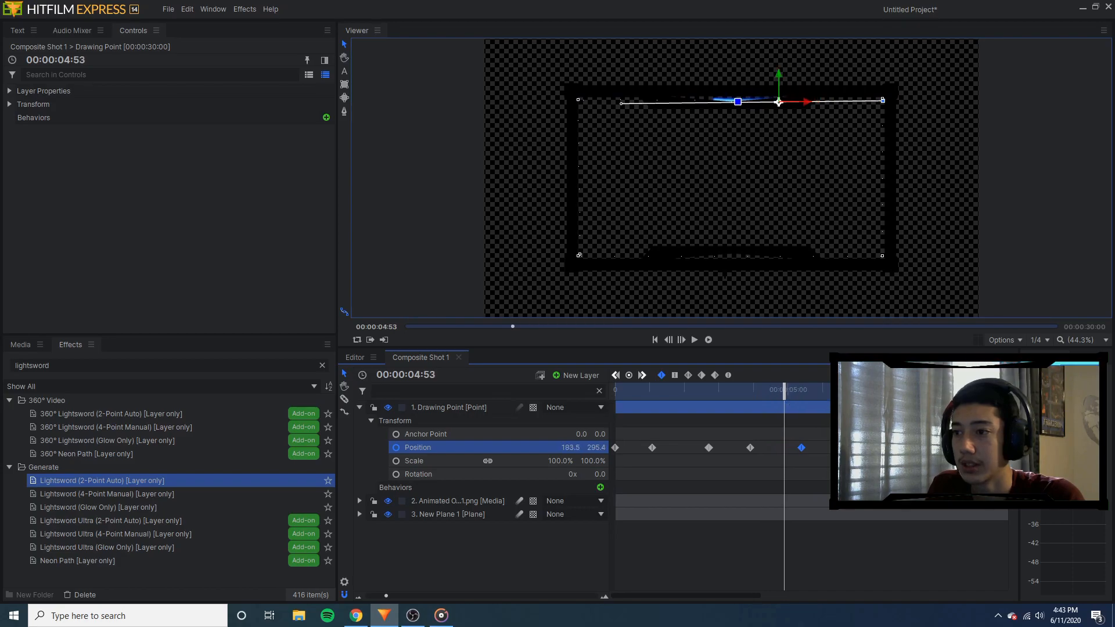
drag(621, 104, 621, 99)
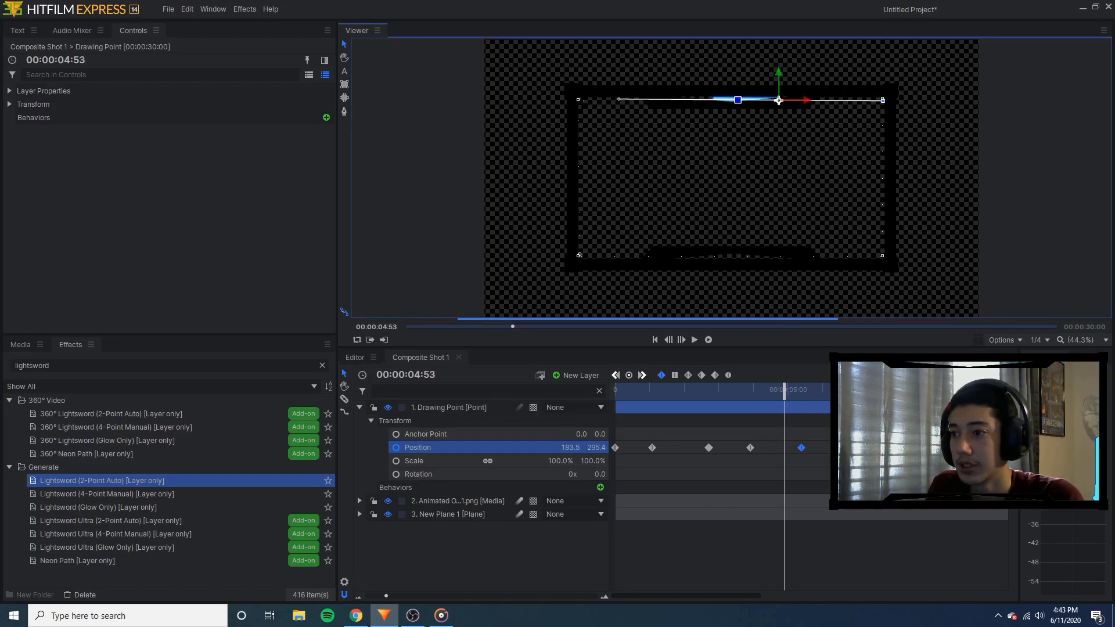
click(578, 100)
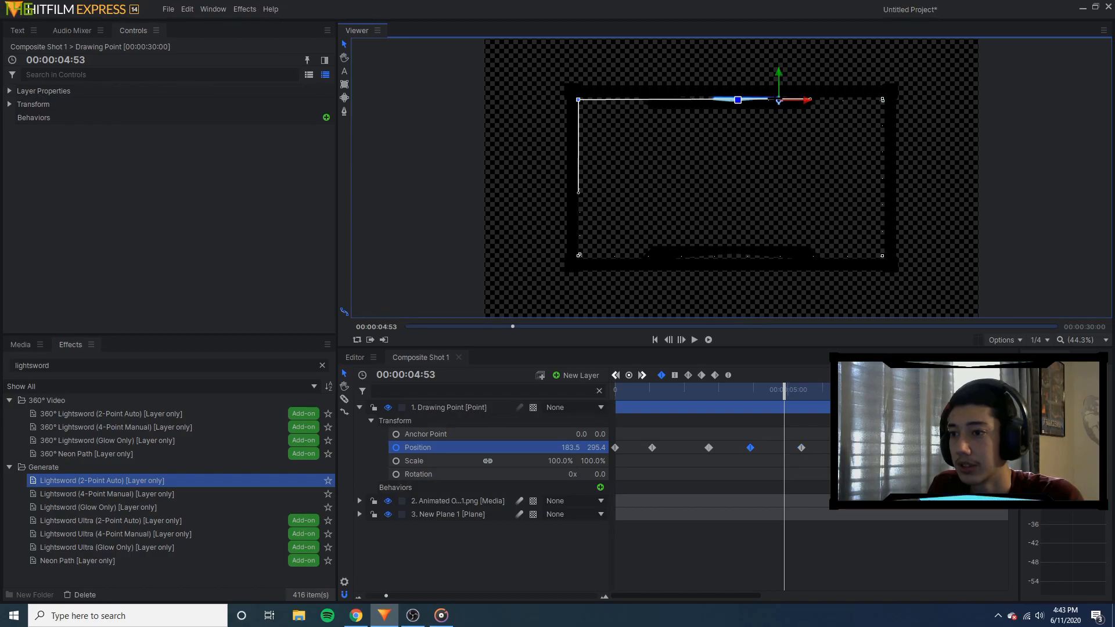
click(819, 134)
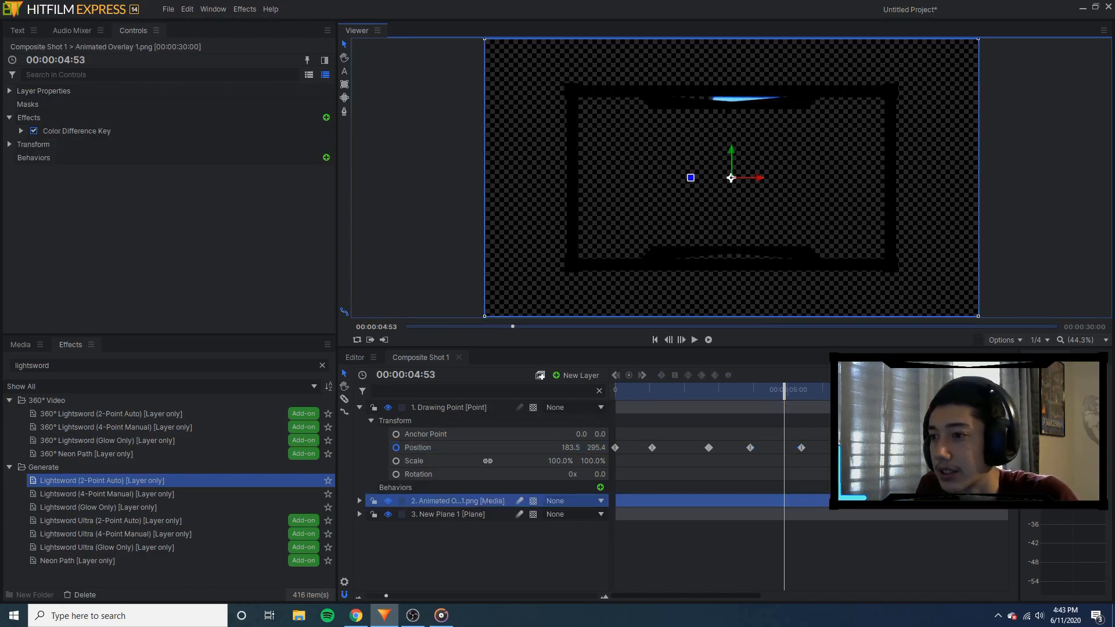
click(750, 447)
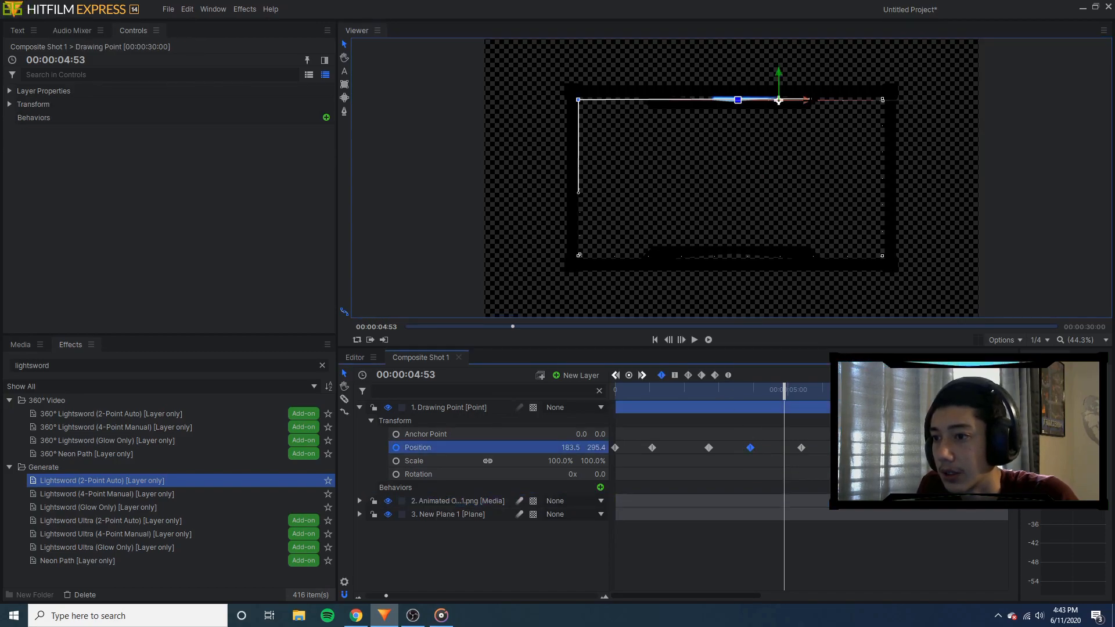
drag(779, 101, 819, 101)
key(ctrl+z)
click(811, 123)
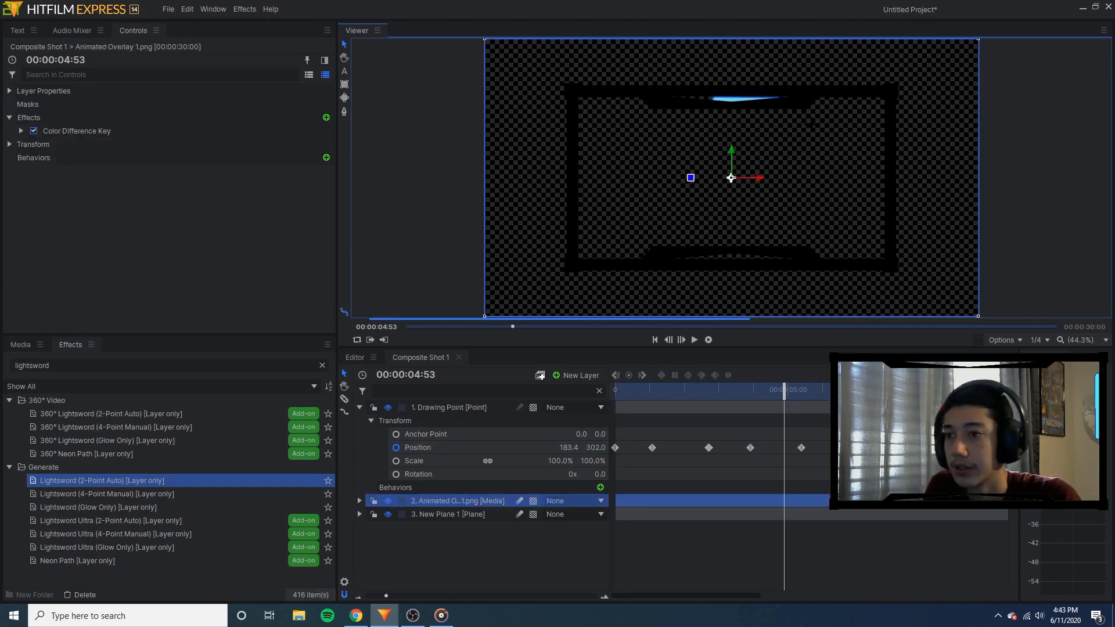
Extend the upper-left keyframe's path handle along the upper edge to the frame's upper-right corner and preview the motion
drag(784, 393, 734, 393)
click(750, 448)
drag(810, 99, 886, 98)
mouse_move(734, 390)
mouse_down()
mouse_move(720, 397)
mouse_move(796, 399)
mouse_move(738, 400)
mouse_up()
key(space)
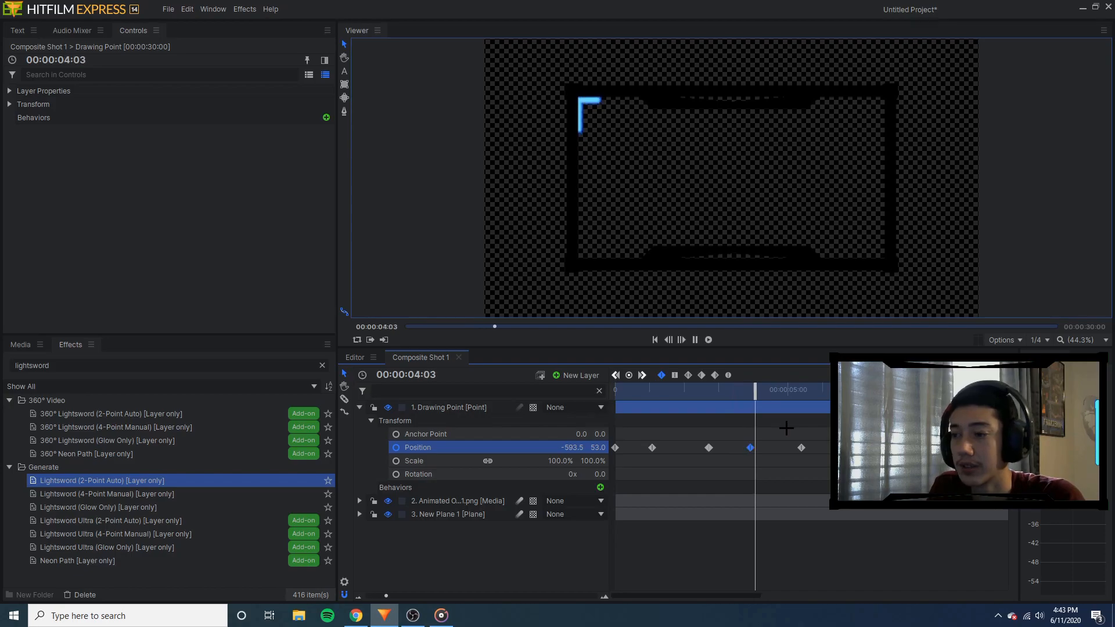
key(space)
Slice the Drawing Point, Animated Overlay 1.png and New Plane 1 layers at 00:00:05:41
drag(822, 390, 809, 394)
click(680, 340)
click(679, 340)
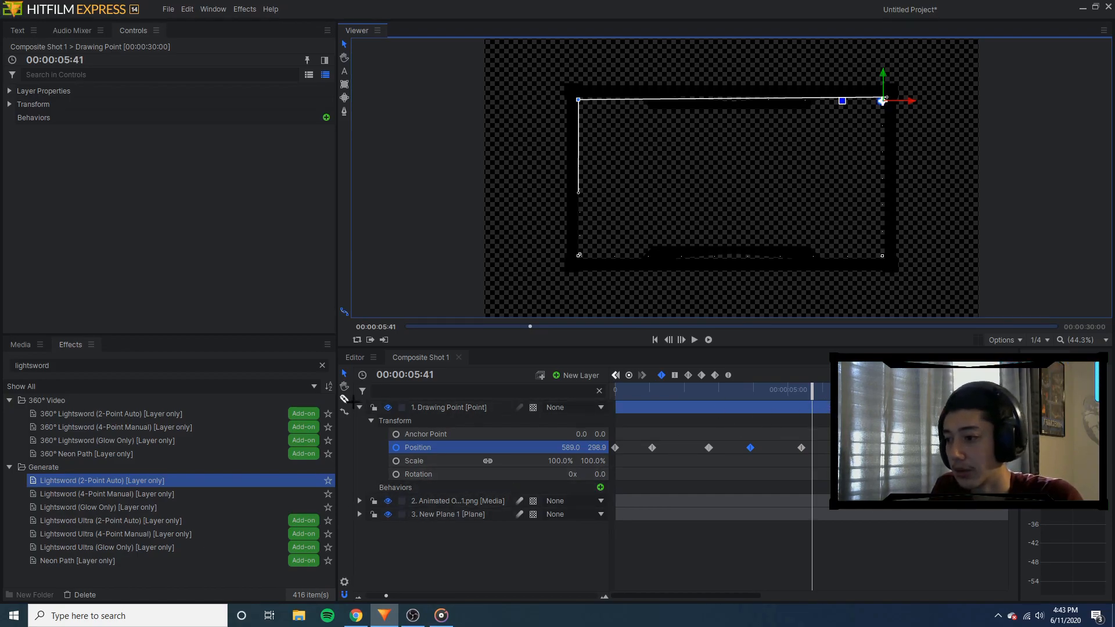
click(813, 402)
click(813, 513)
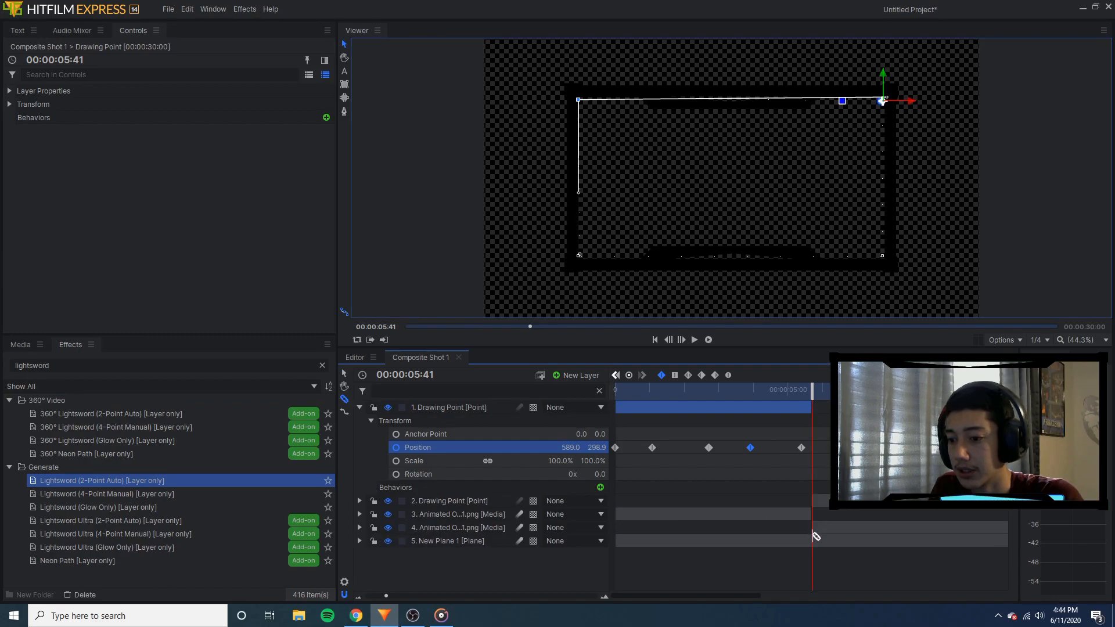
click(815, 537)
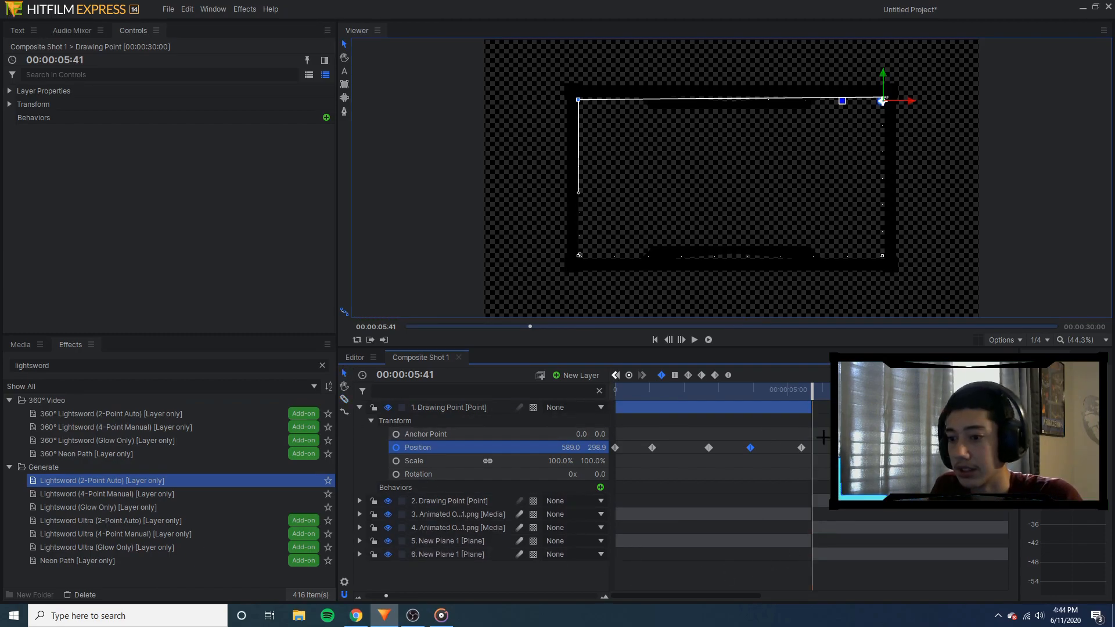
Delete the leftover pieces of the three layers after 00:00:05:41
click(449, 501)
key(Delete)
click(846, 519)
key(Delete)
click(846, 524)
key(Delete)
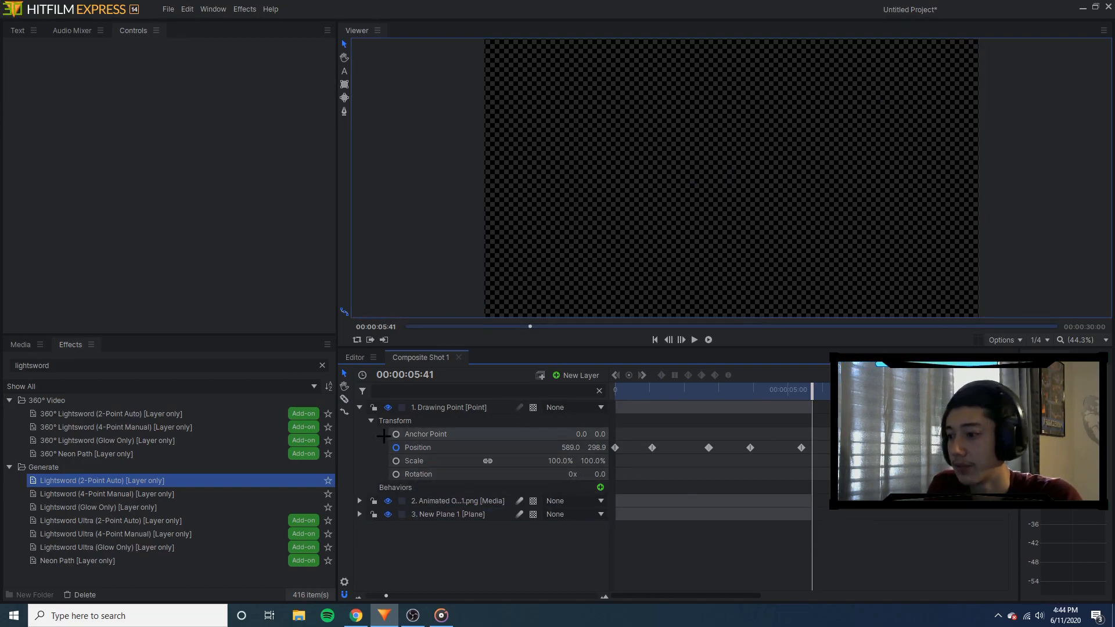
Collapse the Drawing Point layer's properties and preview the trimmed animation from the start
click(360, 407)
click(673, 390)
drag(643, 392, 613, 391)
key(space)
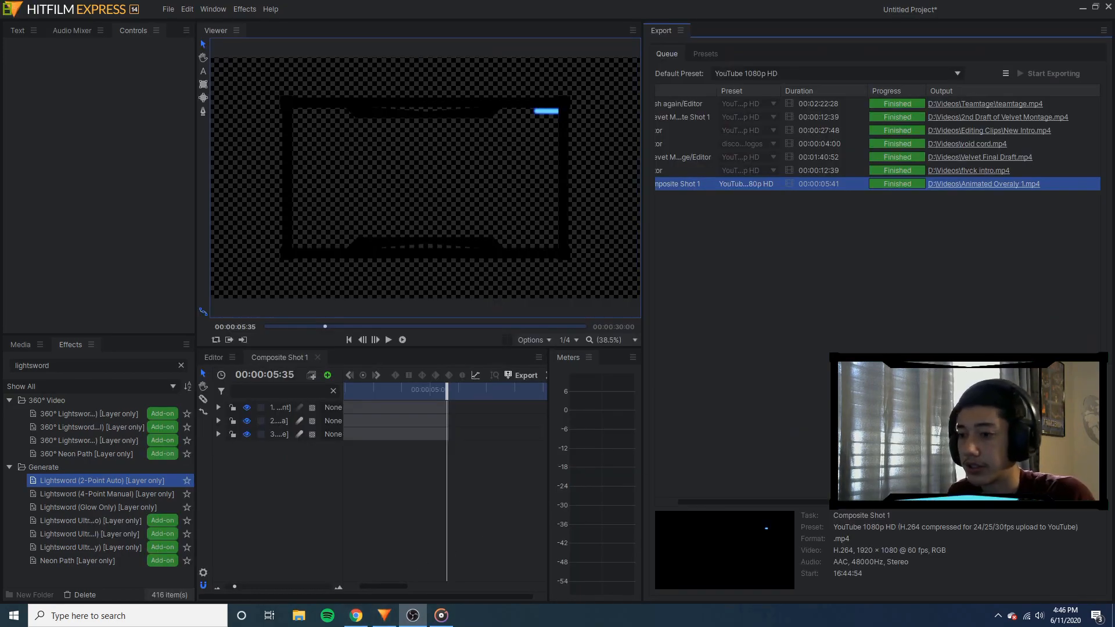
Close the Export queue after the Animated Overaly 1.mp4 export
click(815, 426)
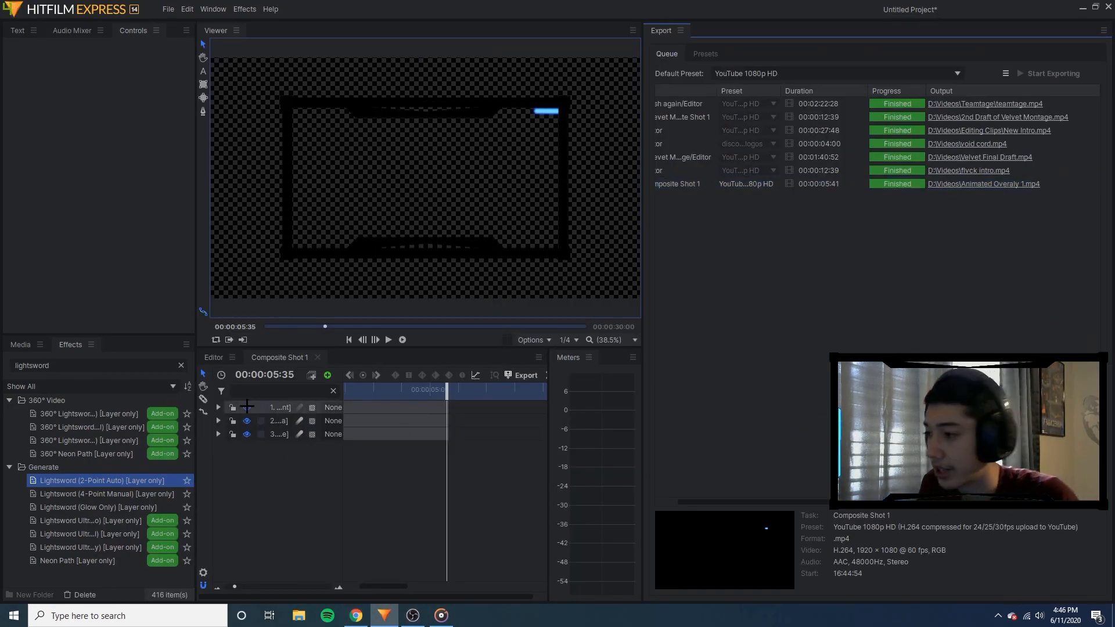
click(679, 30)
click(705, 58)
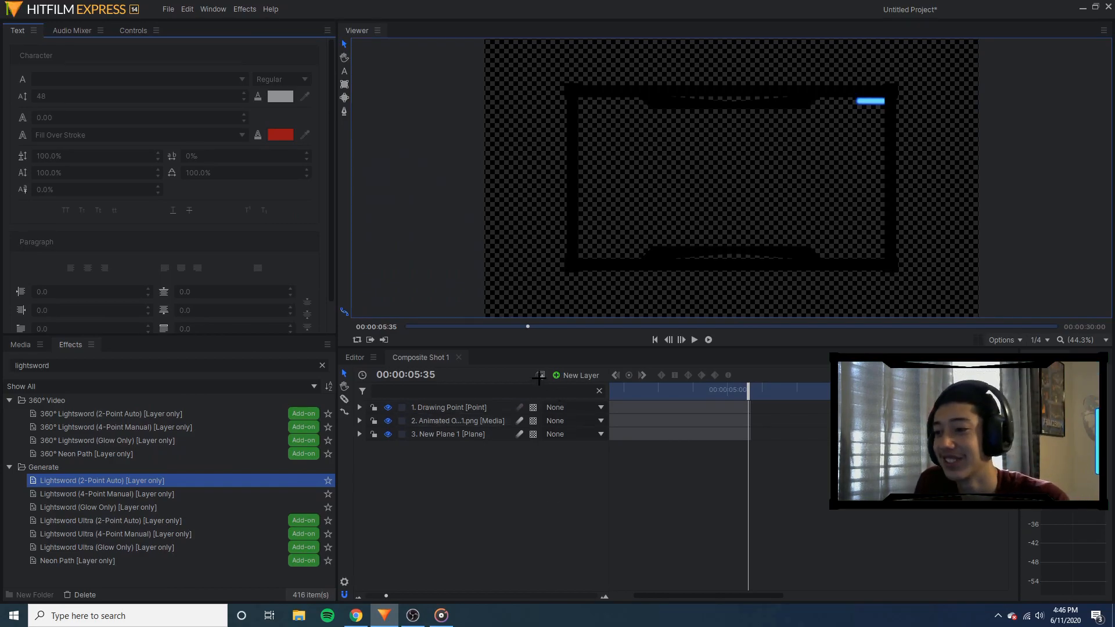
Create a 1920 x 1080 plane layer named New Plane 2 in green, #00ff00
click(575, 376)
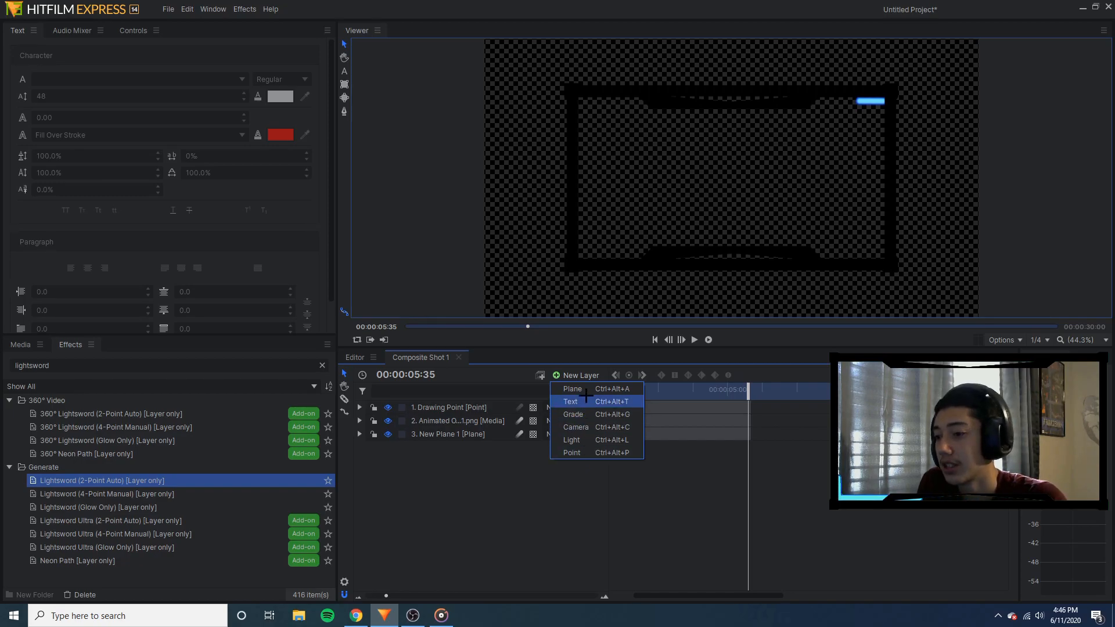
click(586, 392)
click(531, 333)
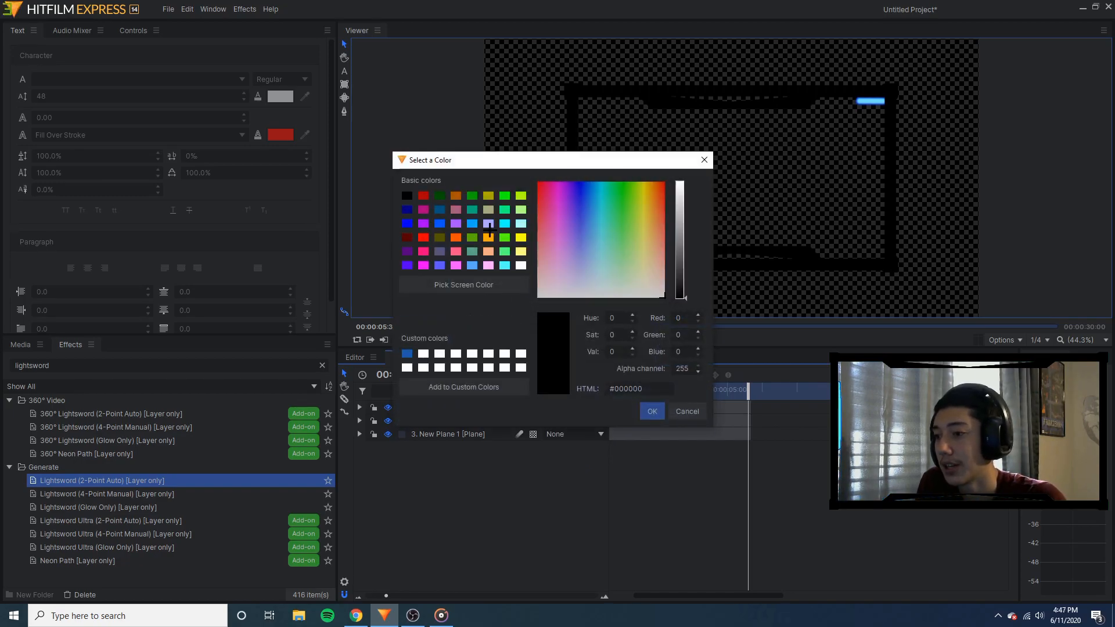
click(650, 411)
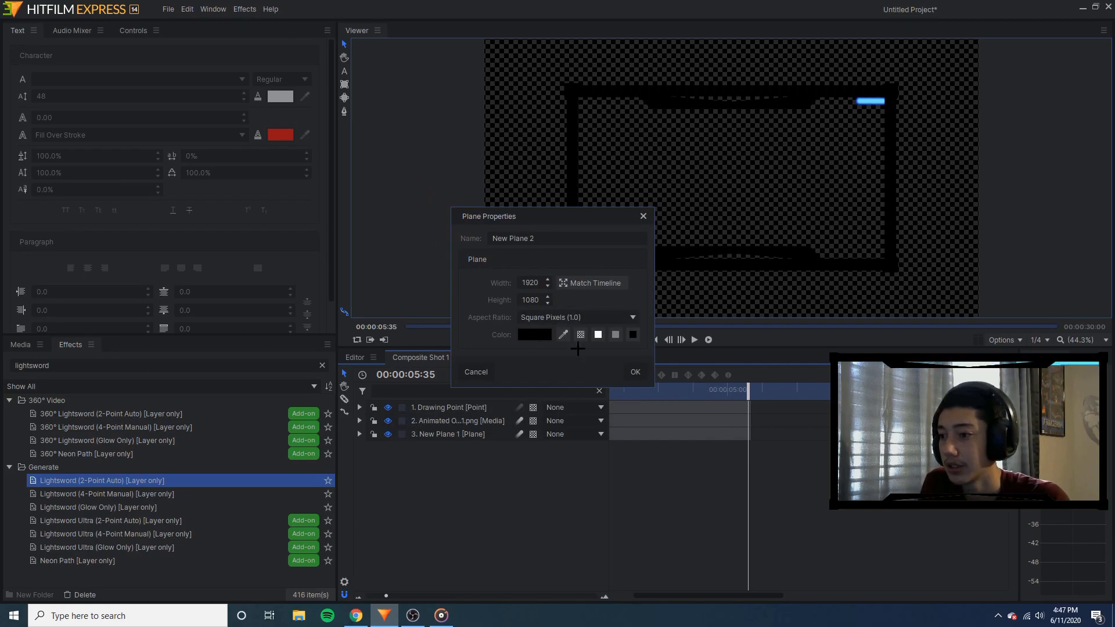
click(541, 340)
click(623, 183)
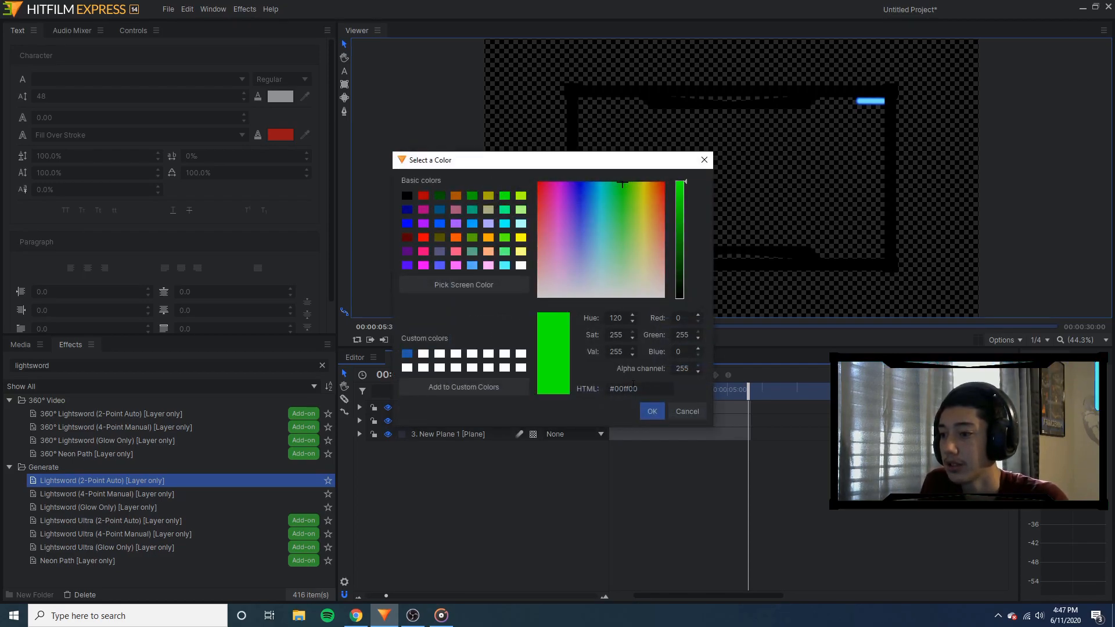
click(650, 411)
click(620, 373)
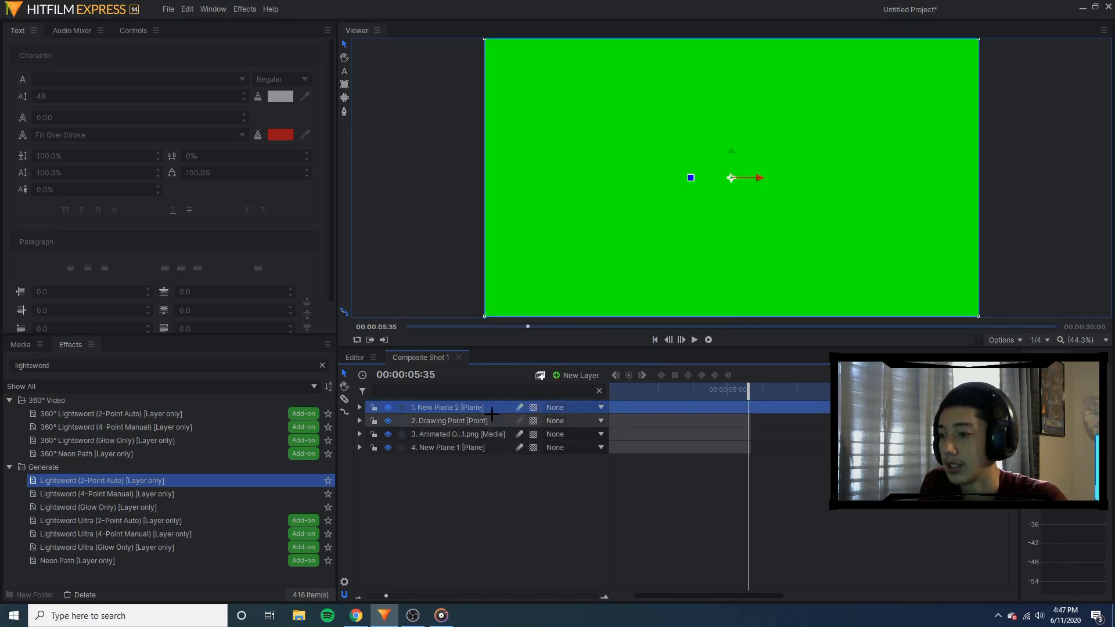
Move New Plane 2 beneath all other layers and preview the overlay against the green background from the start
drag(460, 410, 468, 459)
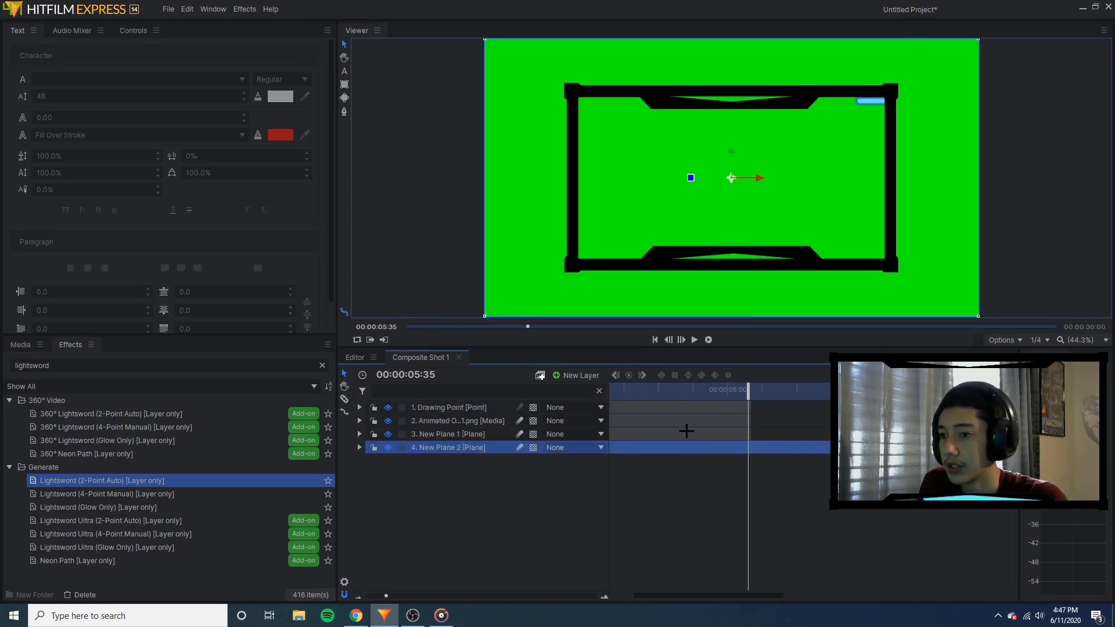
drag(741, 390, 609, 397)
key(space)
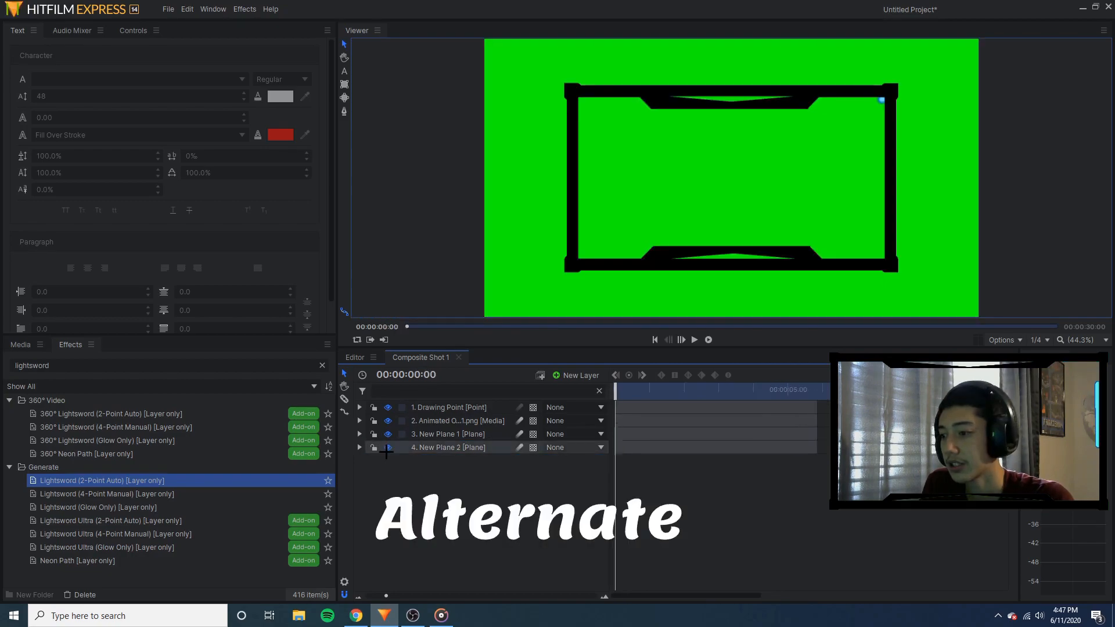
Hide New Plane 2, add Composite Shot 1 to the export queue and open its export preset choices
click(388, 447)
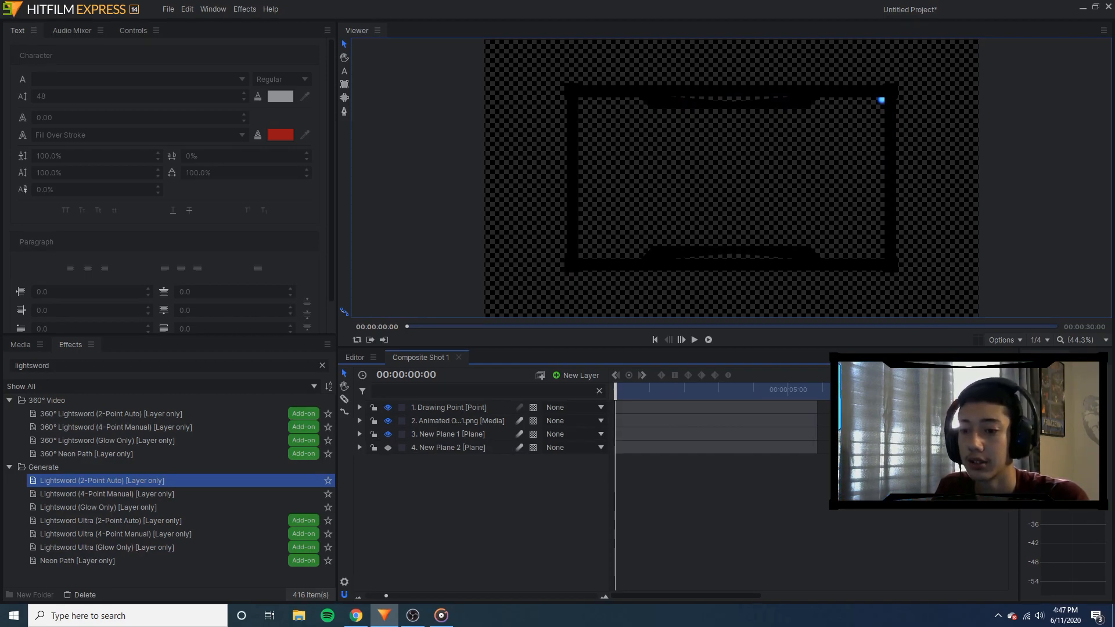
click(990, 389)
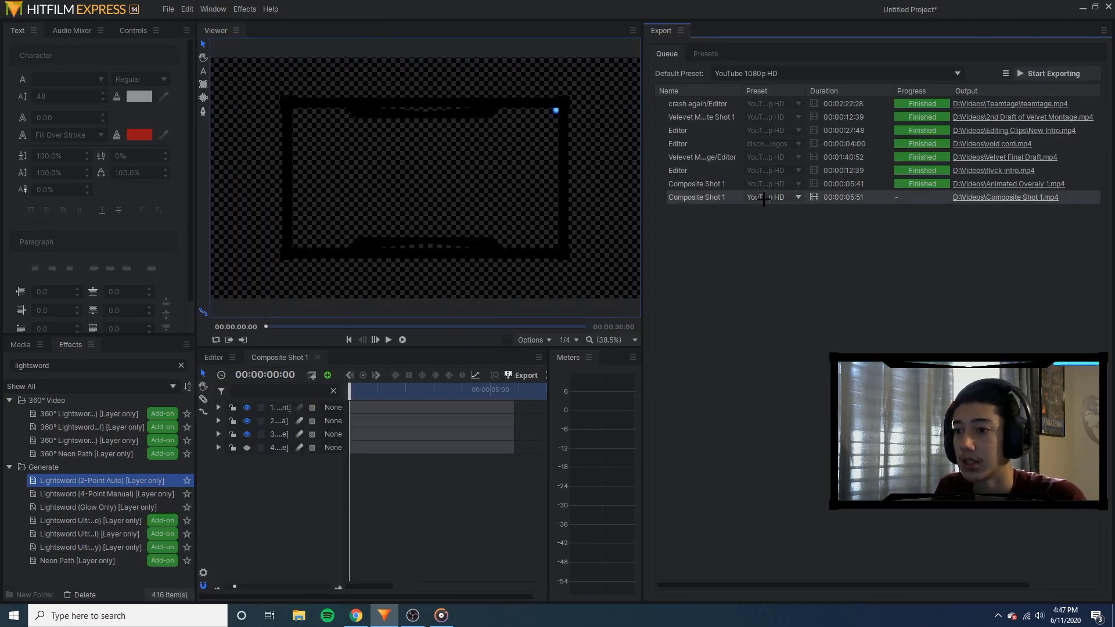
click(764, 198)
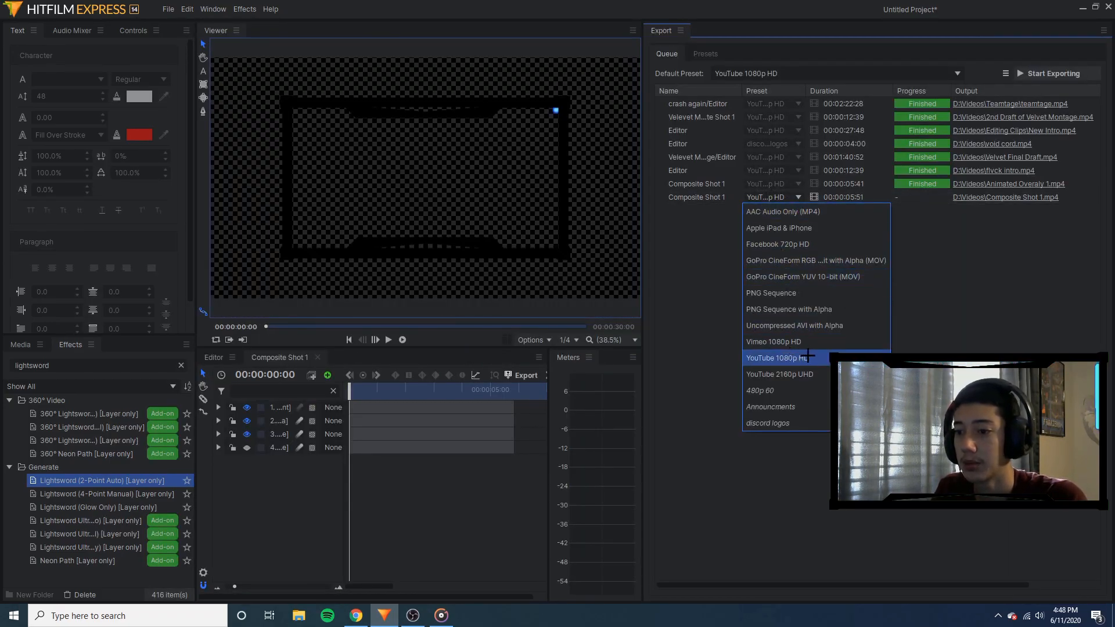